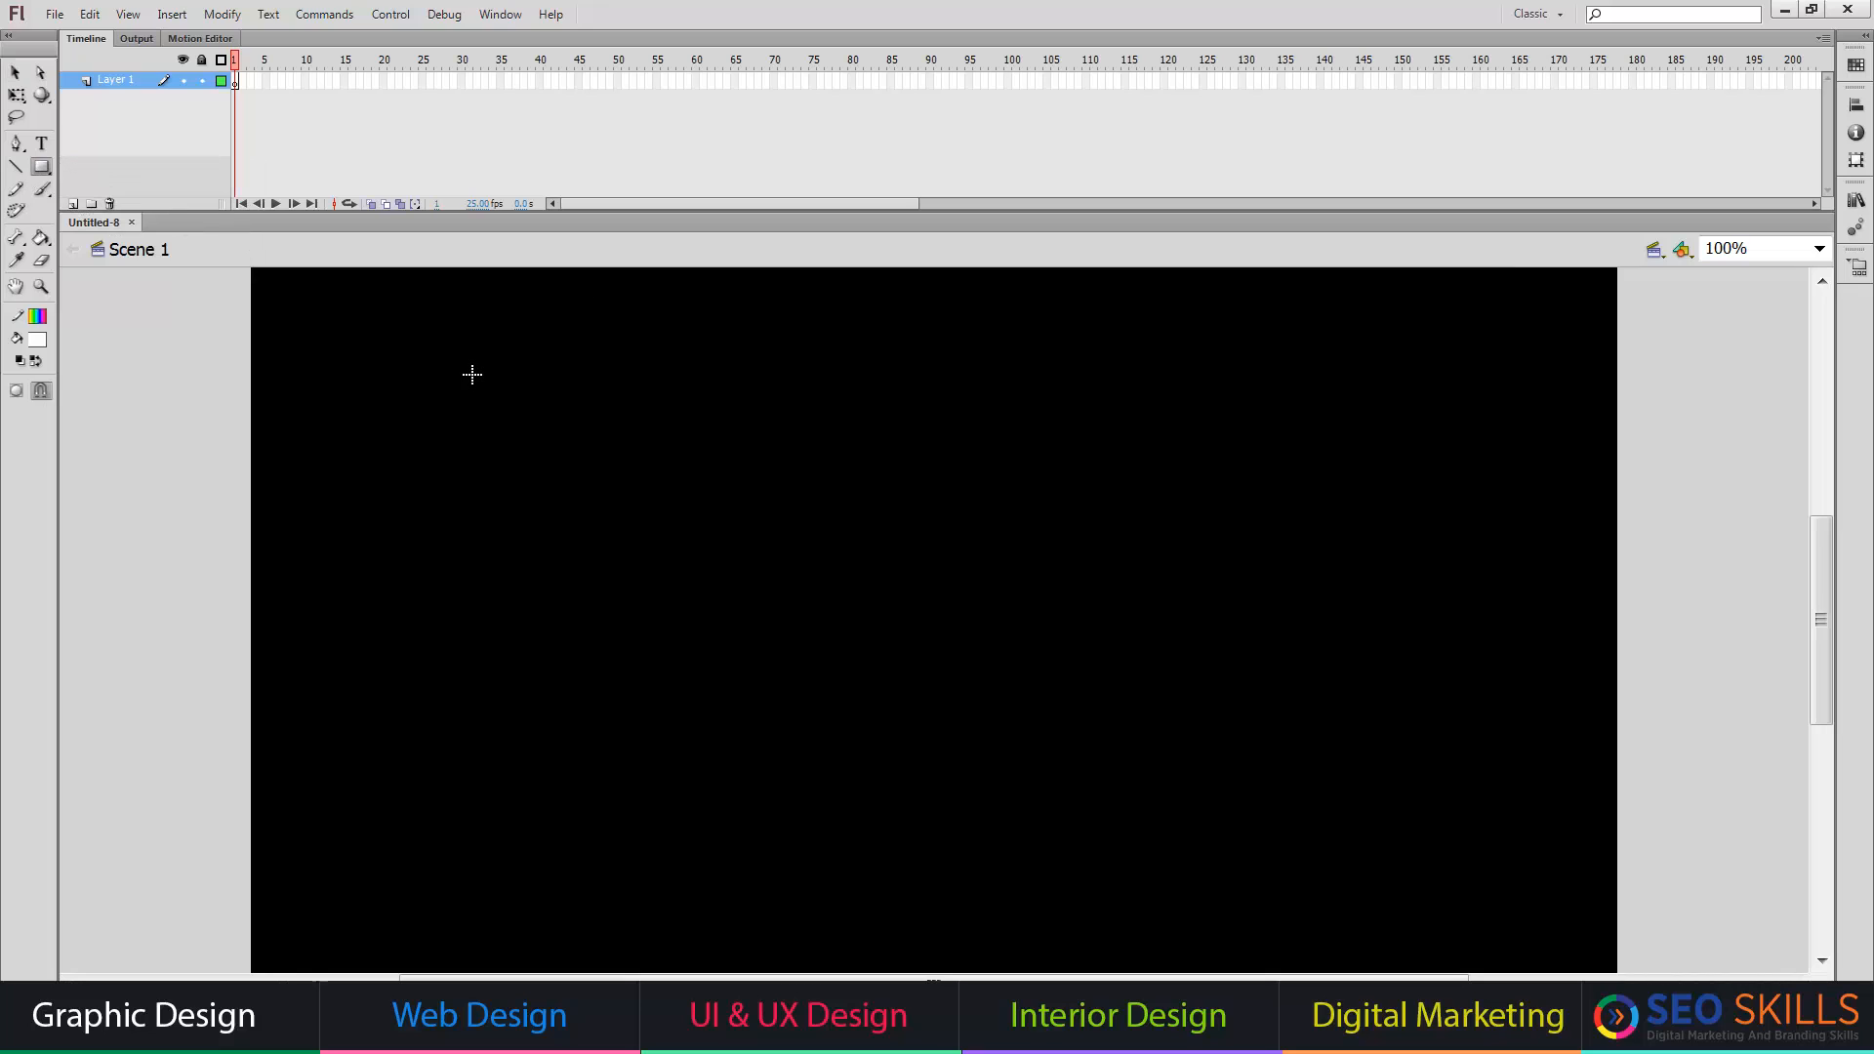
- Draw a white rectangle about 413 by 311 px in the upper-left area of the stage and delete its outline
left_click_drag(344, 333, 748, 636)
key("v")
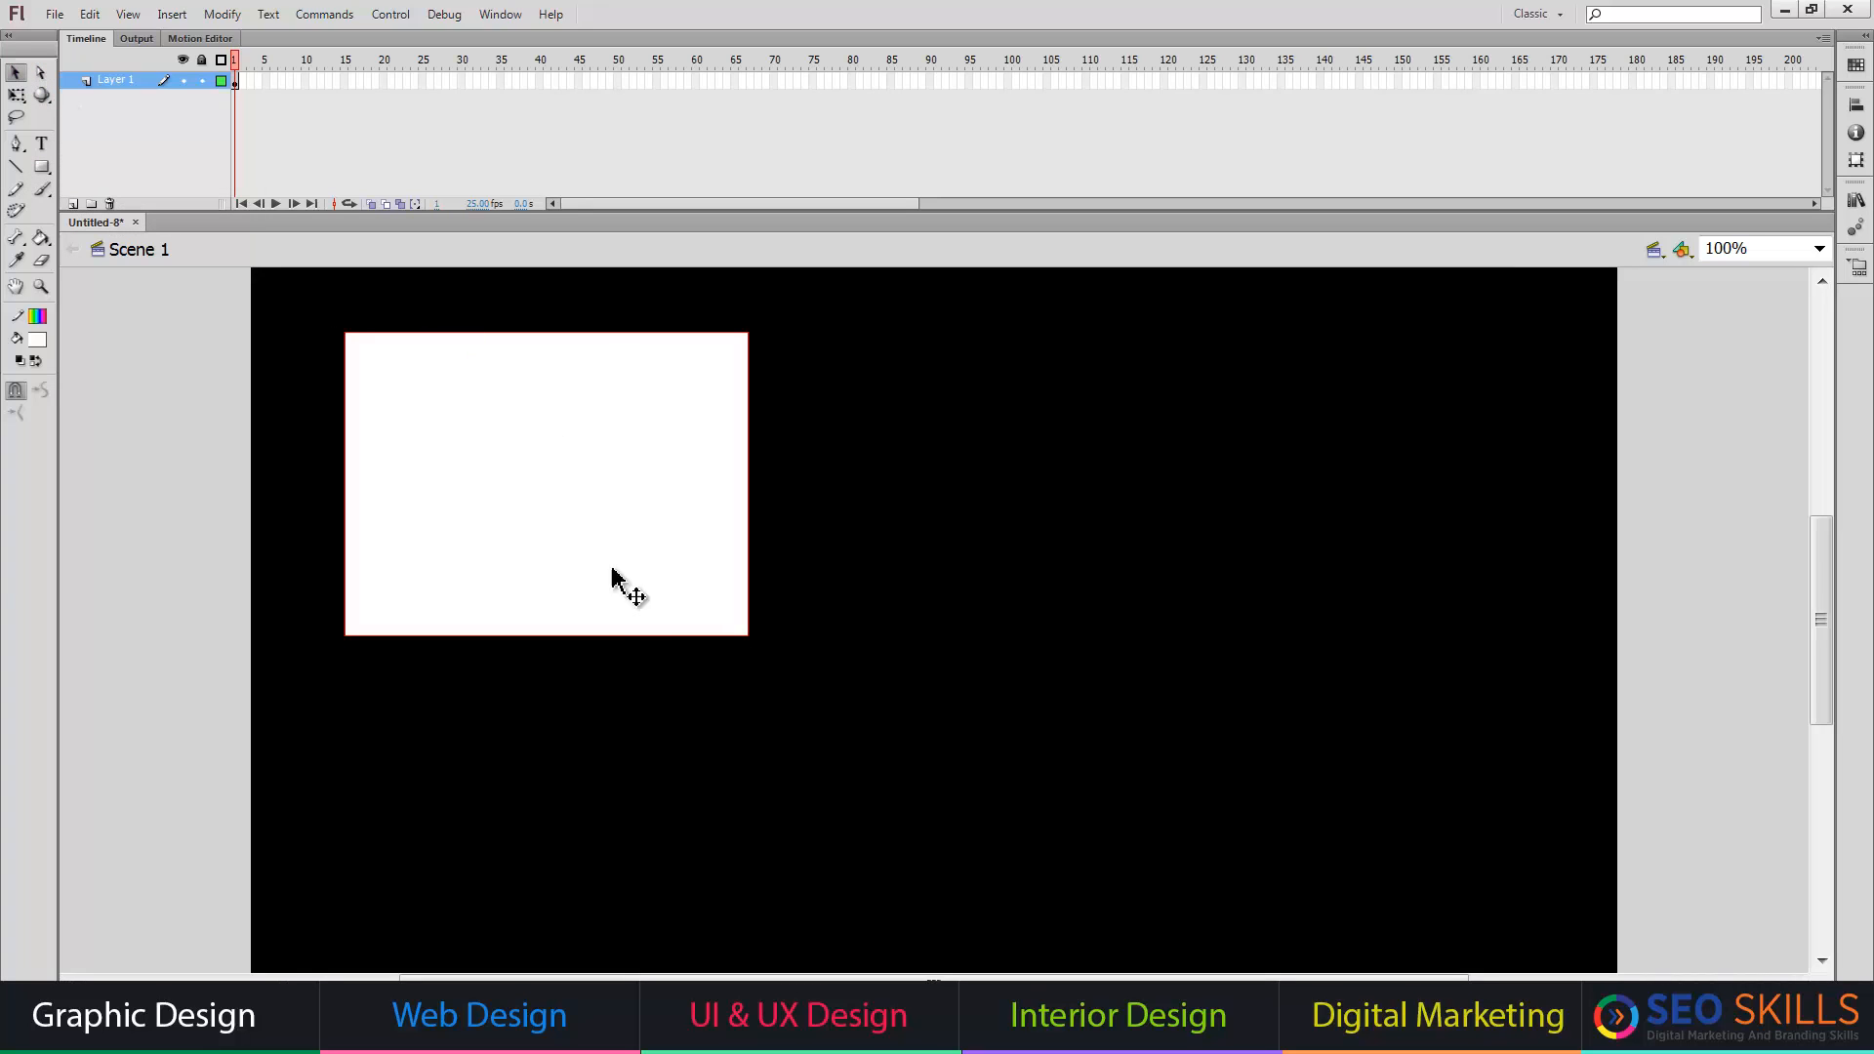
double_click(597, 635)
key("Delete")
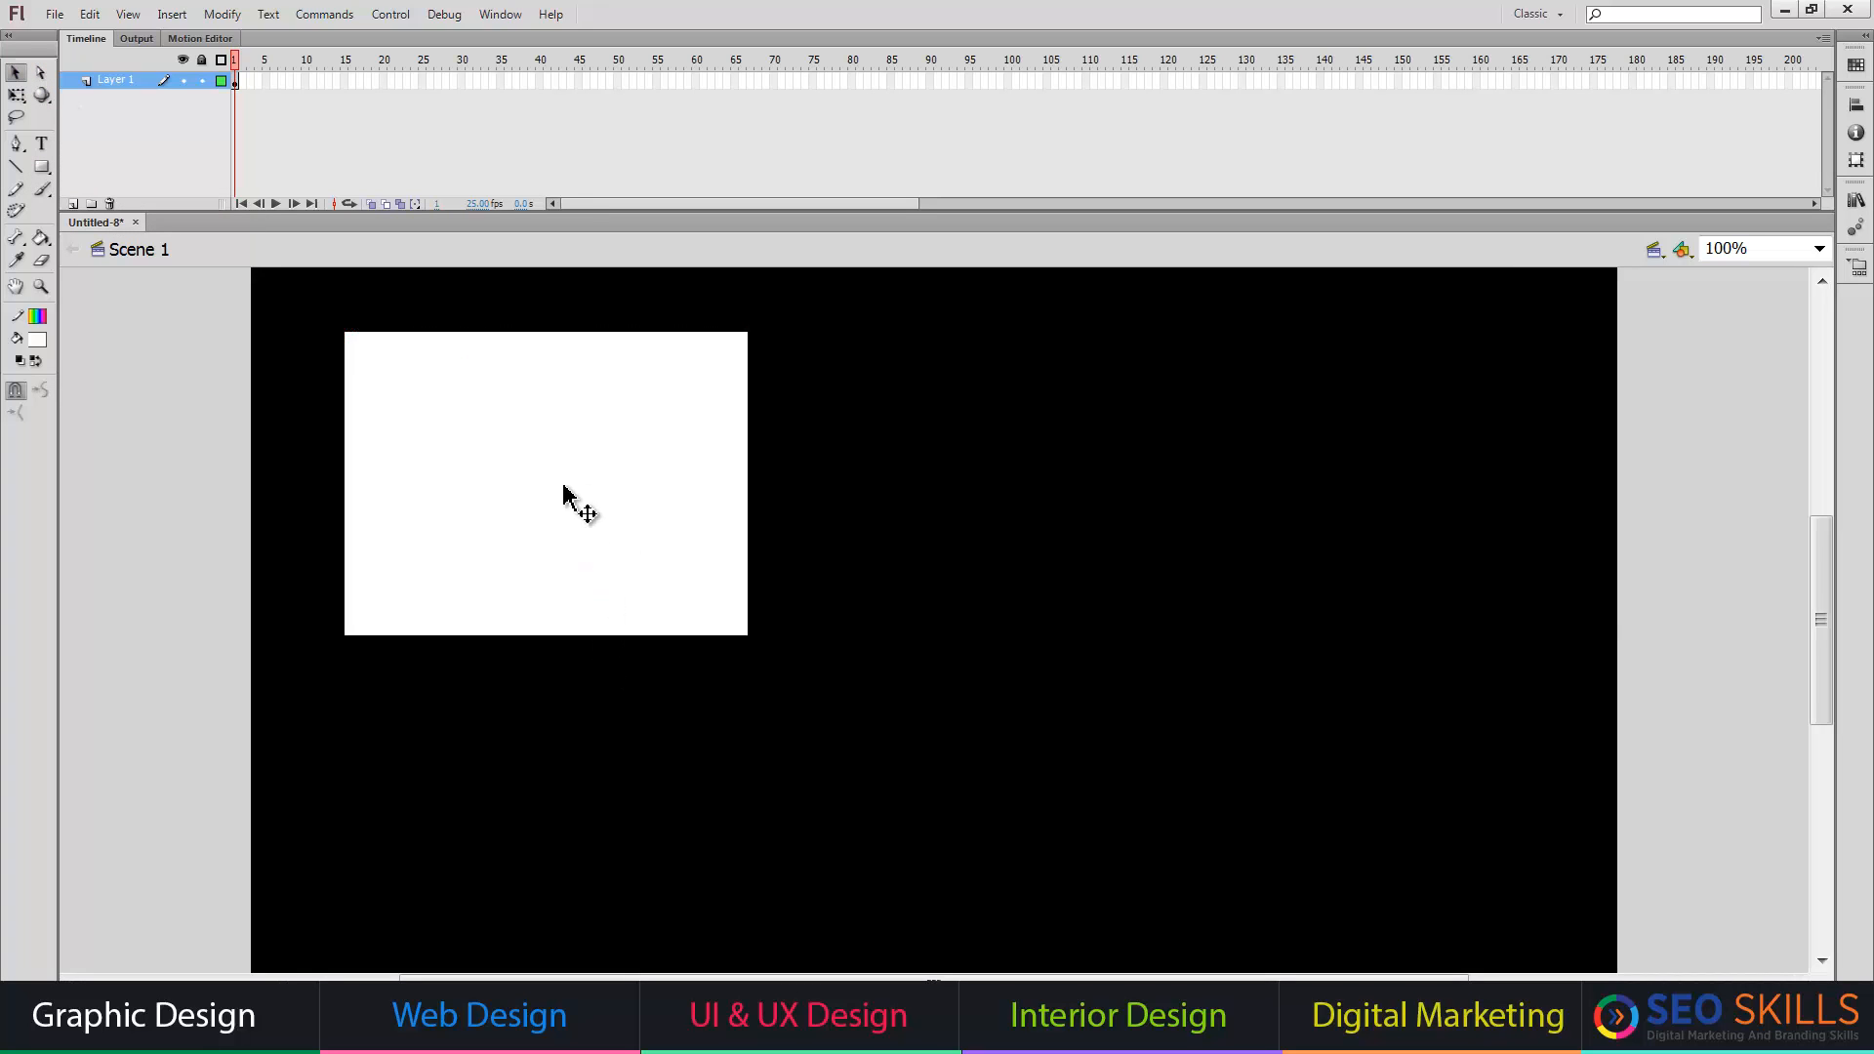
- Resize the rectangle to 1400 by 800 and position it at X 0, Y 0 so it covers the stage
left_click(565, 488)
key("ctrl+F3")
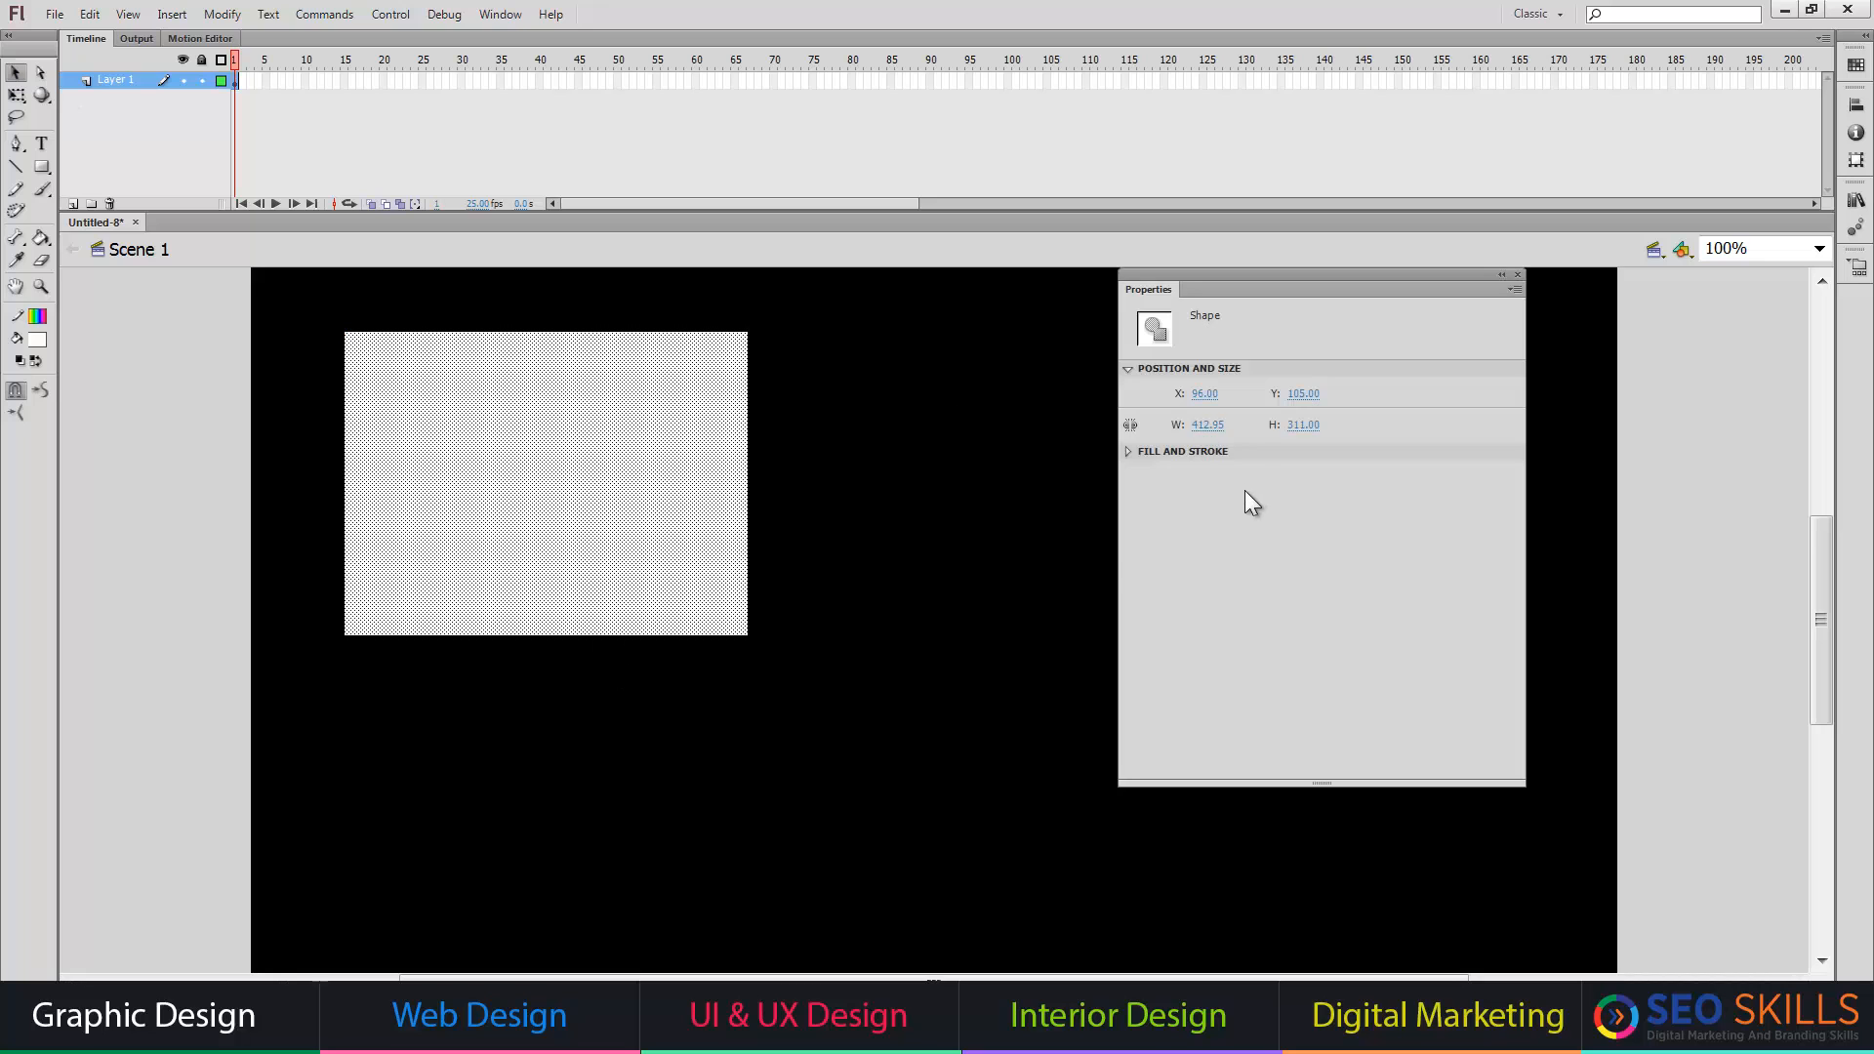
left_click(1208, 425)
type("1400")
key("Tab")
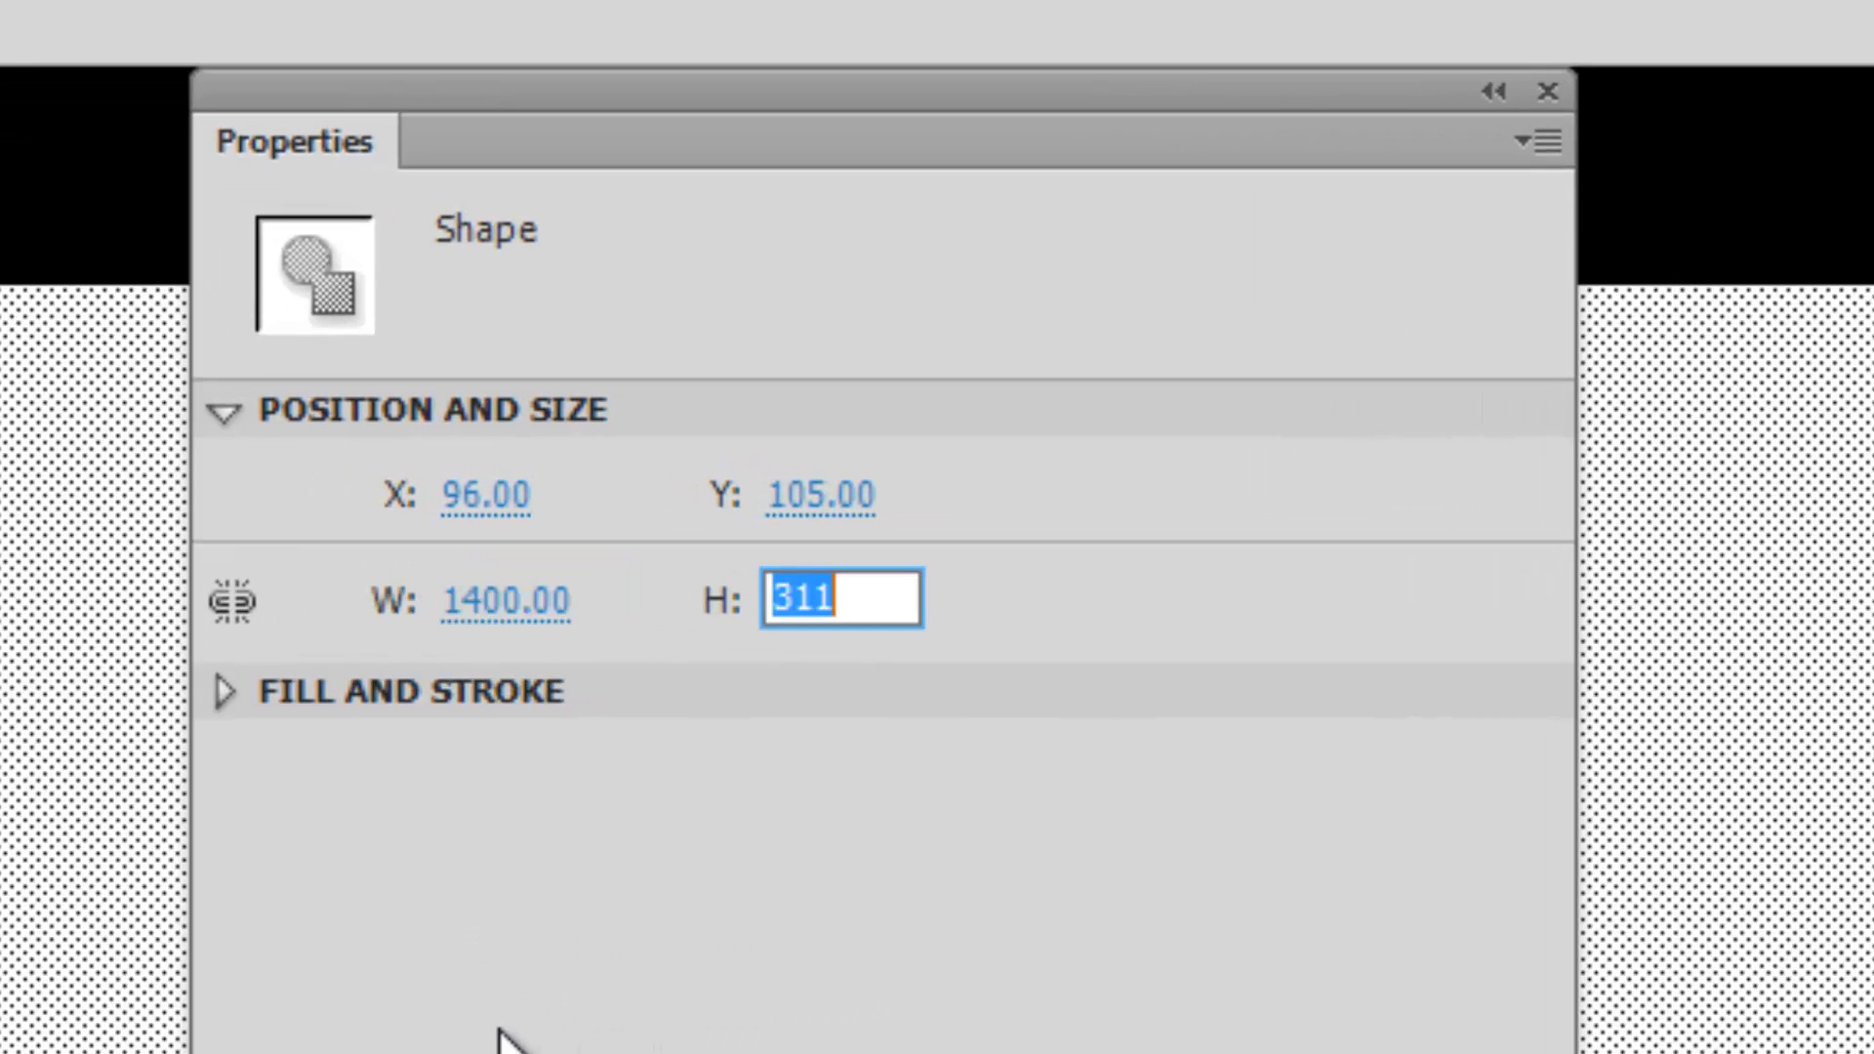
type("800")
key("Tab")
type("0")
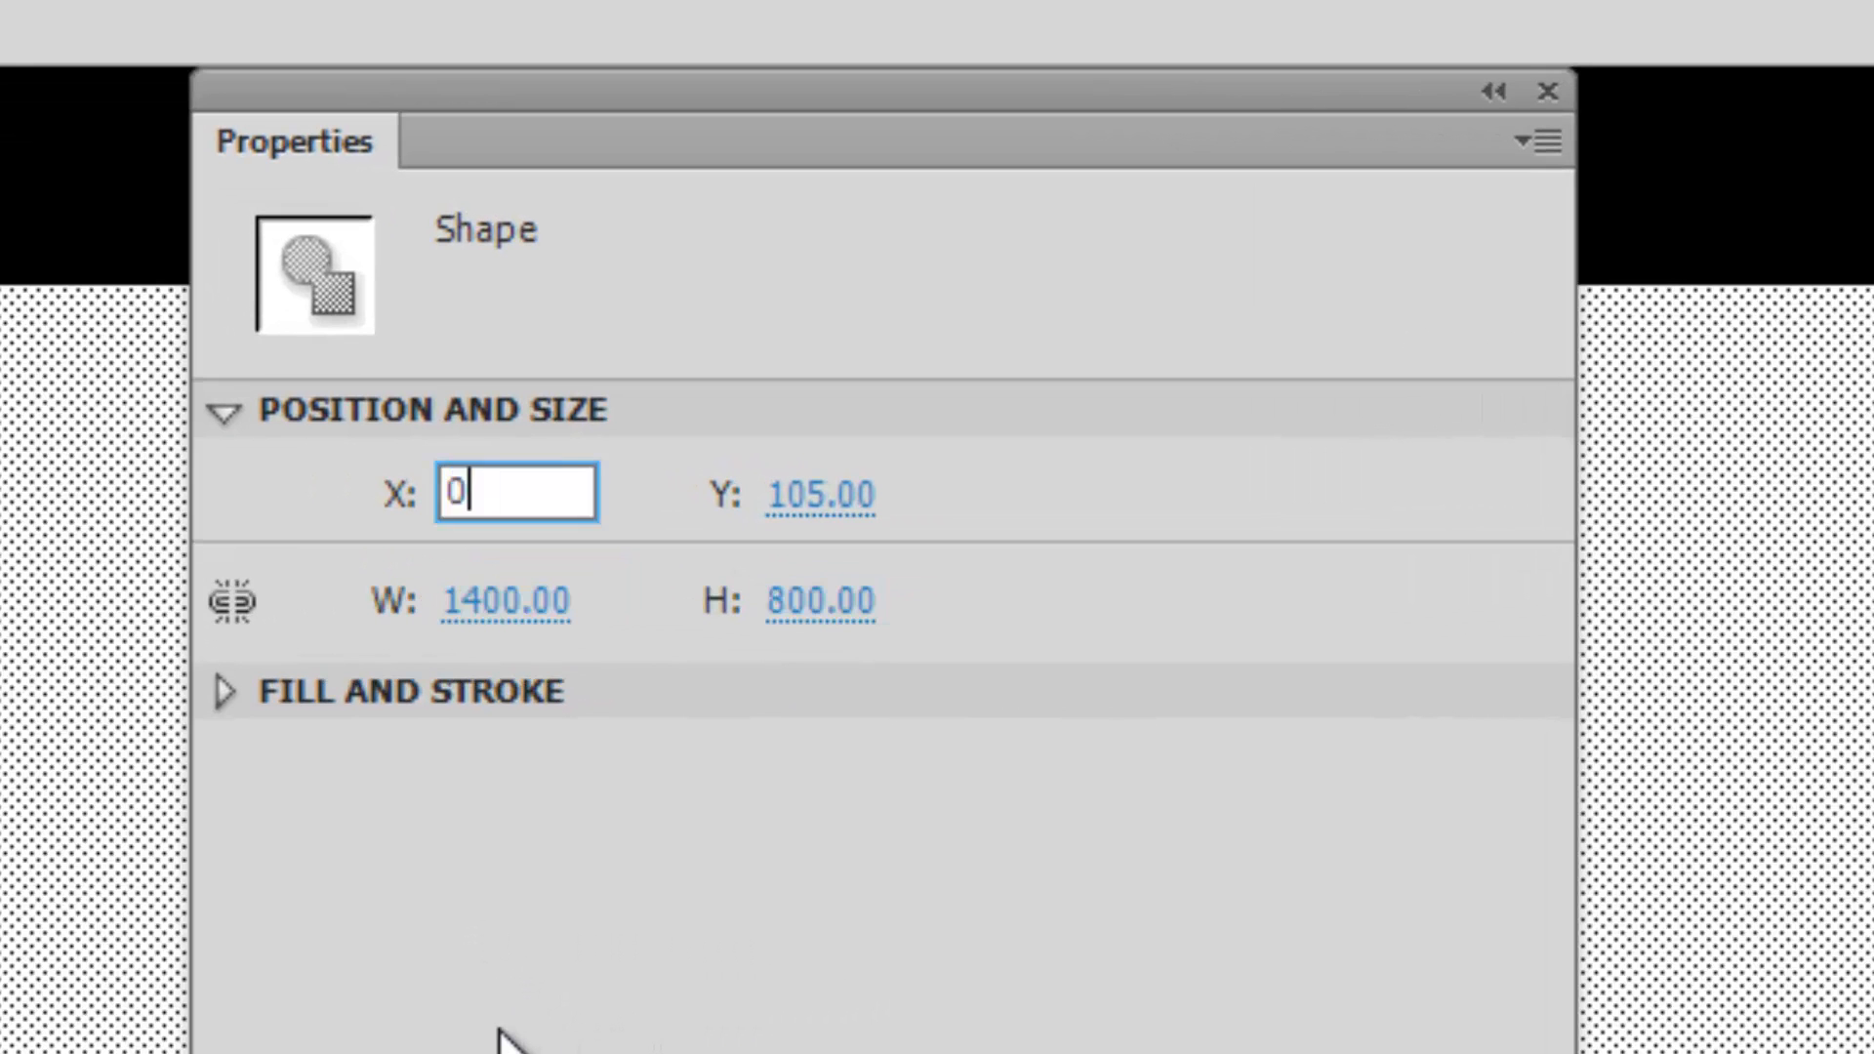
key("Tab")
type("0")
key("Return")
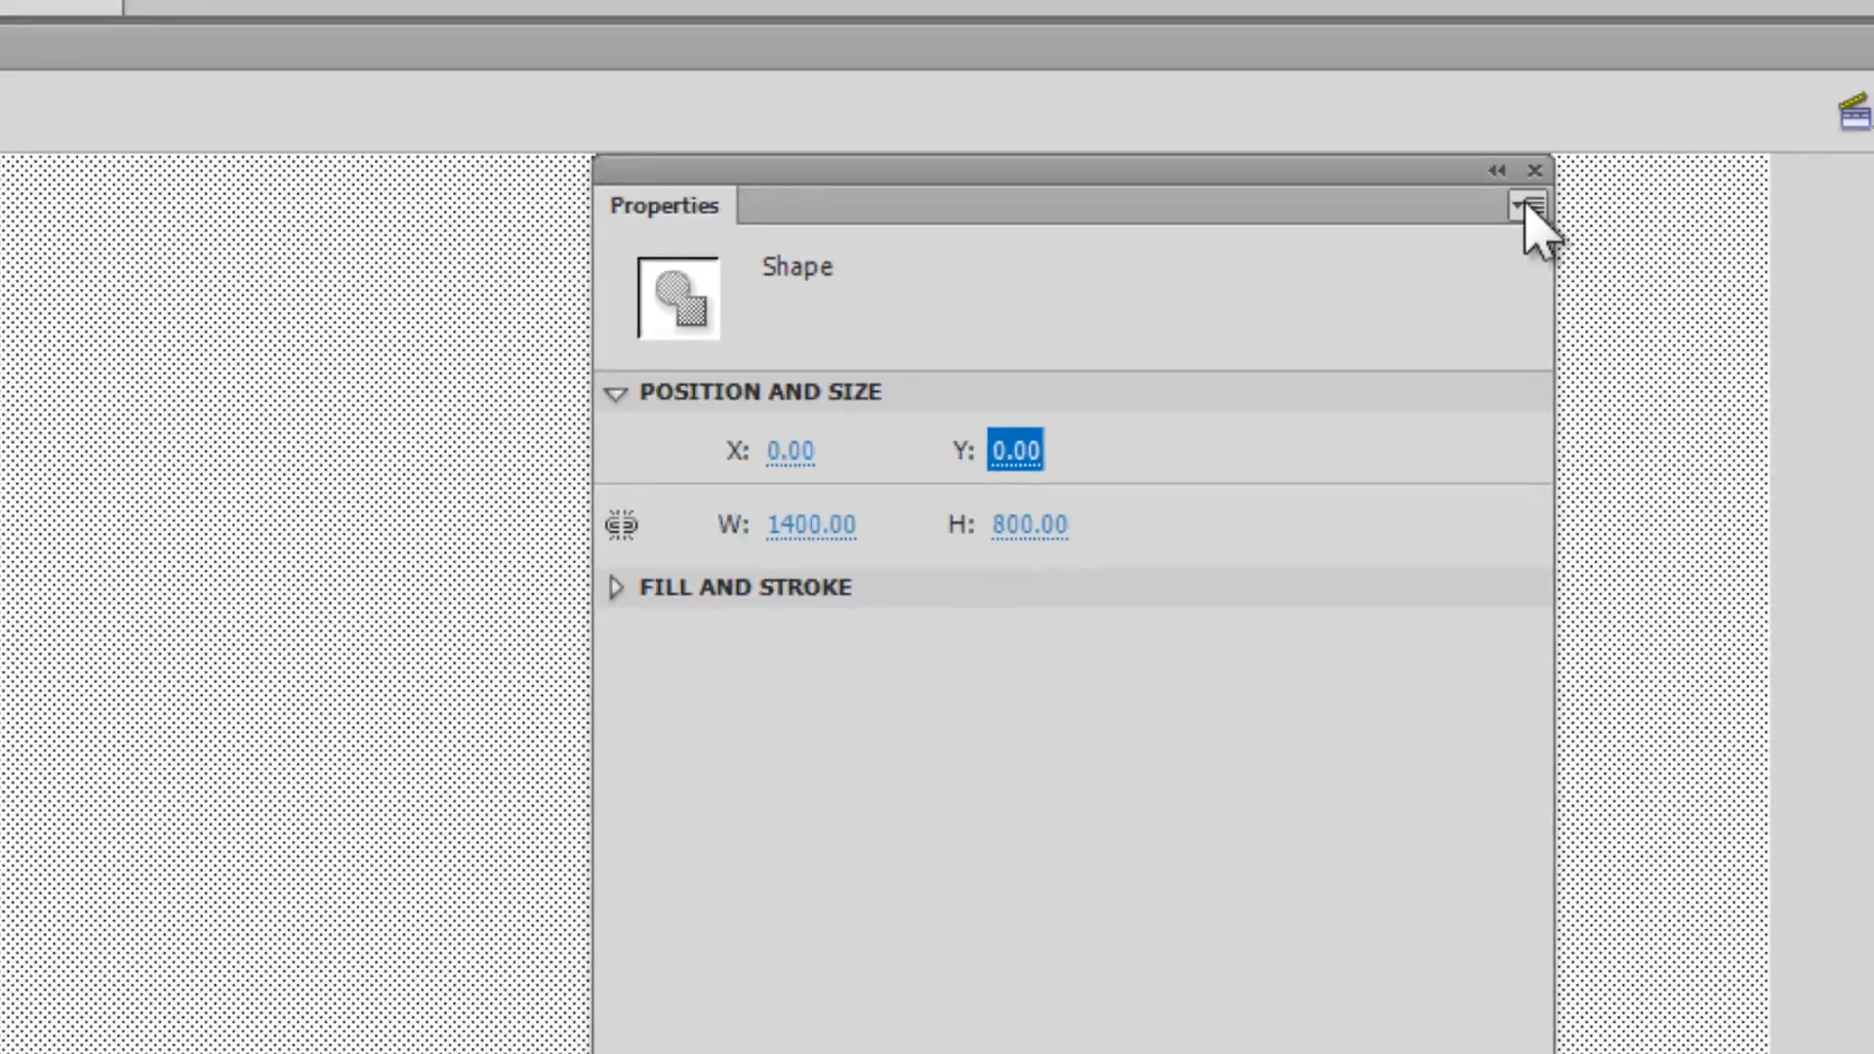
left_click(1534, 171)
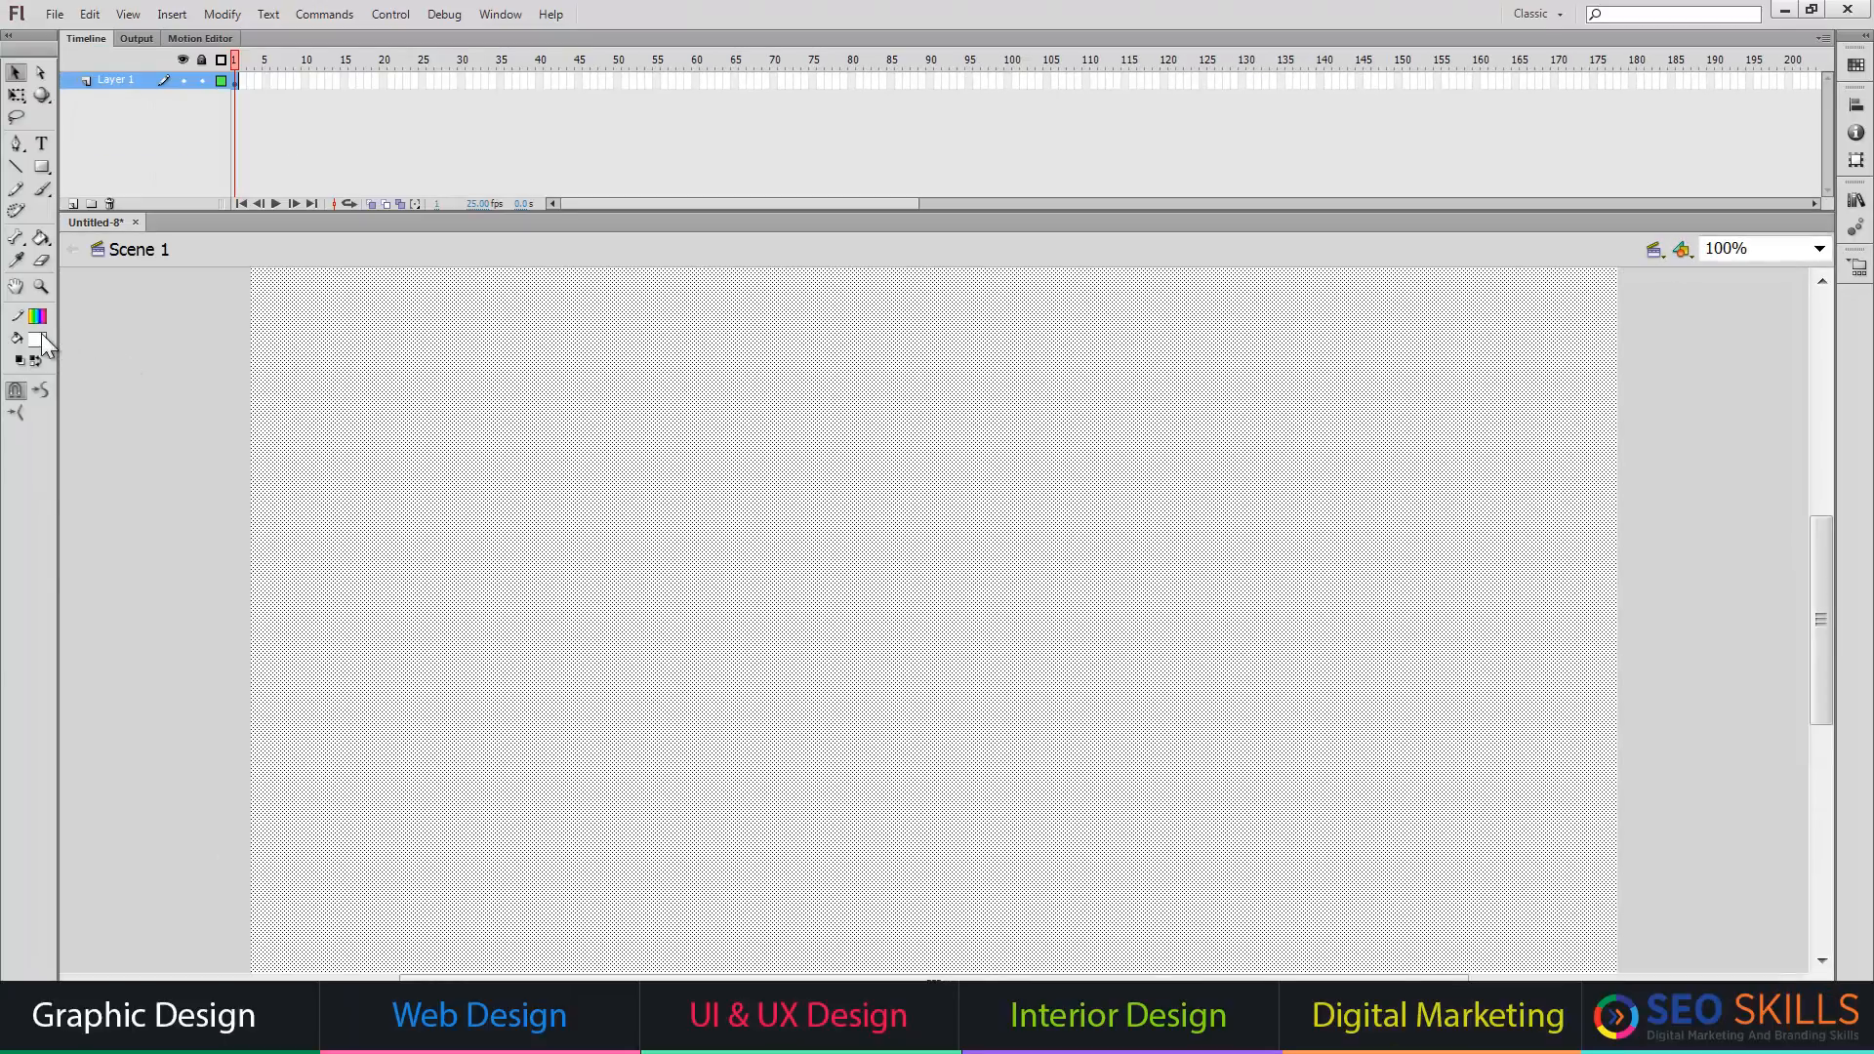
- Fill the rectangle with the white-to-black radial gradient and change its centre colour to red FF0000
left_click(39, 339)
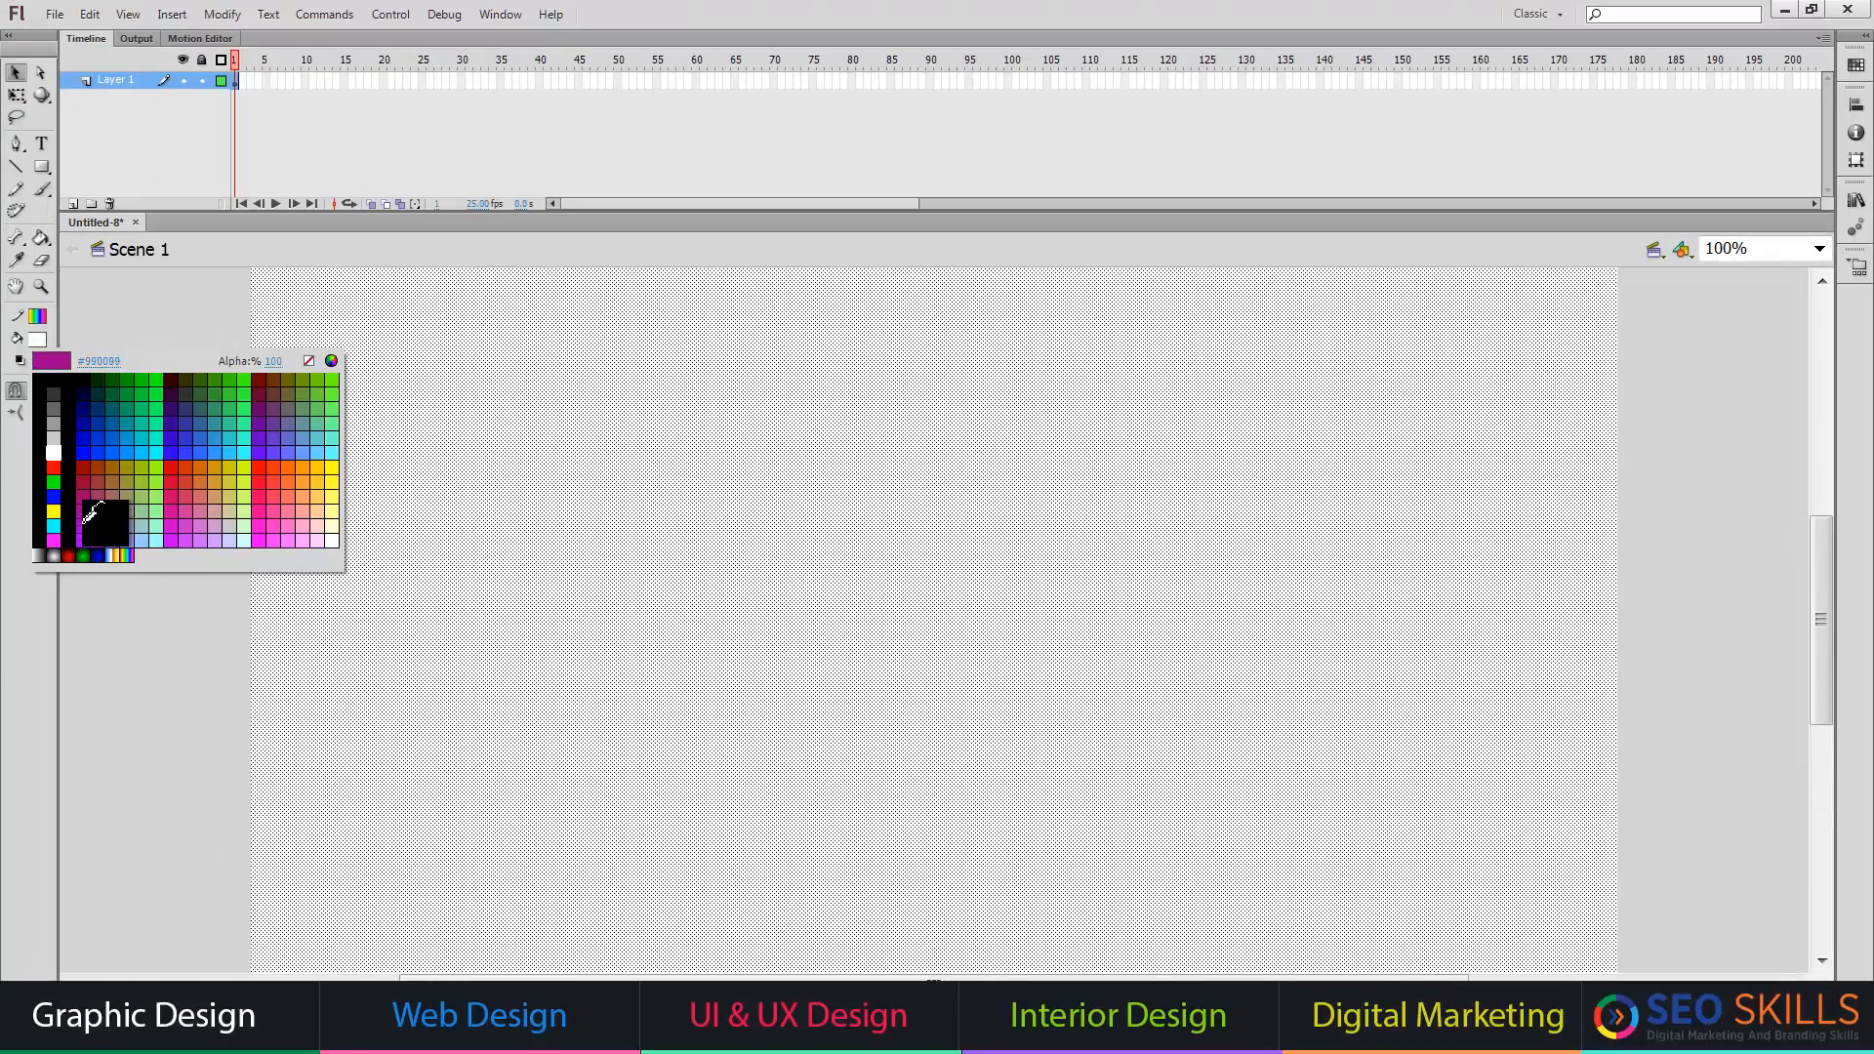
left_click(75, 535)
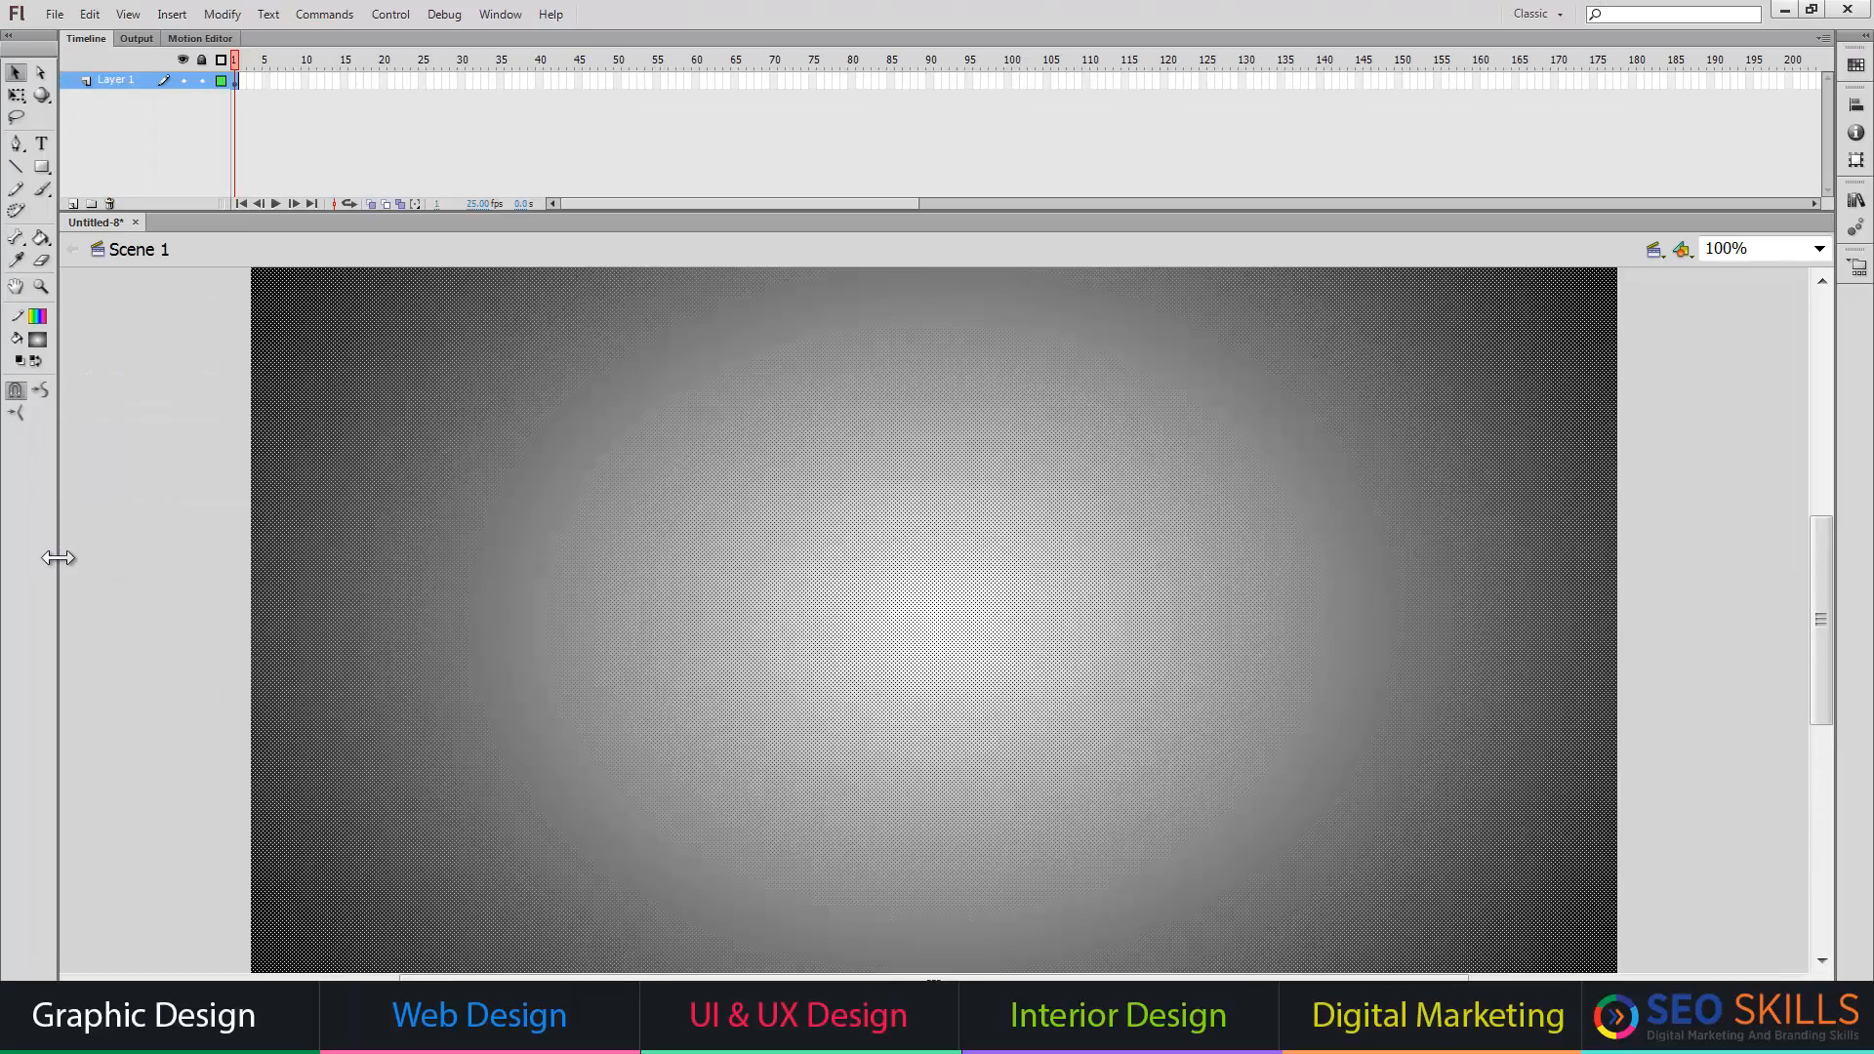
left_click(503, 15)
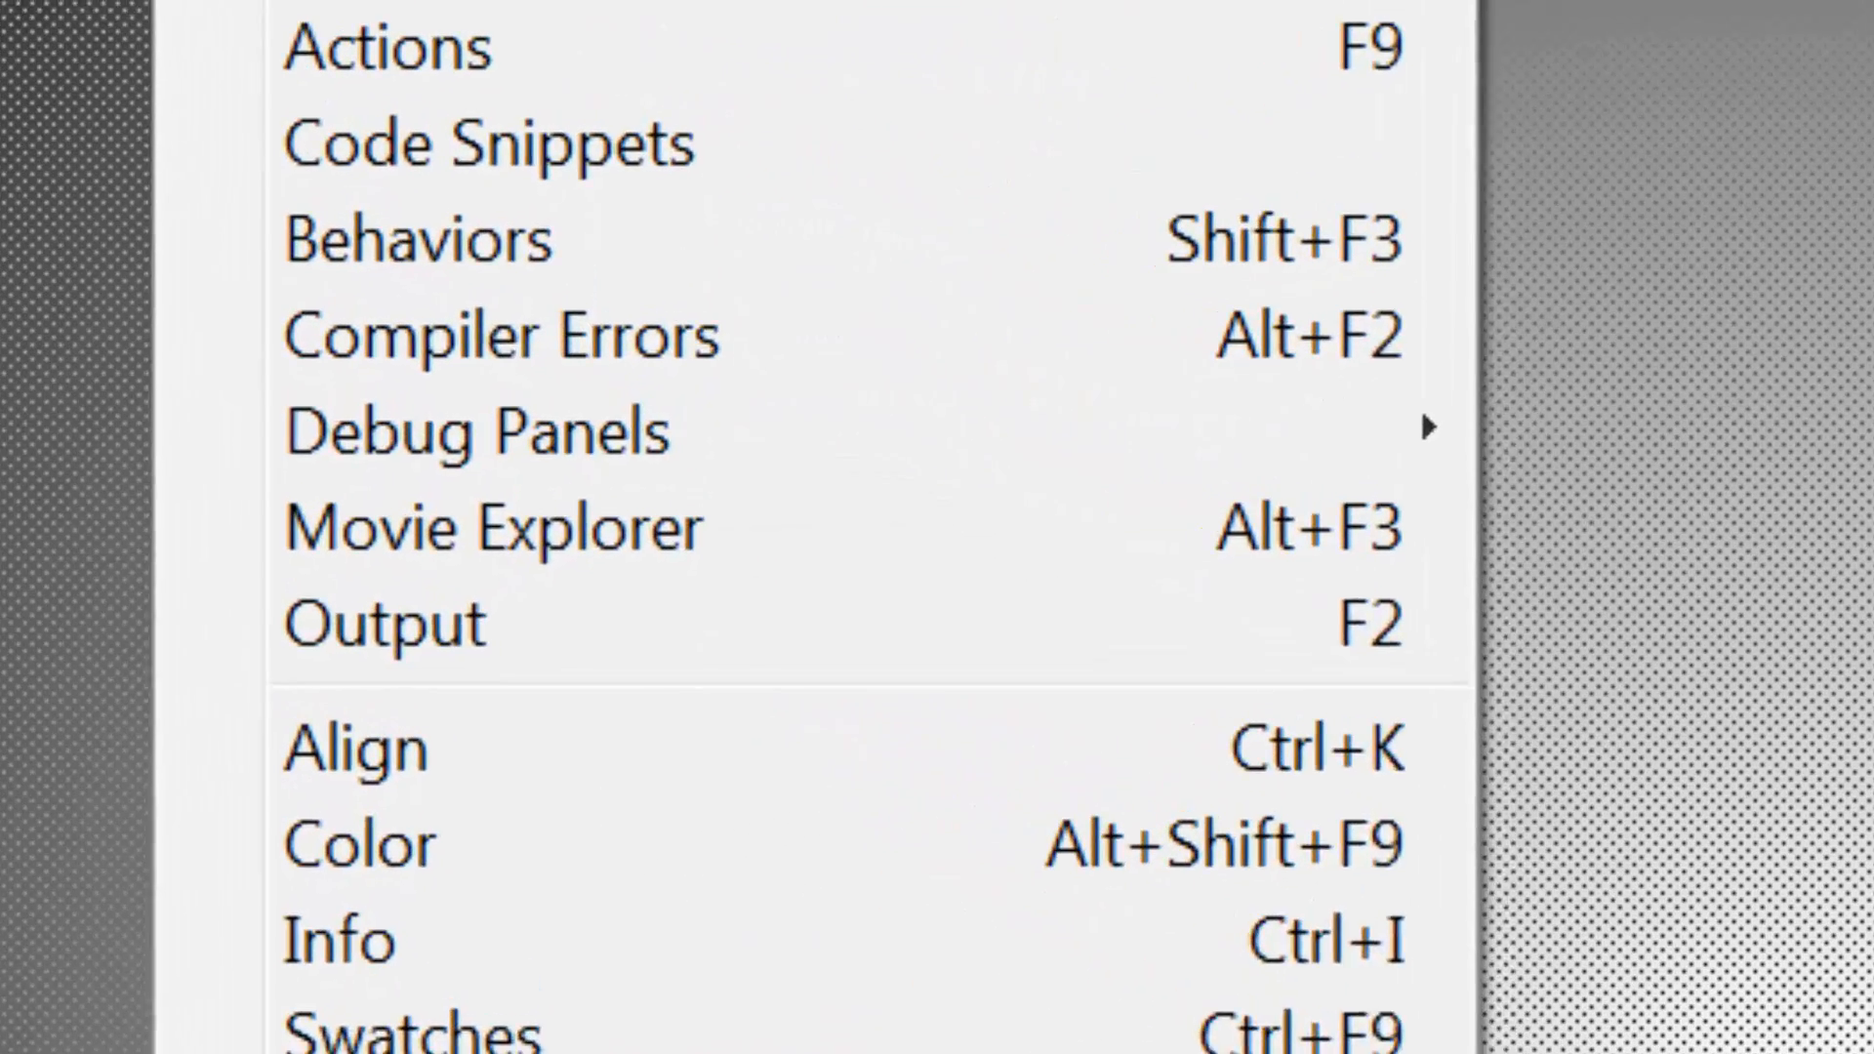
left_click(415, 877)
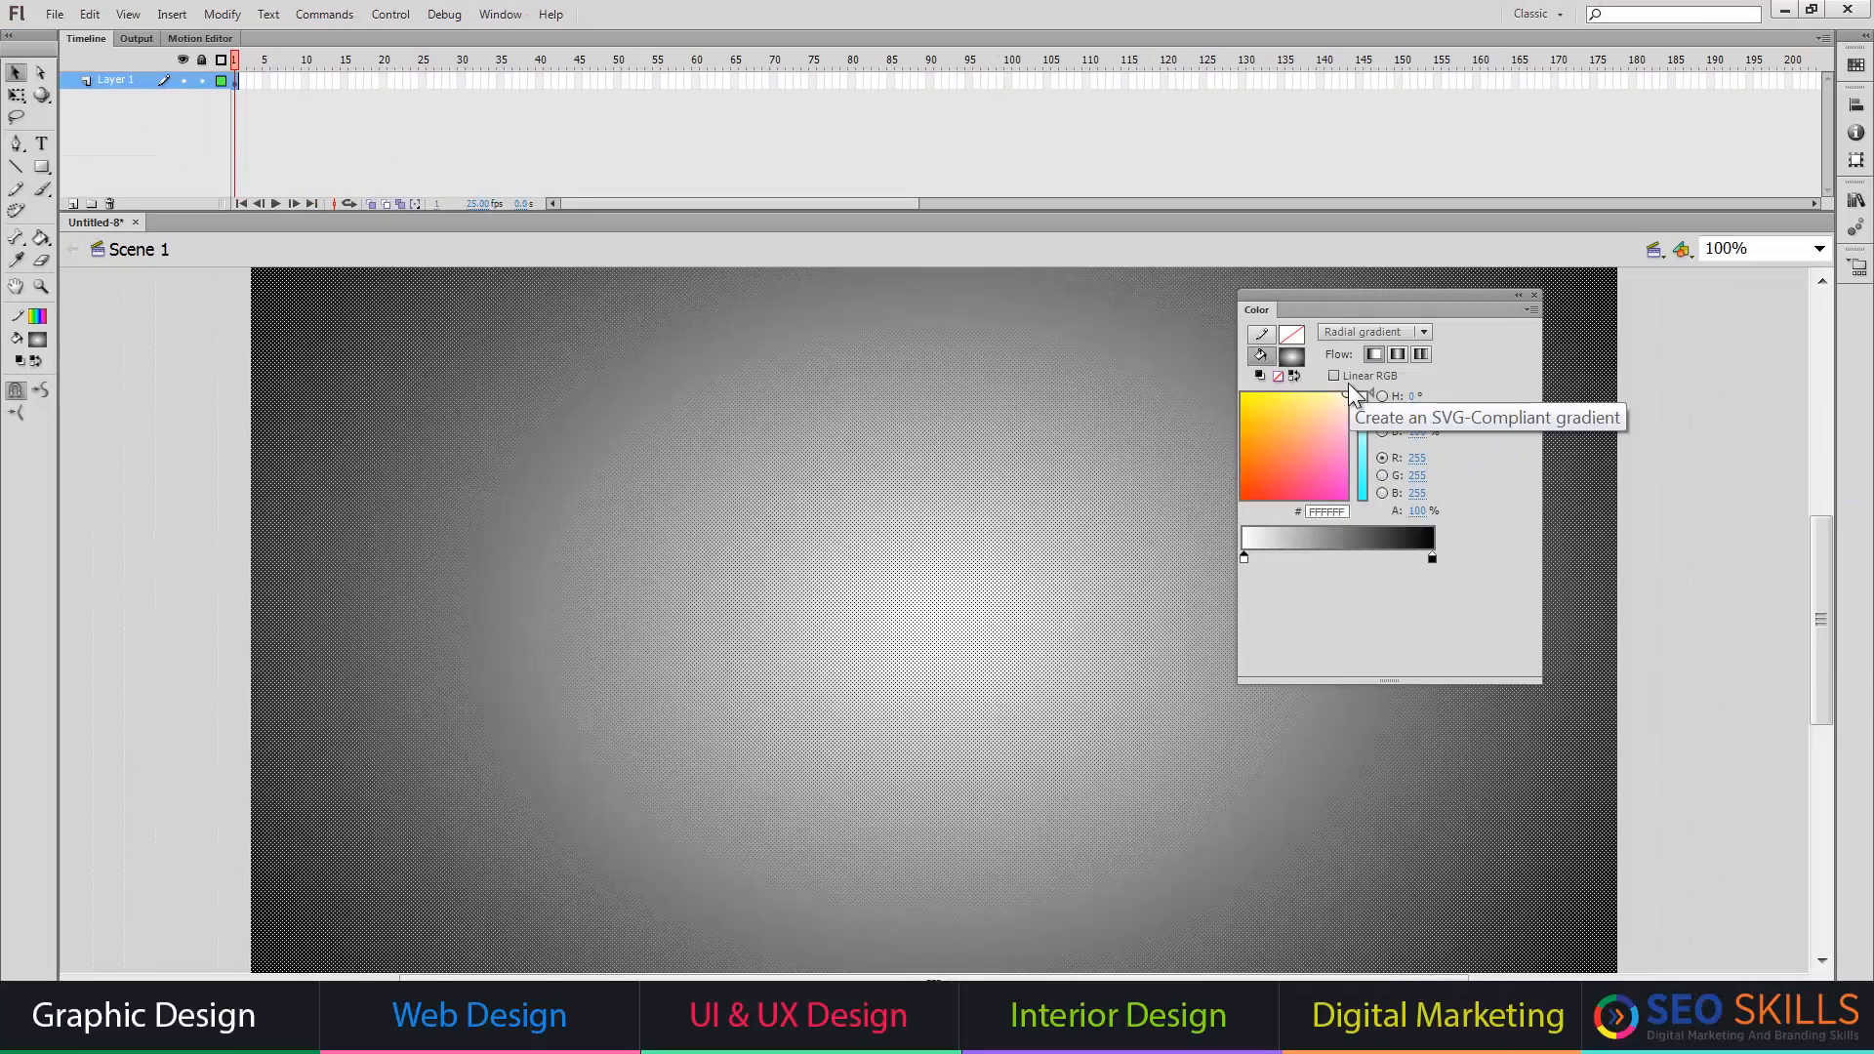
double_click(1244, 557)
left_click(1264, 684)
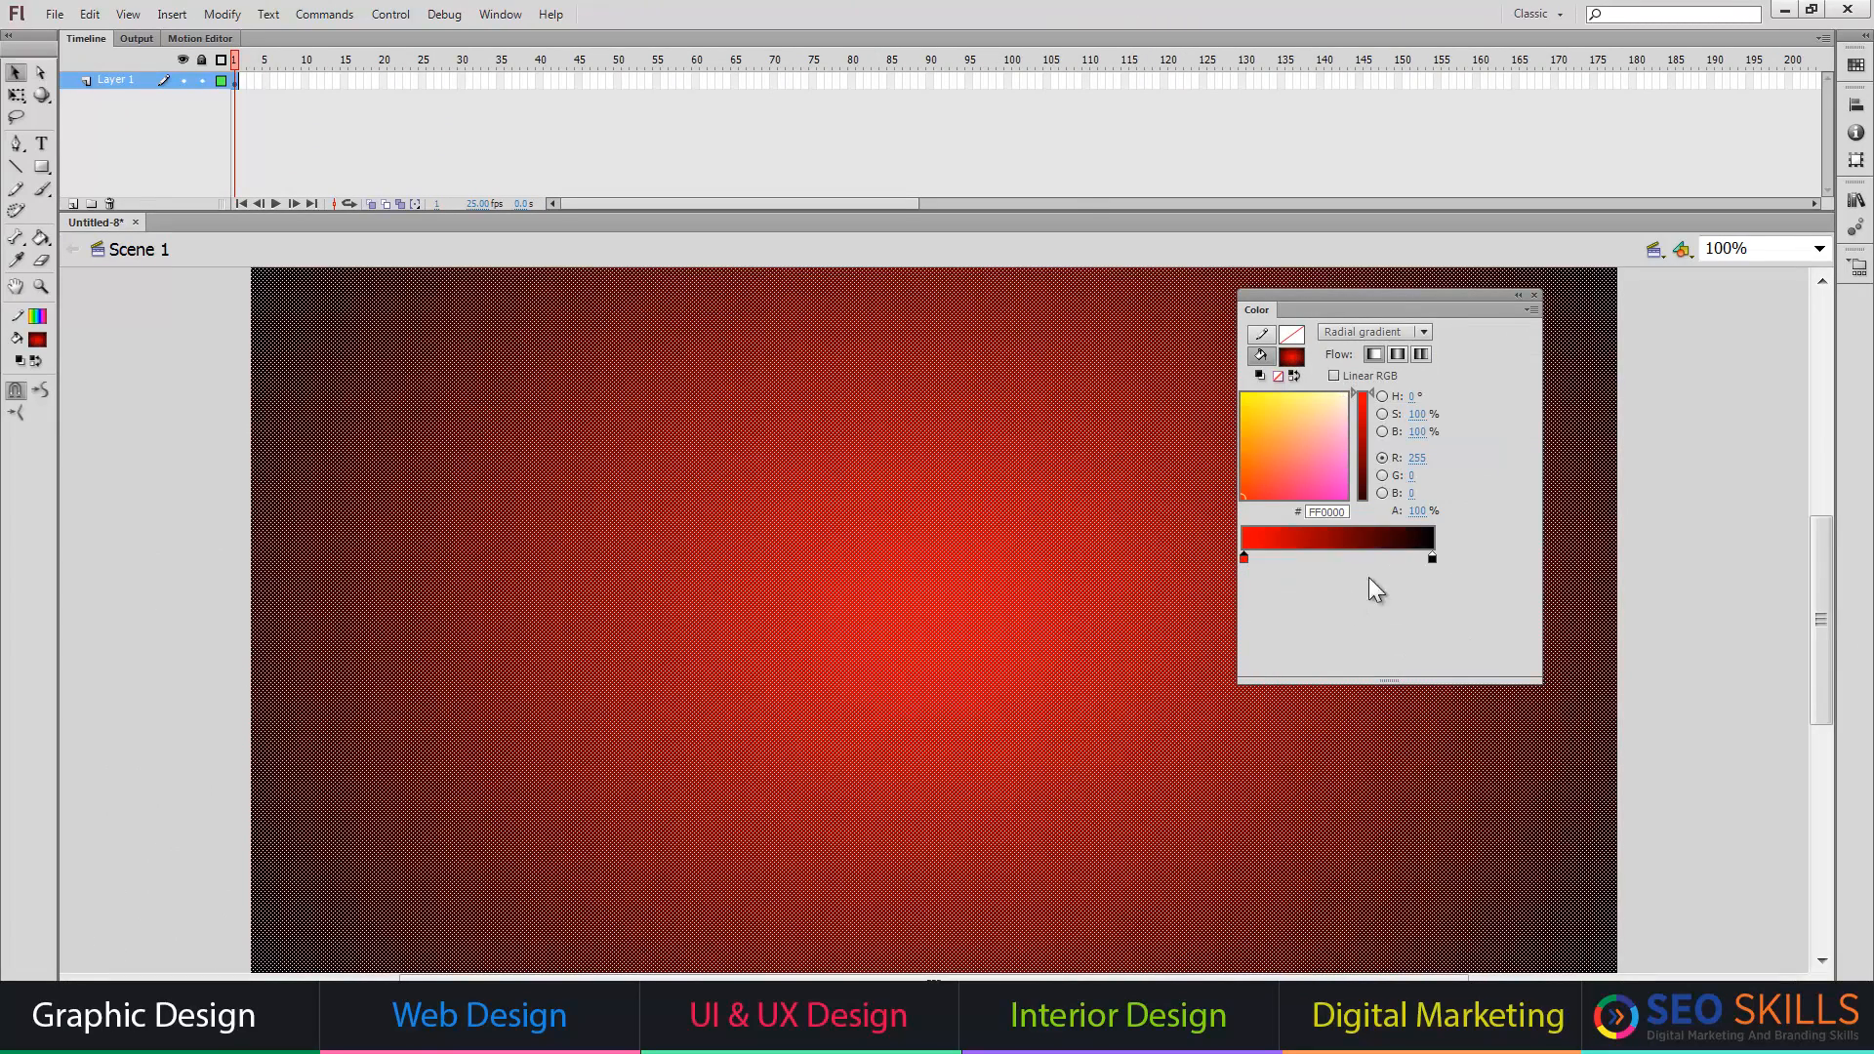
- Apply a shape tween to frame 1 of Layer 1 and insert a keyframe at frame 100
right_click(237, 82)
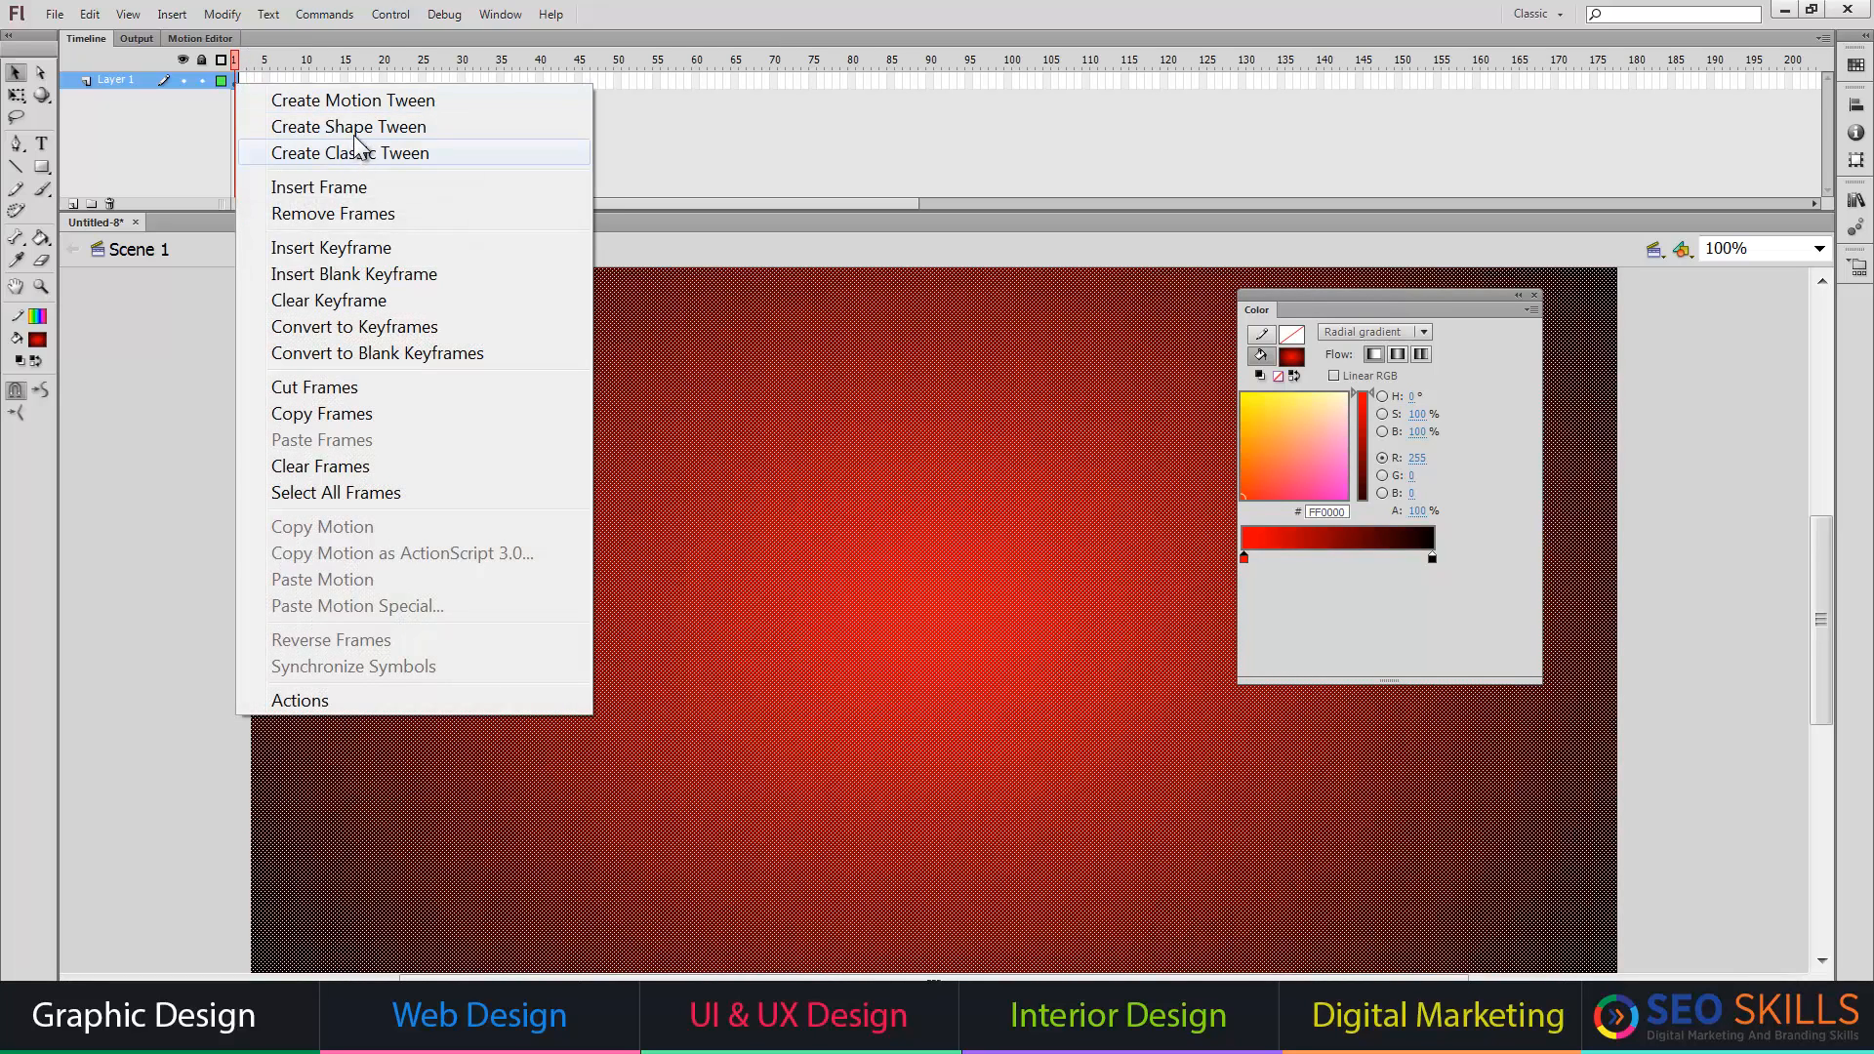
left_click(349, 127)
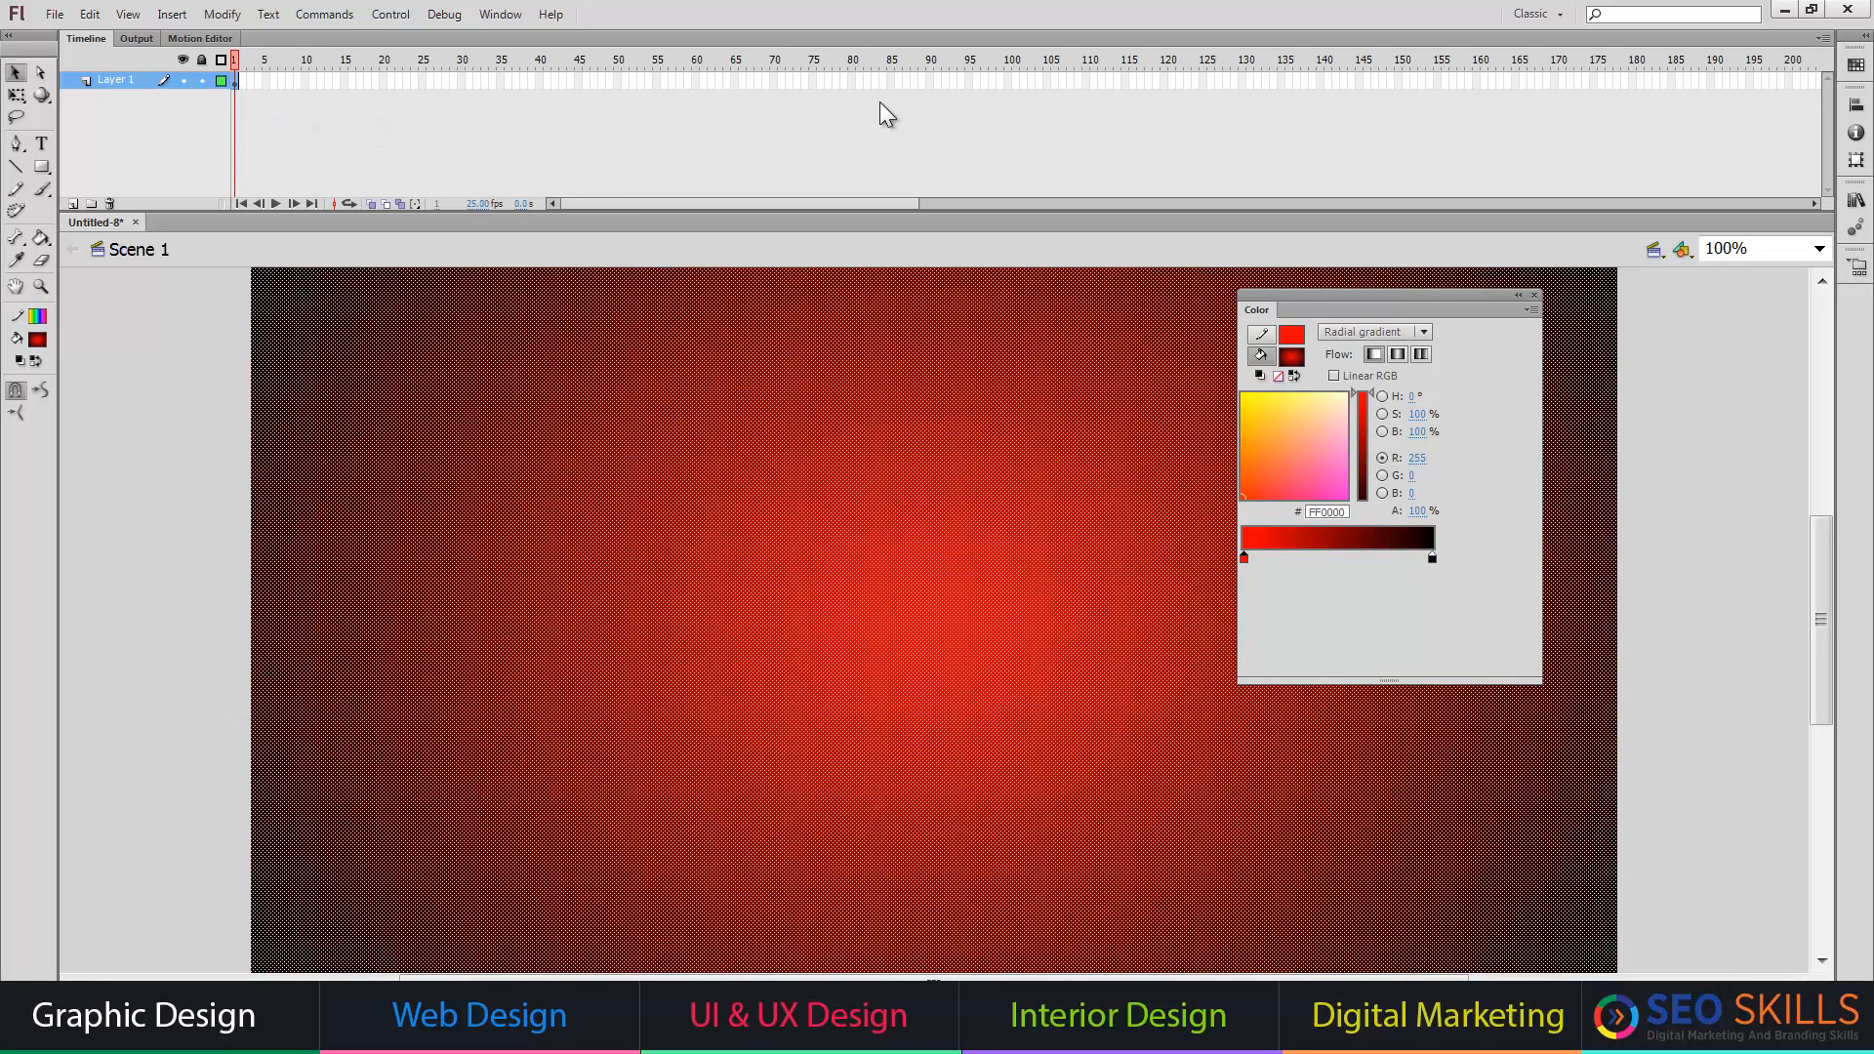
left_click(1009, 80)
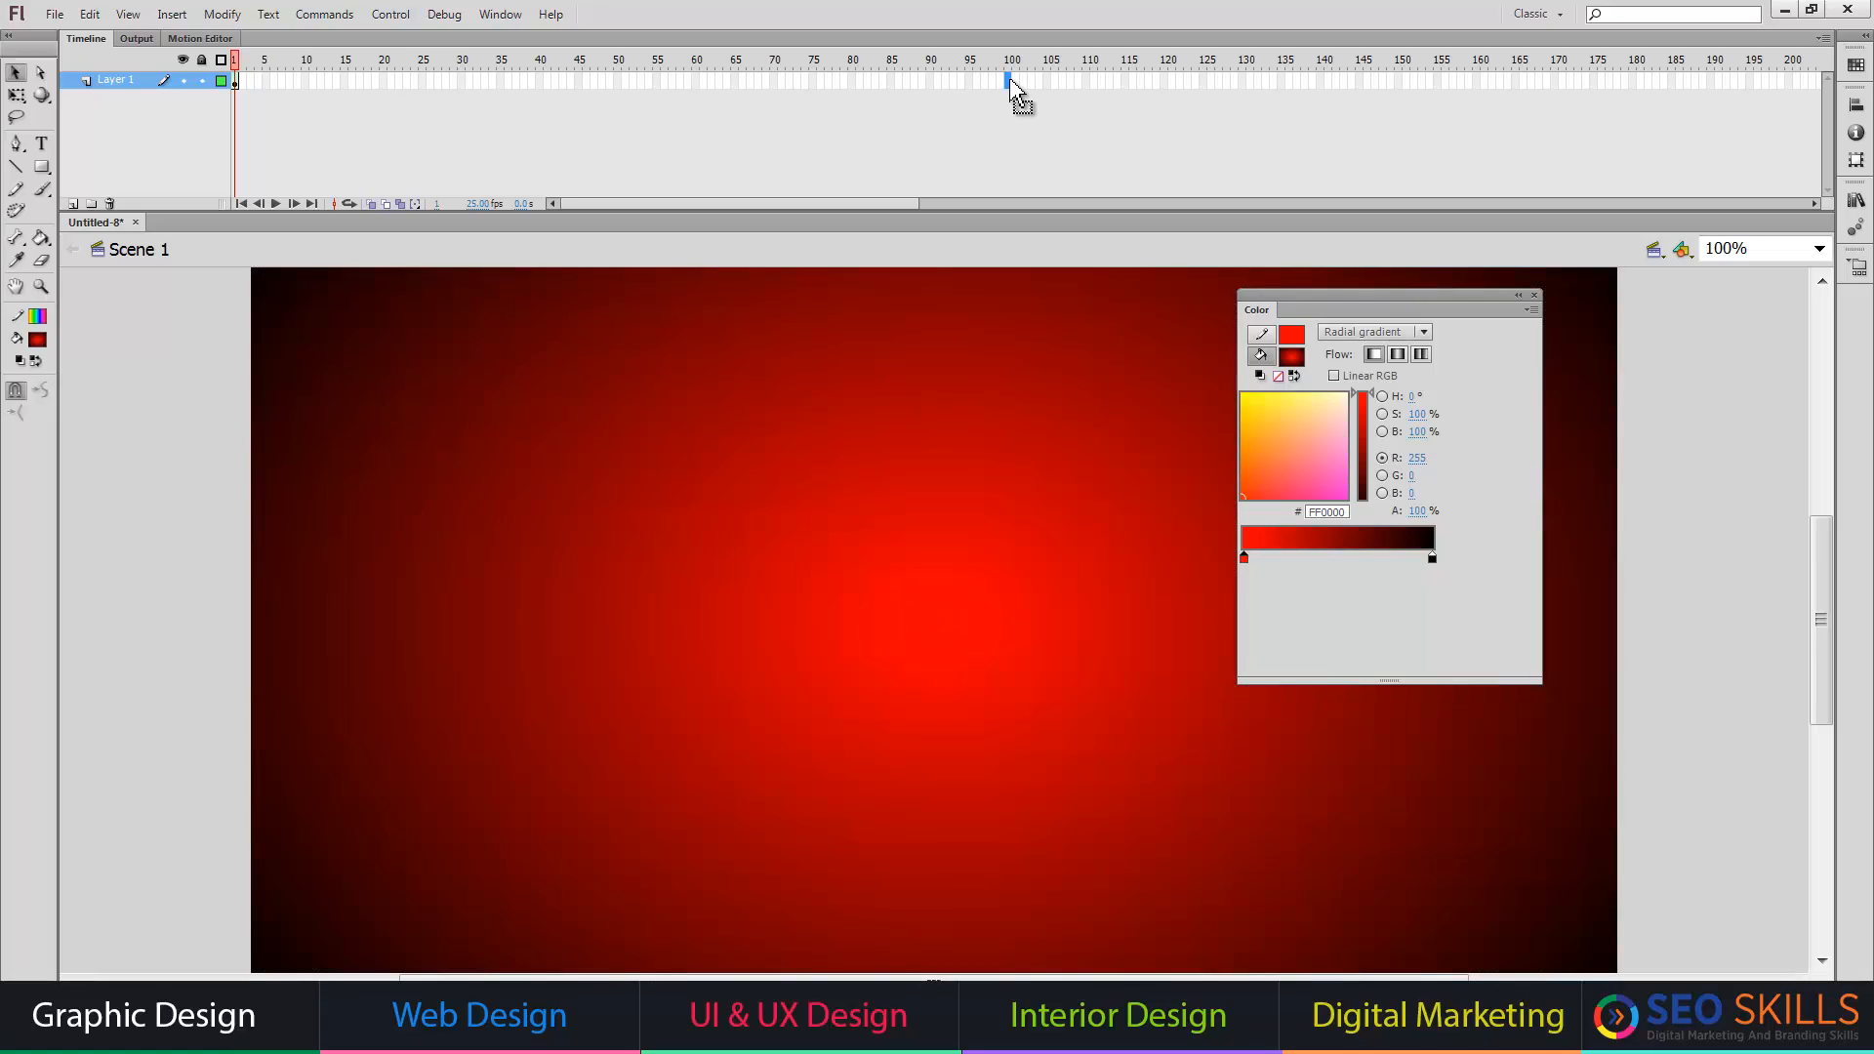
key("F6")
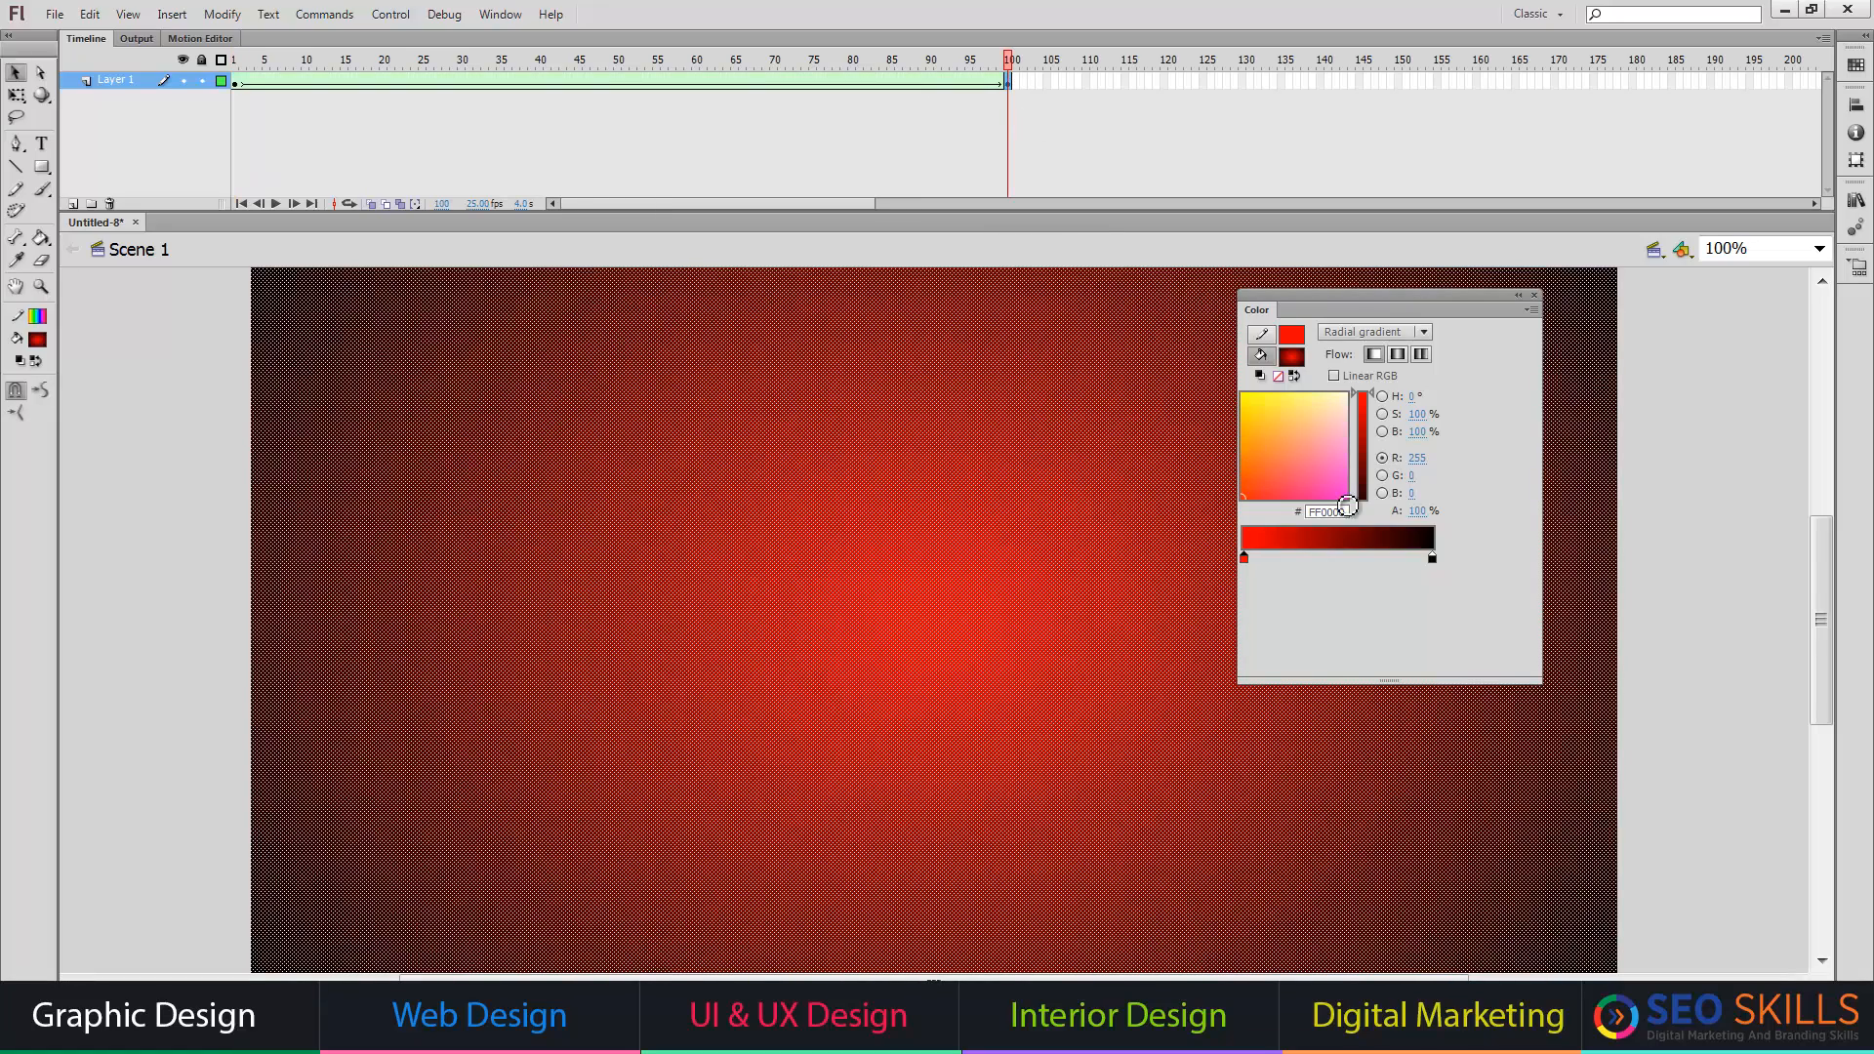
- Swap the radial gradient's colour stops at frame 100 so black is at the centre and red at the outer edge
left_click_drag(1430, 558, 1394, 558)
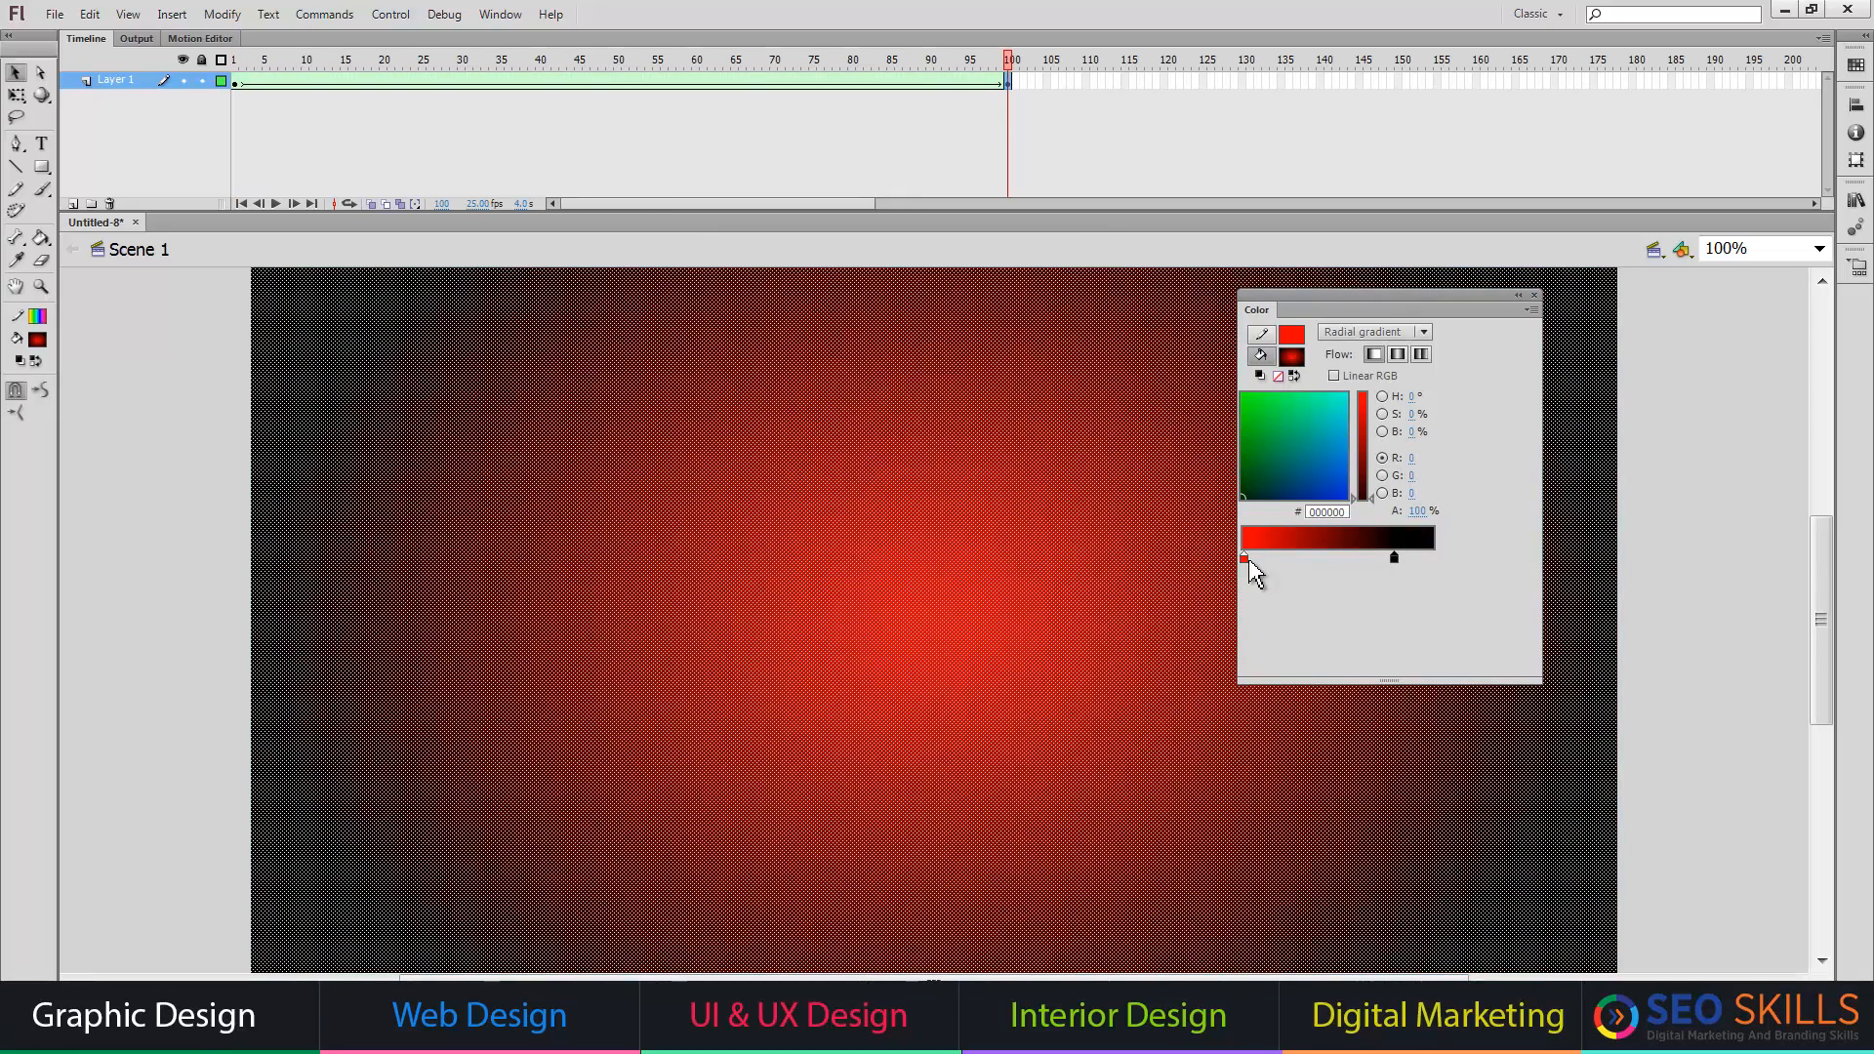
left_click(1243, 559)
left_click_drag(1245, 558, 1363, 564)
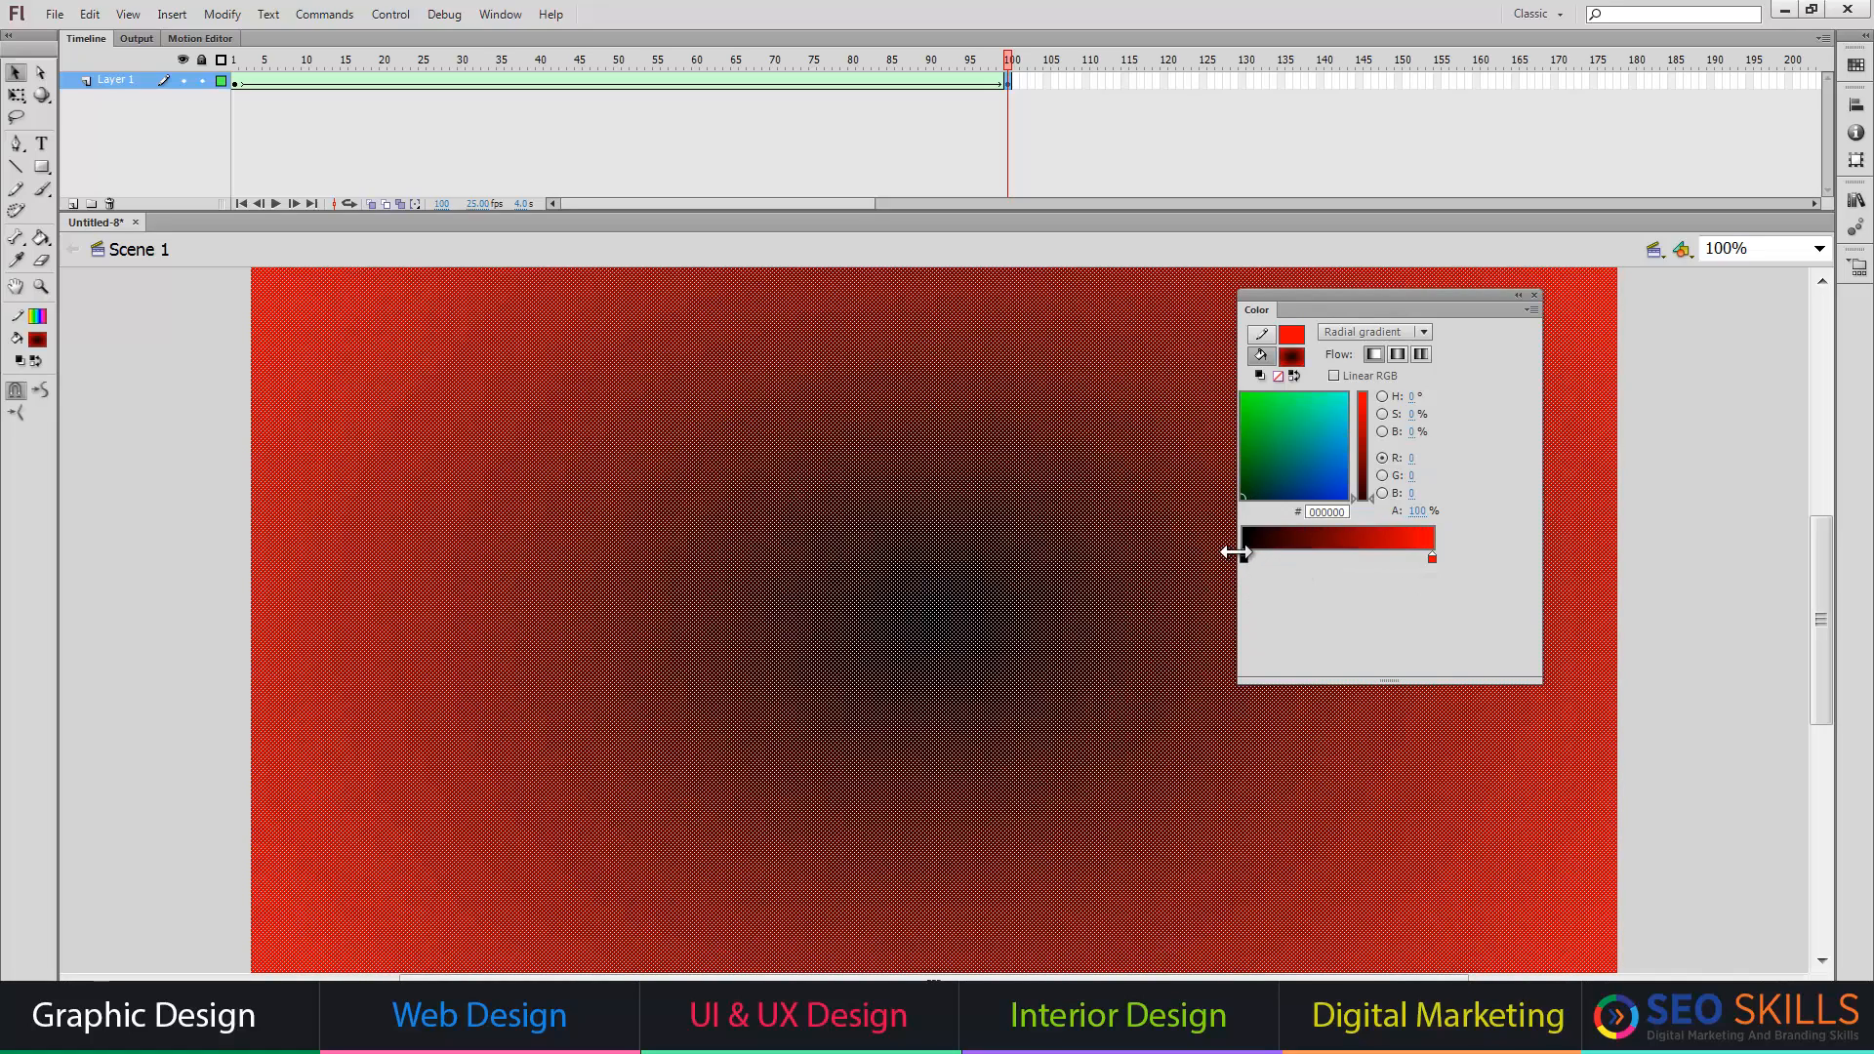
- Recolour the frame 100 gradient to blue 0066FF at the centre and dark blue 000066 at the outer edge
double_click(1244, 558)
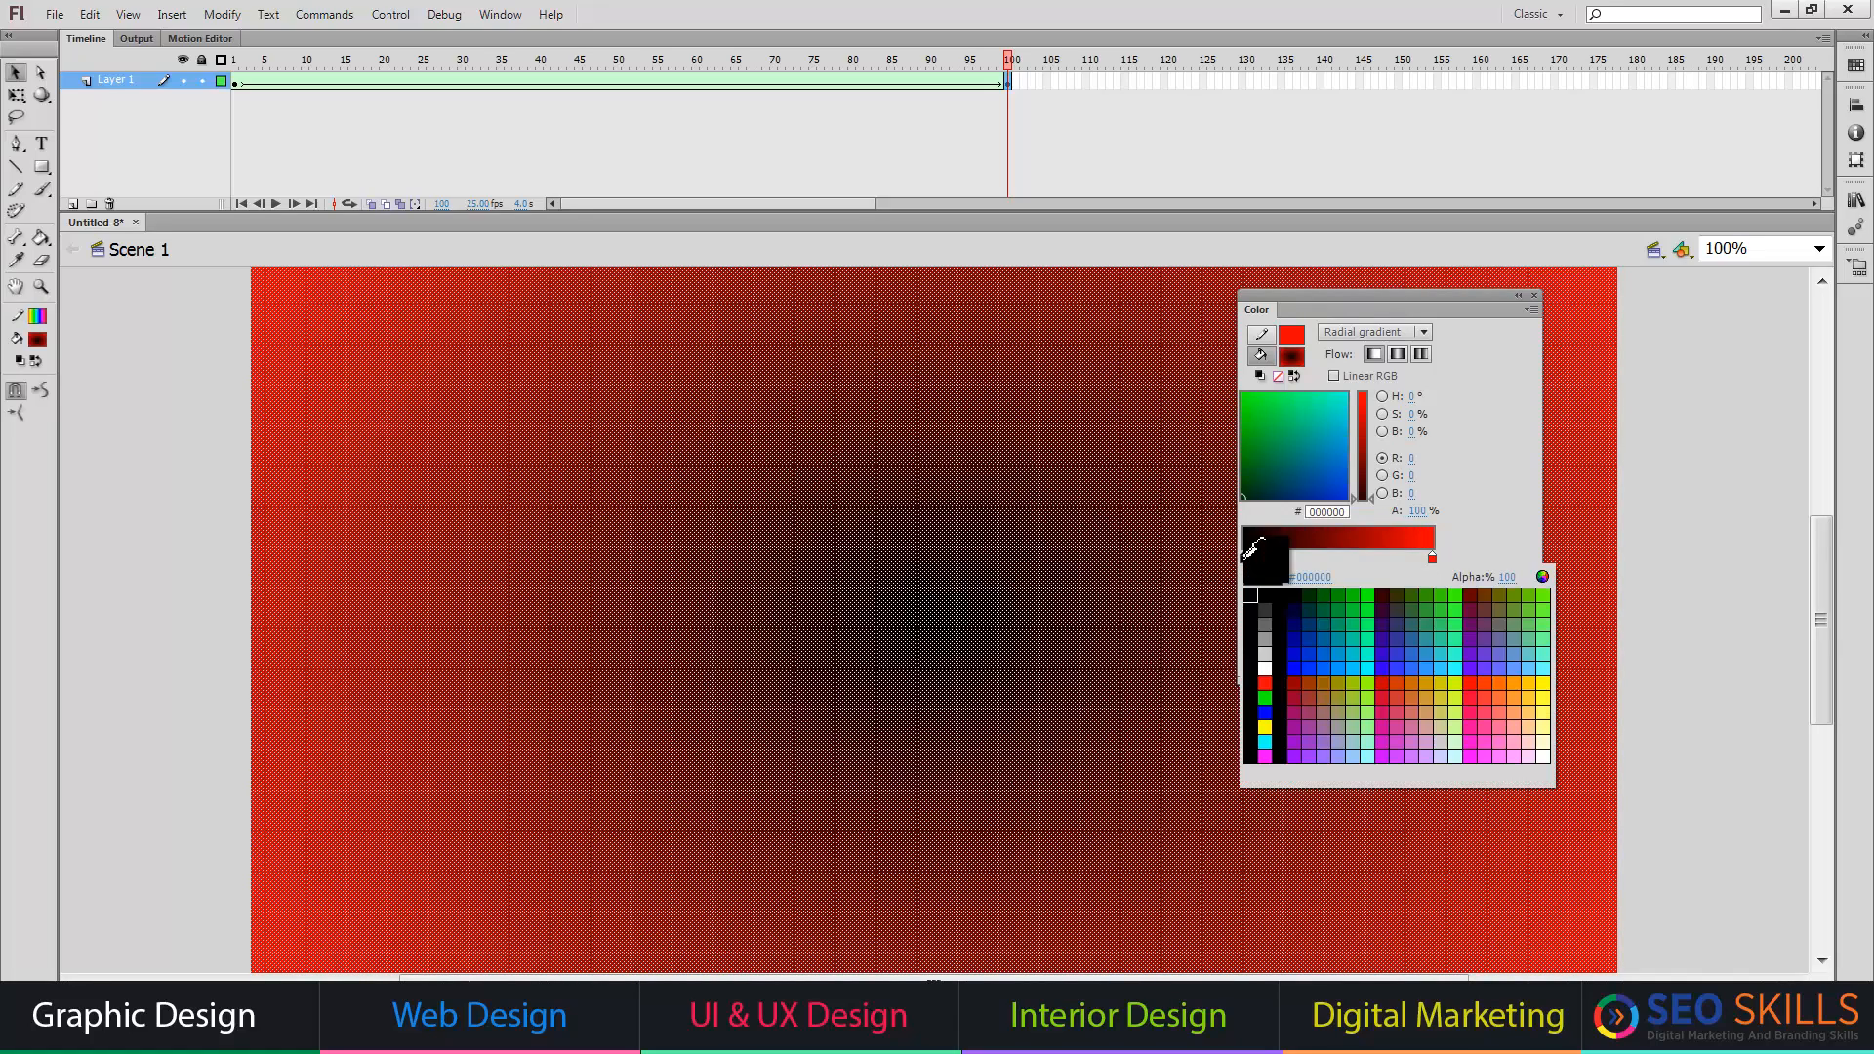
left_click(1323, 666)
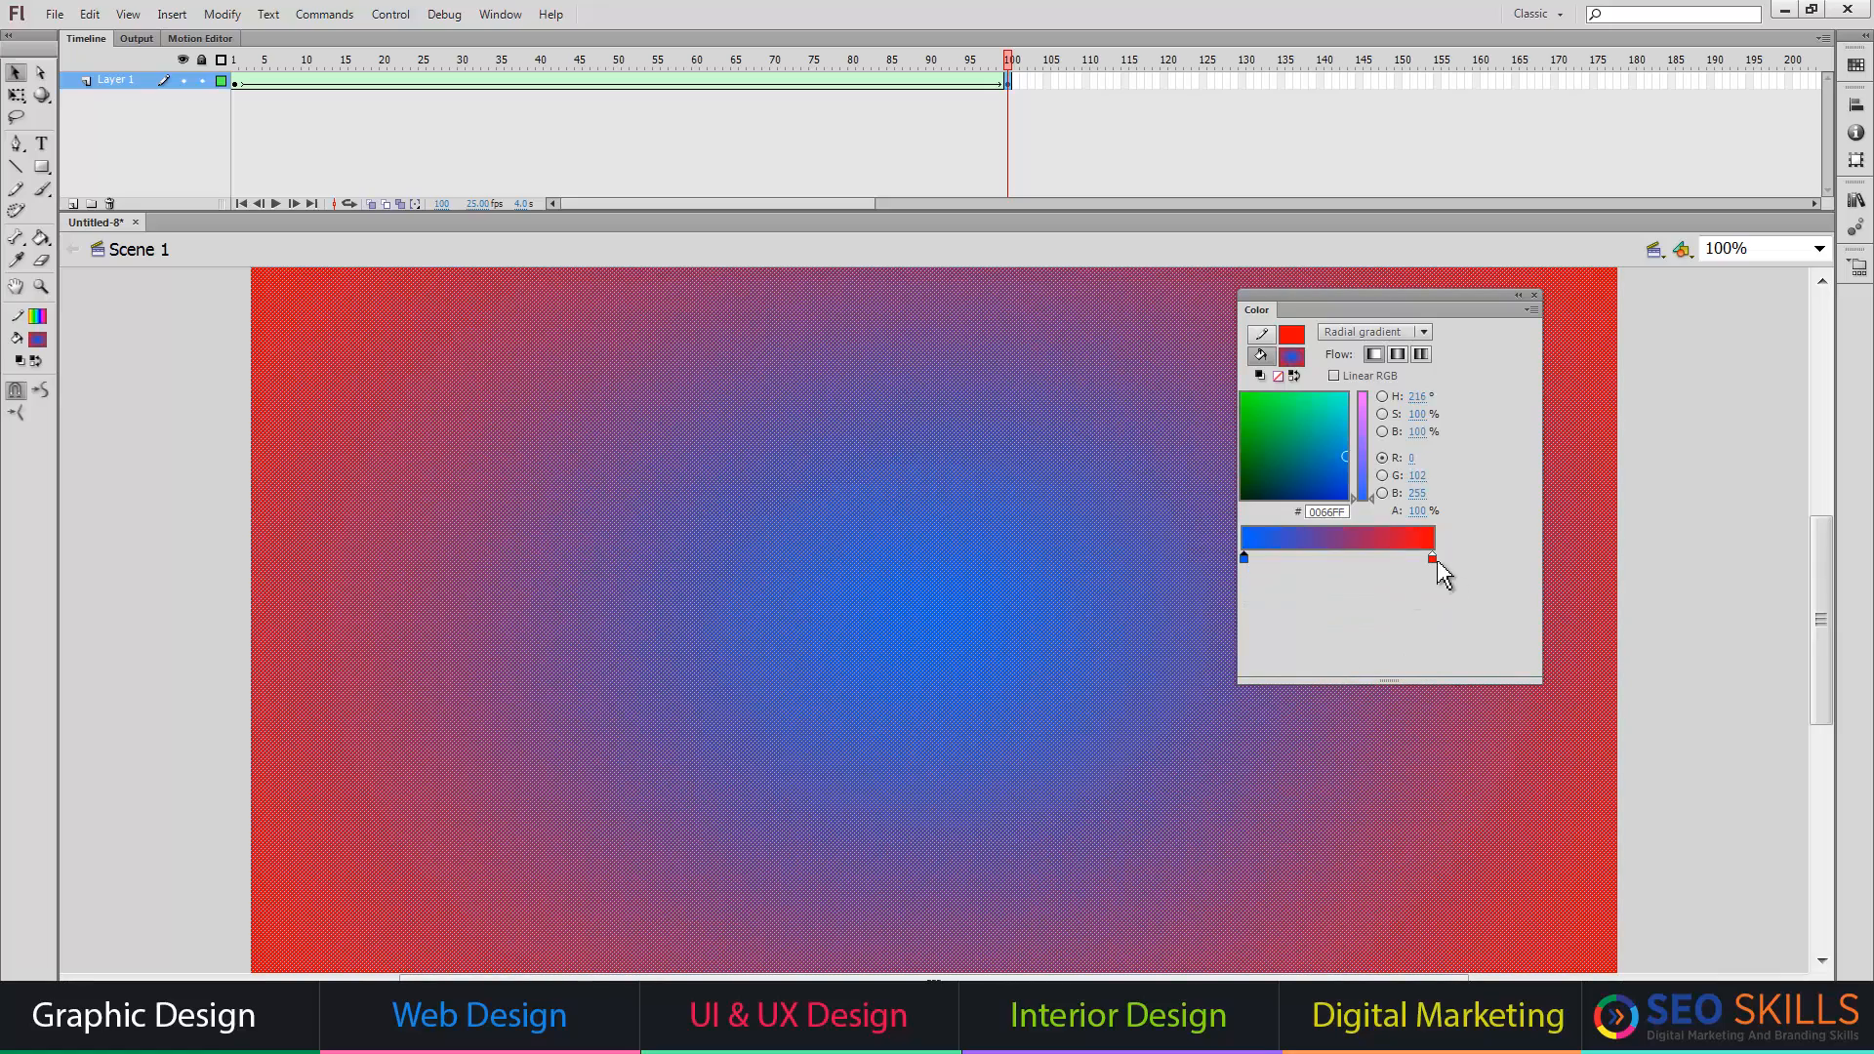
double_click(1433, 558)
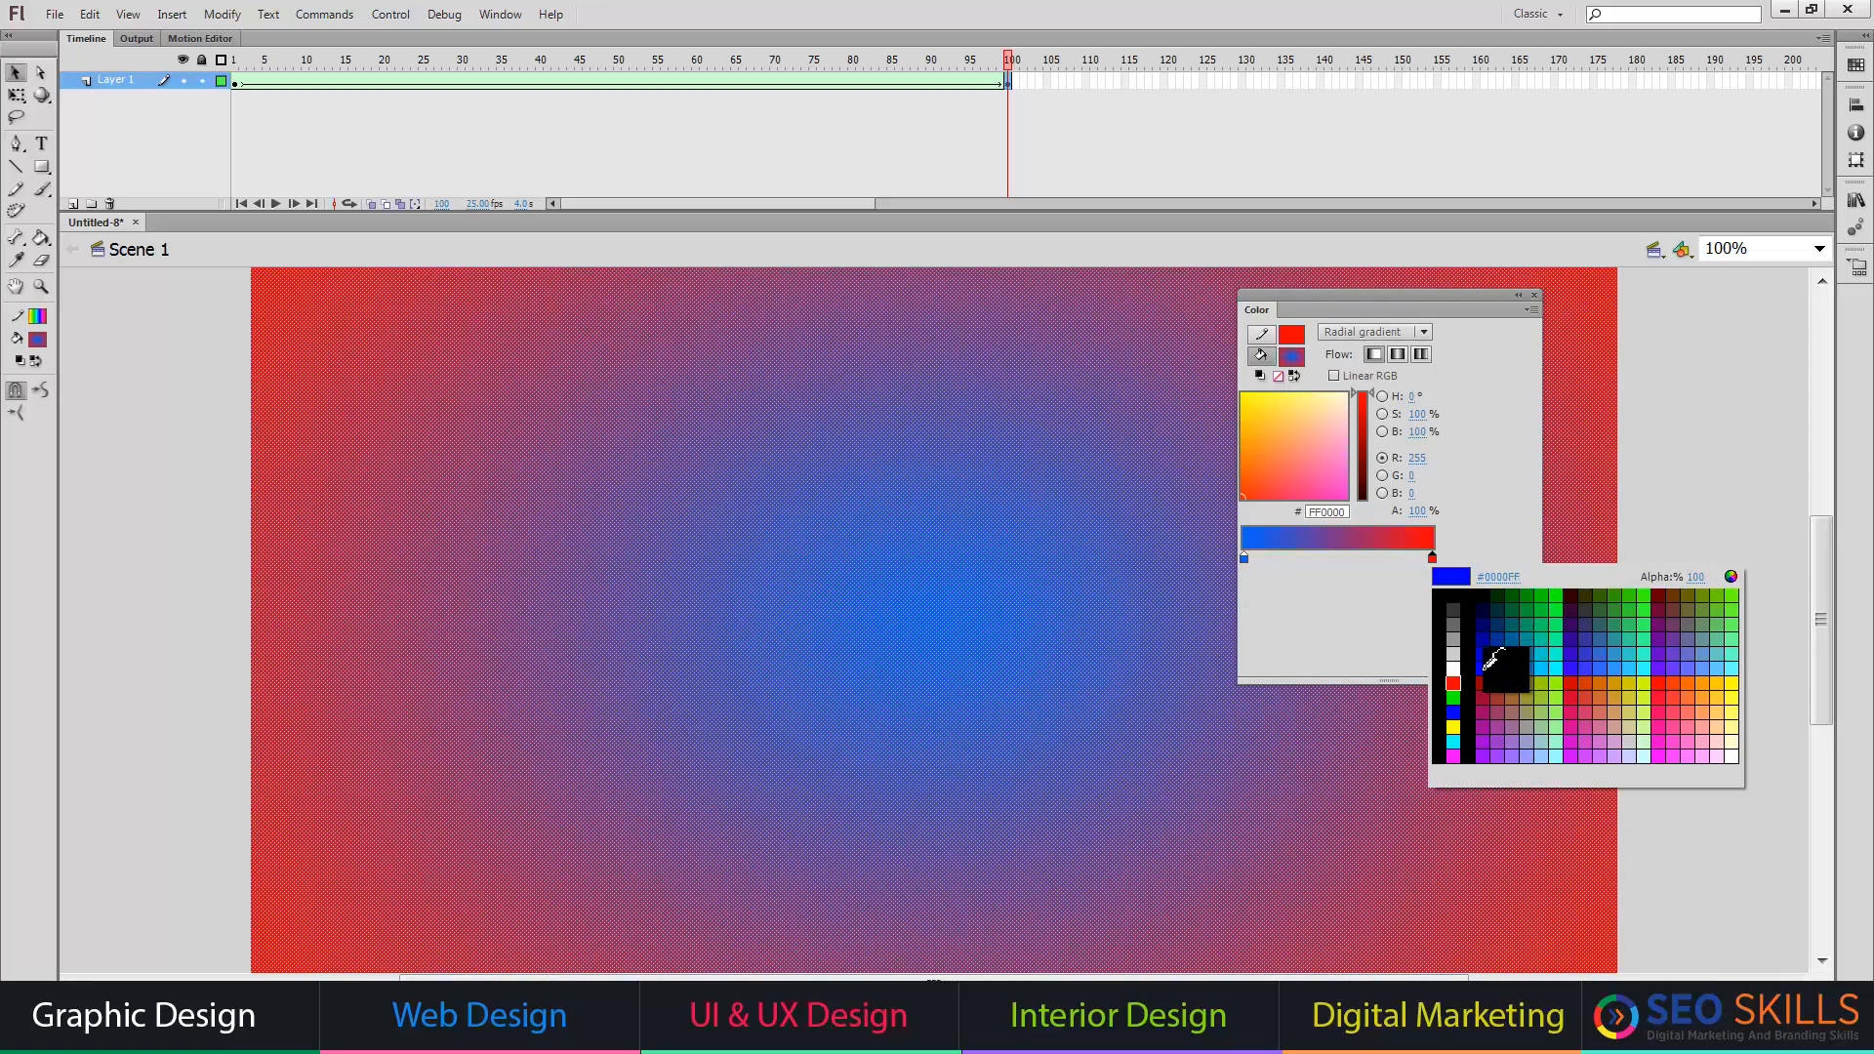
left_click(1482, 625)
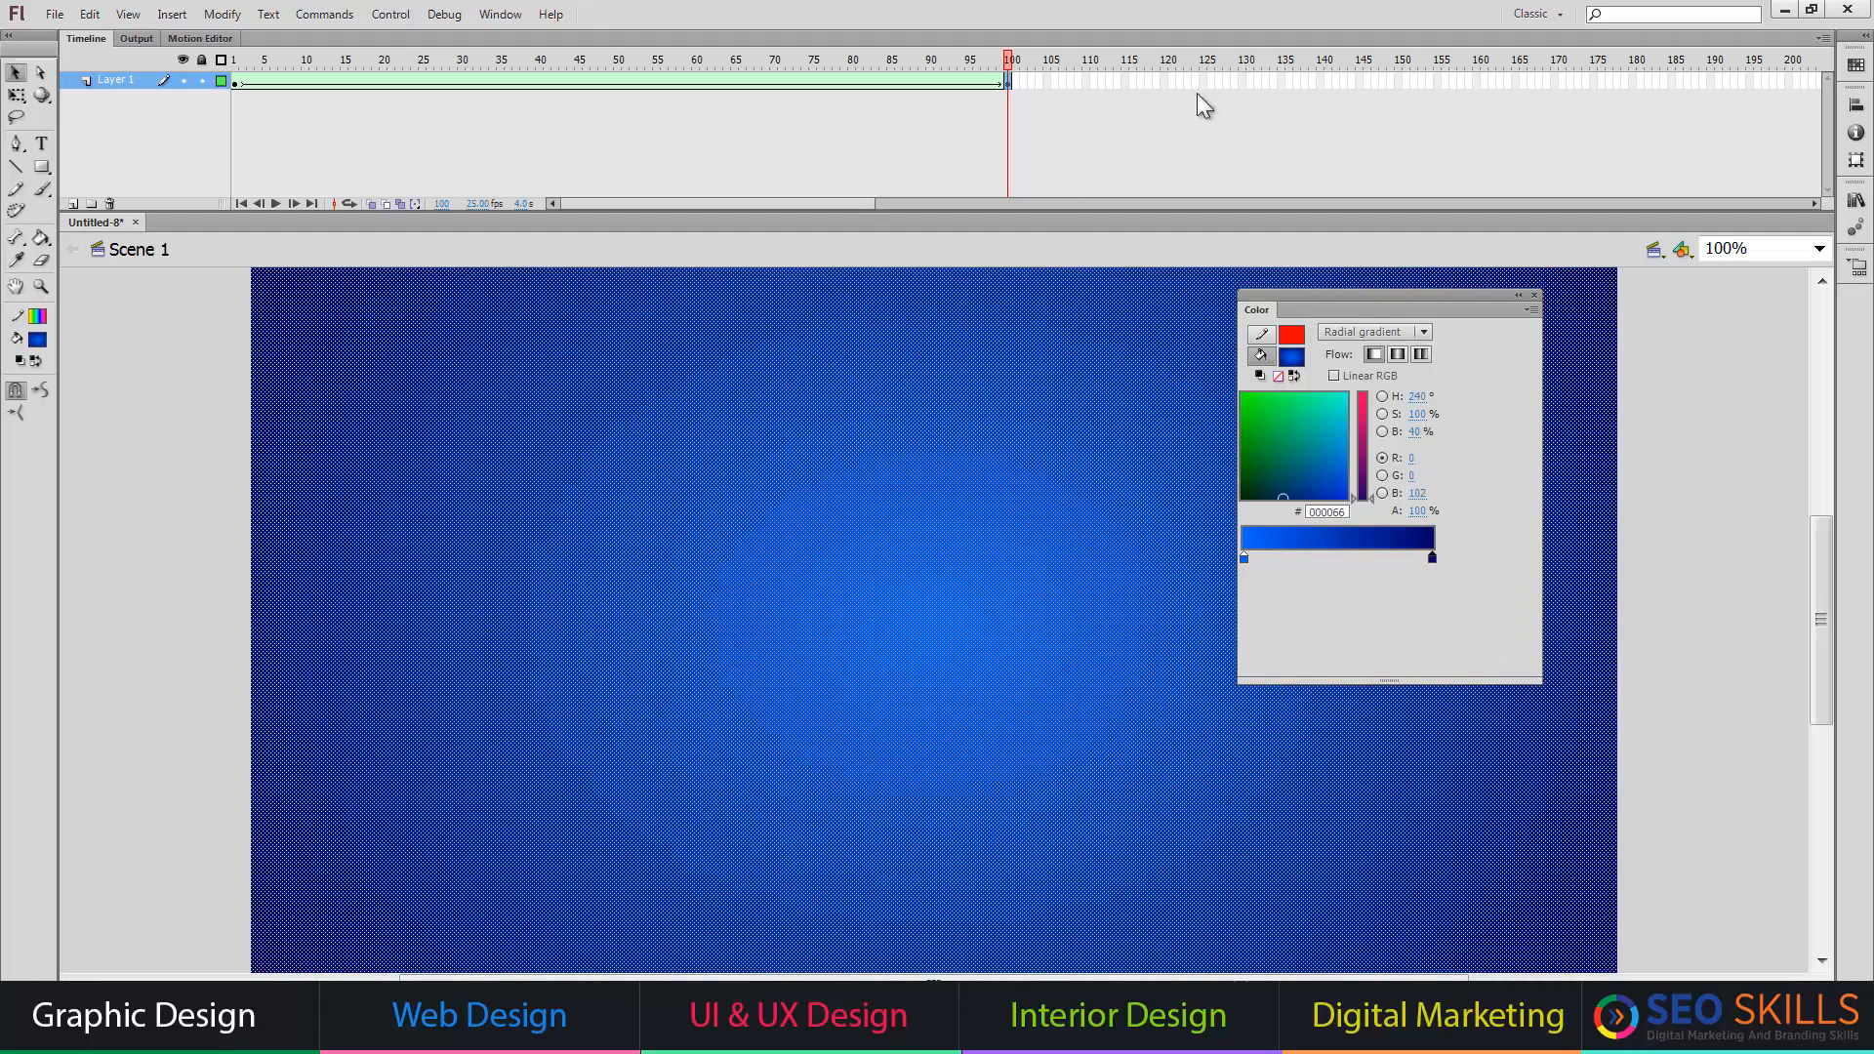
- Insert a keyframe at frame 156 and recolour its gradient to yellow FFCC00 at the centre and orange FF9900 at the outer edge
left_click(1444, 80)
key("F6")
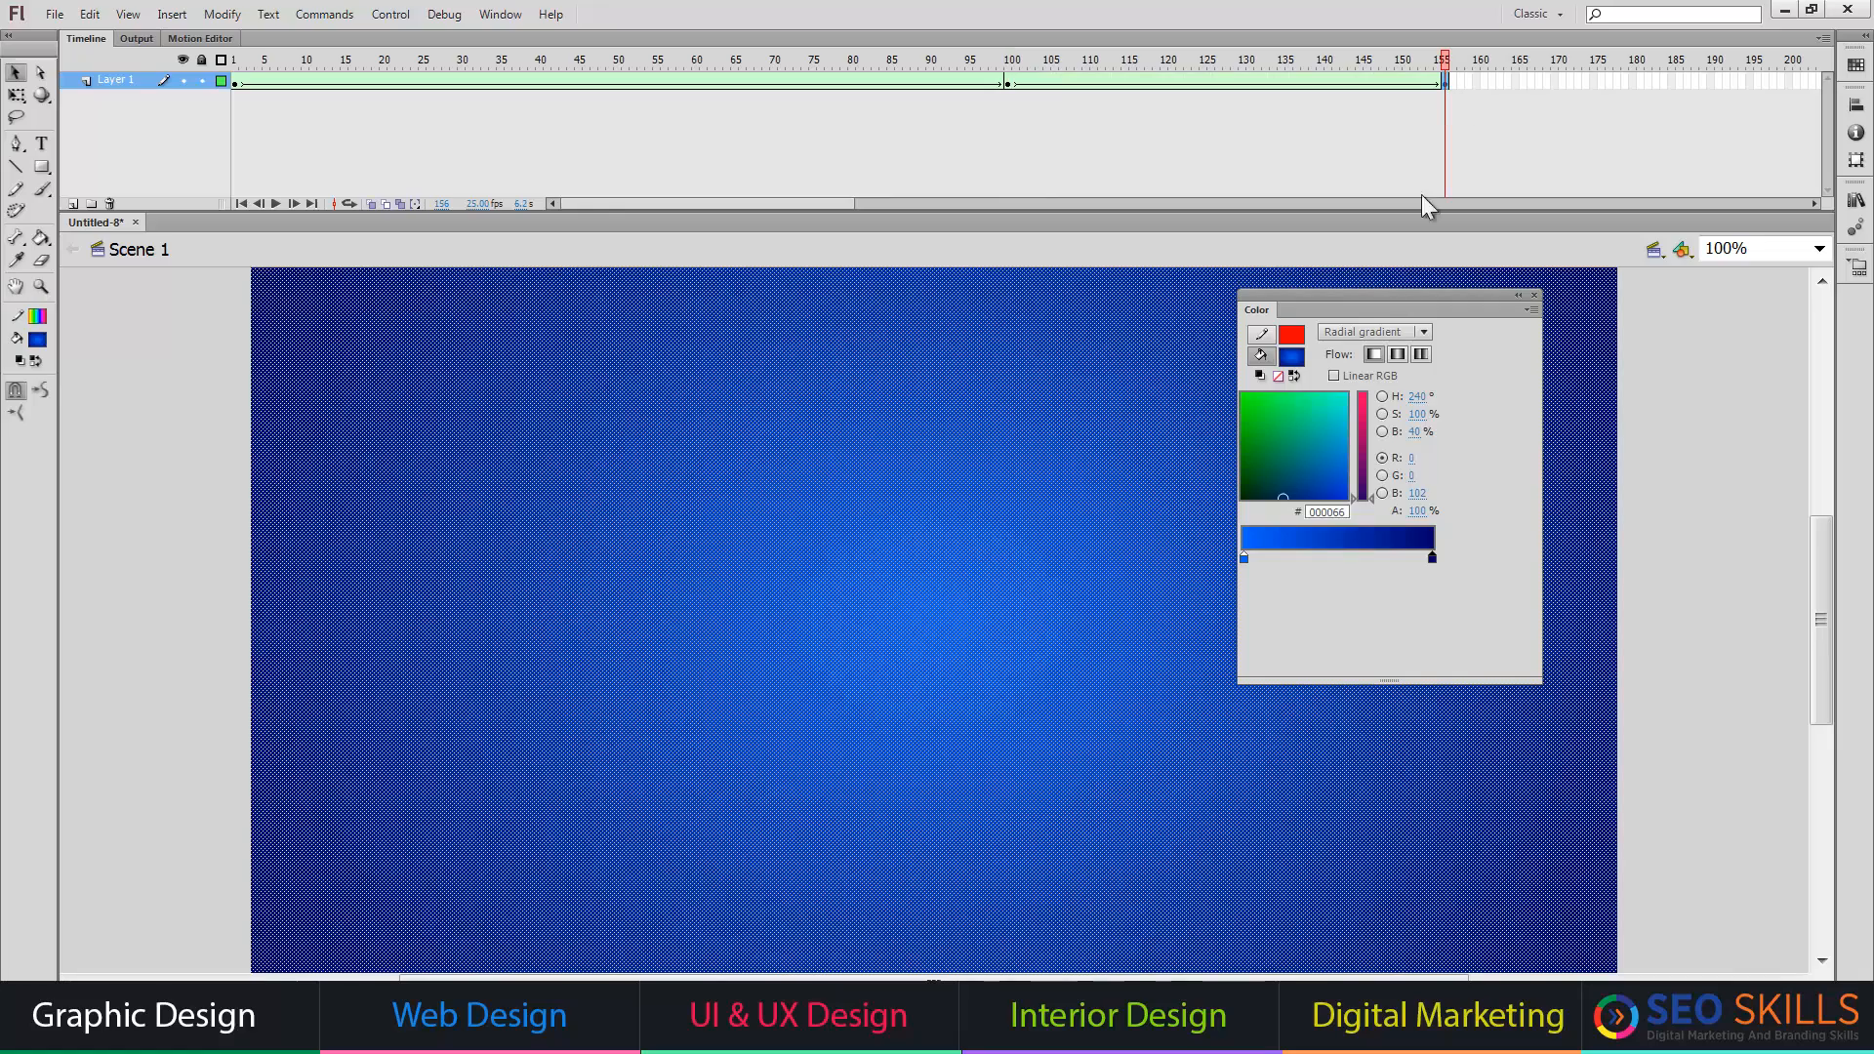
left_click(1243, 557)
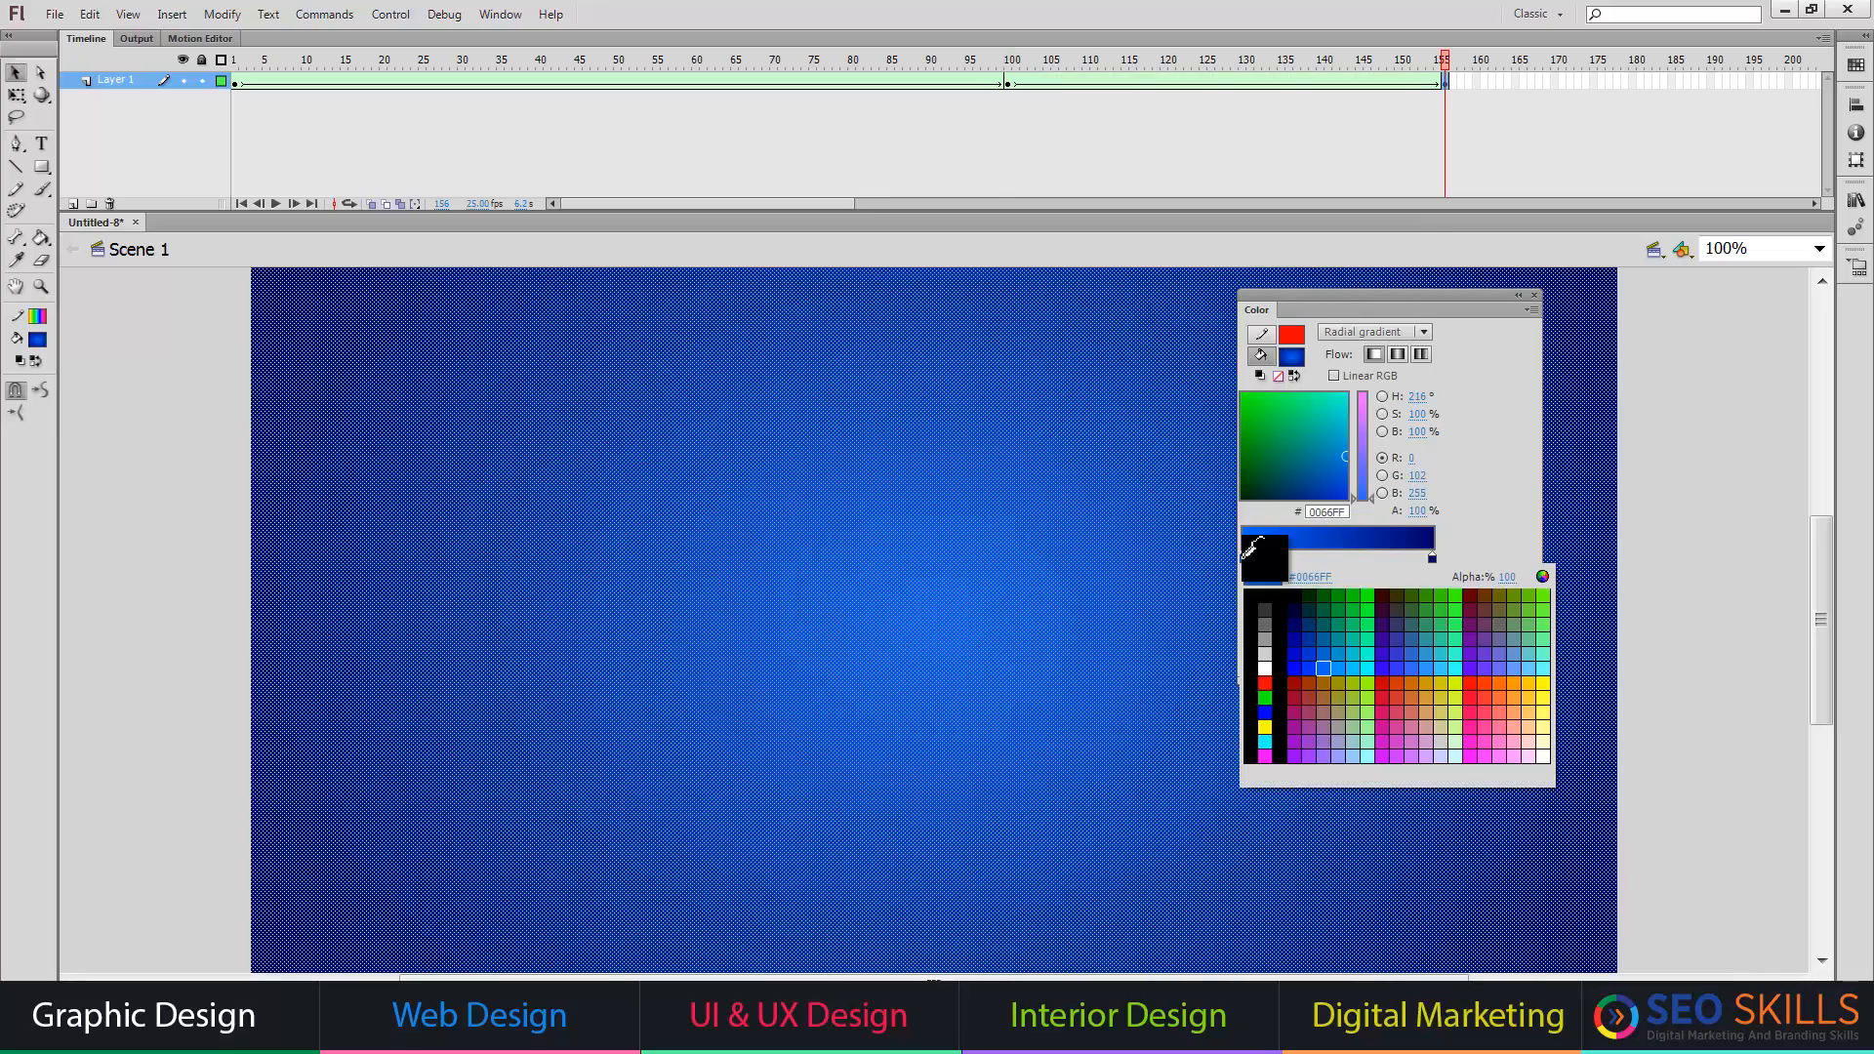
left_click(1522, 685)
left_click(1432, 555)
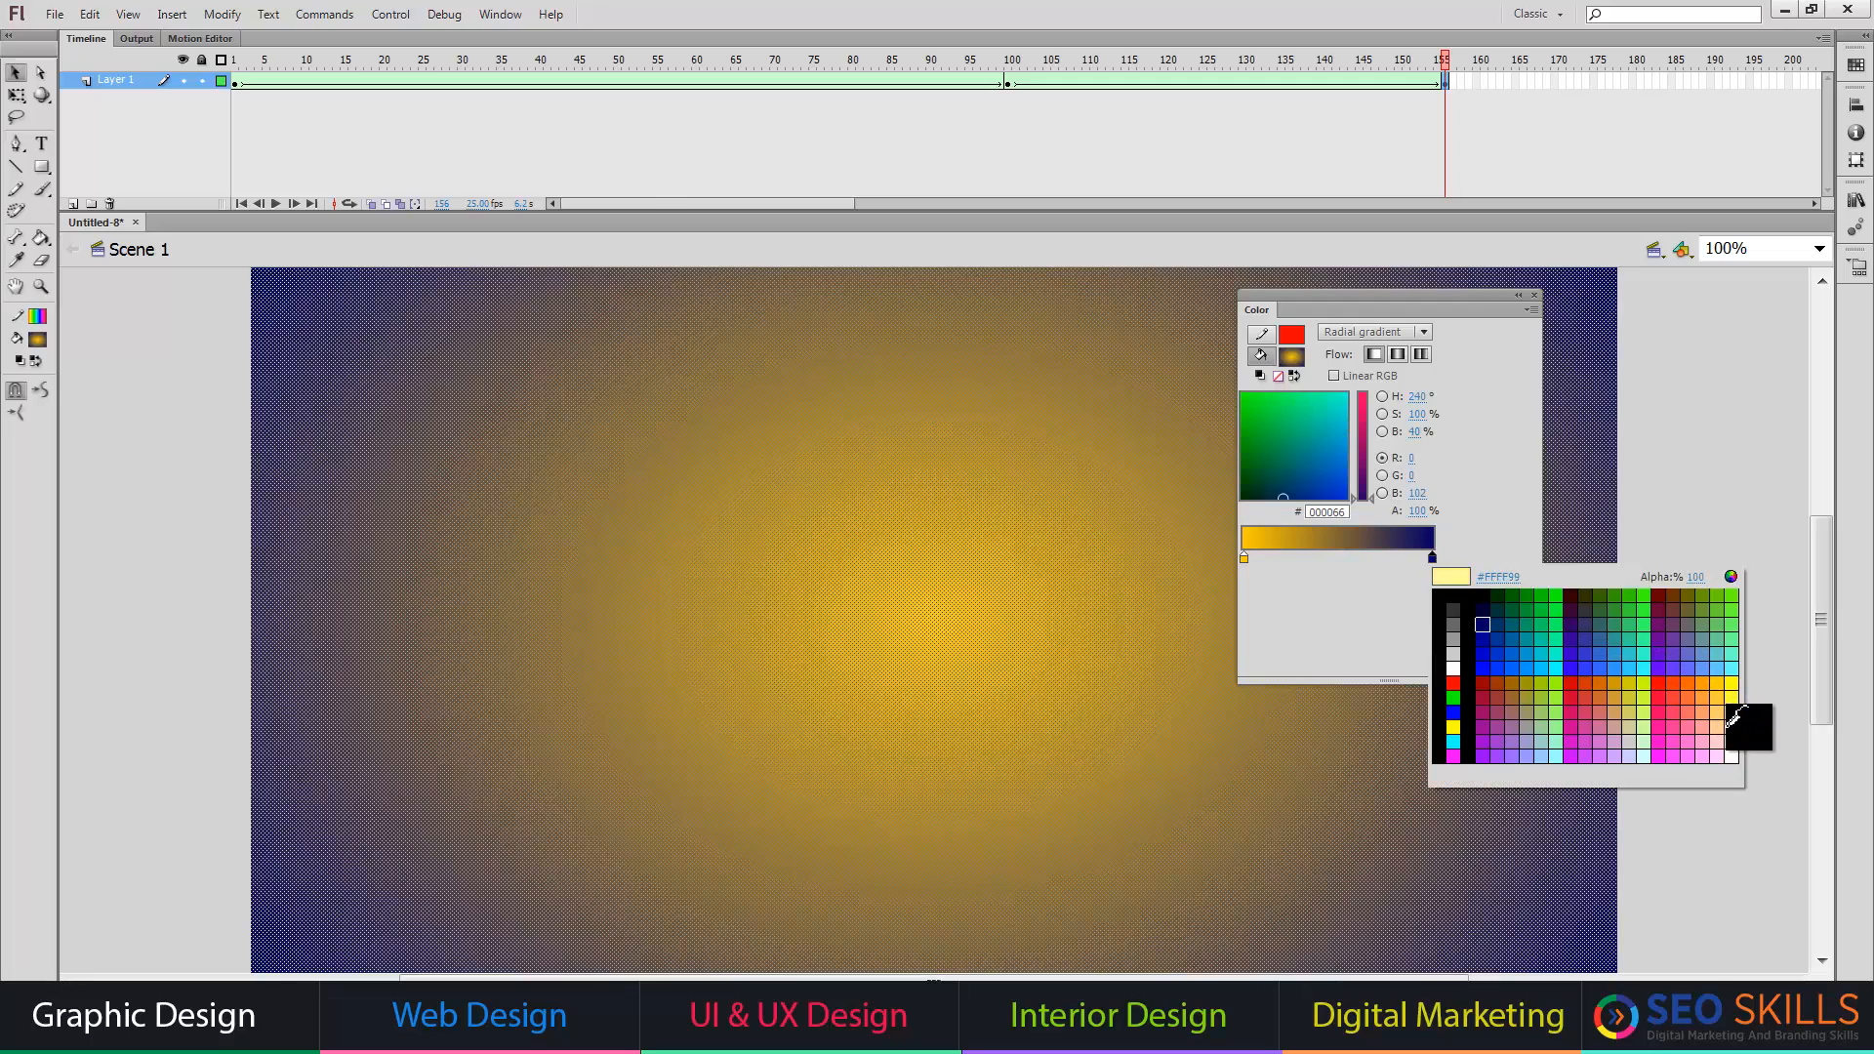
left_click(1725, 711)
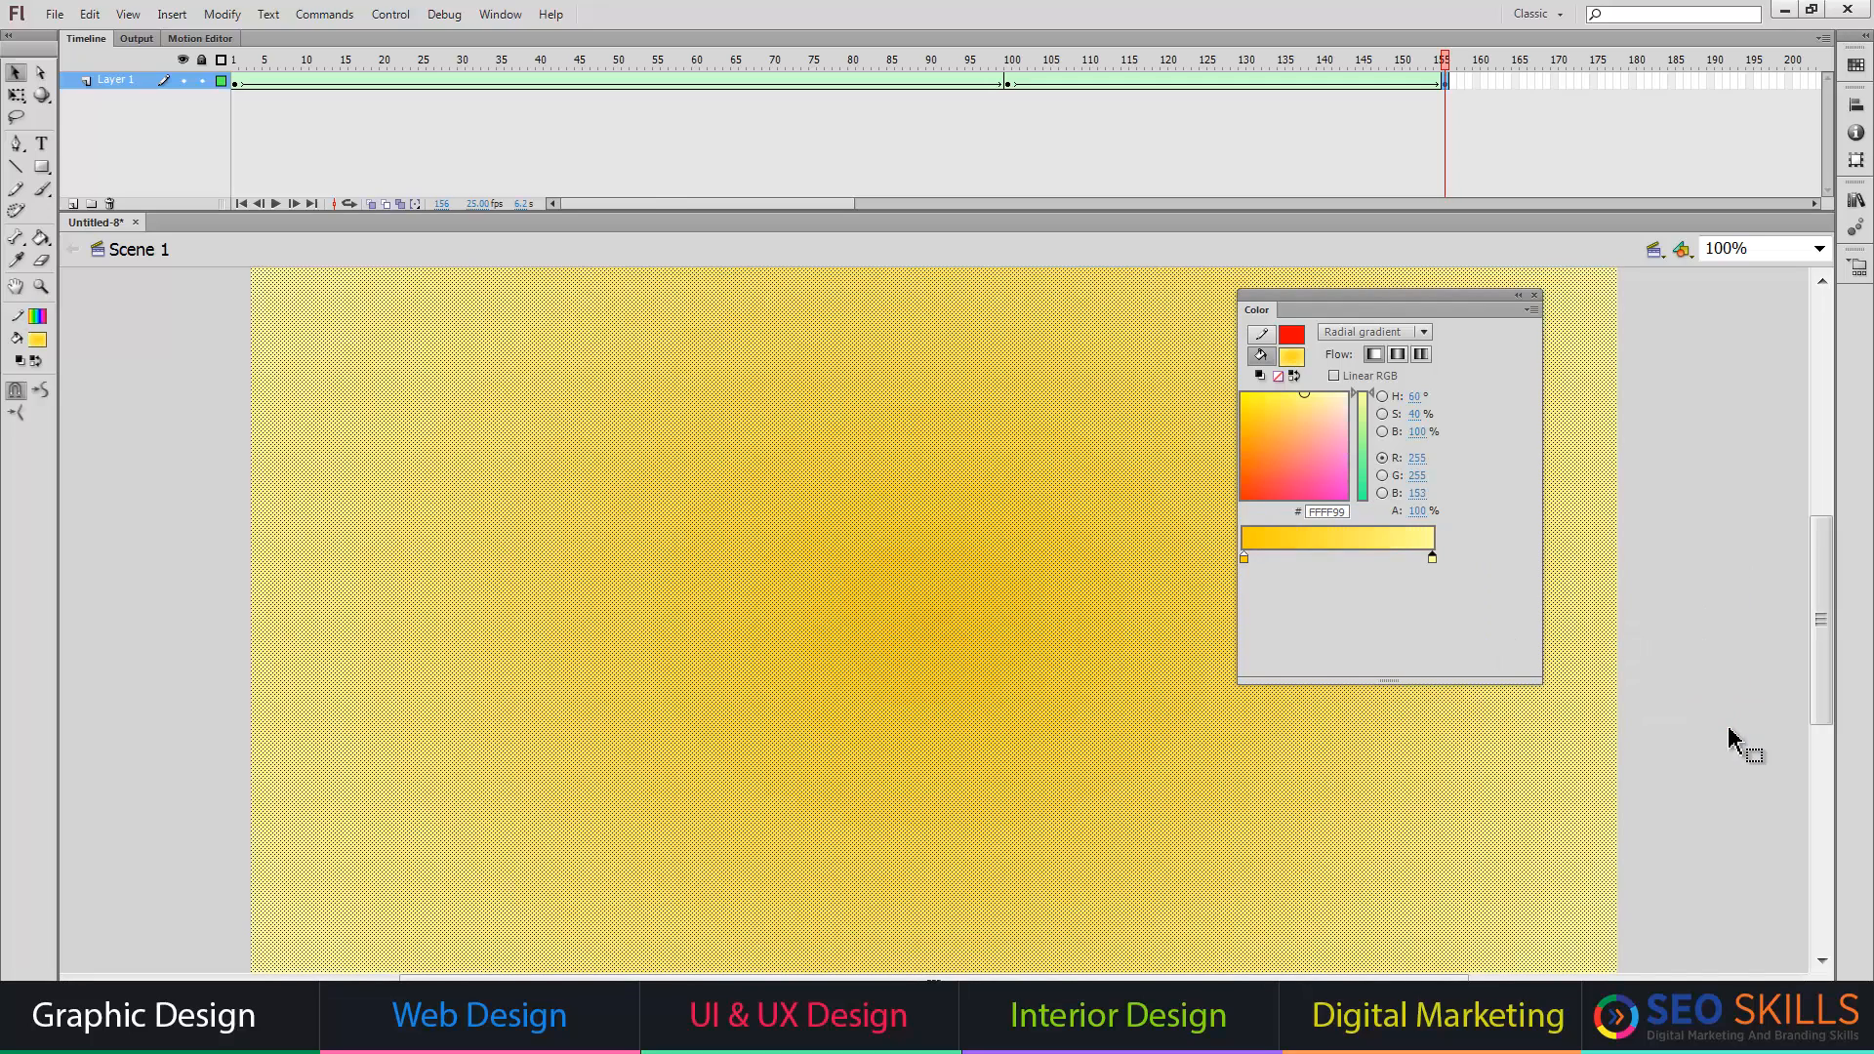
left_click(1433, 558)
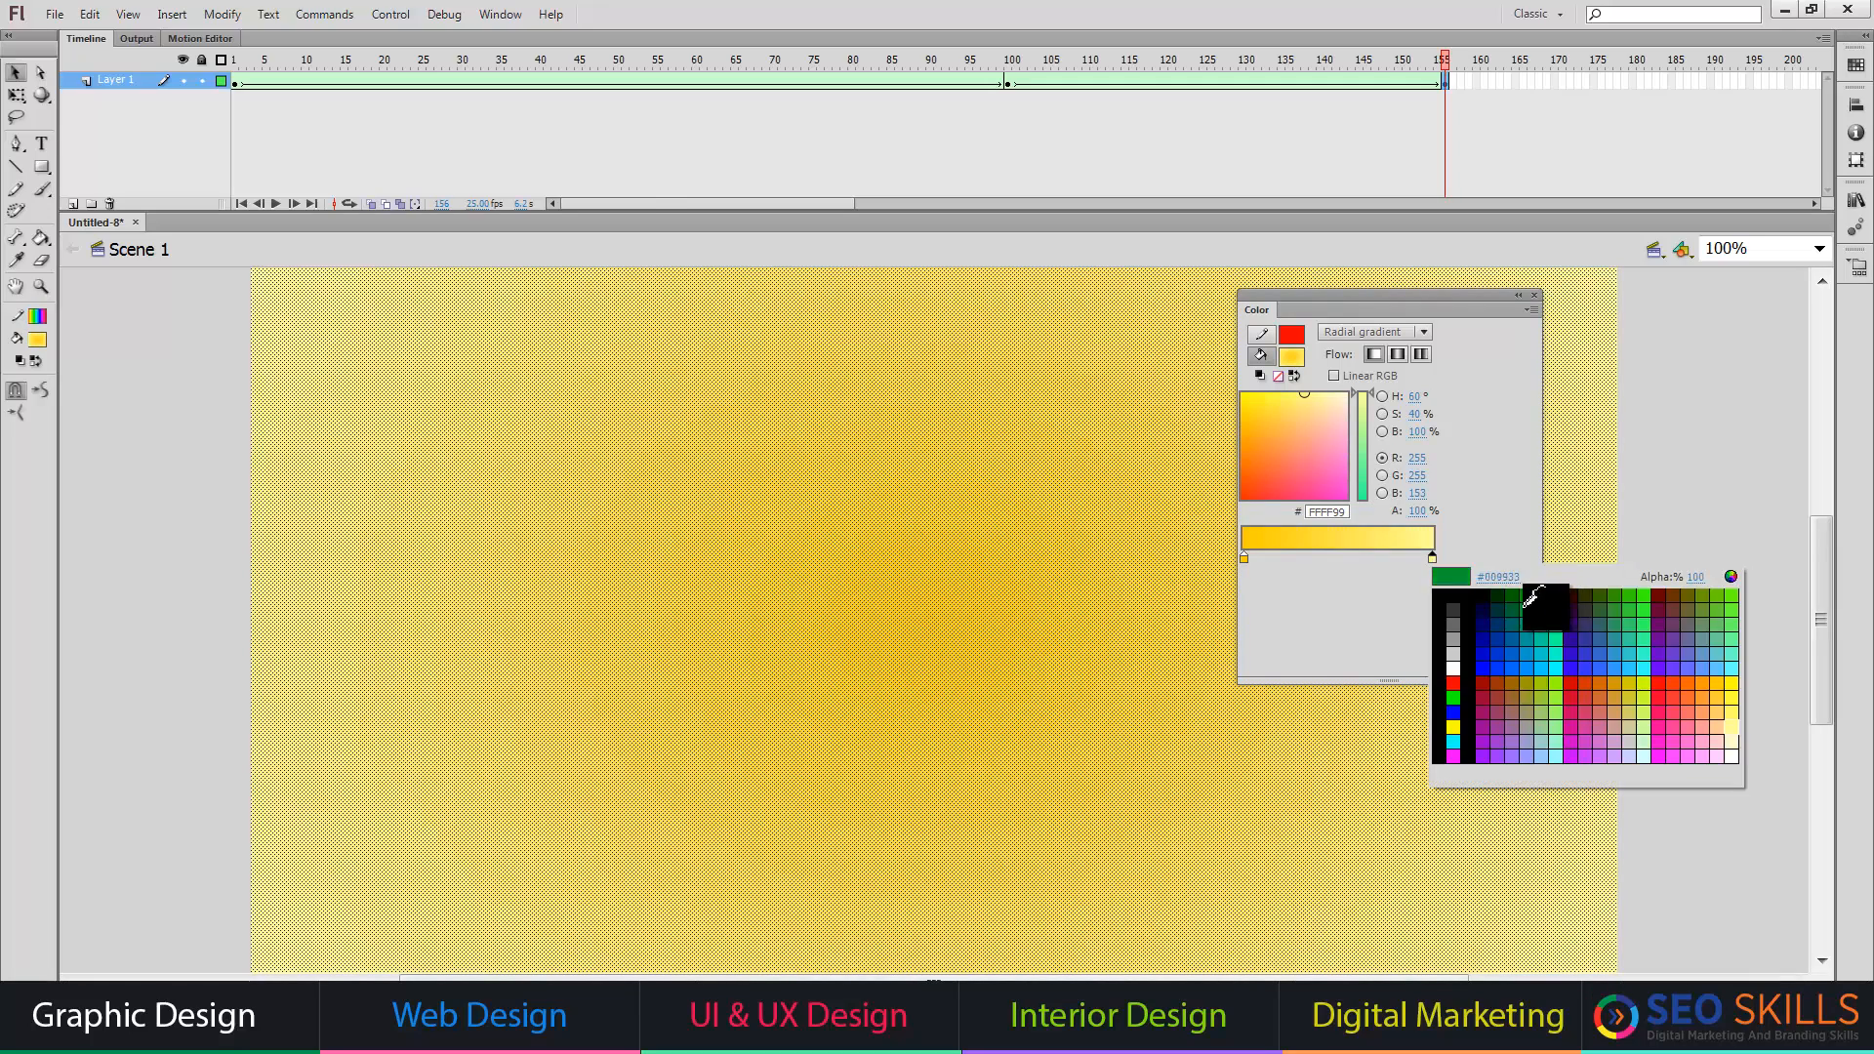
left_click(1698, 681)
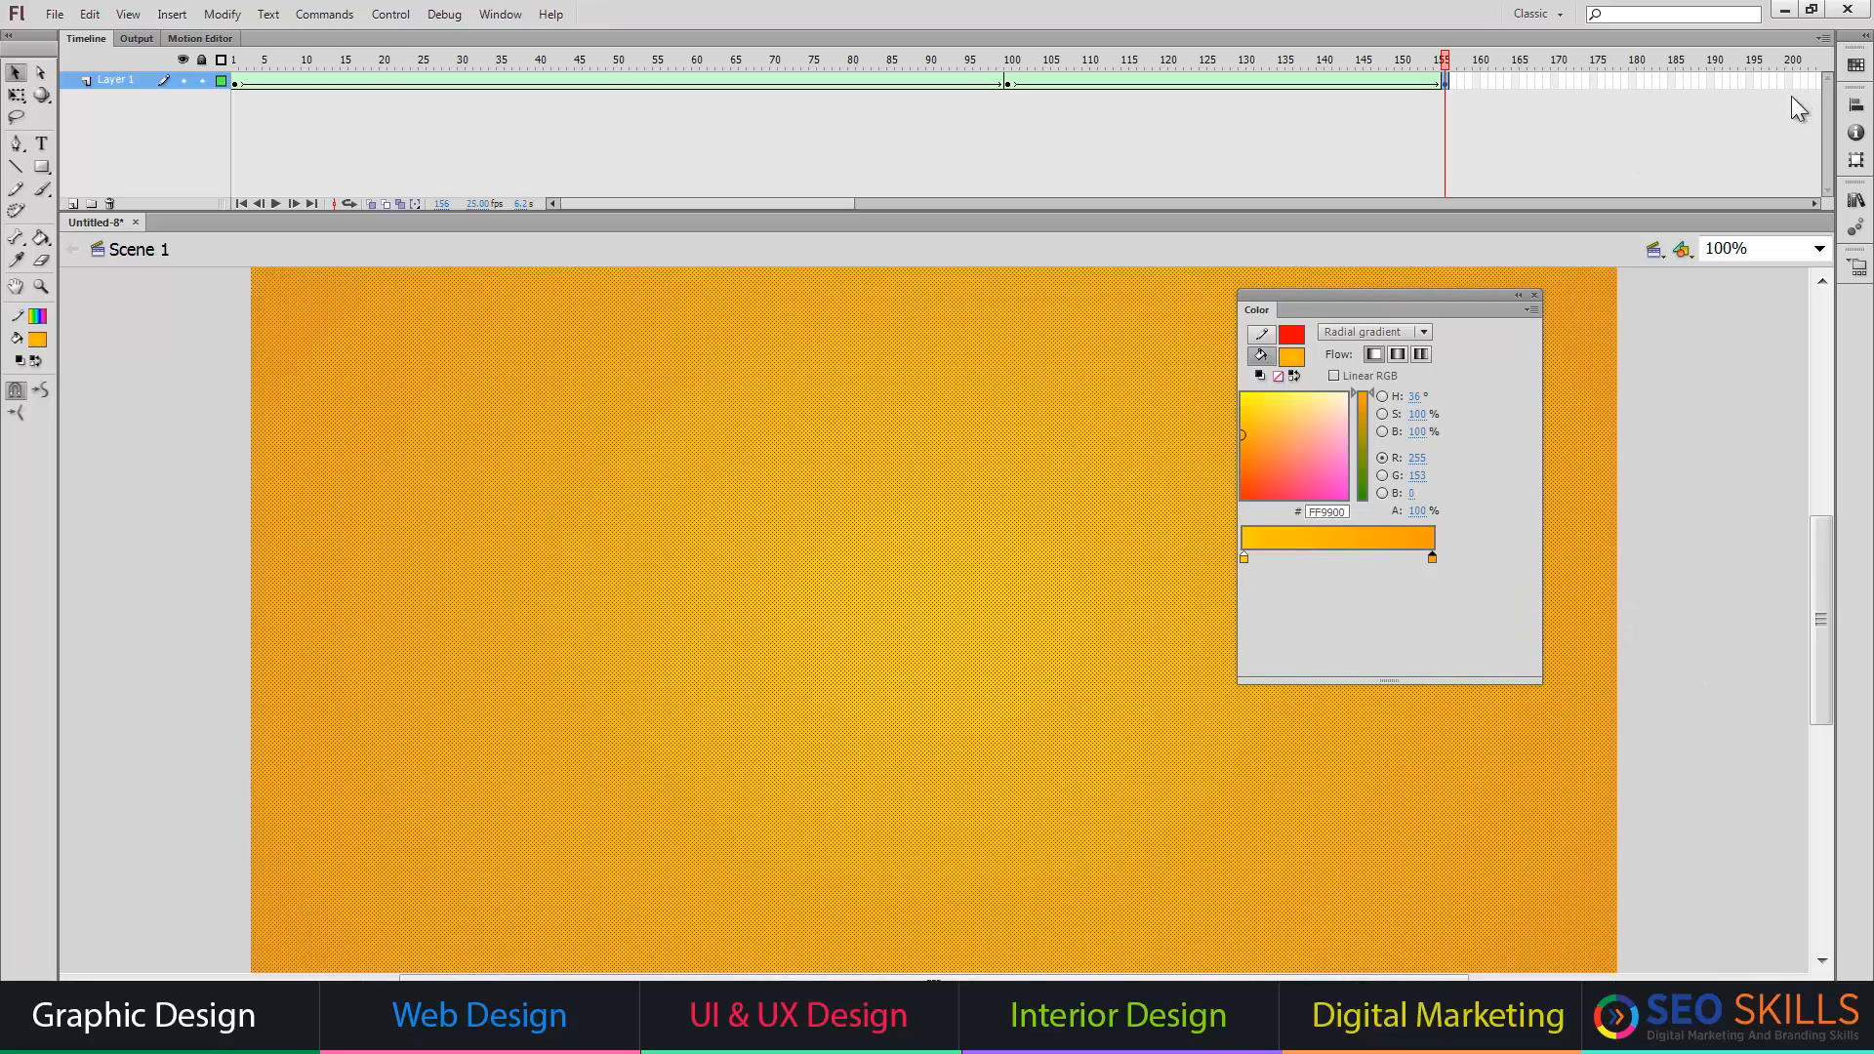
- Insert a keyframe at frame 203 and set its gradient's outer colour to green 009966
left_click(1809, 78)
key("F6")
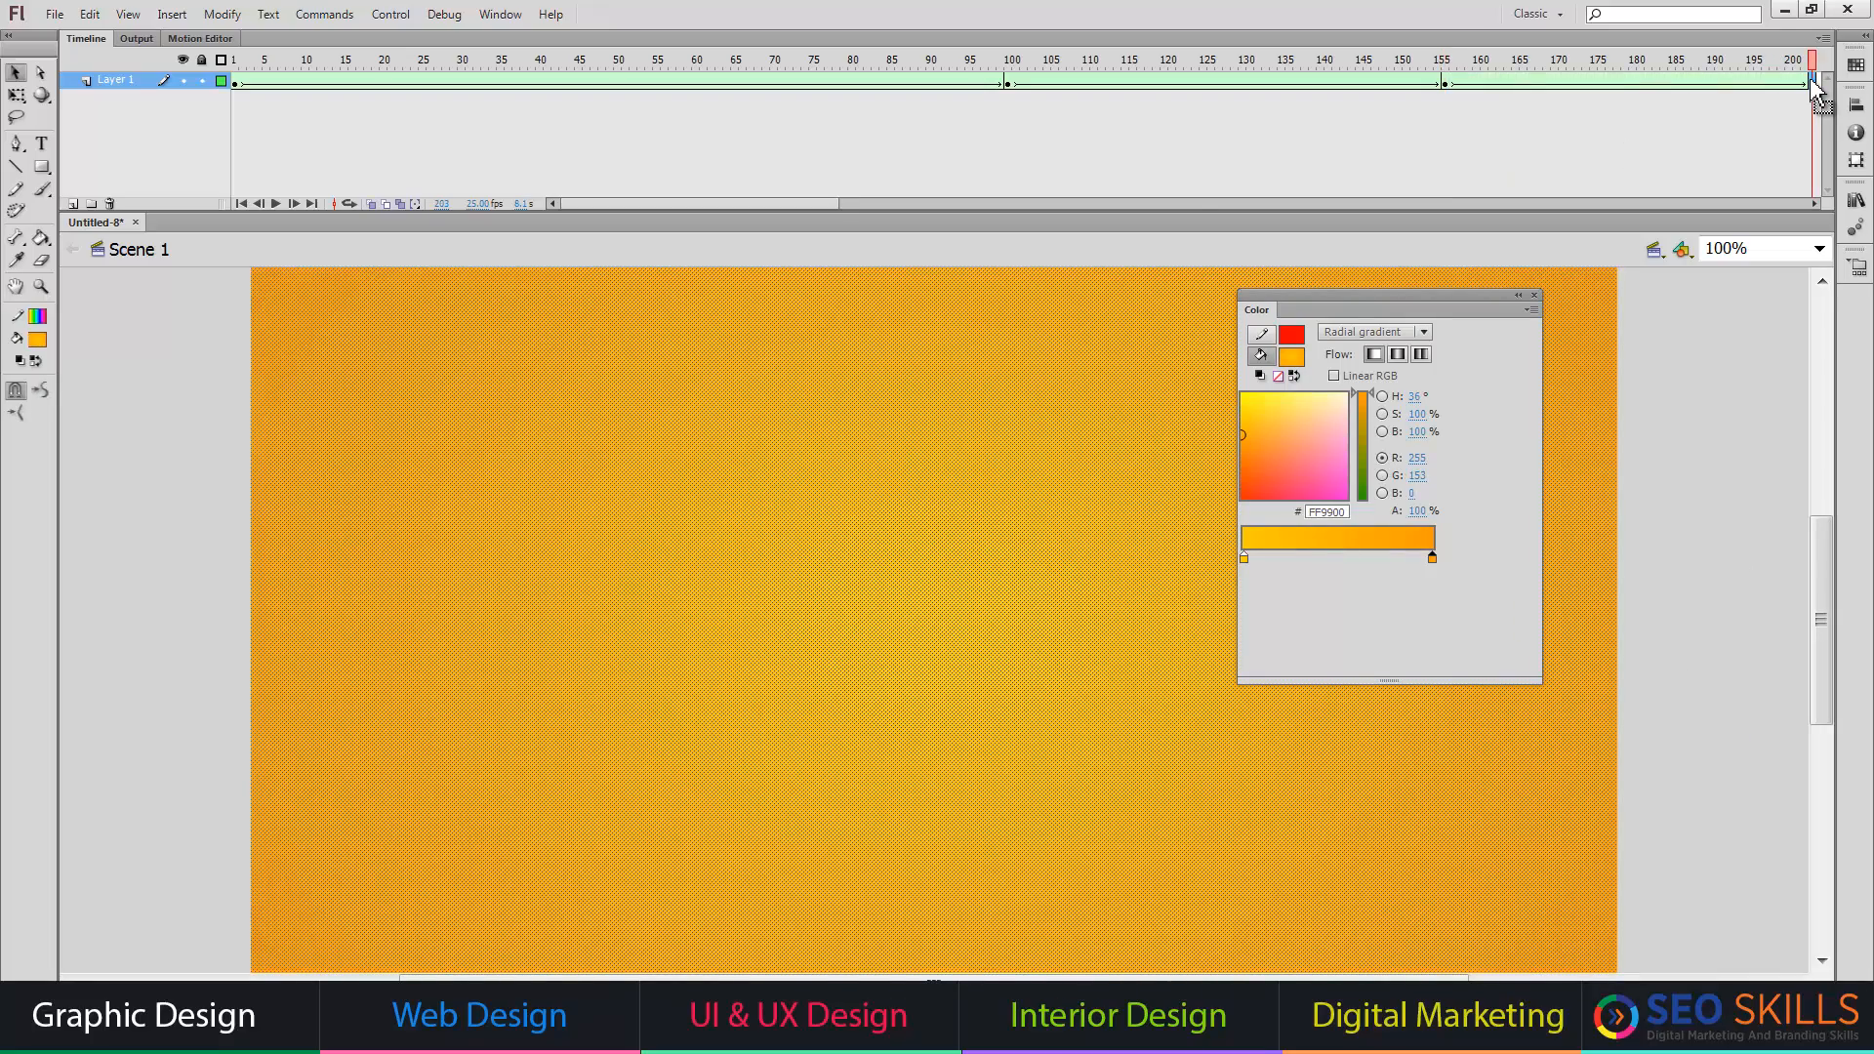
left_click(1432, 558)
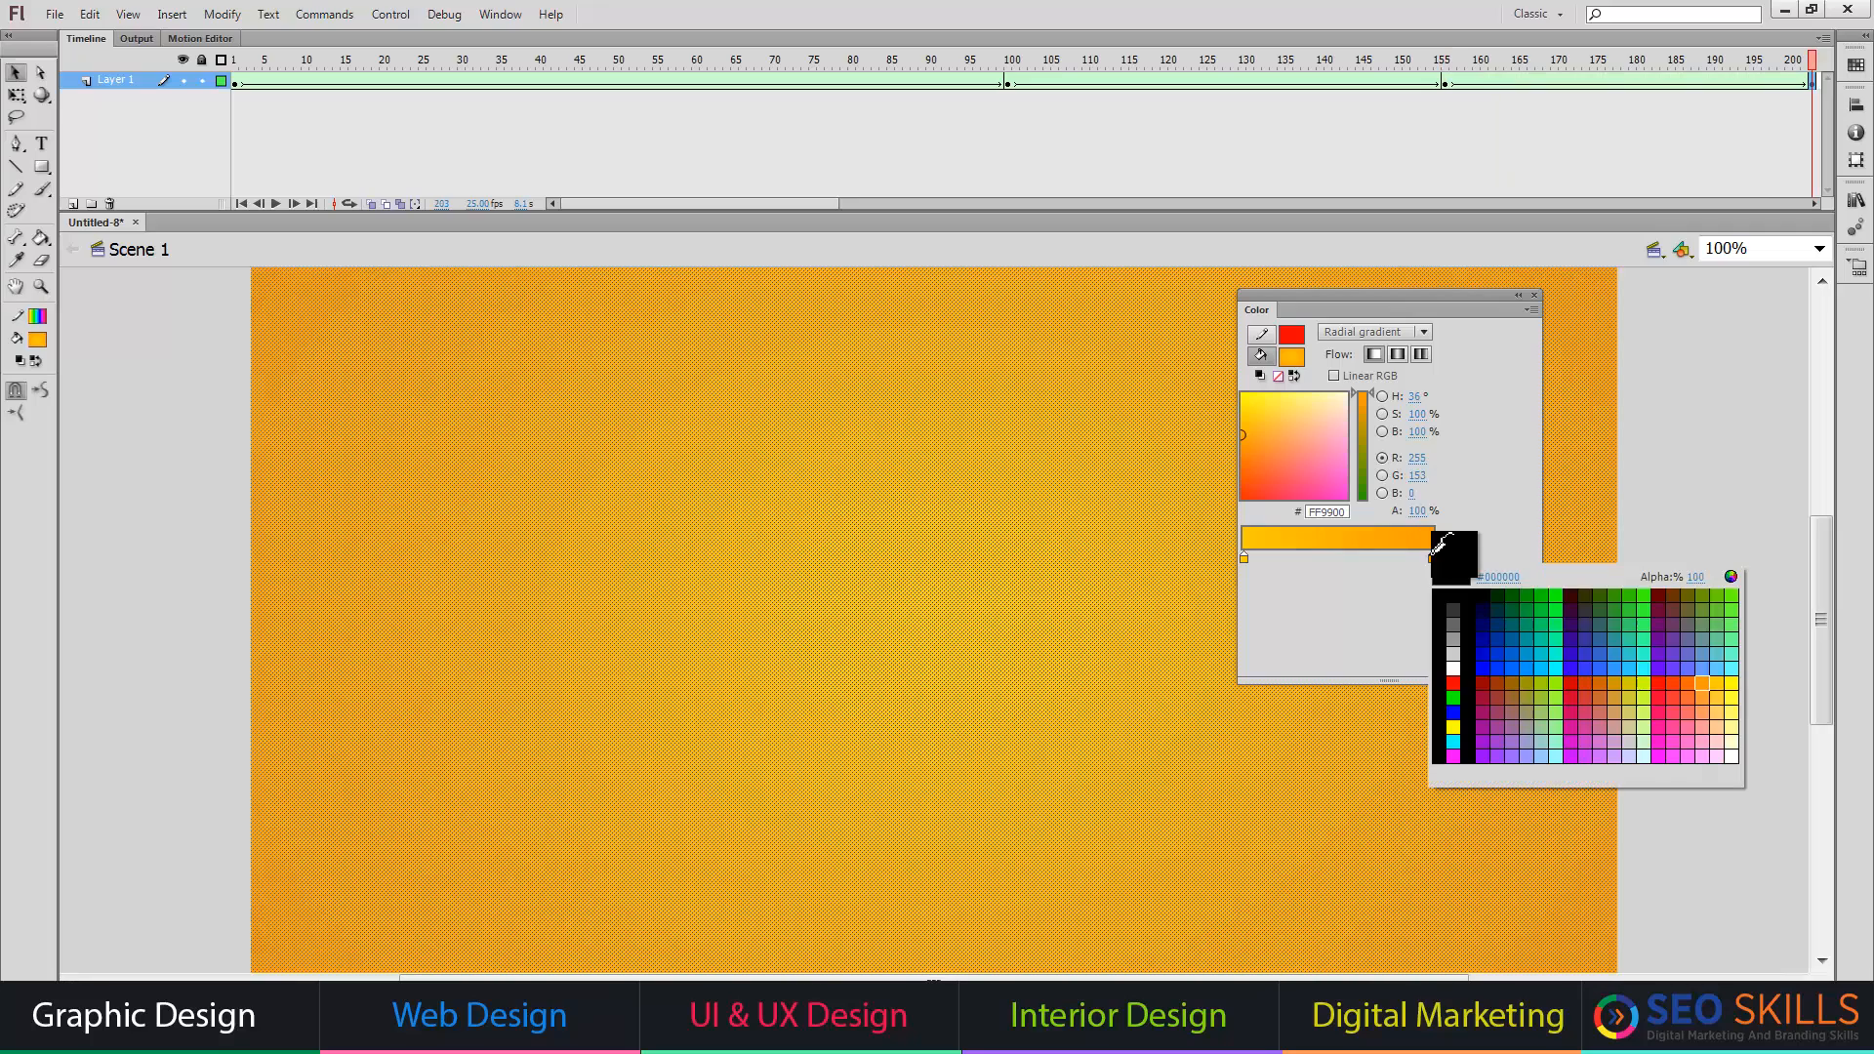
left_click(1538, 615)
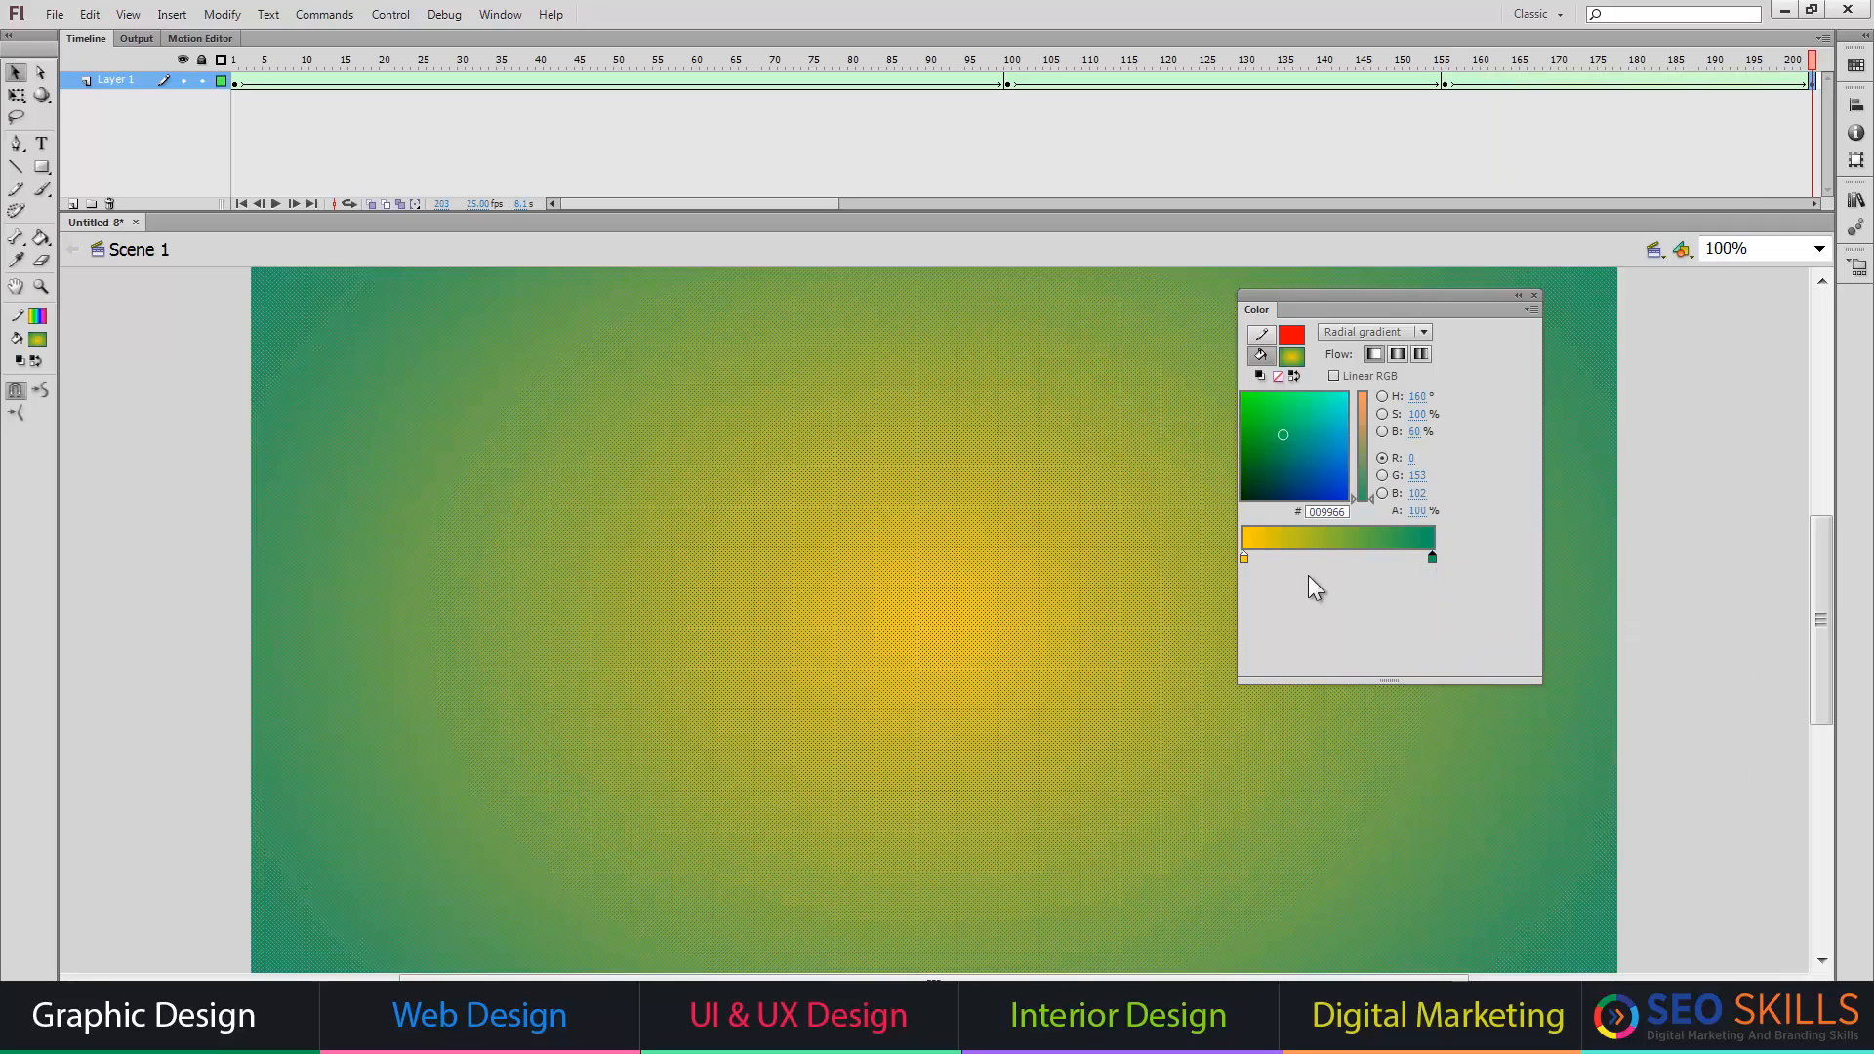
- Recolour the centre of the frame 203 radial gradient to light yellow FFFF66
left_click(1243, 557)
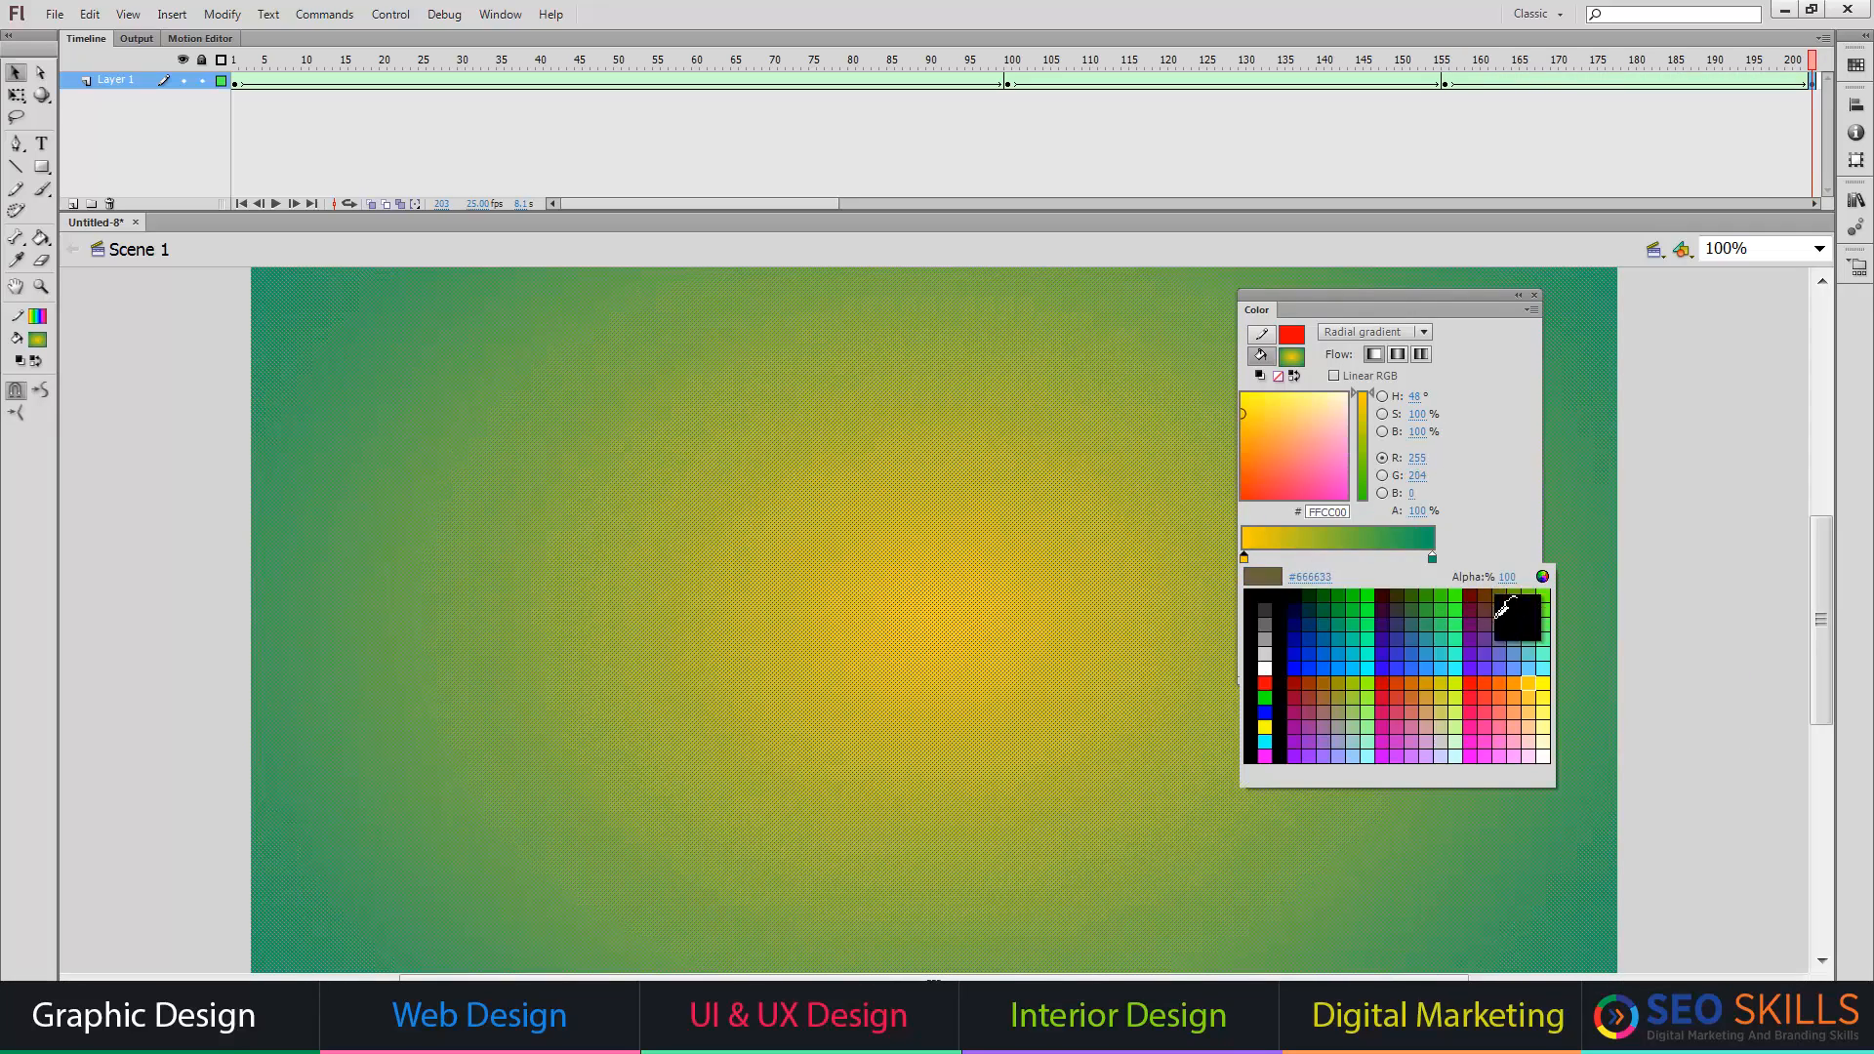
left_click(1409, 613)
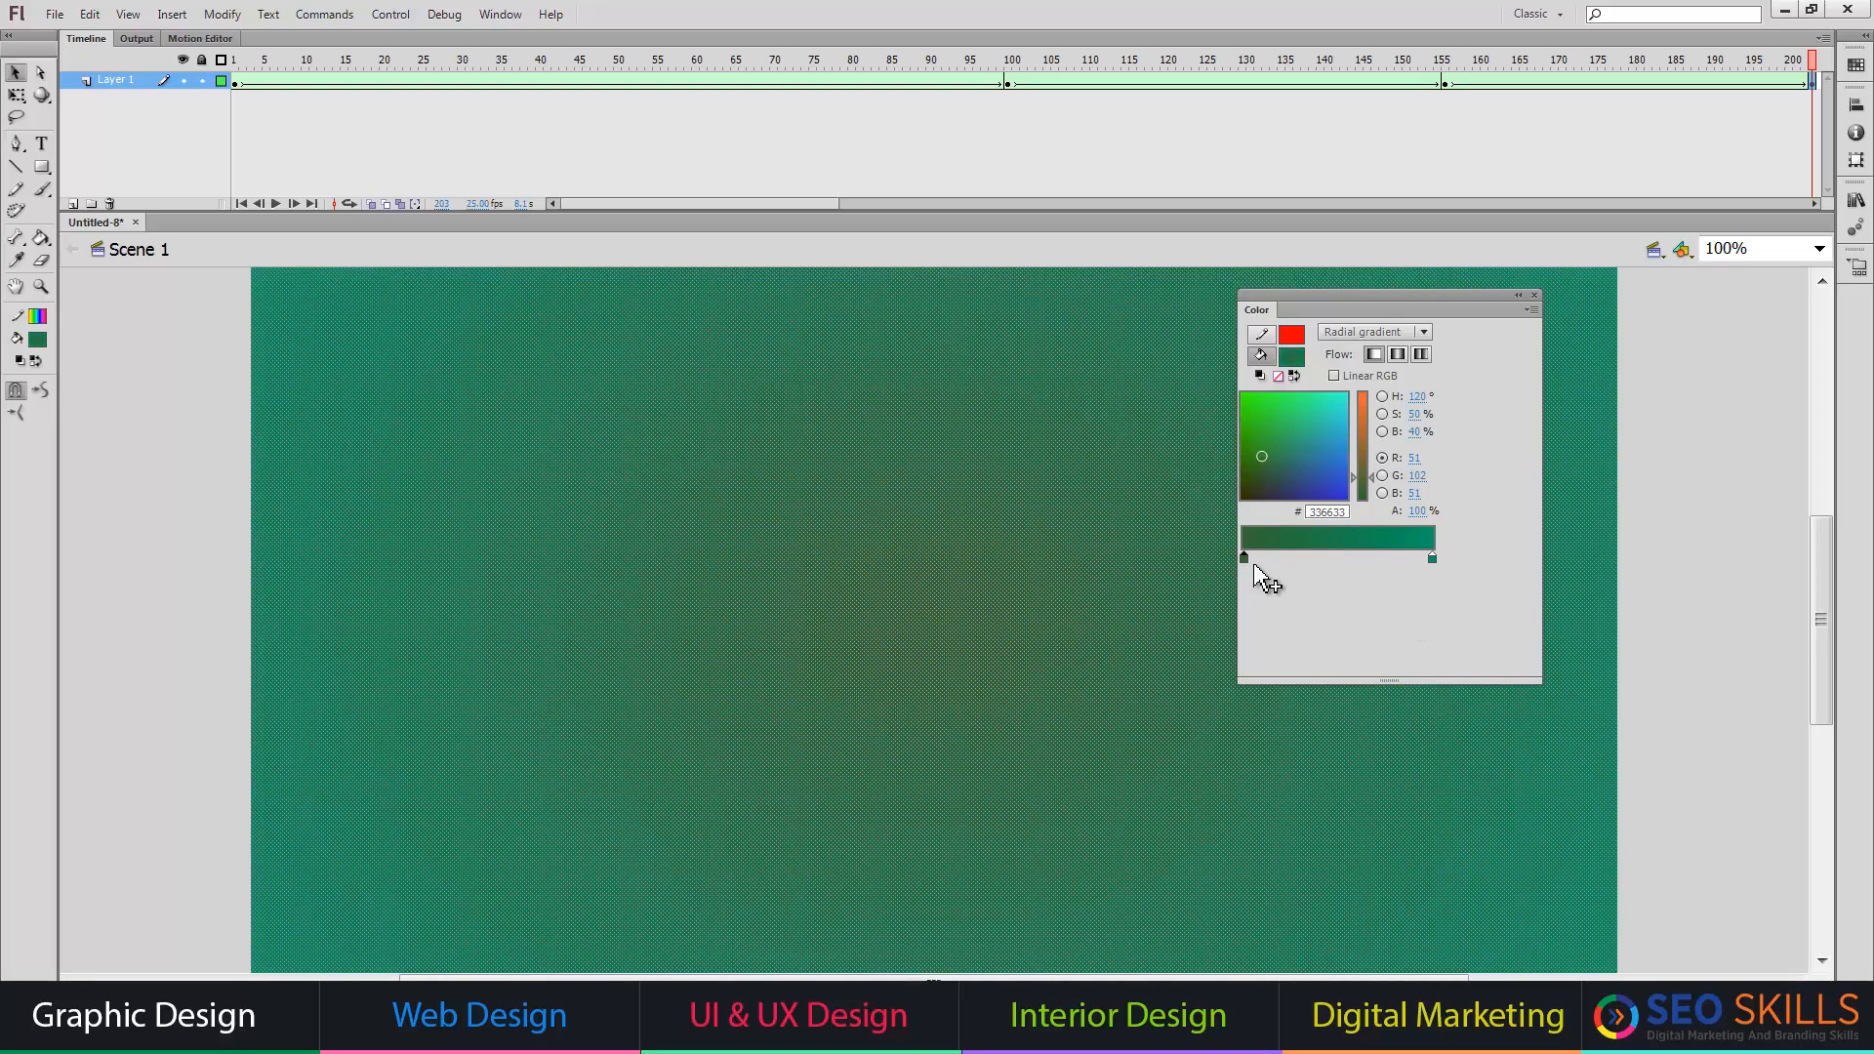
left_click(1244, 559)
left_click(1434, 599)
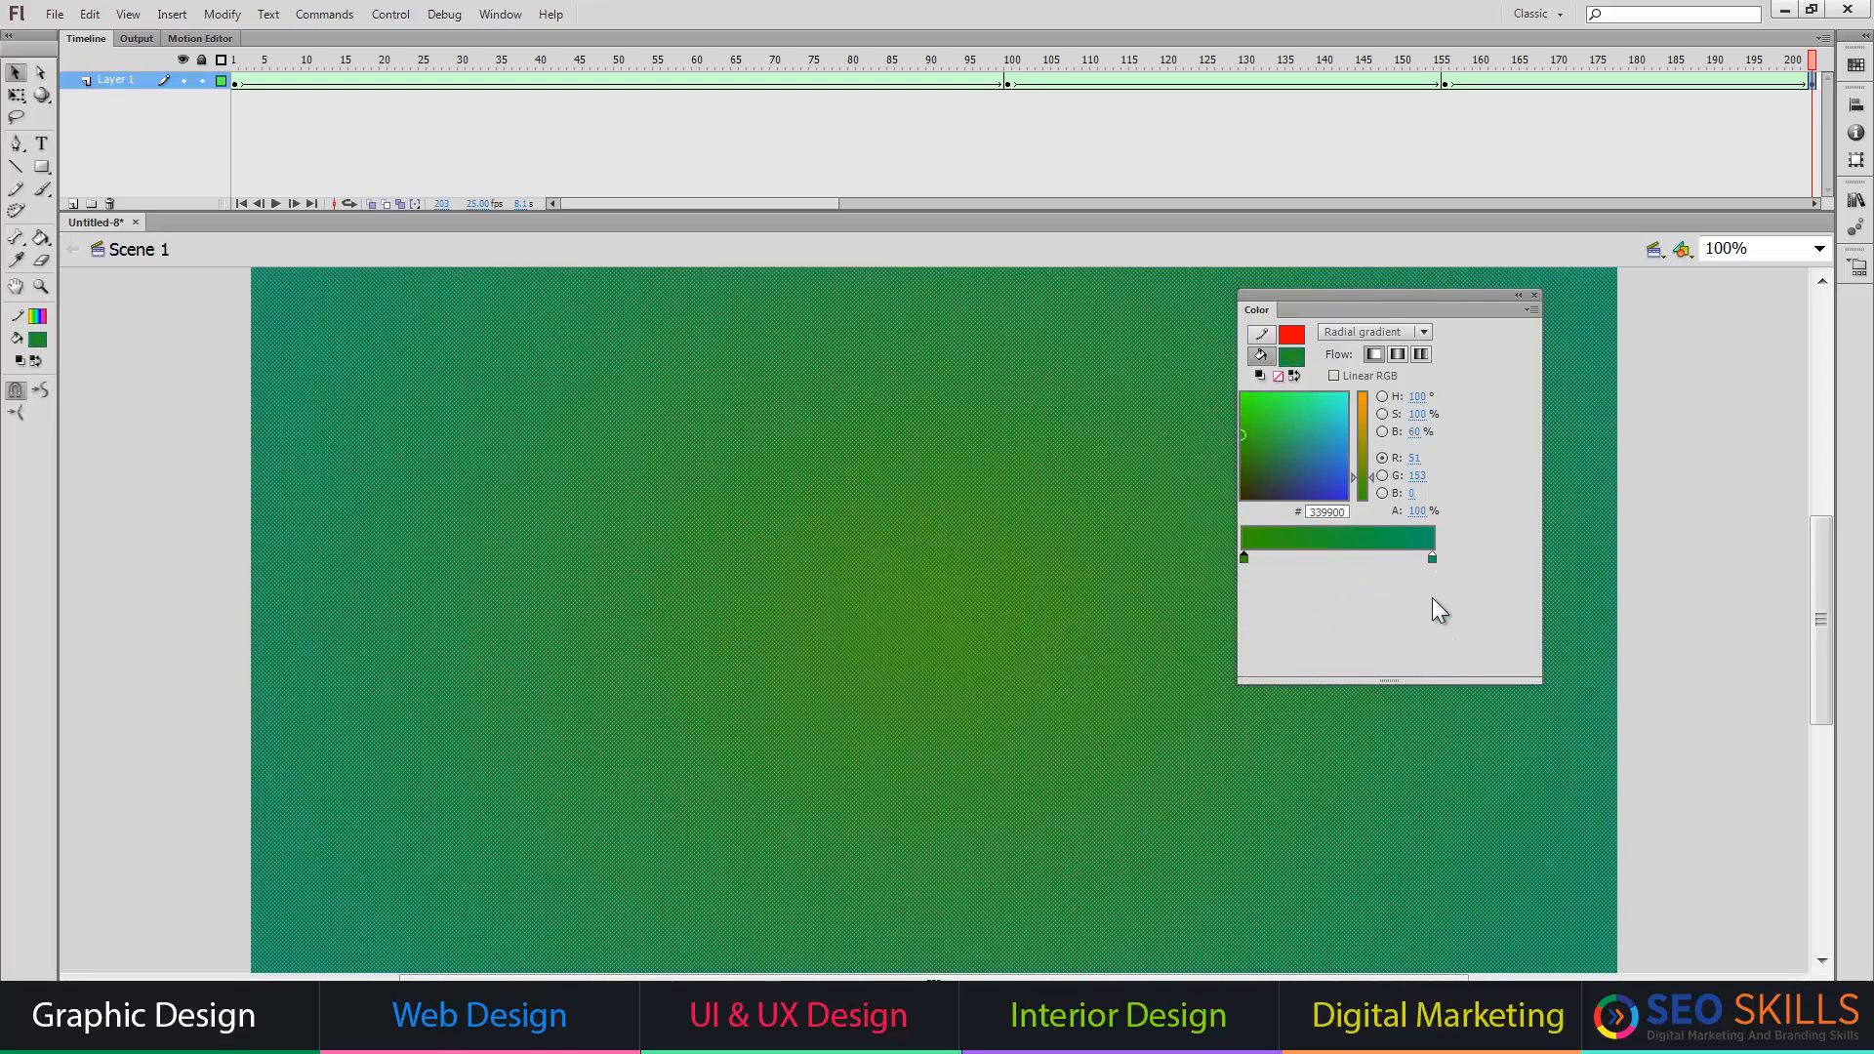
left_click(1244, 558)
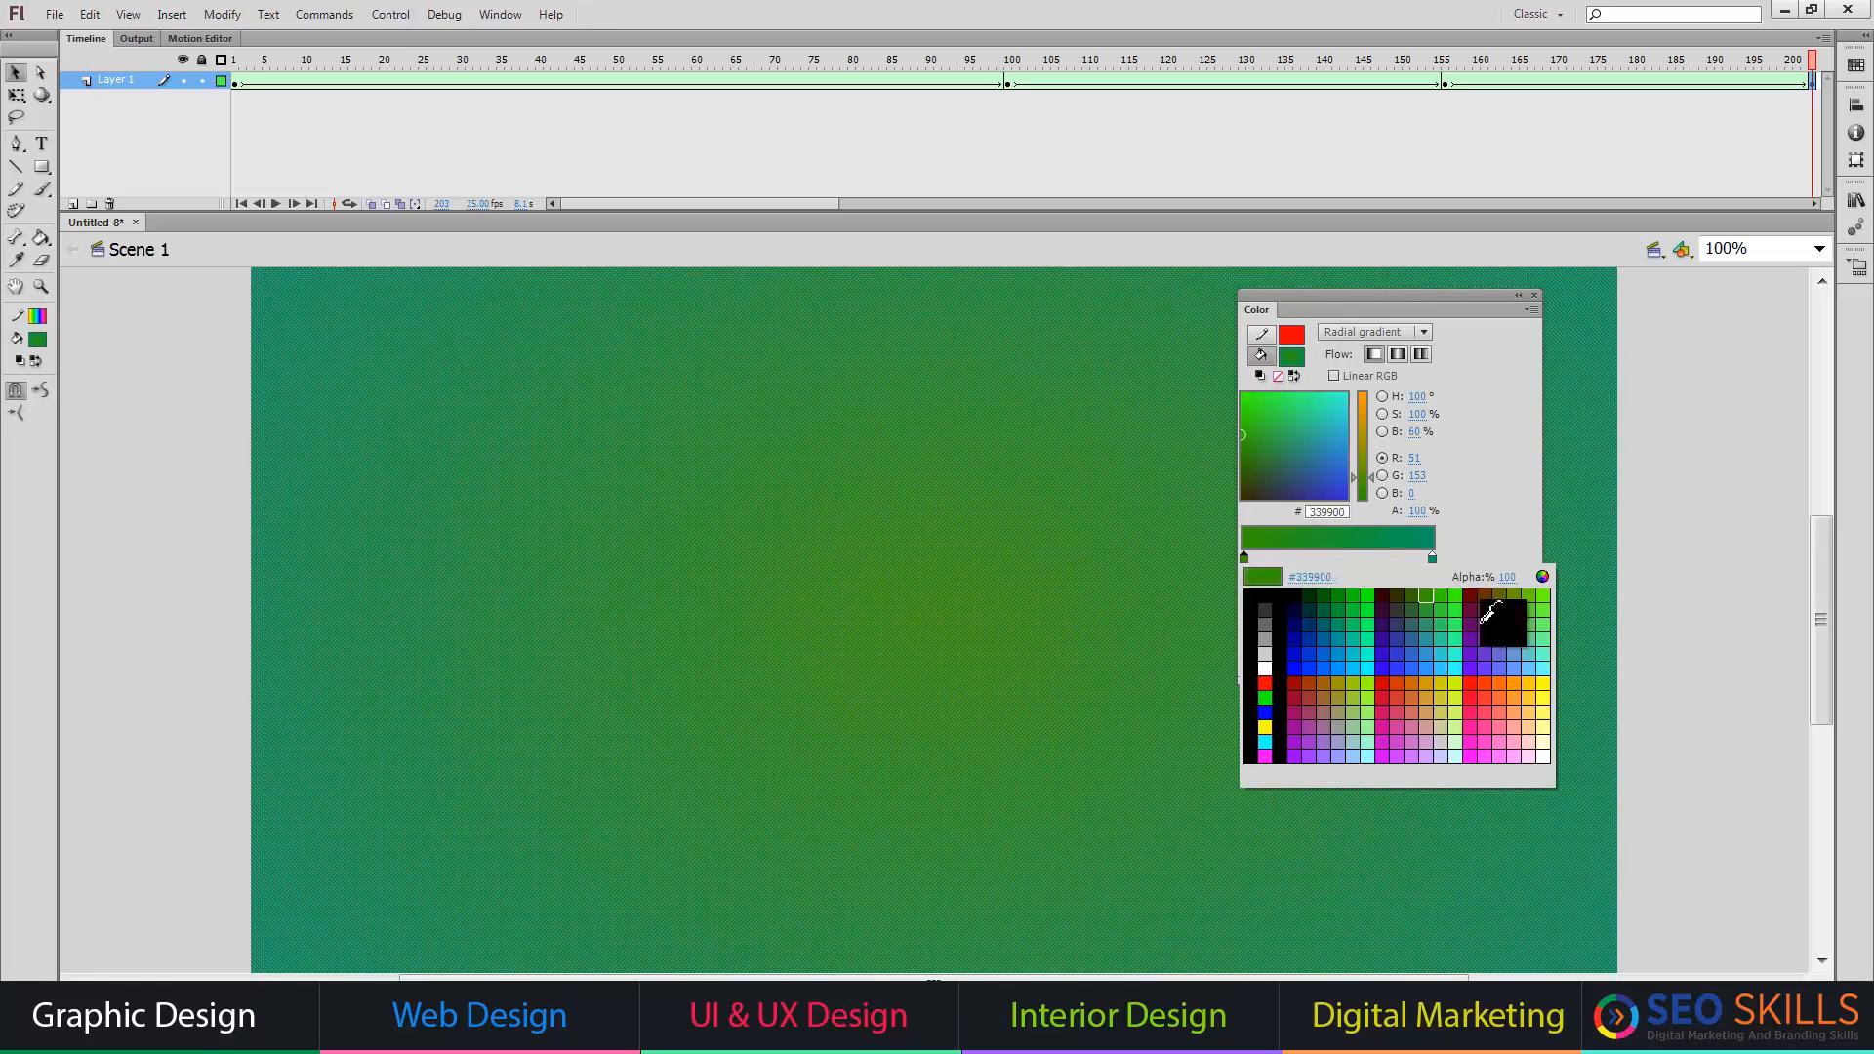
left_click(1545, 698)
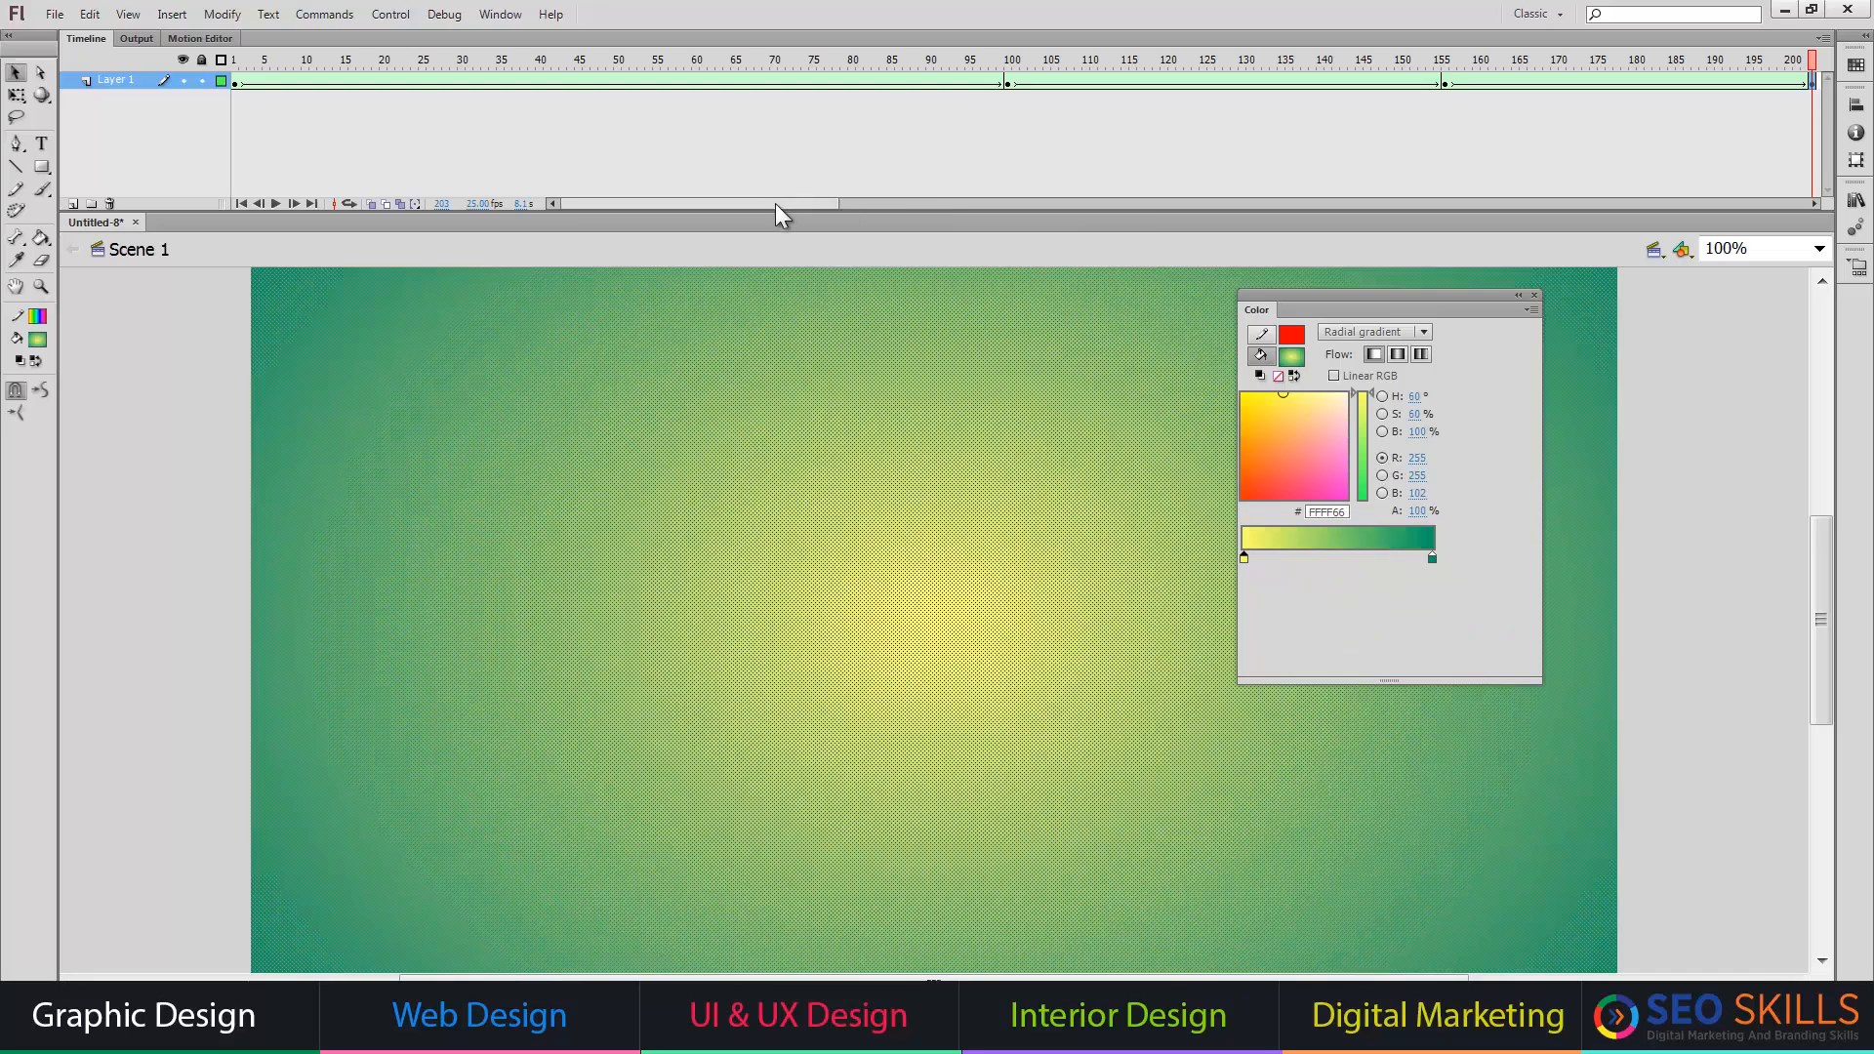
- Insert a keyframe at frame 265 and fill its background with the preset rainbow linear gradient
left_click_drag(779, 211, 1011, 214)
left_click(1065, 82)
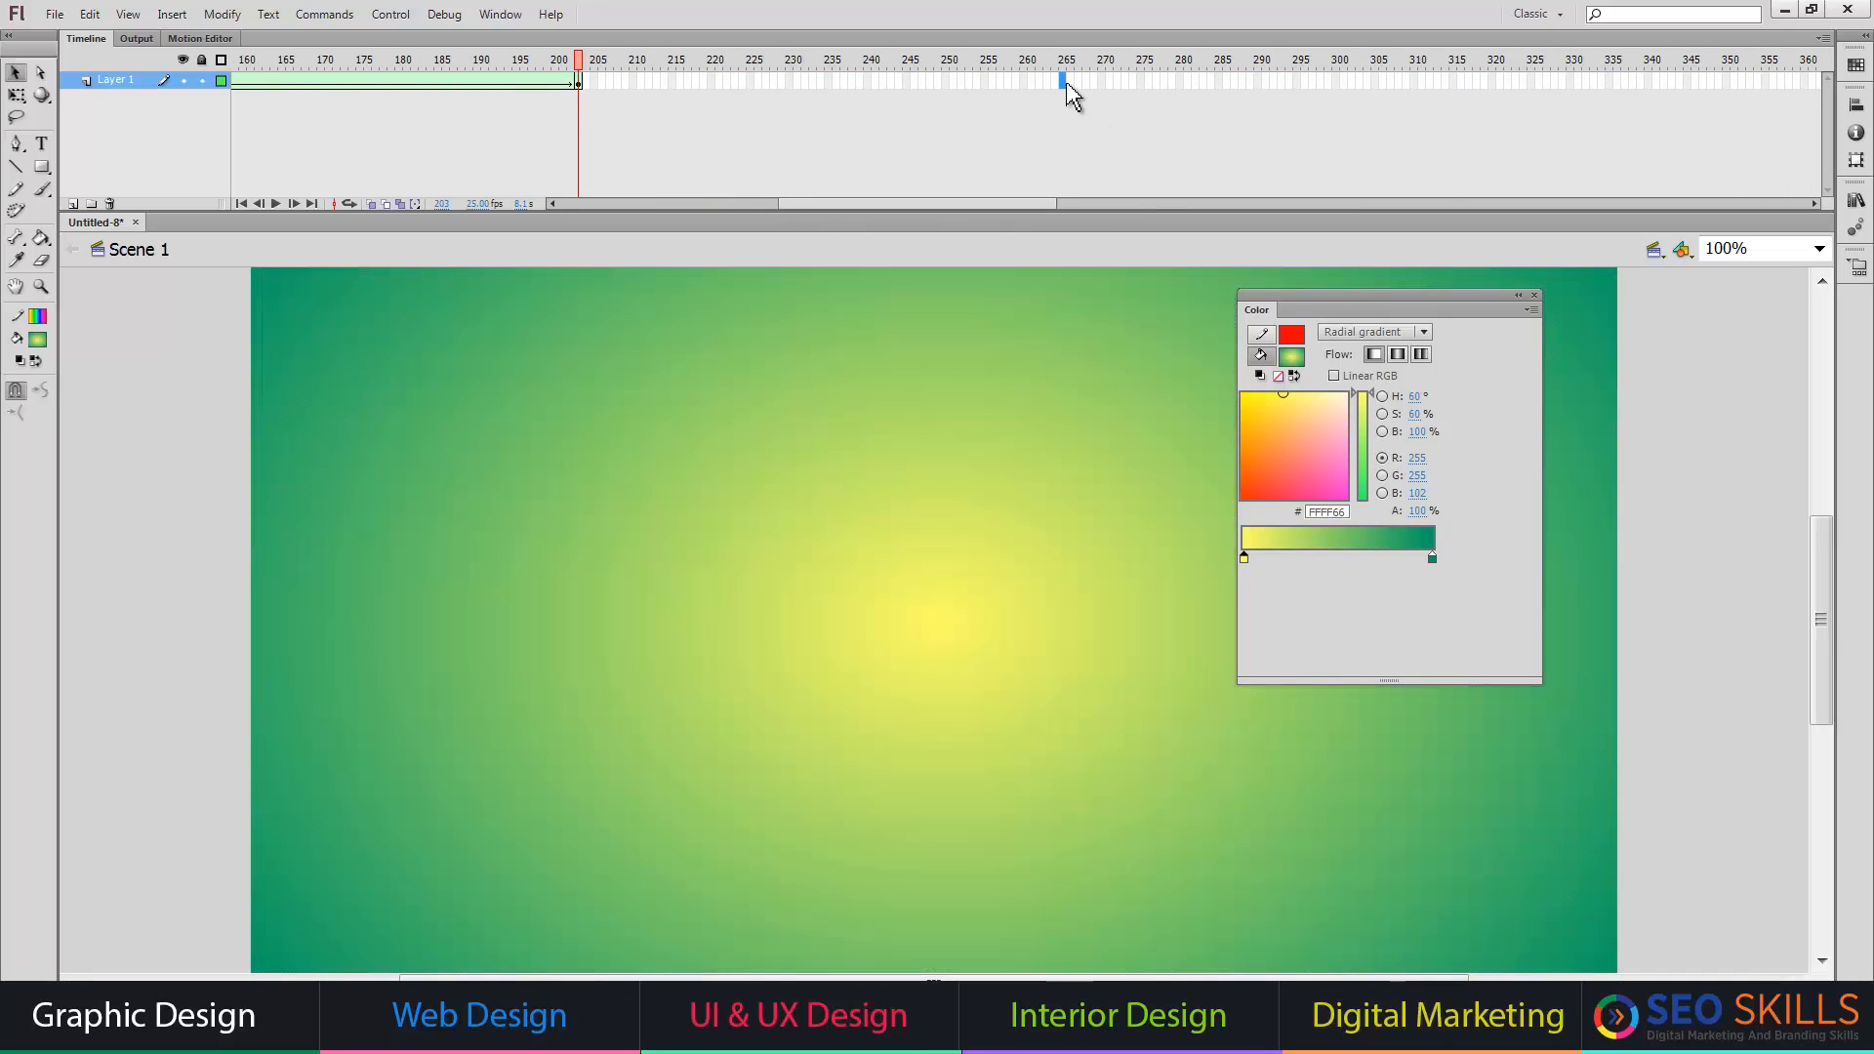
key("F5")
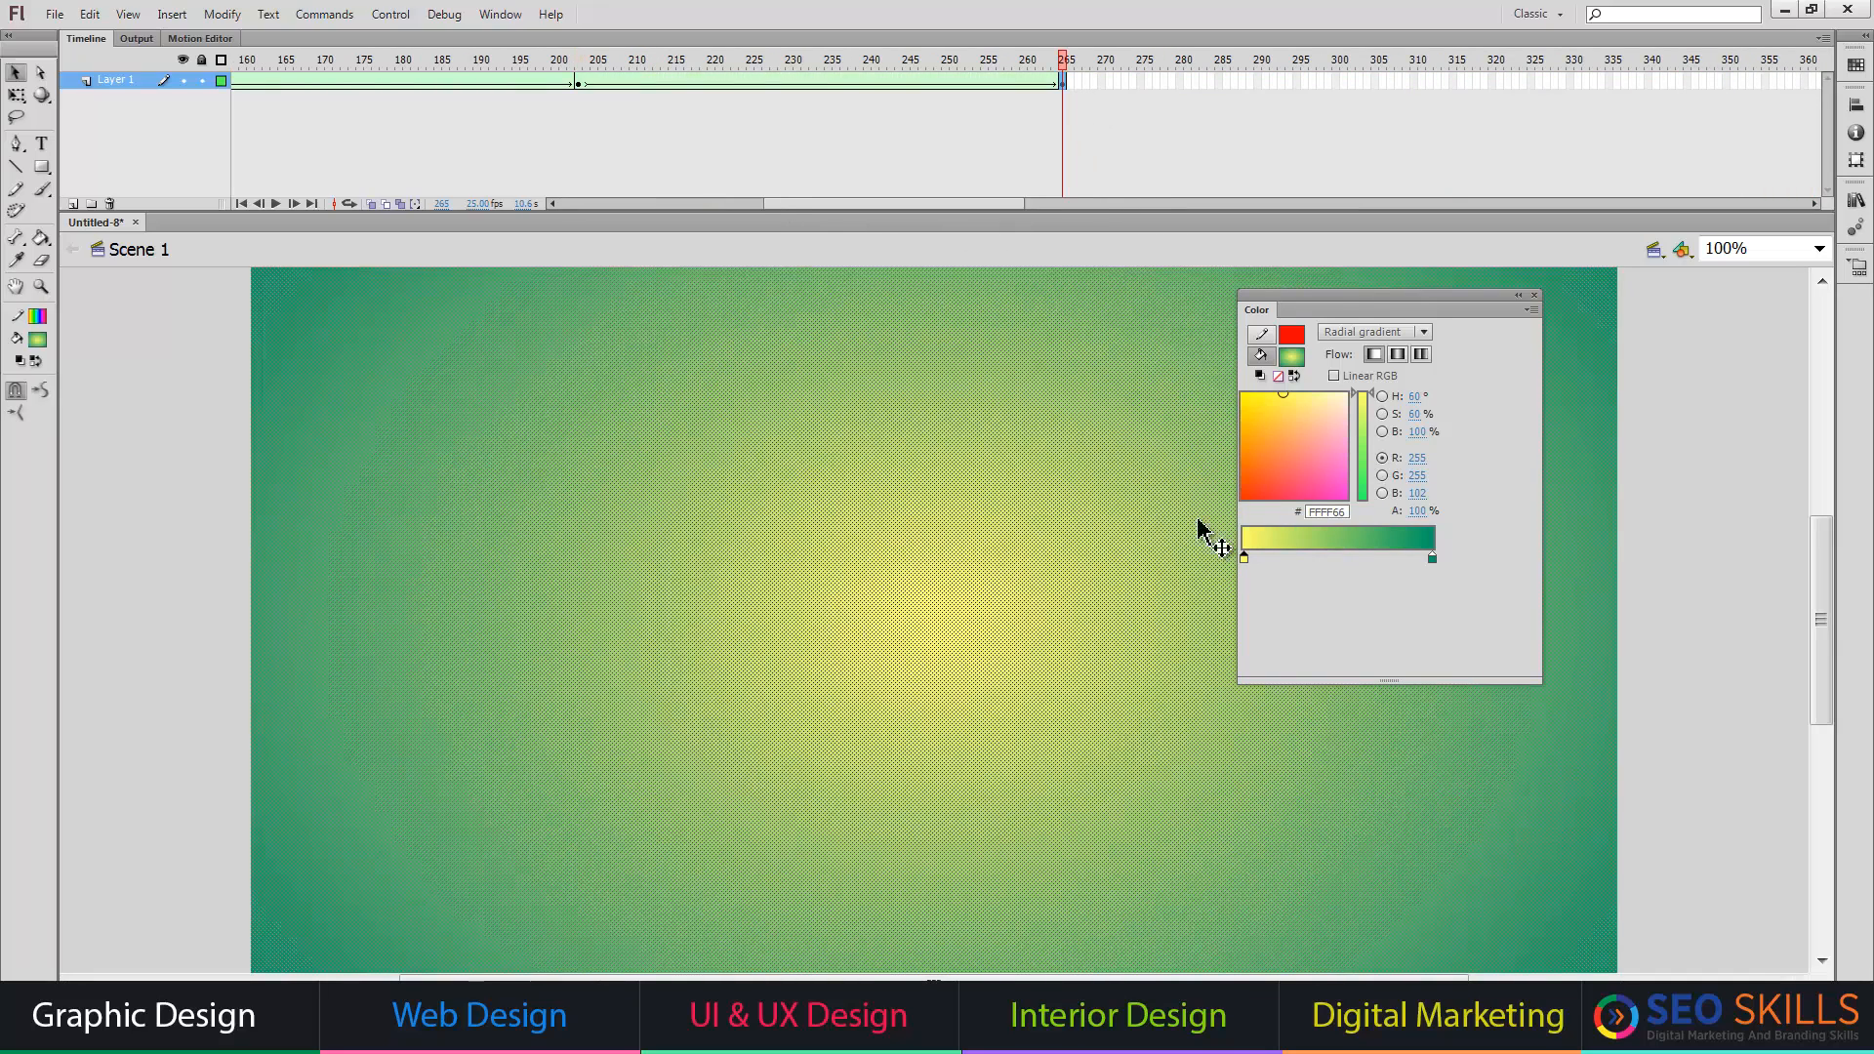
left_click(38, 340)
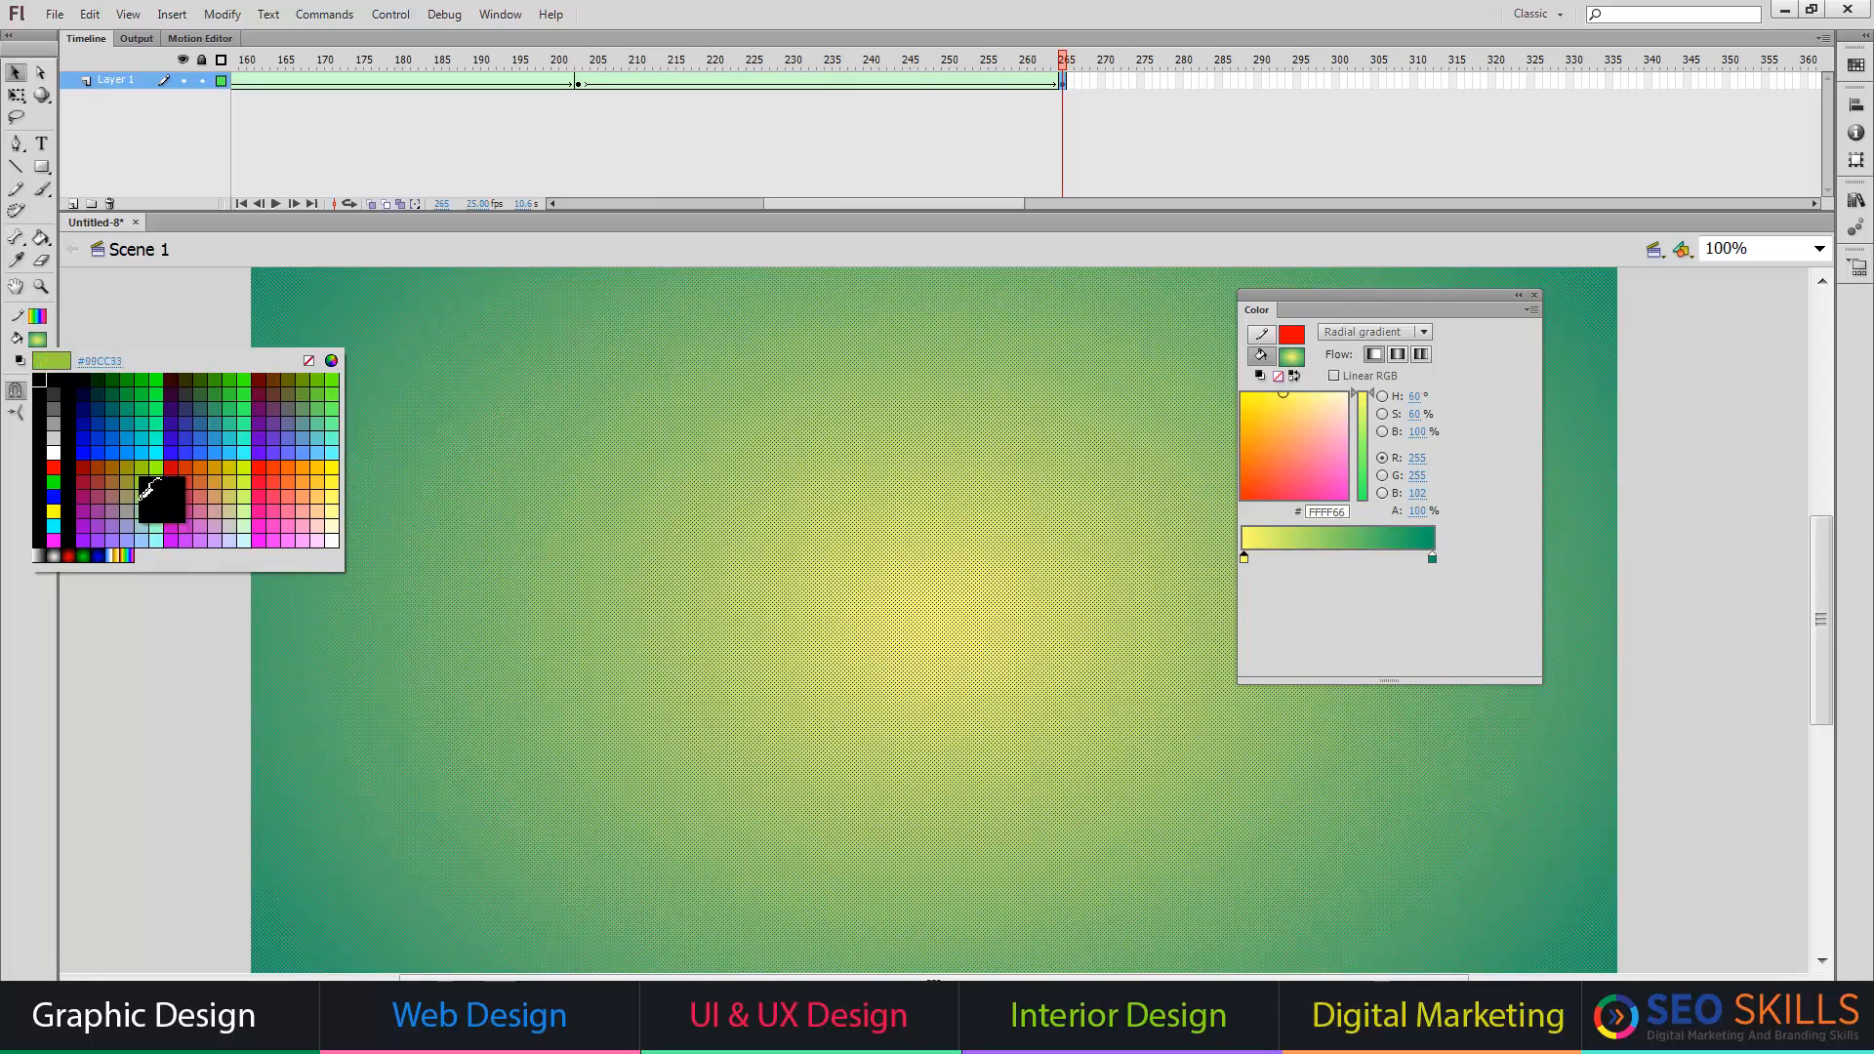
left_click(121, 555)
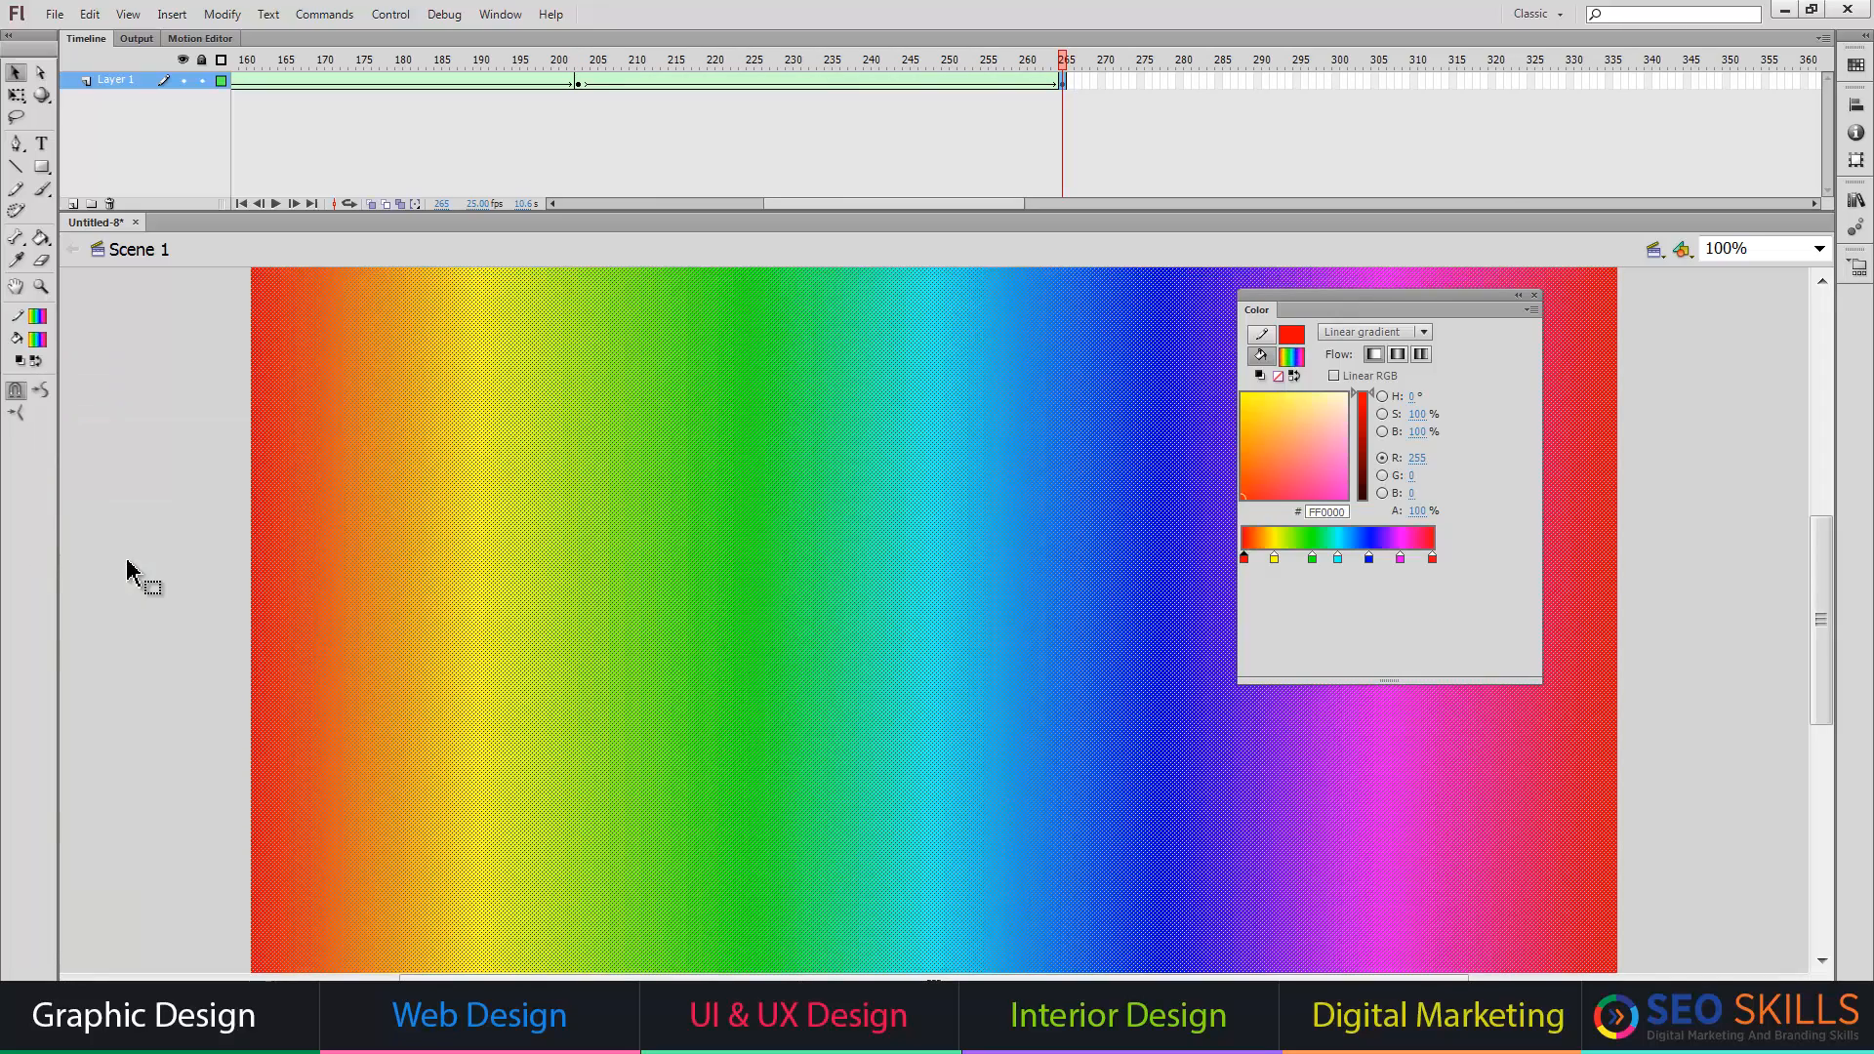
- Insert a keyframe at frame 332 and fill its background with the preset blue, white and gold linear gradient
left_click(1585, 79)
key("F6")
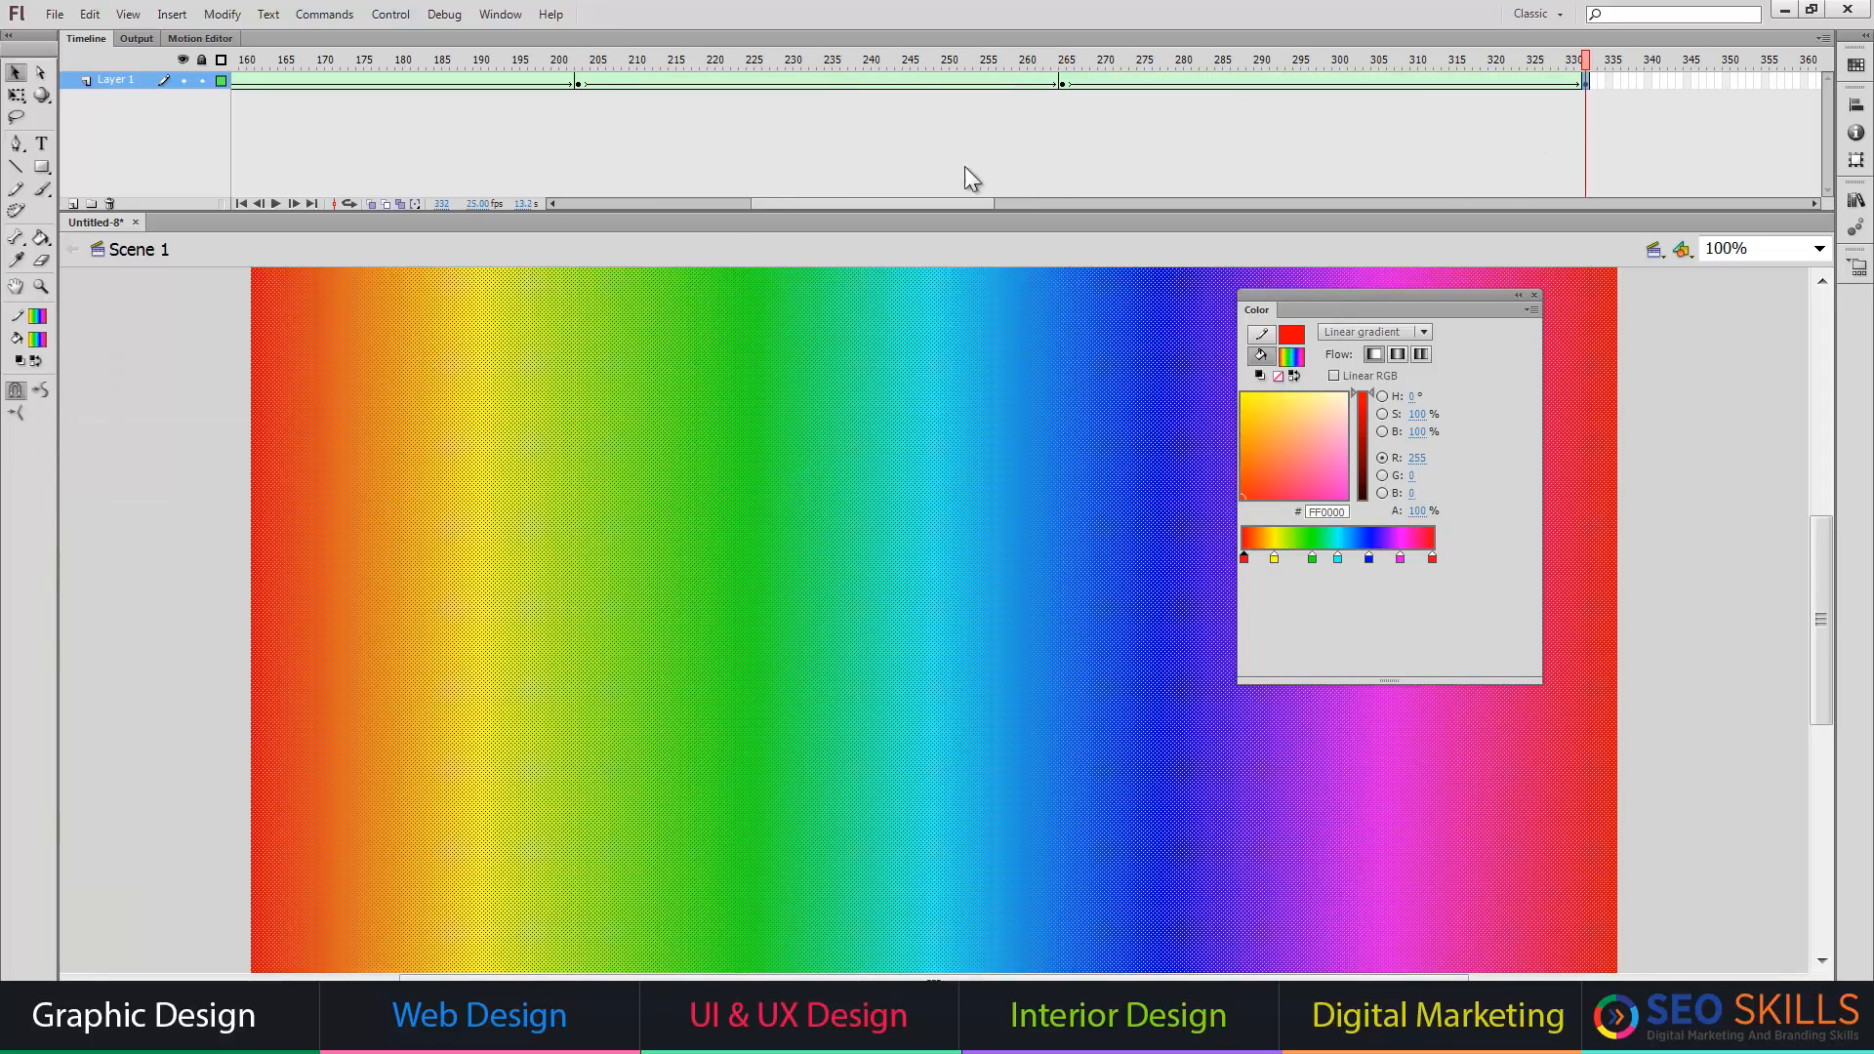
left_click(39, 340)
left_click(110, 555)
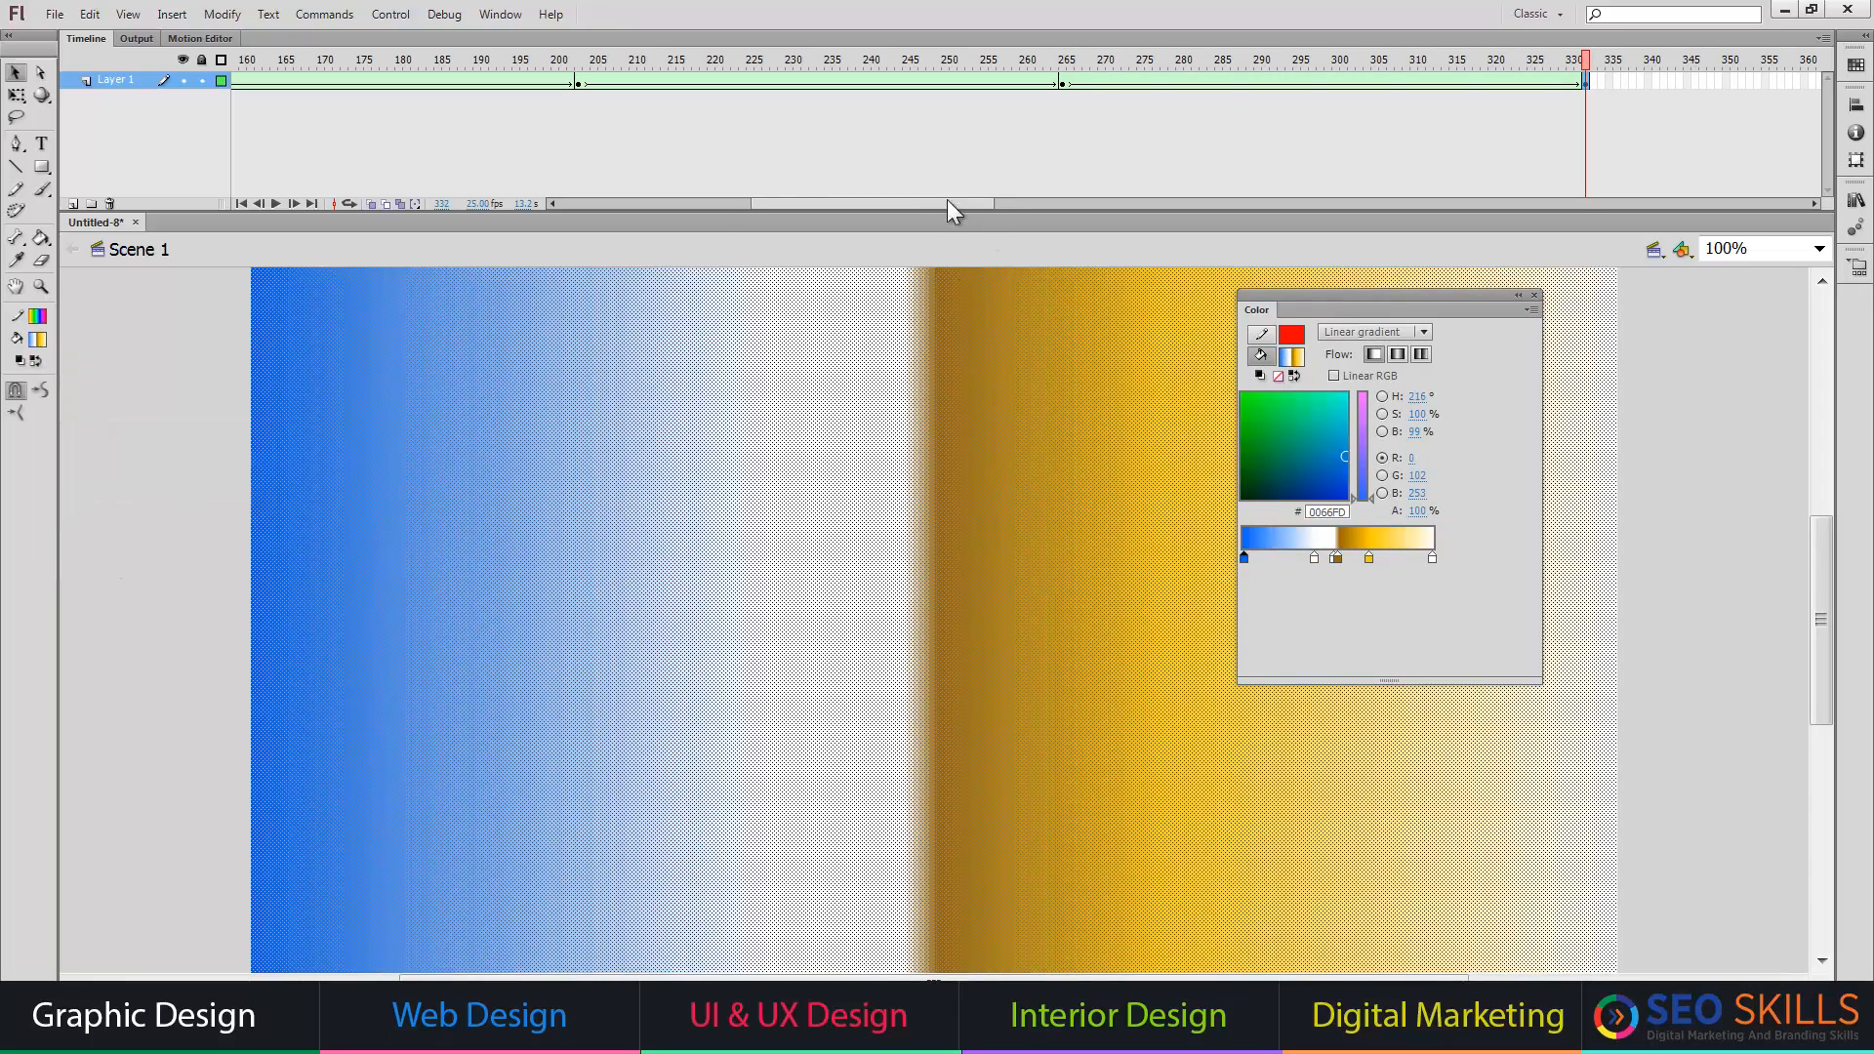
- Insert a keyframe at frame 381 and change its blue, white and gold fill to a radial gradient
left_click_drag(781, 203, 830, 203)
left_click(1650, 81)
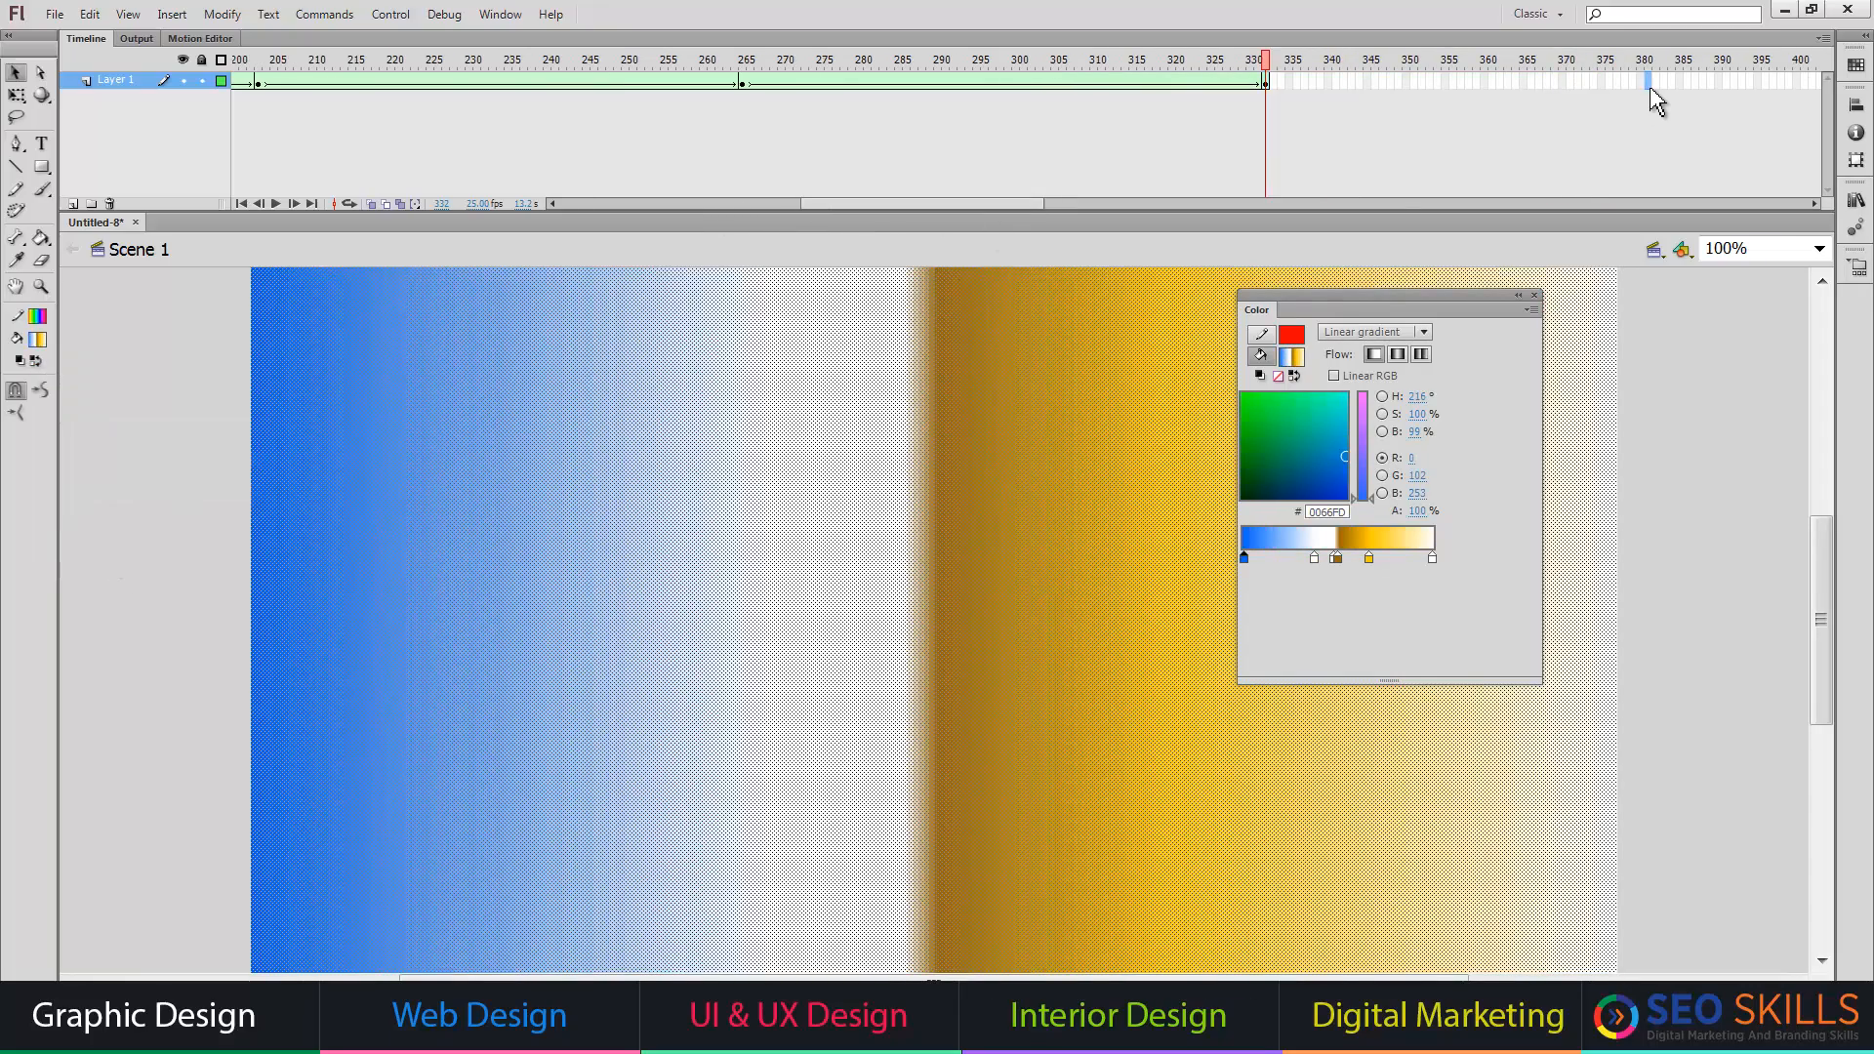
key("F6")
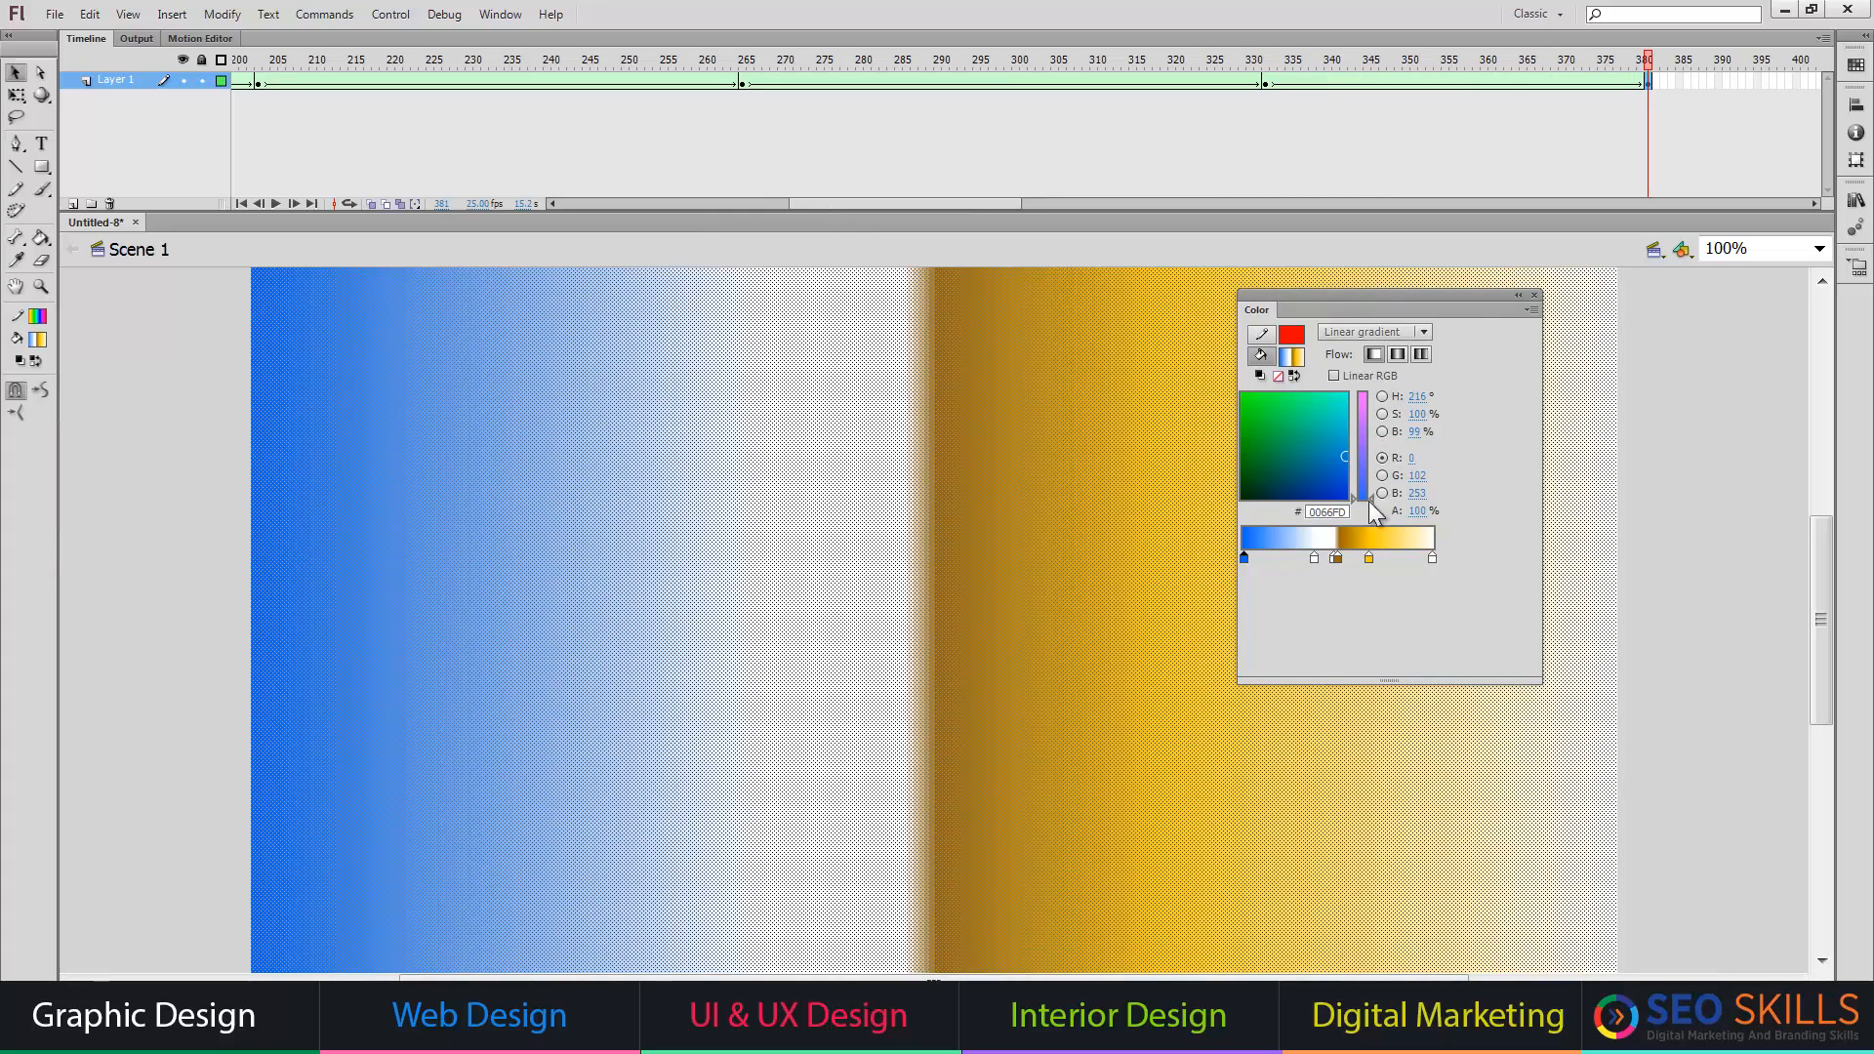
left_click(1378, 332)
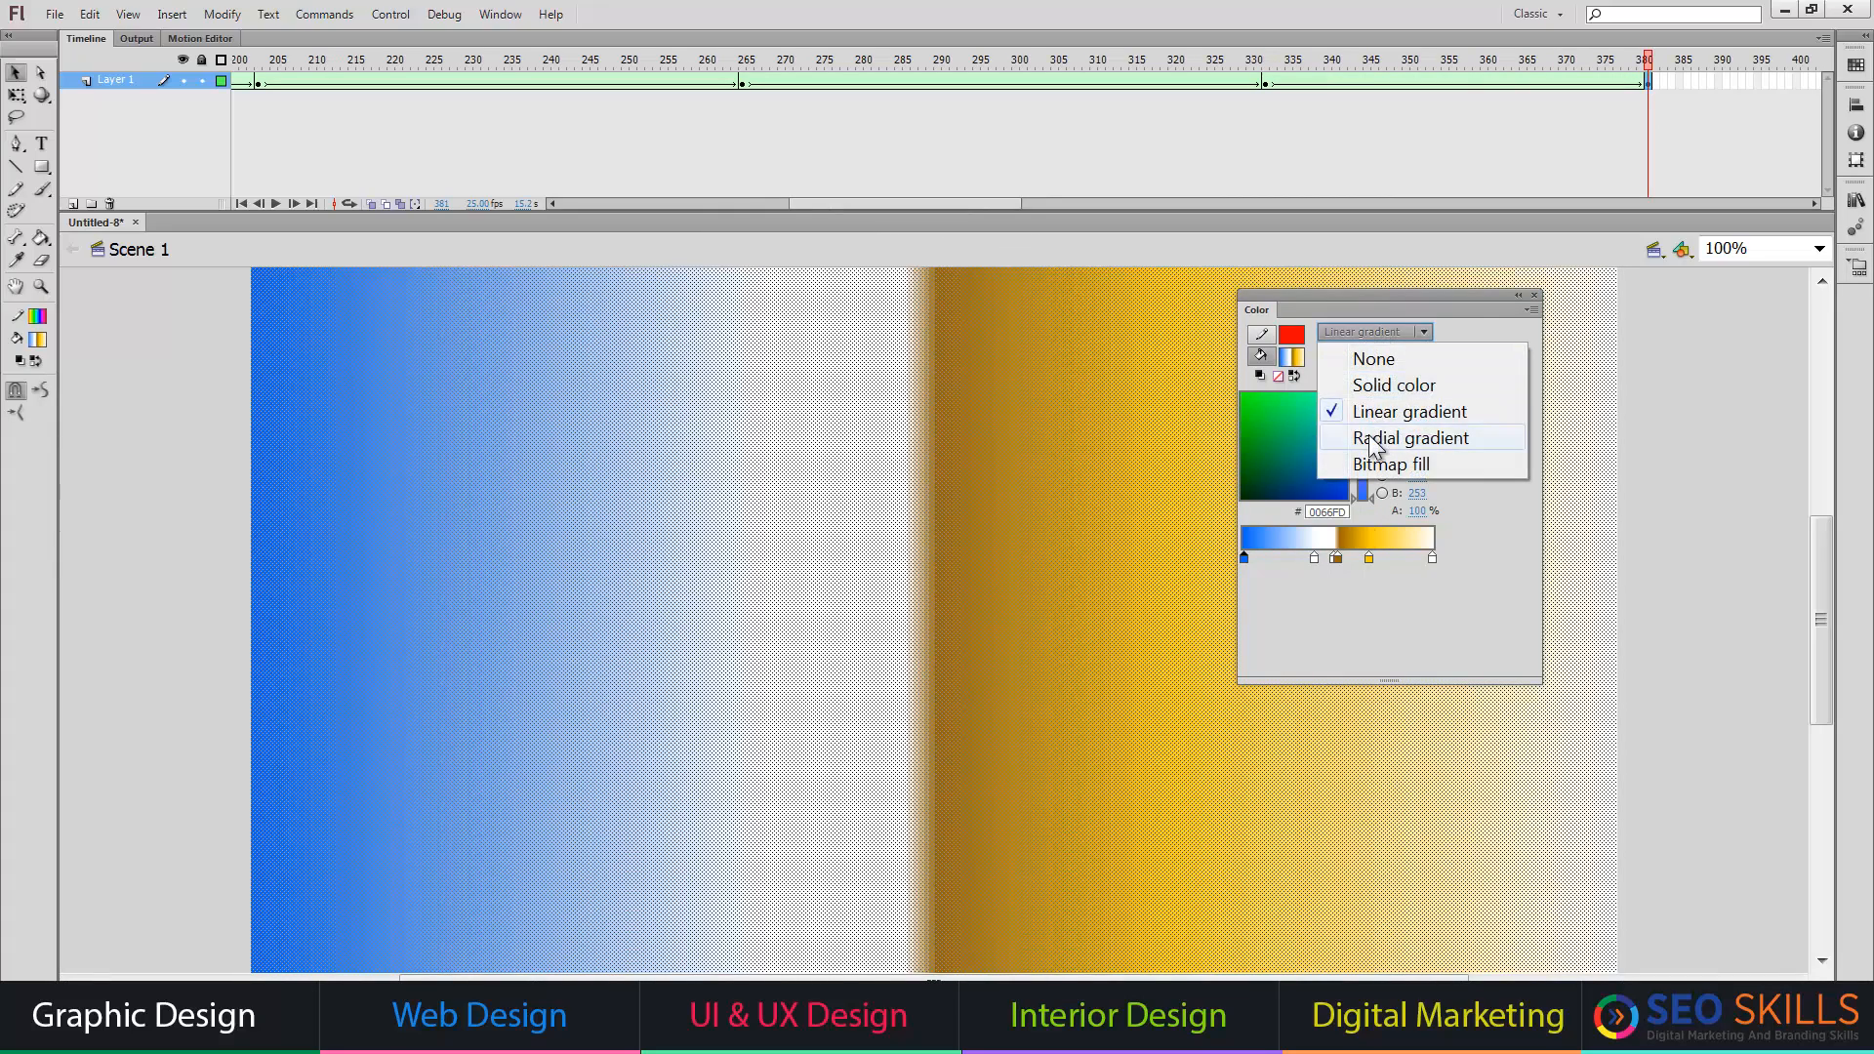
left_click(1366, 444)
- Insert a keyframe at frame 437 and remove the white colour stop directly beside the brown one from its gradient
left_click_drag(996, 205, 1095, 203)
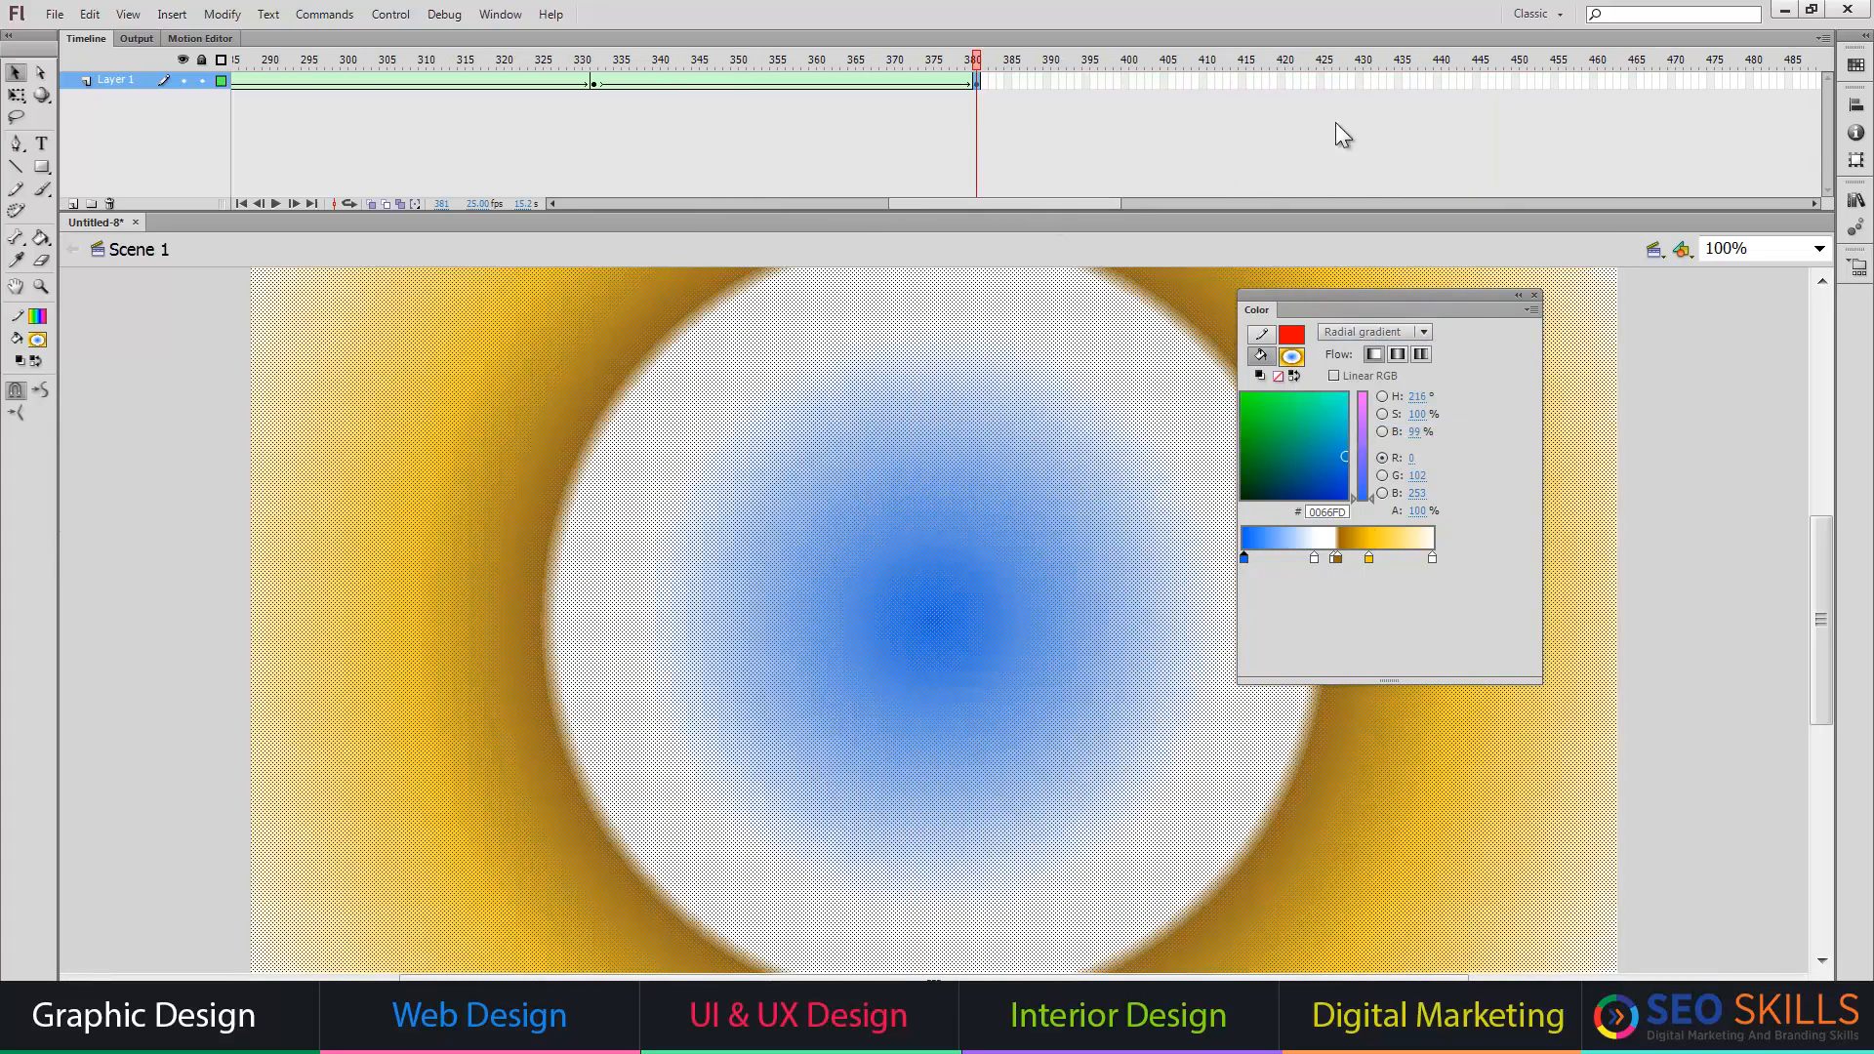
left_click(1417, 81)
key("F6")
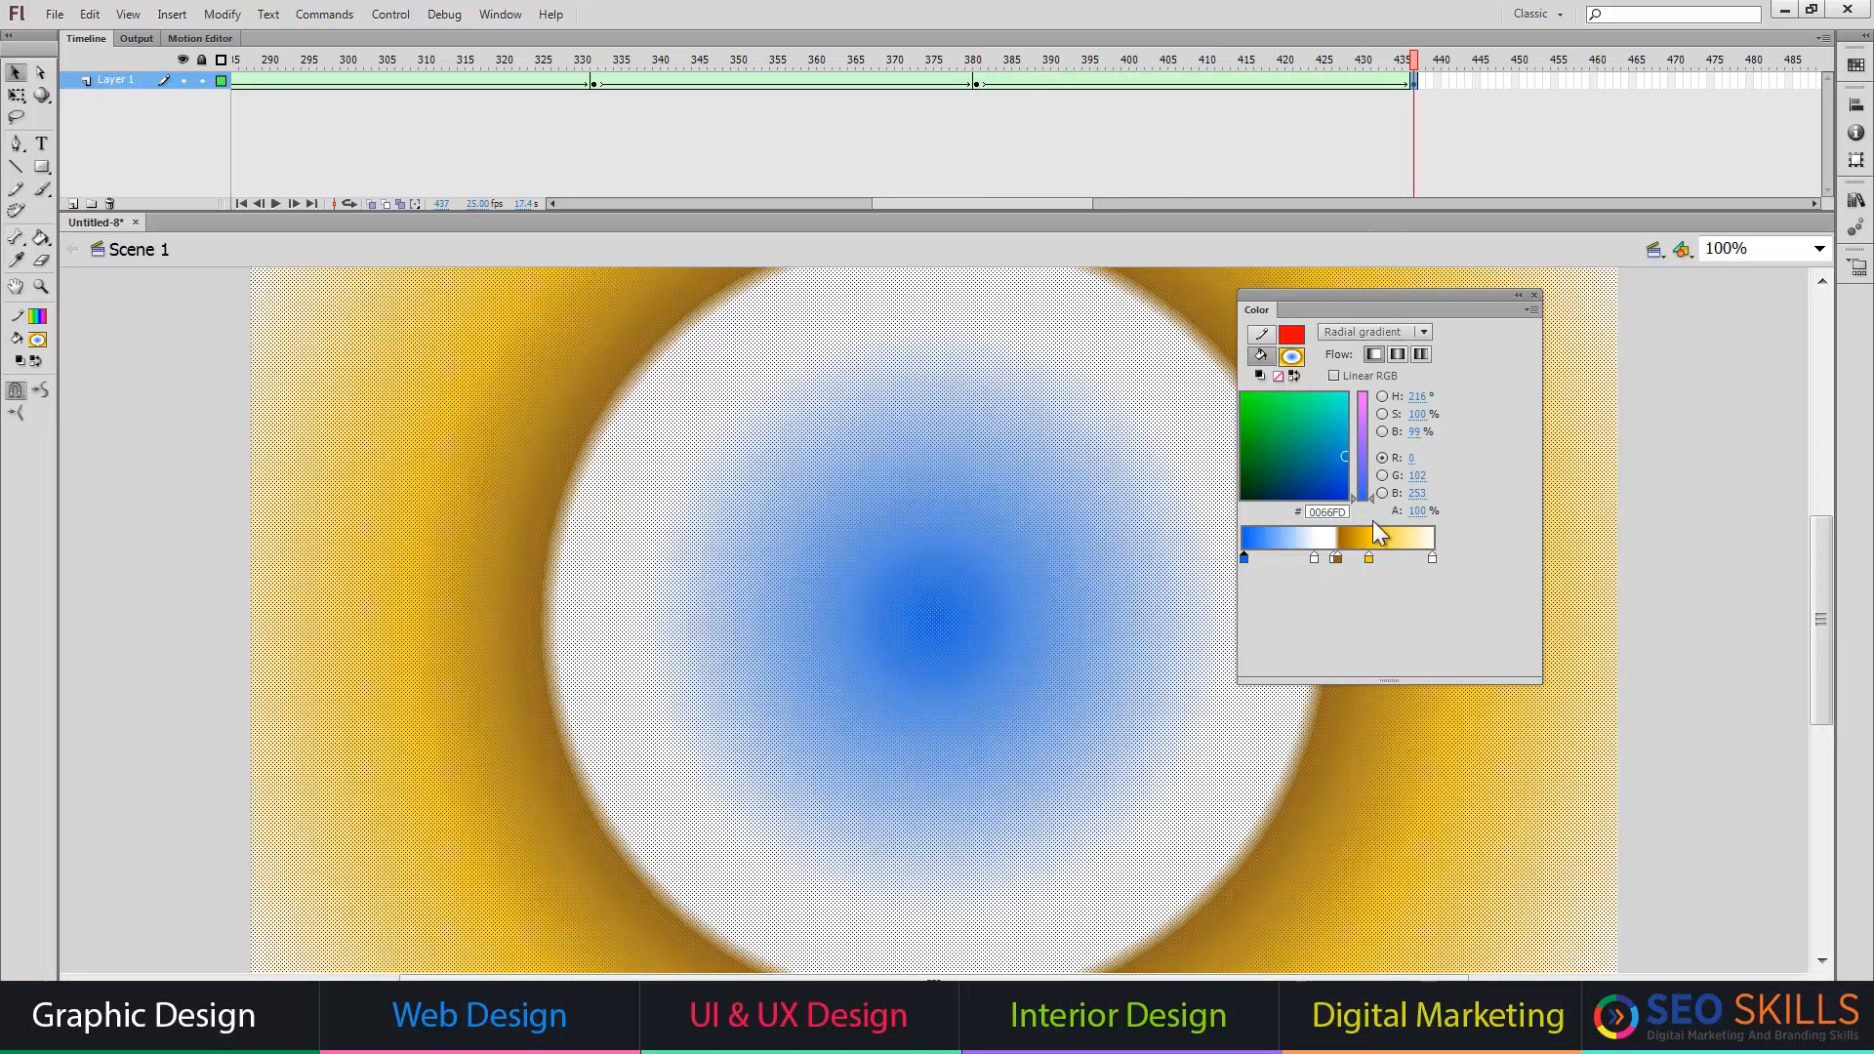
left_click(1313, 557)
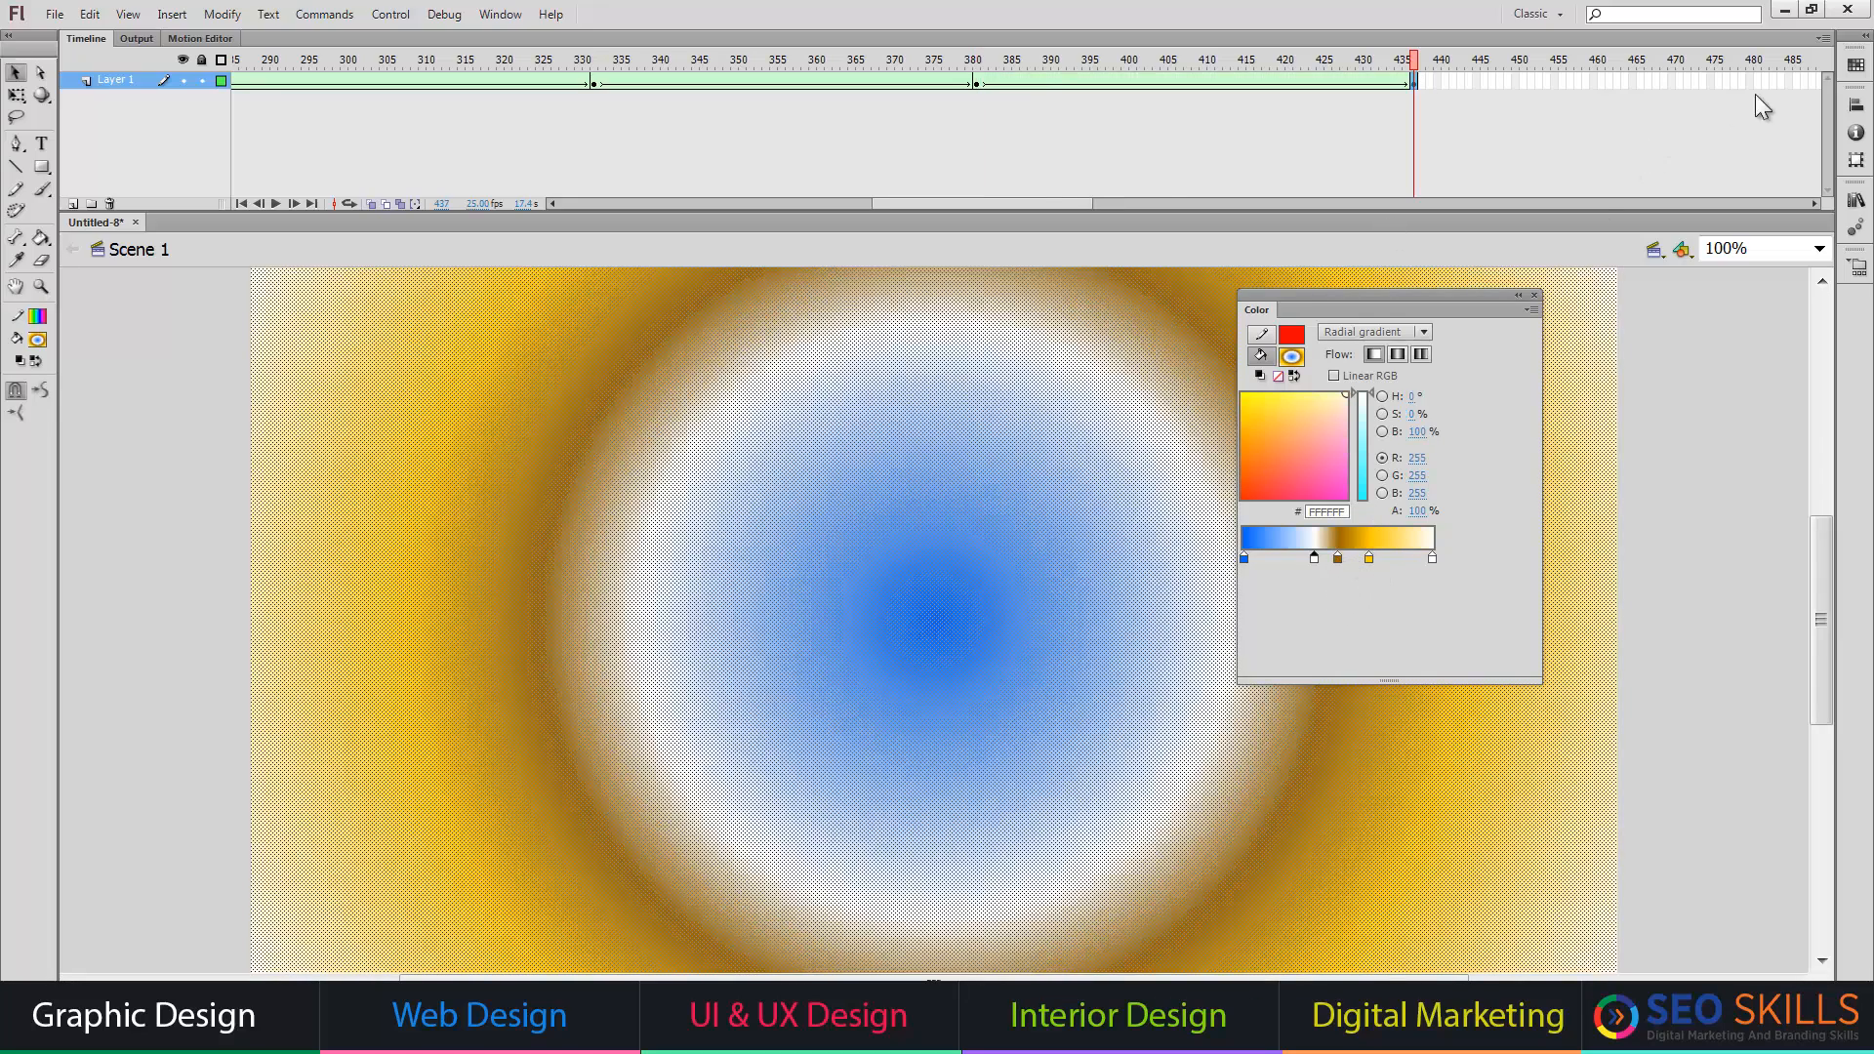
- Insert a keyframe at frame 484 and remove the yellow colour stop from its radial gradient
left_click(1783, 81)
key("F6")
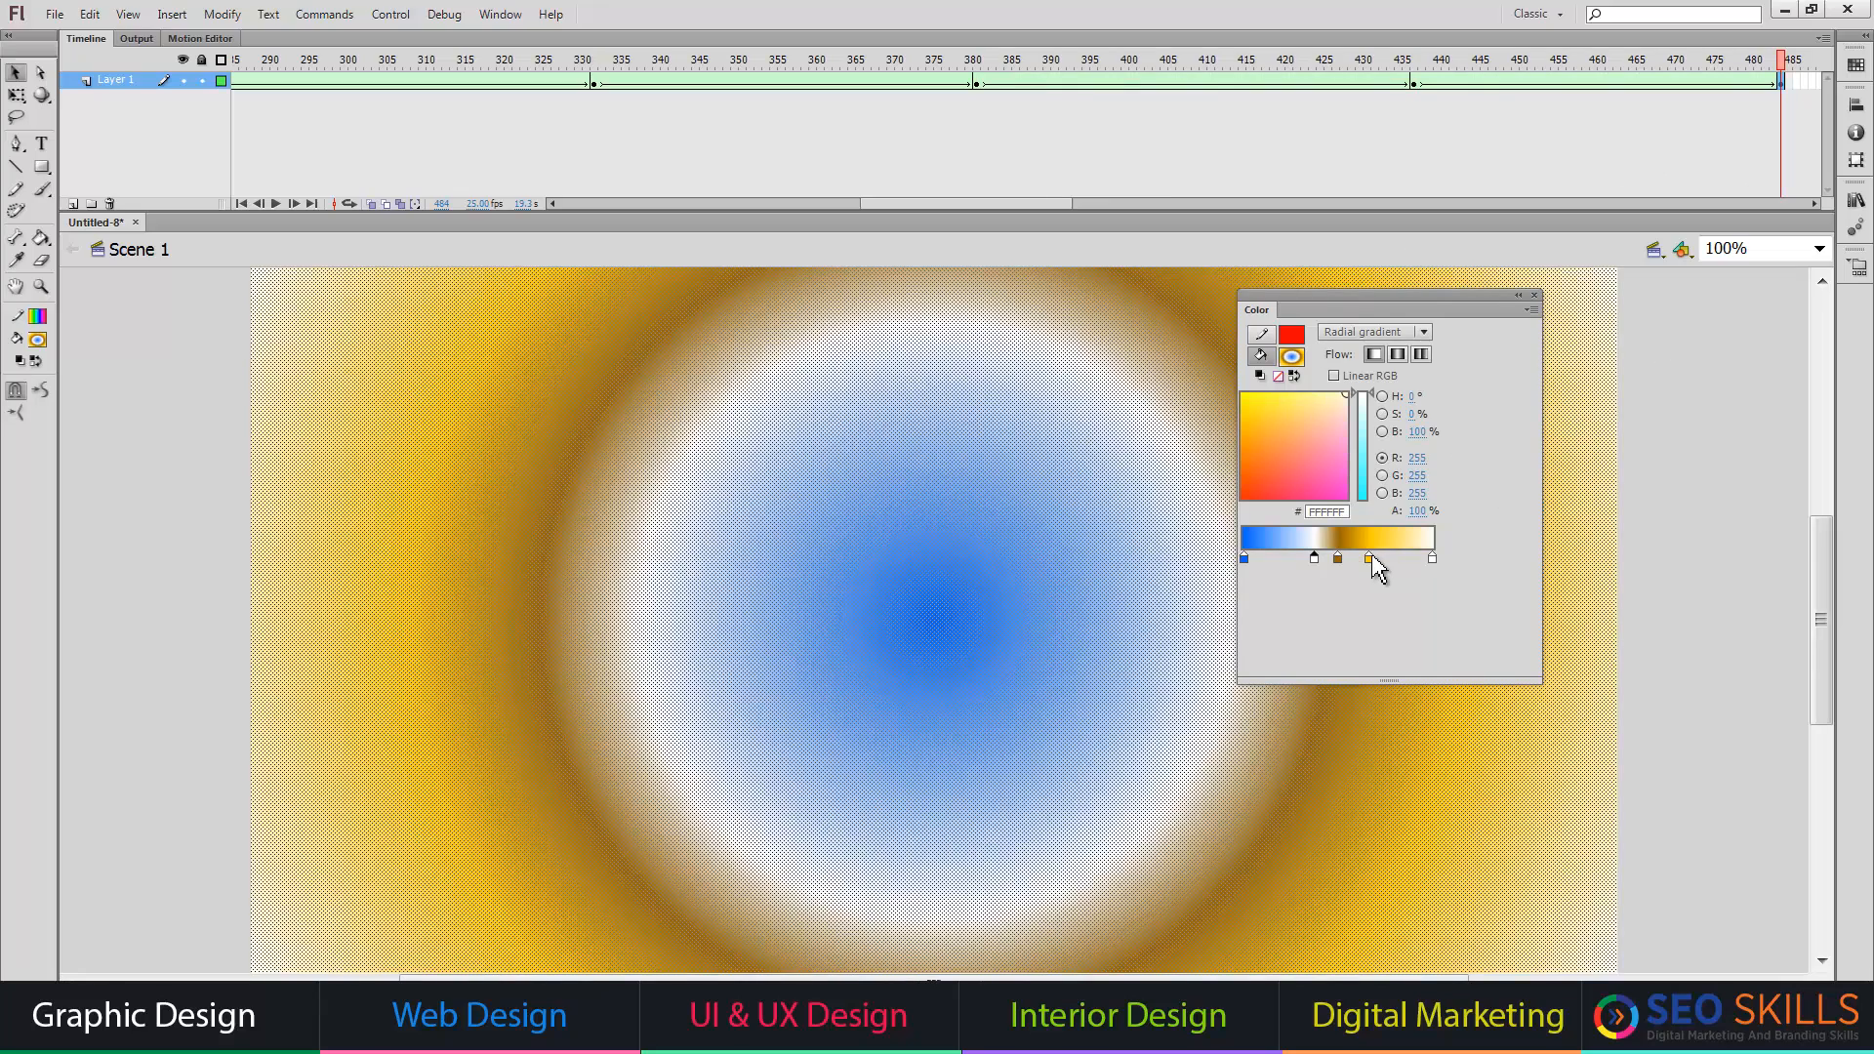
left_click_drag(1368, 557, 1362, 605)
- Insert a keyframe at frame 534 and remove the white colour stop between blue and brown from its gradient
left_click_drag(1036, 207, 1101, 197)
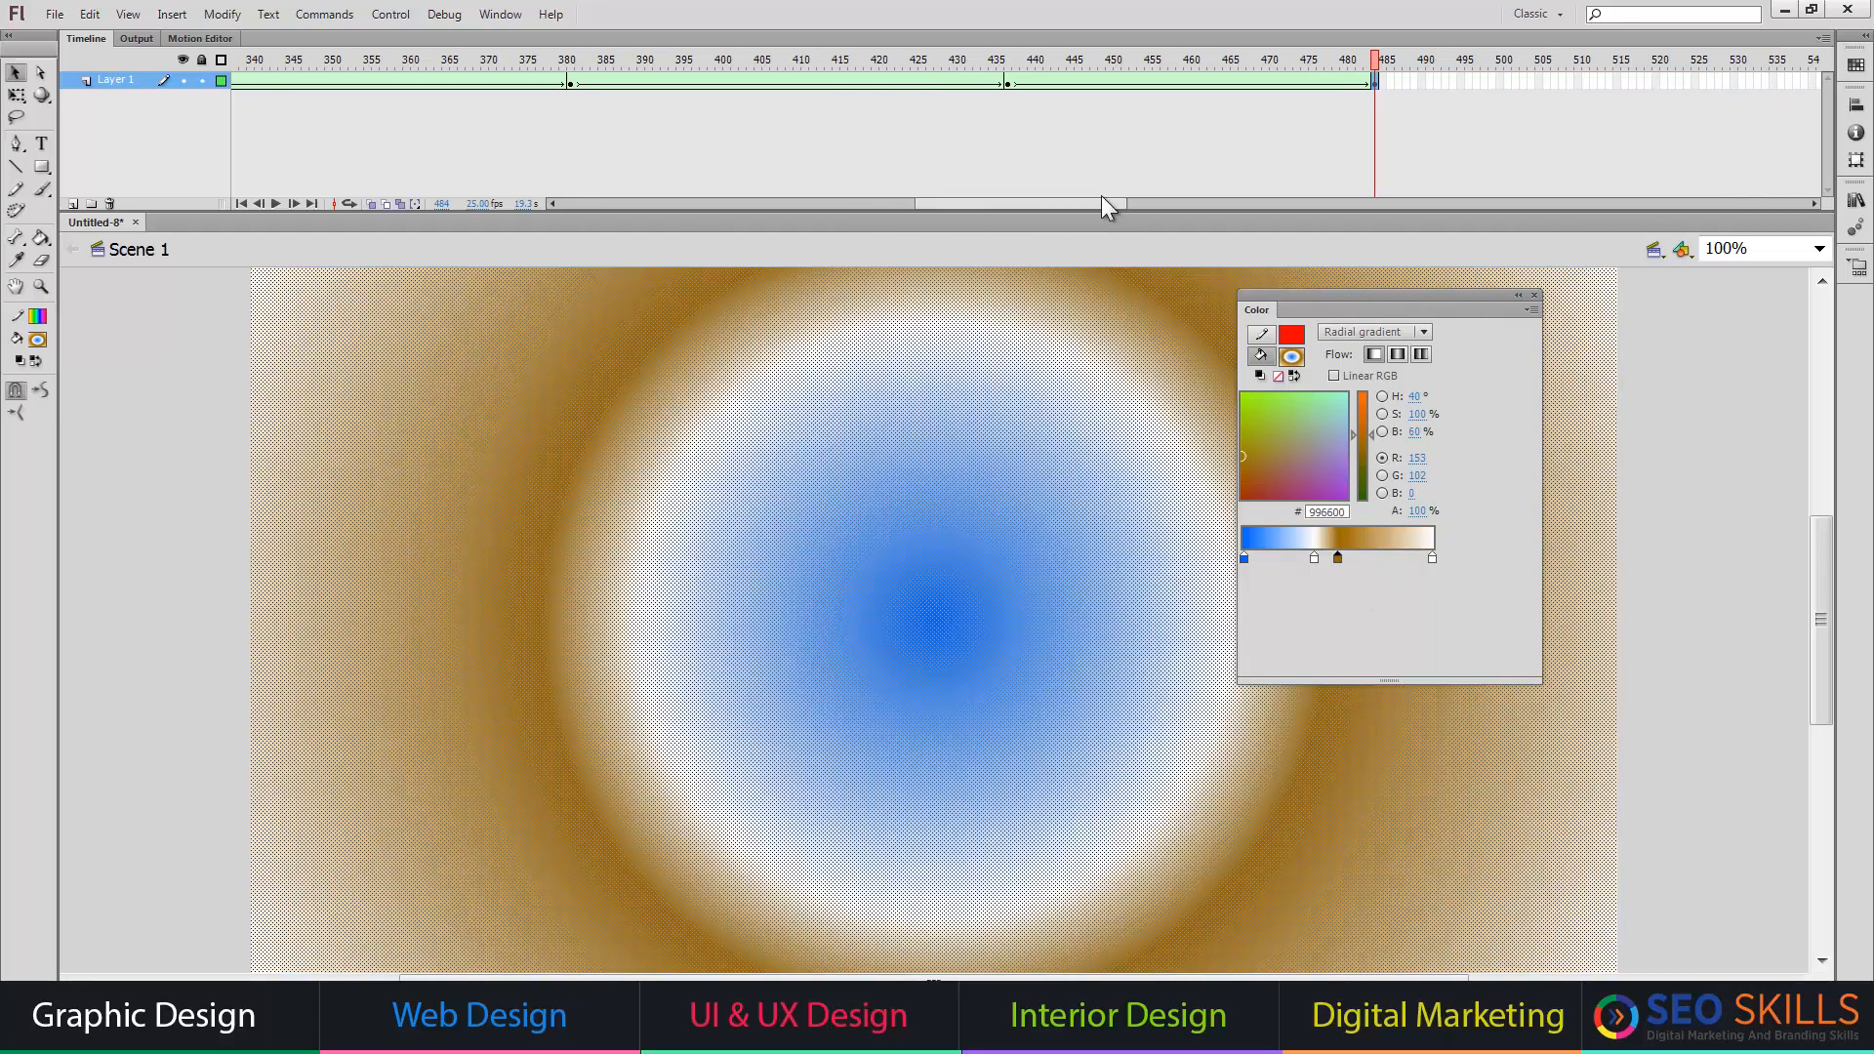
left_click(1764, 82)
key("F6")
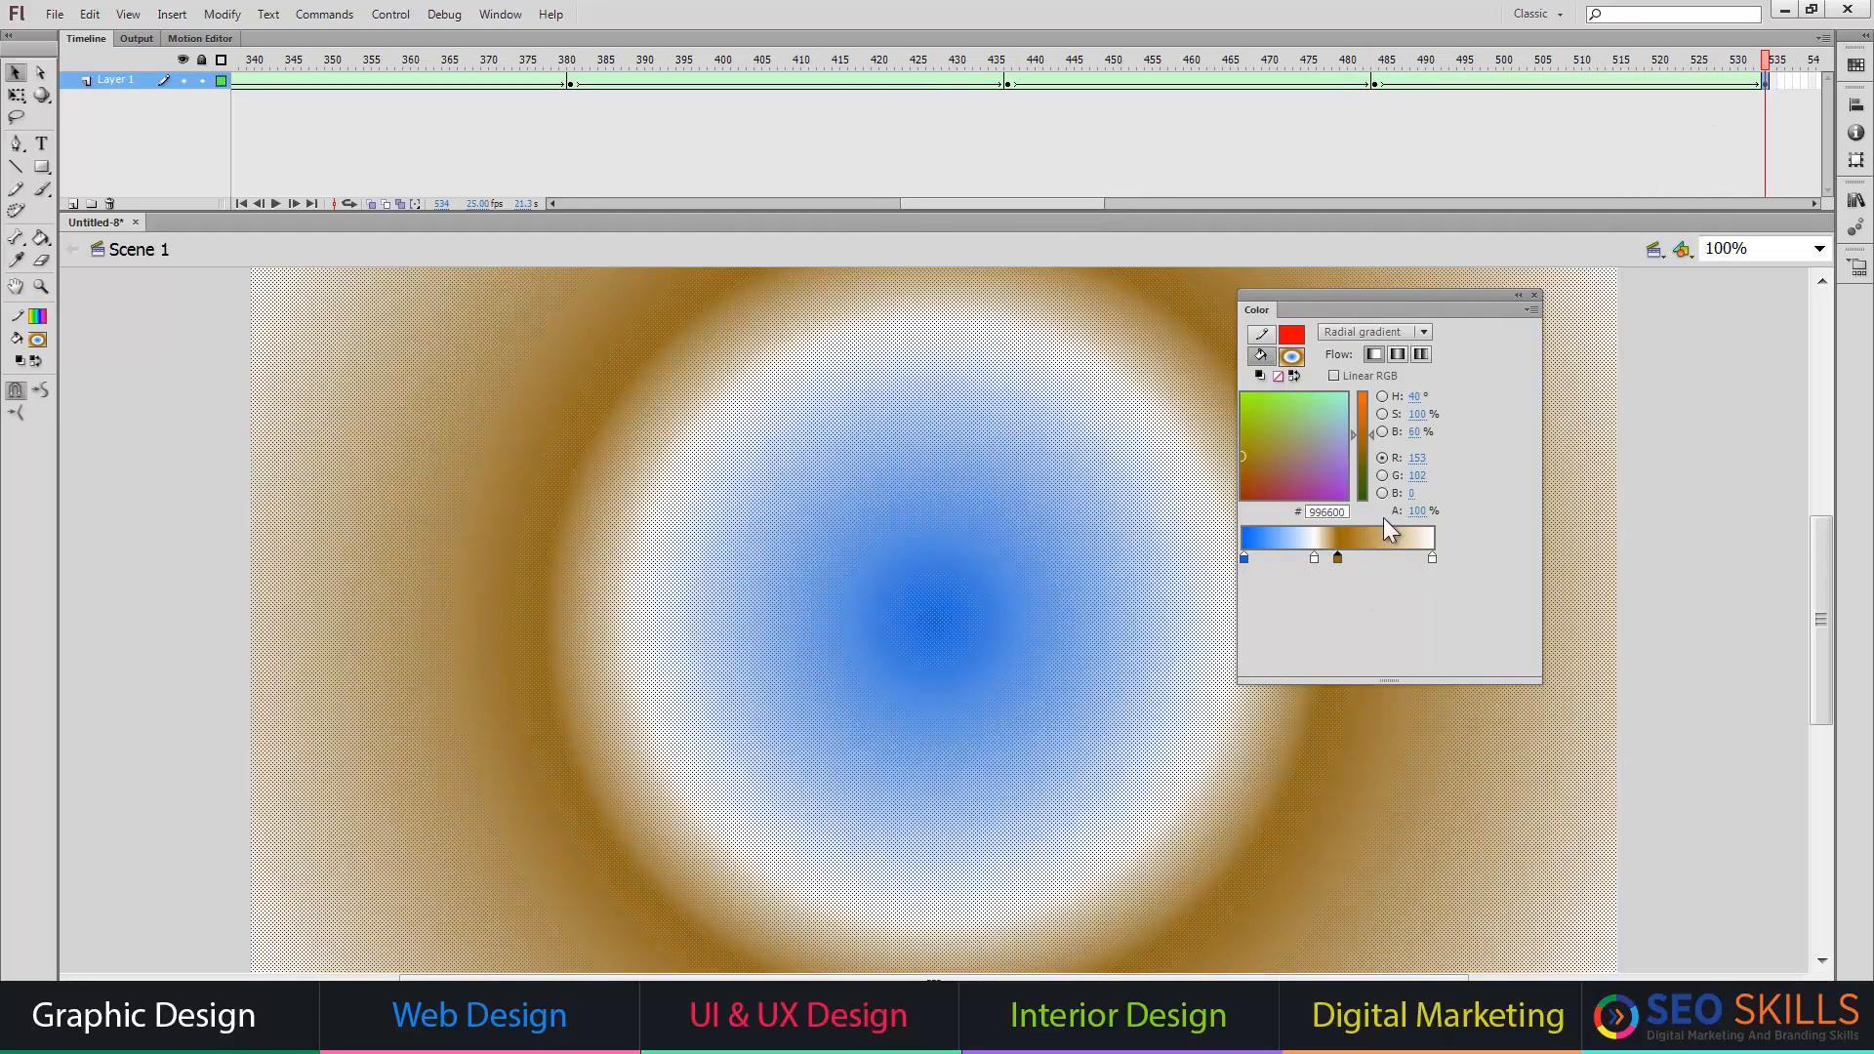
left_click_drag(1313, 558, 1304, 601)
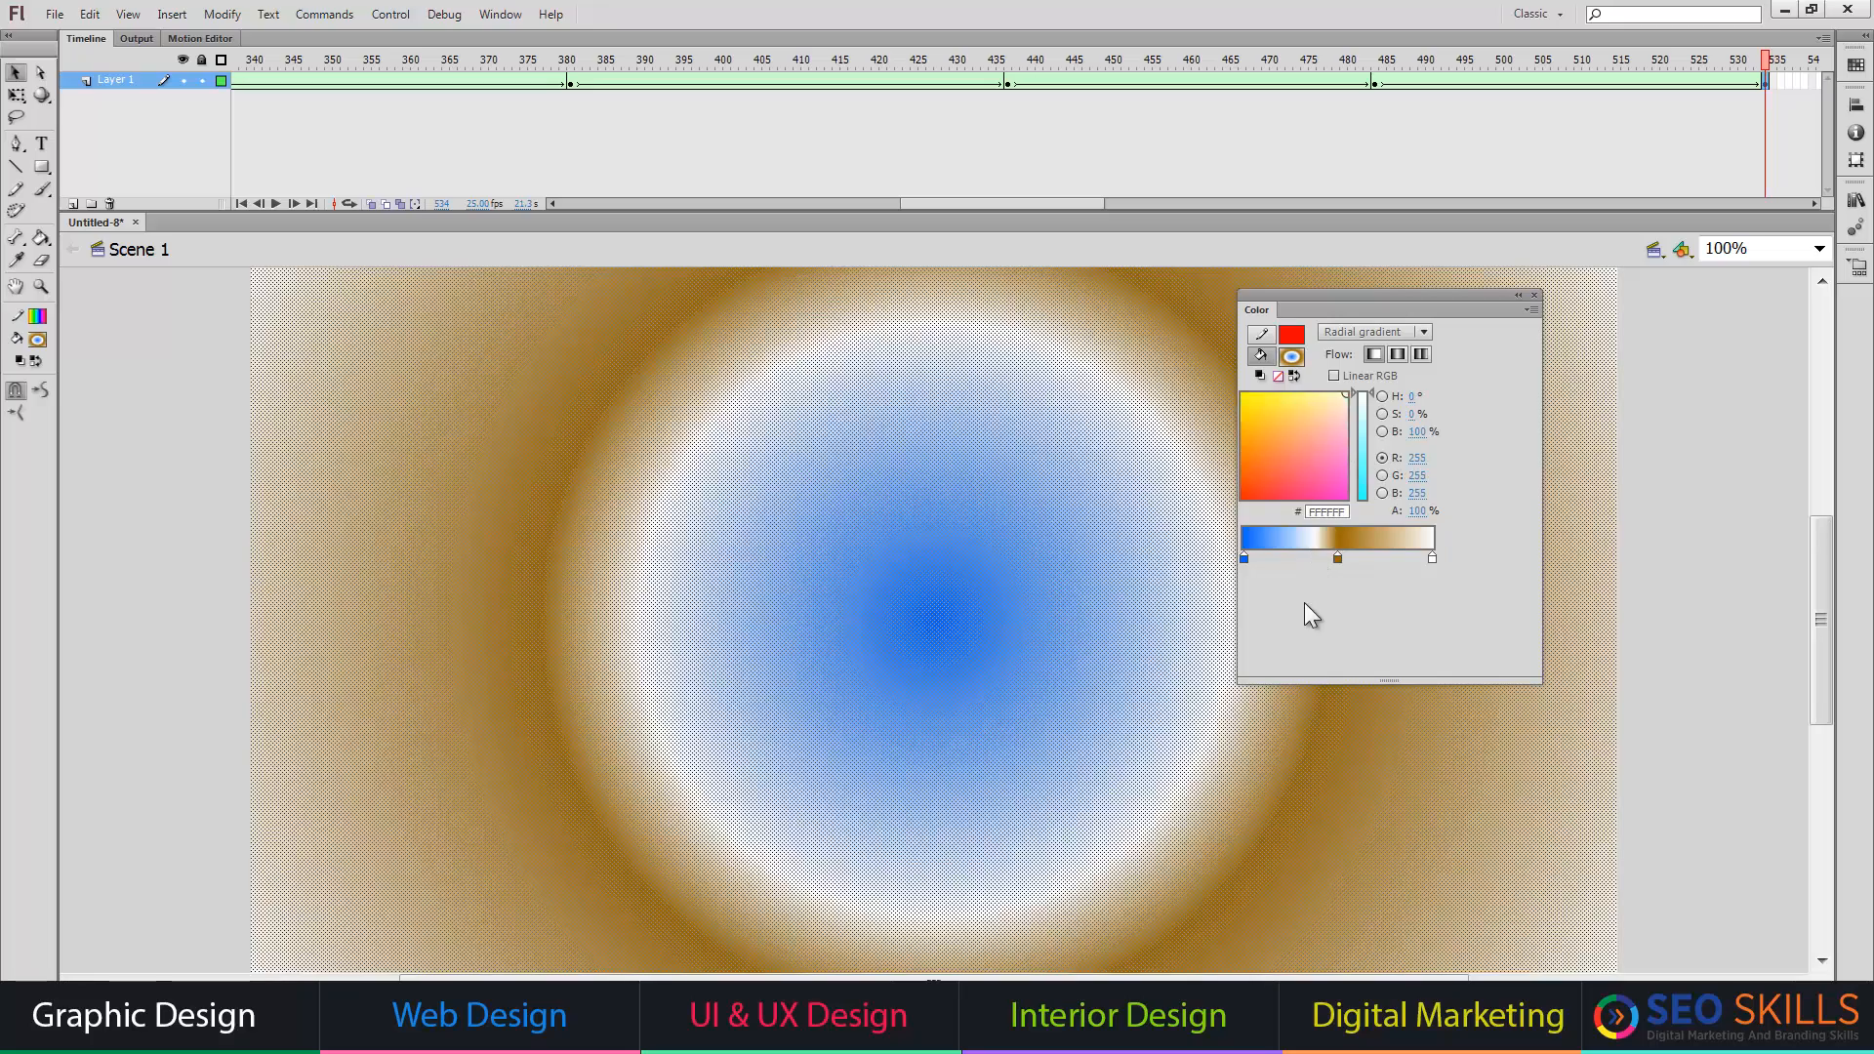
- Insert a keyframe at frame 584 and remove the brown colour stop, leaving a blue-to-white radial gradient
left_click_drag(1069, 205, 1122, 202)
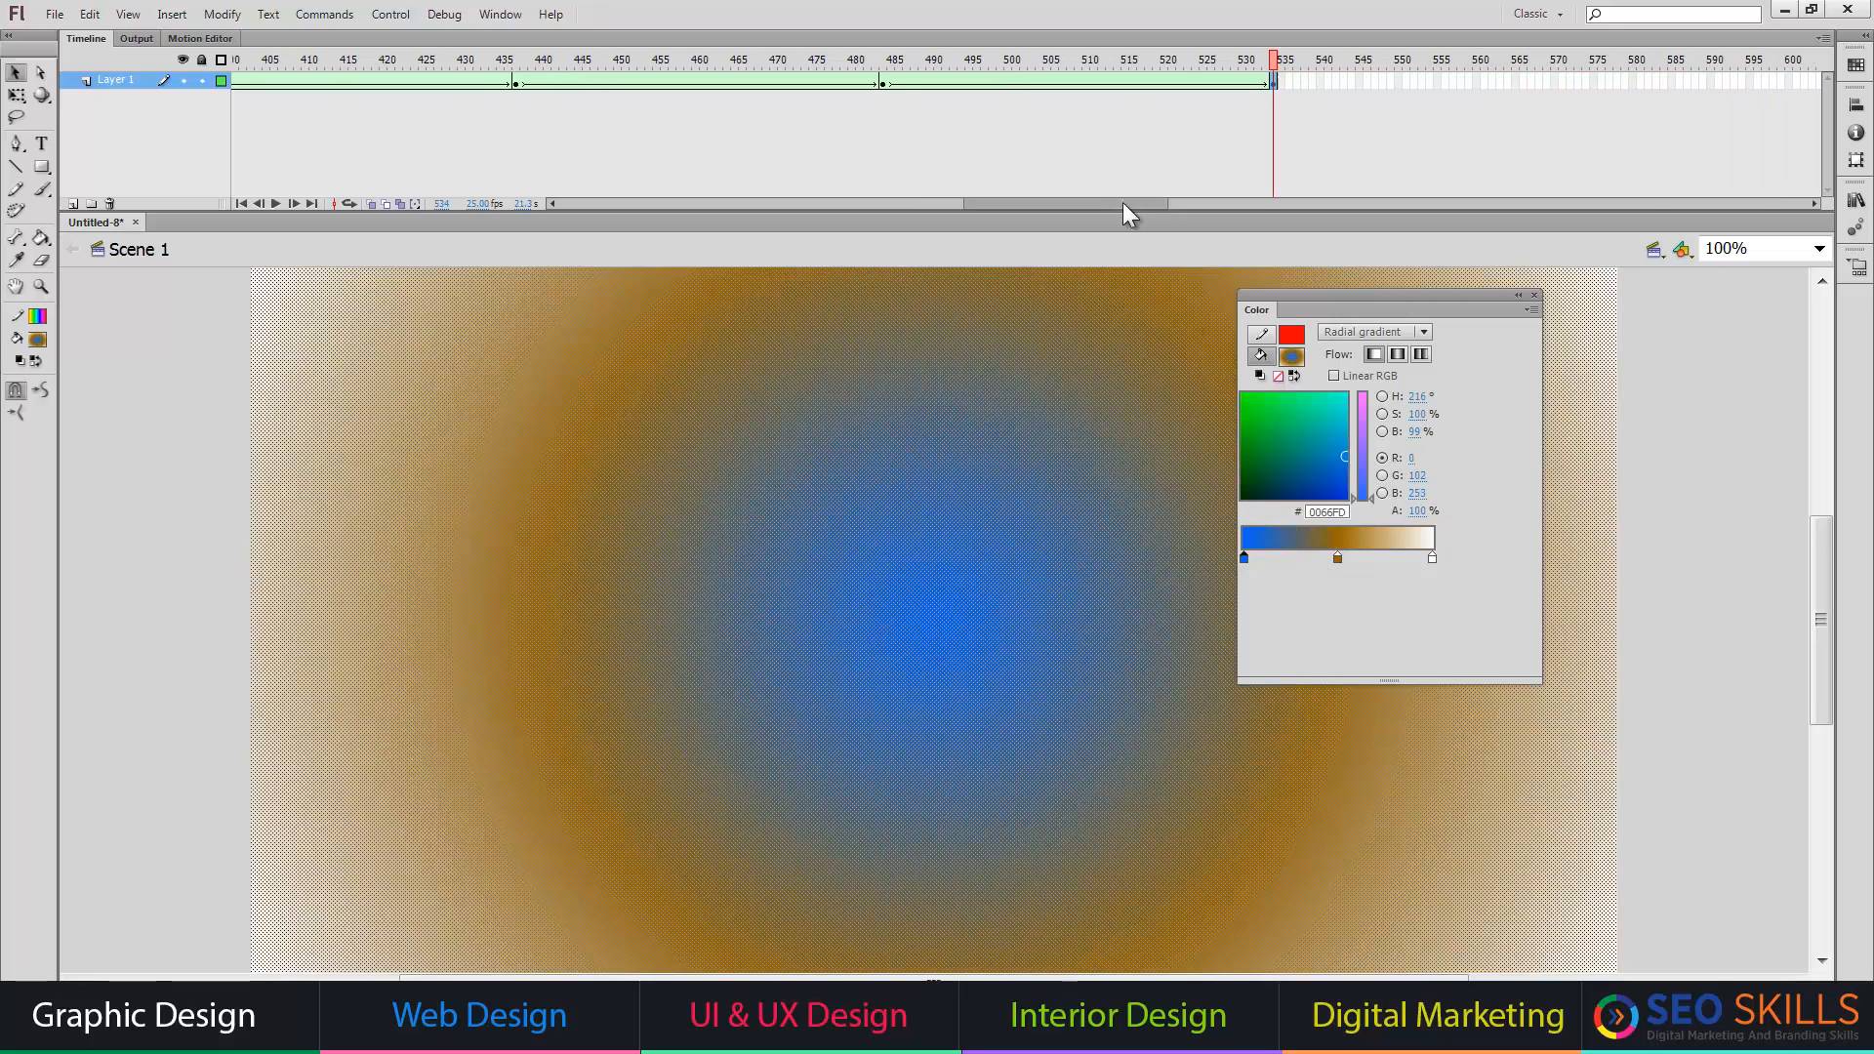
left_click(1667, 82)
key("F6")
left_click_drag(1338, 557, 1335, 636)
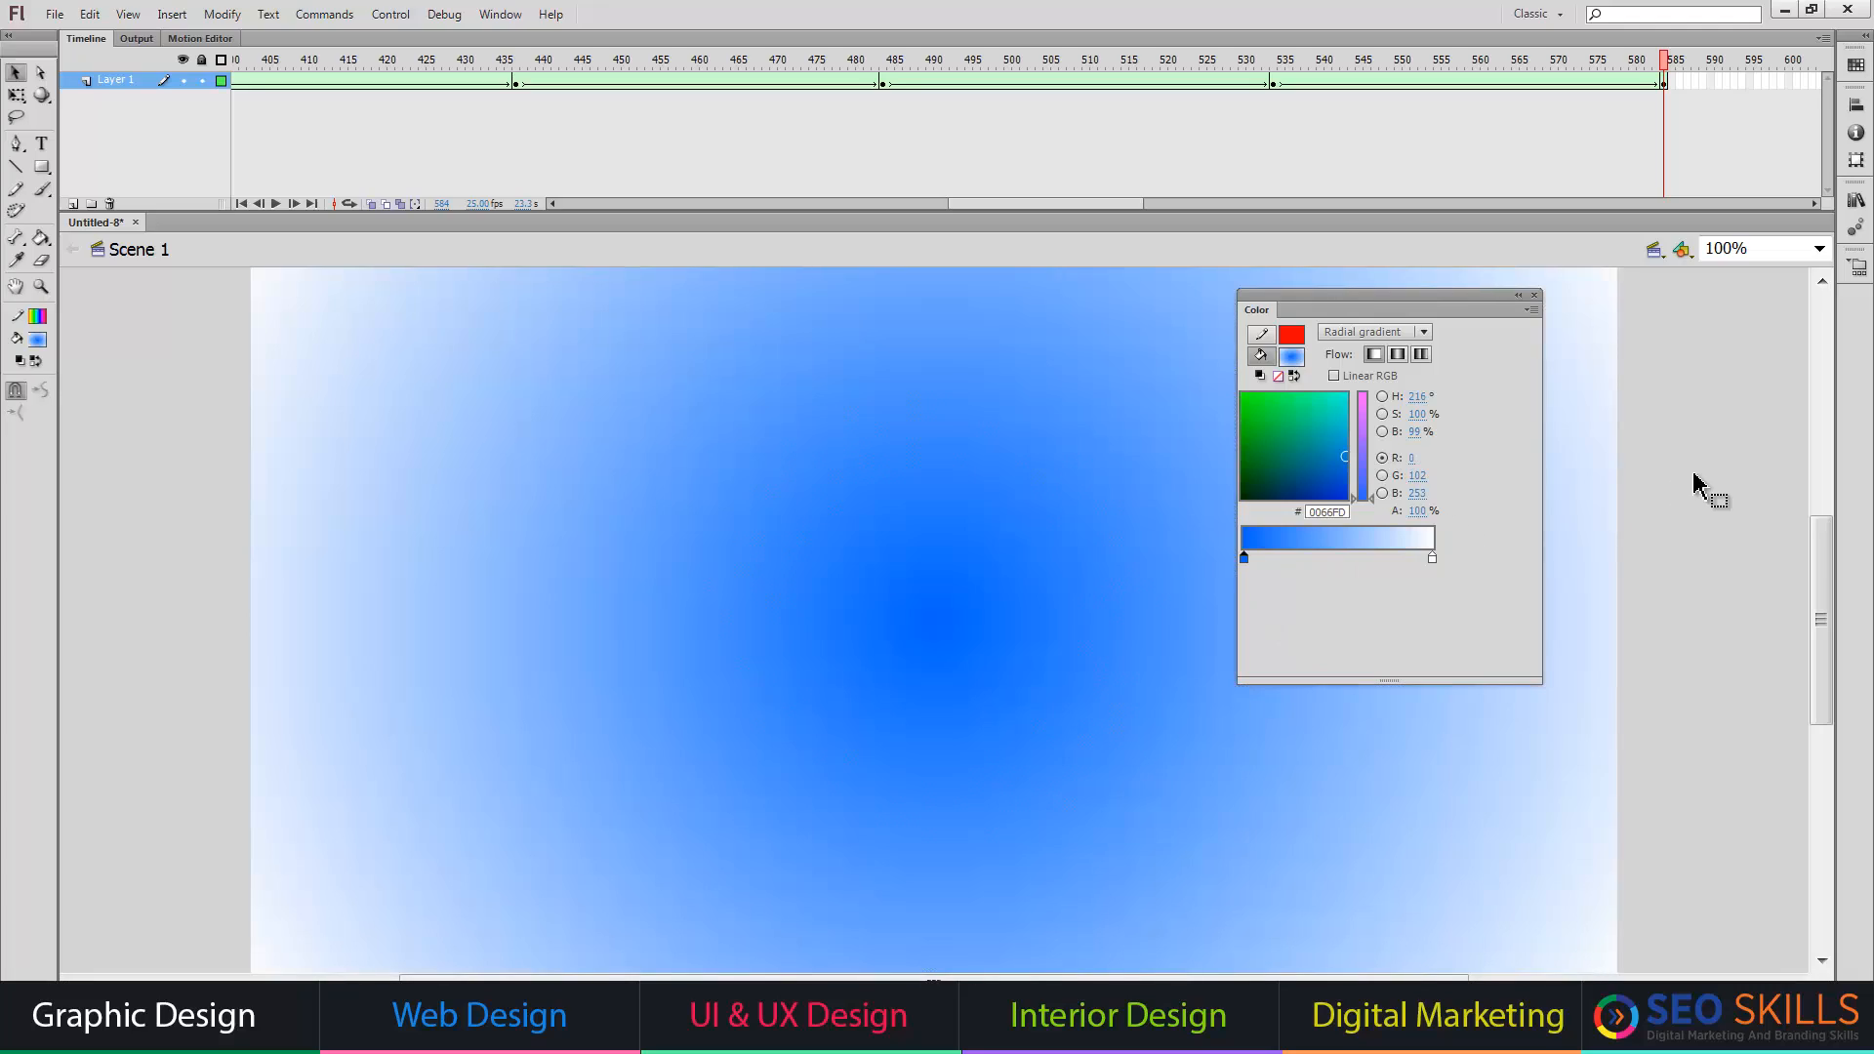
- Test the movie to preview the shifting background colours, and close the preview
key("ctrl+Return")
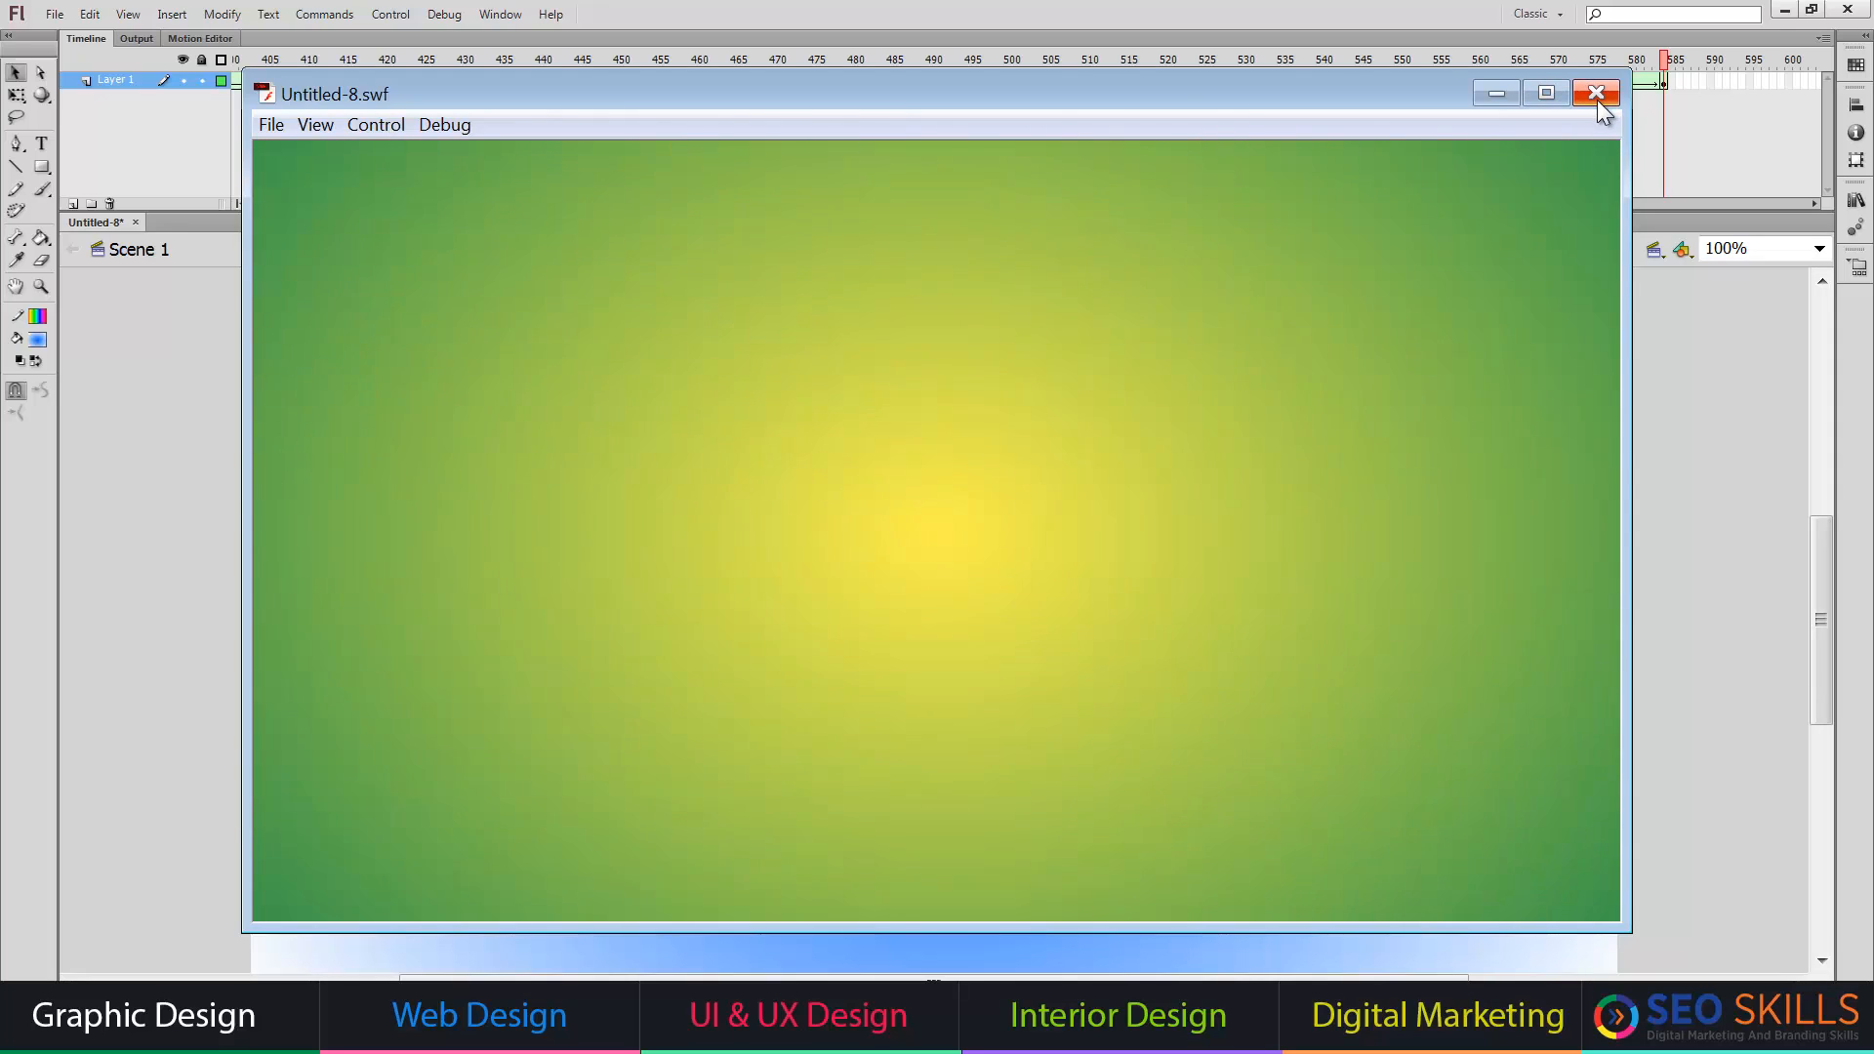
left_click(1597, 99)
- Add a new layer above Layer 1 and close the Color panel
left_click(74, 203)
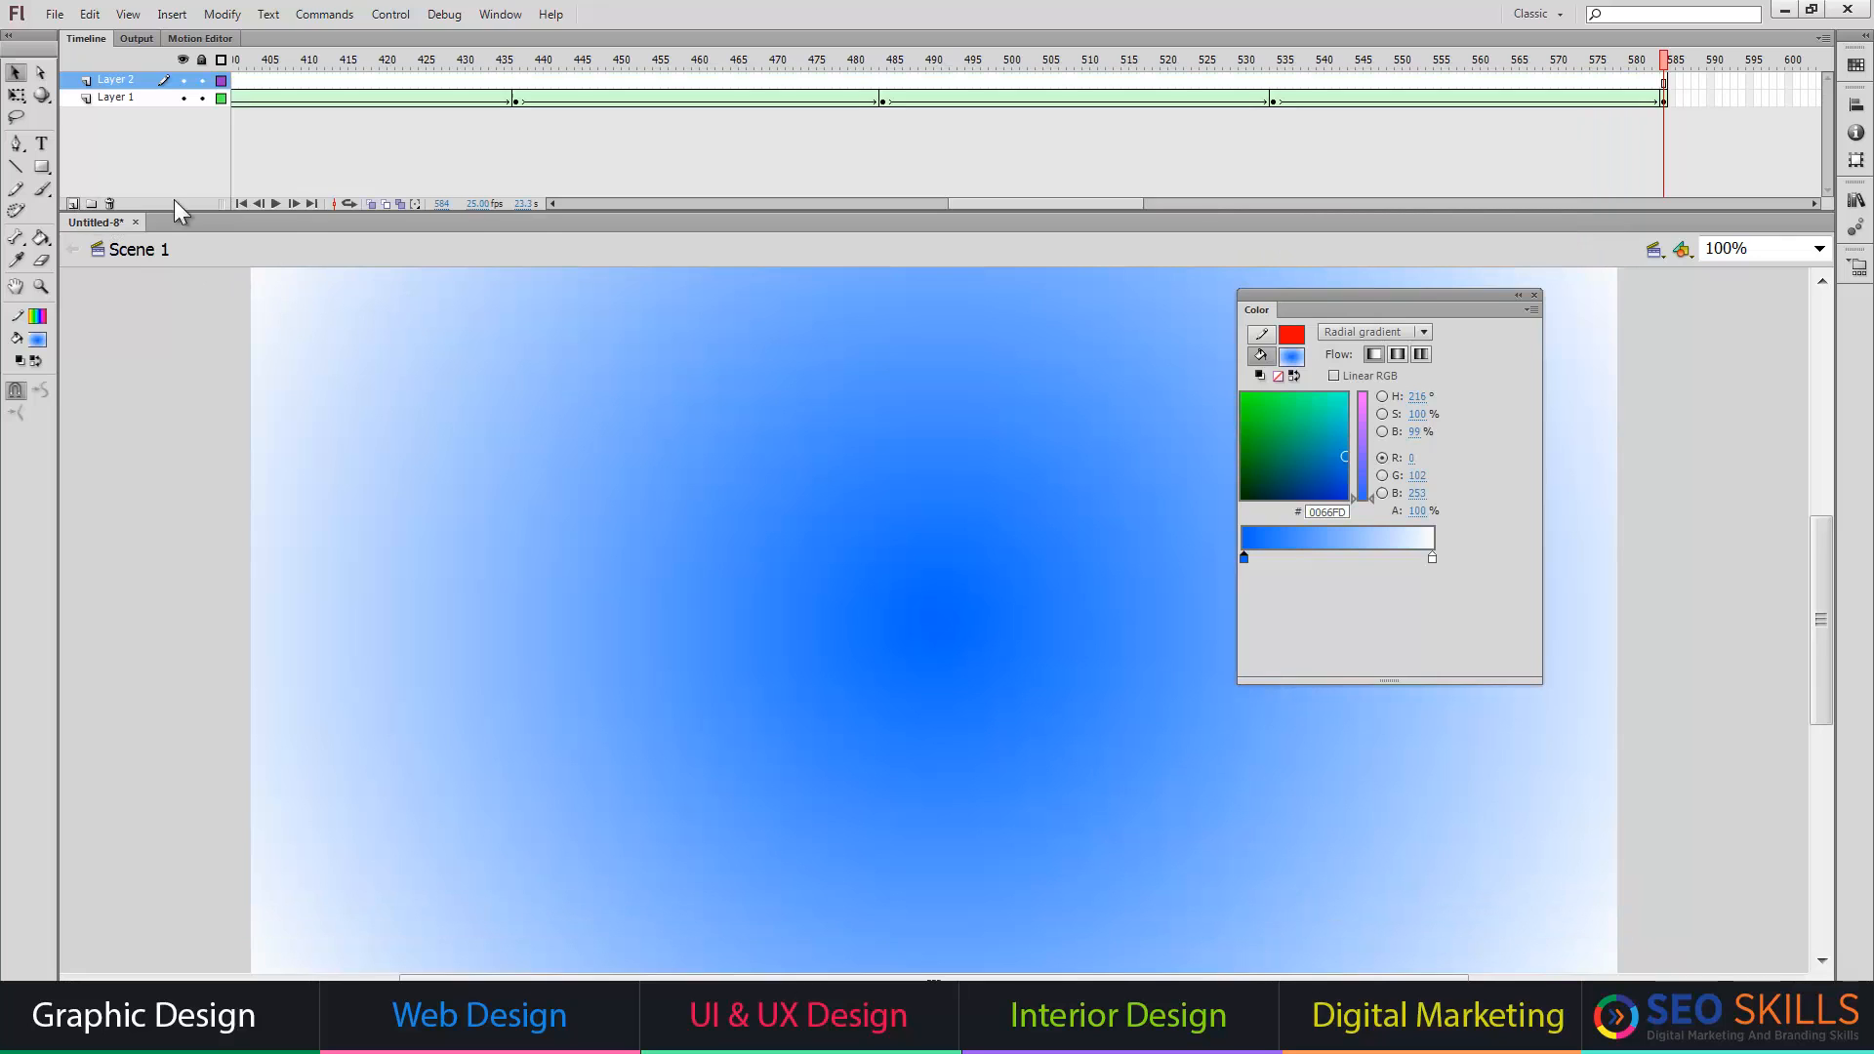
left_click(1534, 295)
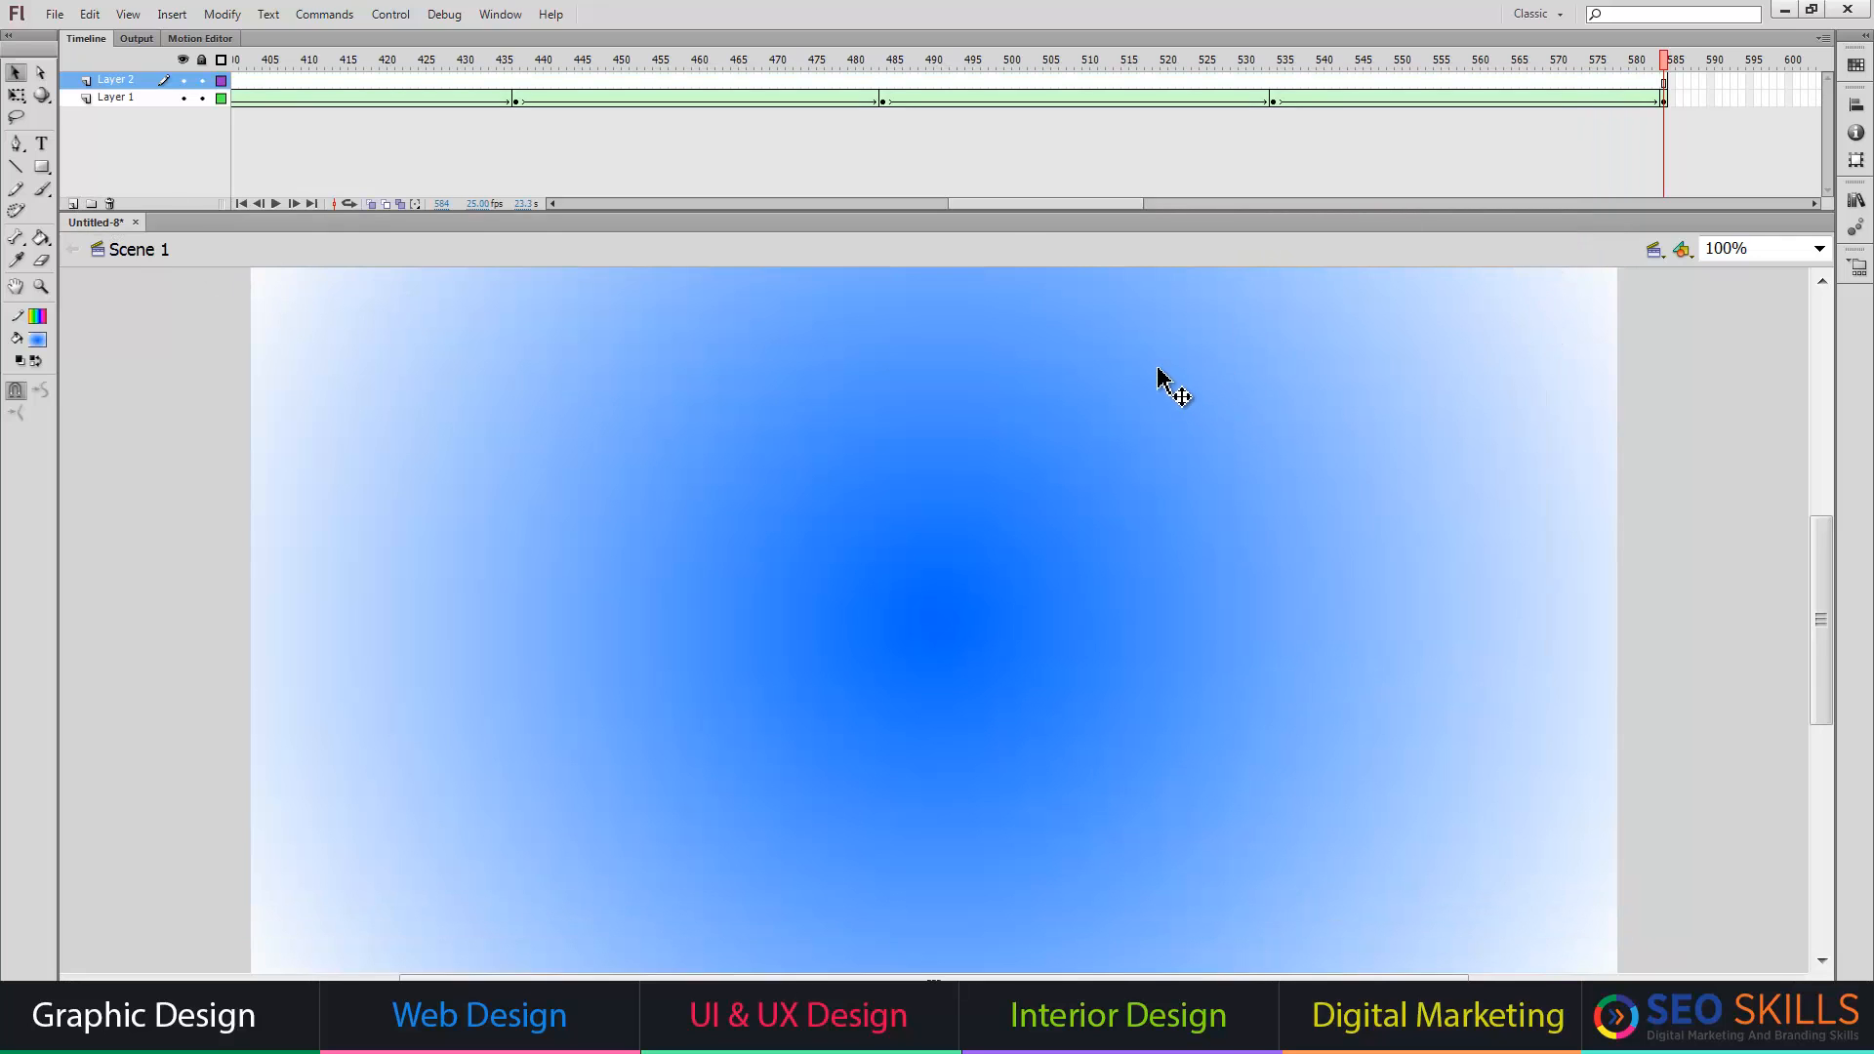
- Check the stage dimensions in the document settings and compare them with the image size of the layered picture in Photoshop
key("ctrl+j")
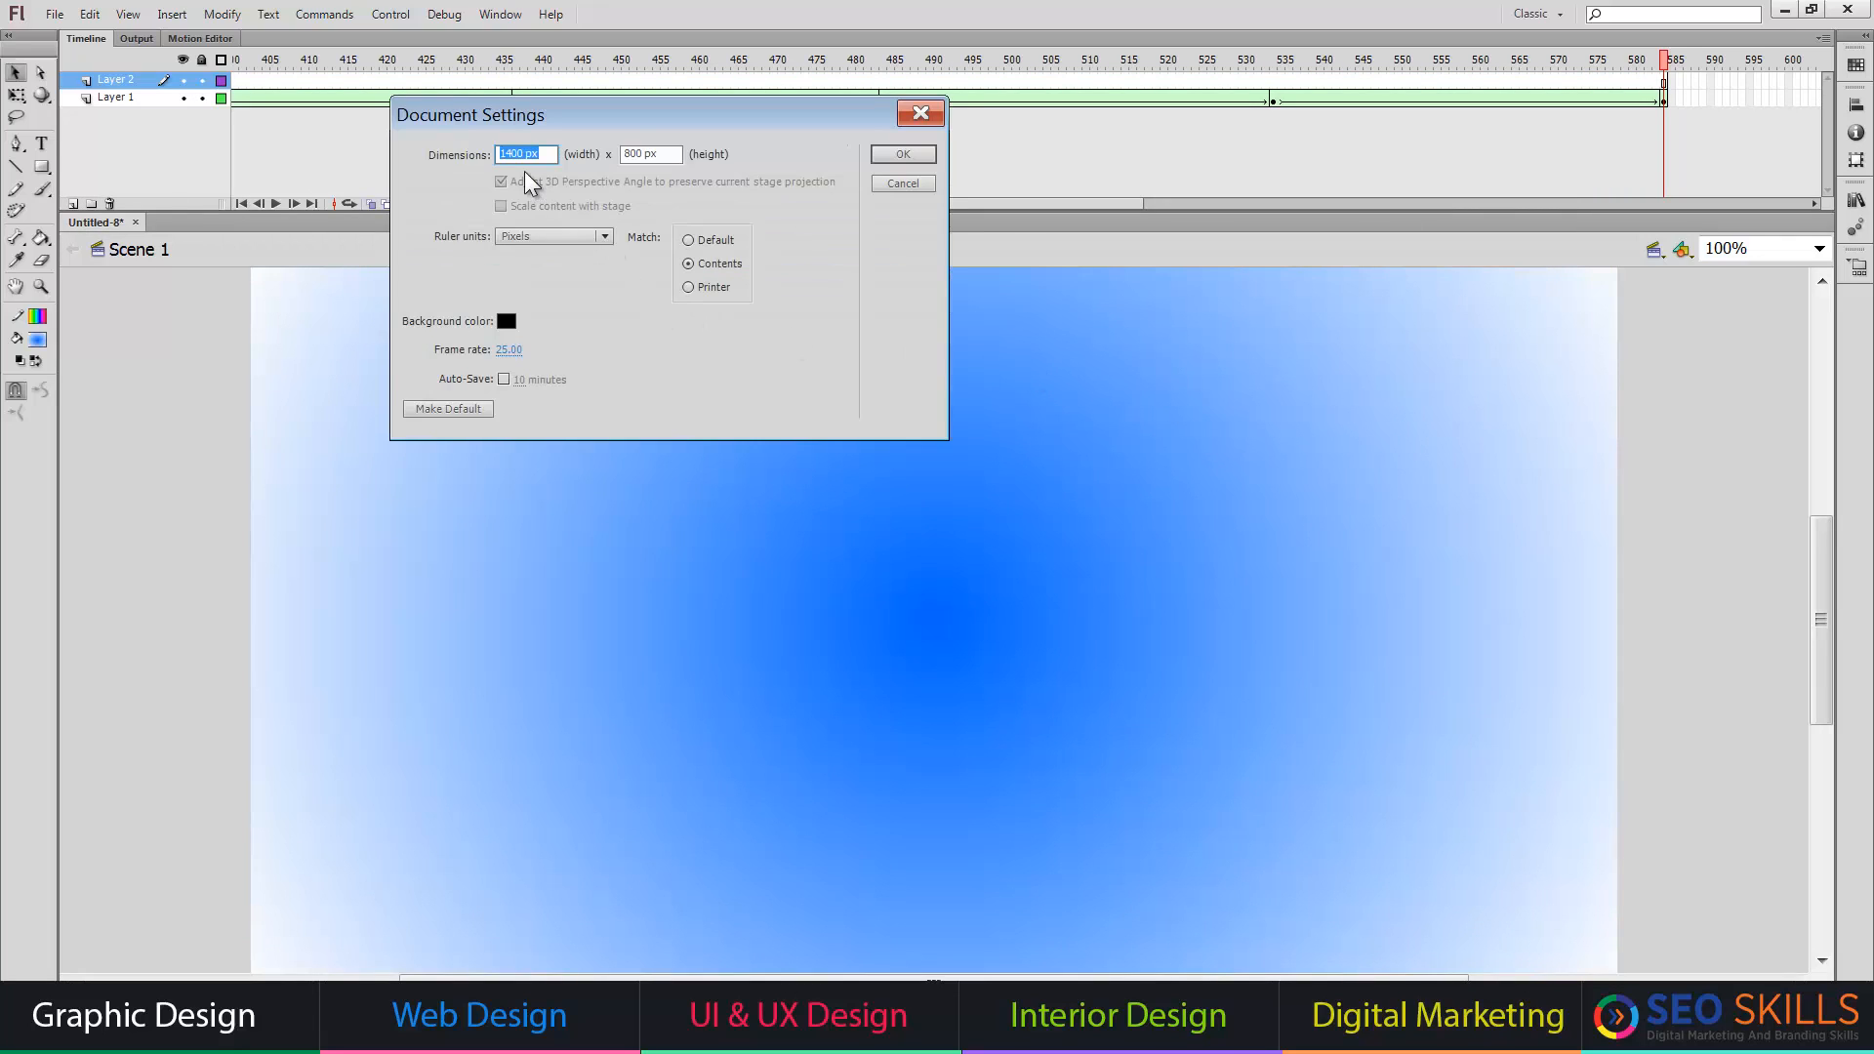
left_click(902, 183)
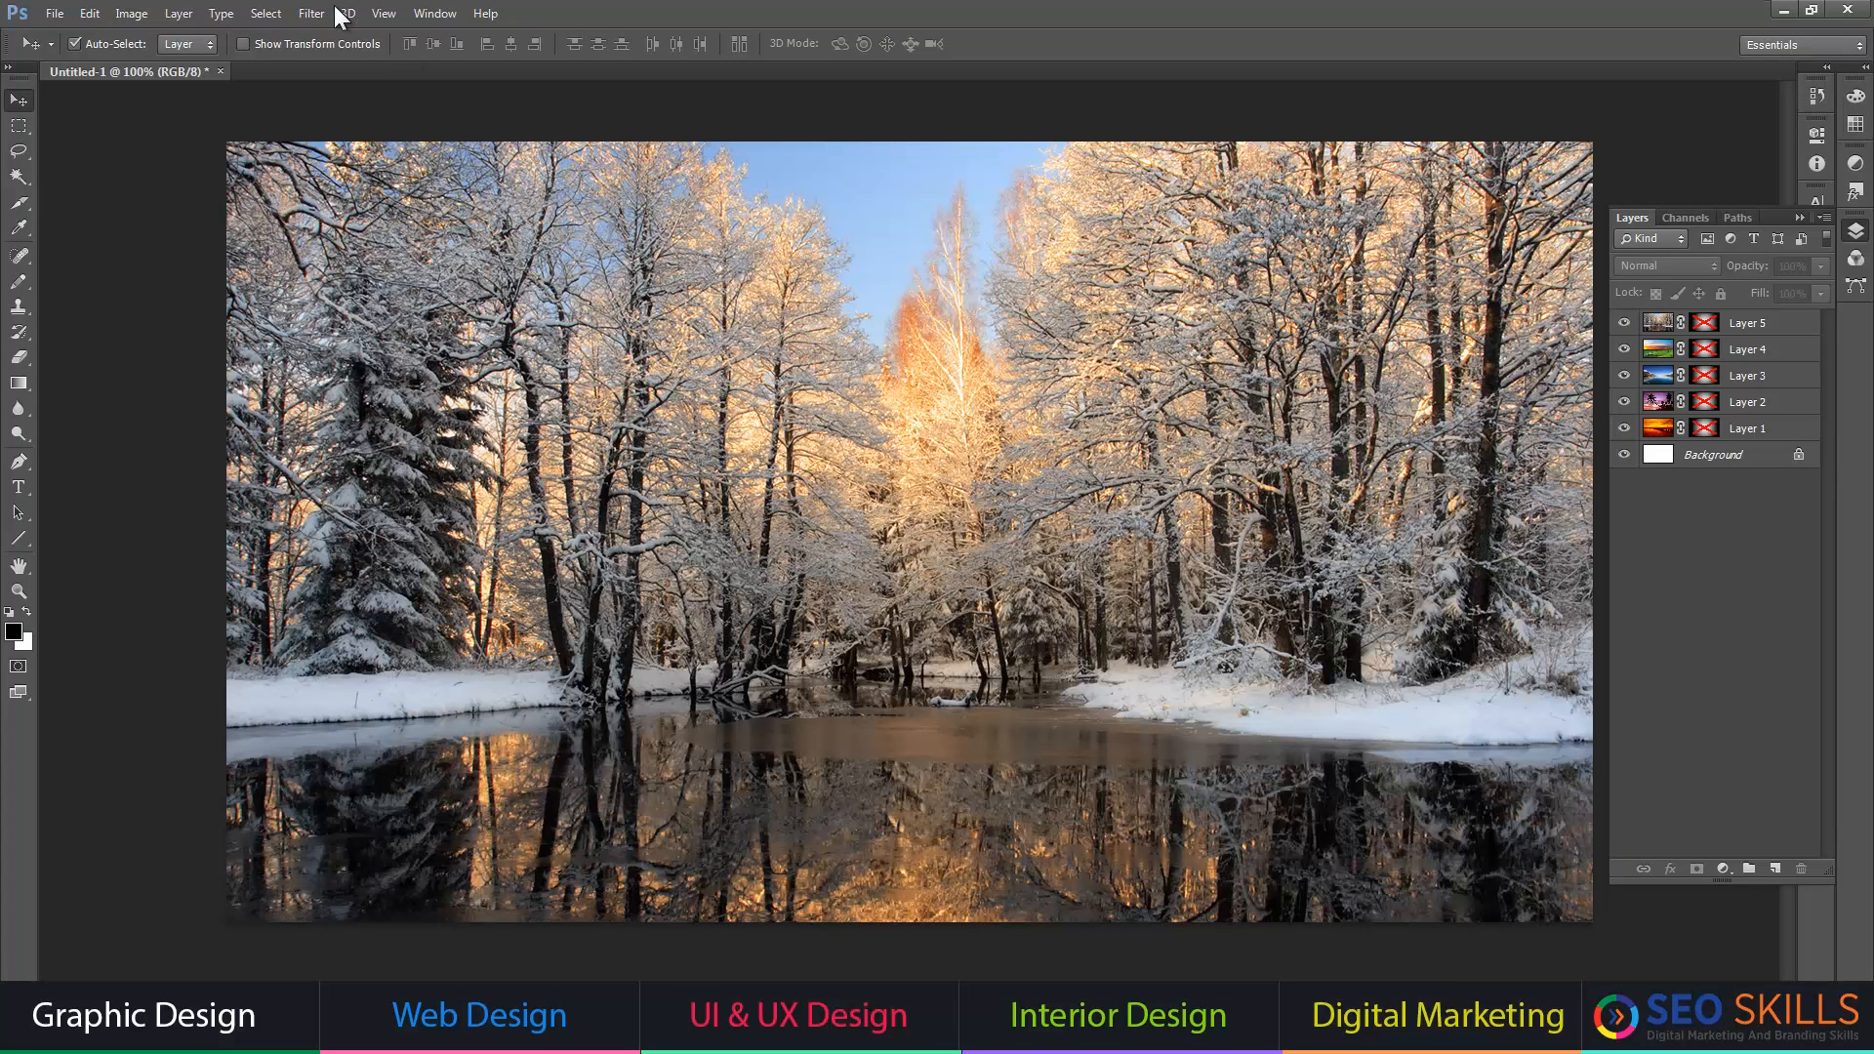
left_click(134, 14)
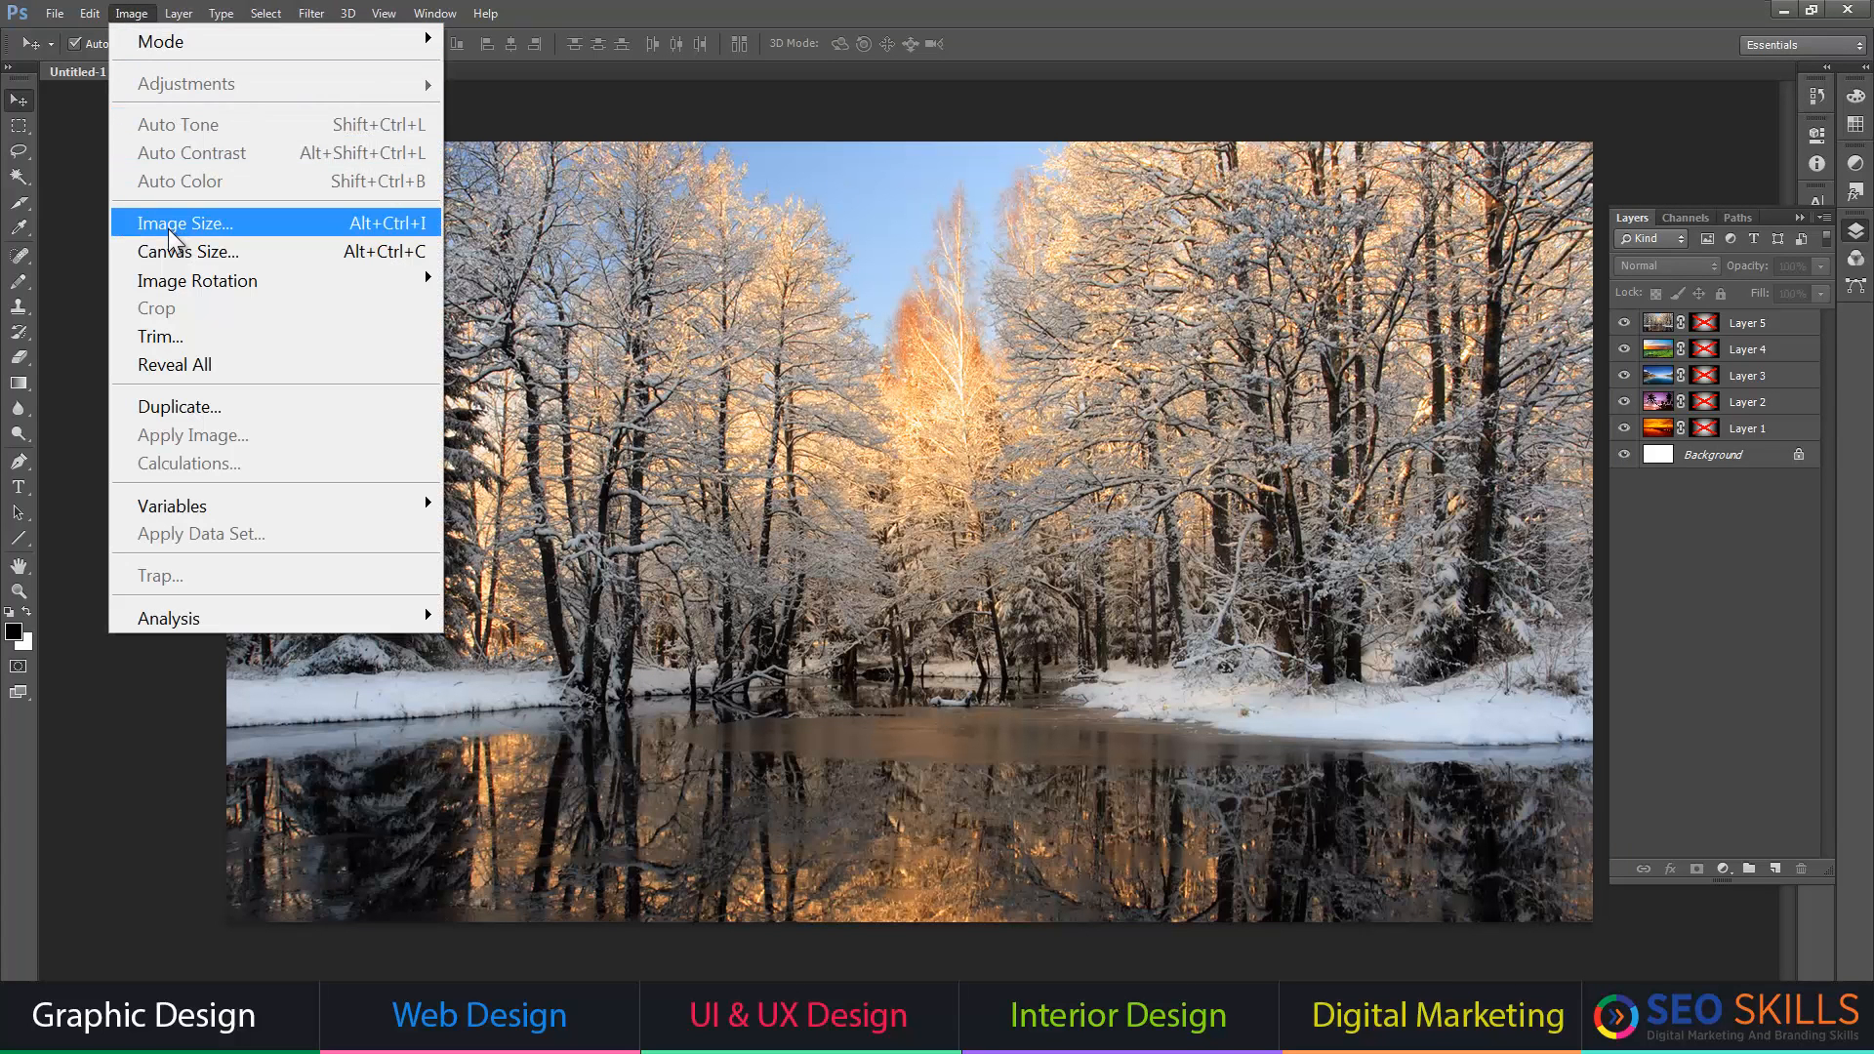
left_click(168, 224)
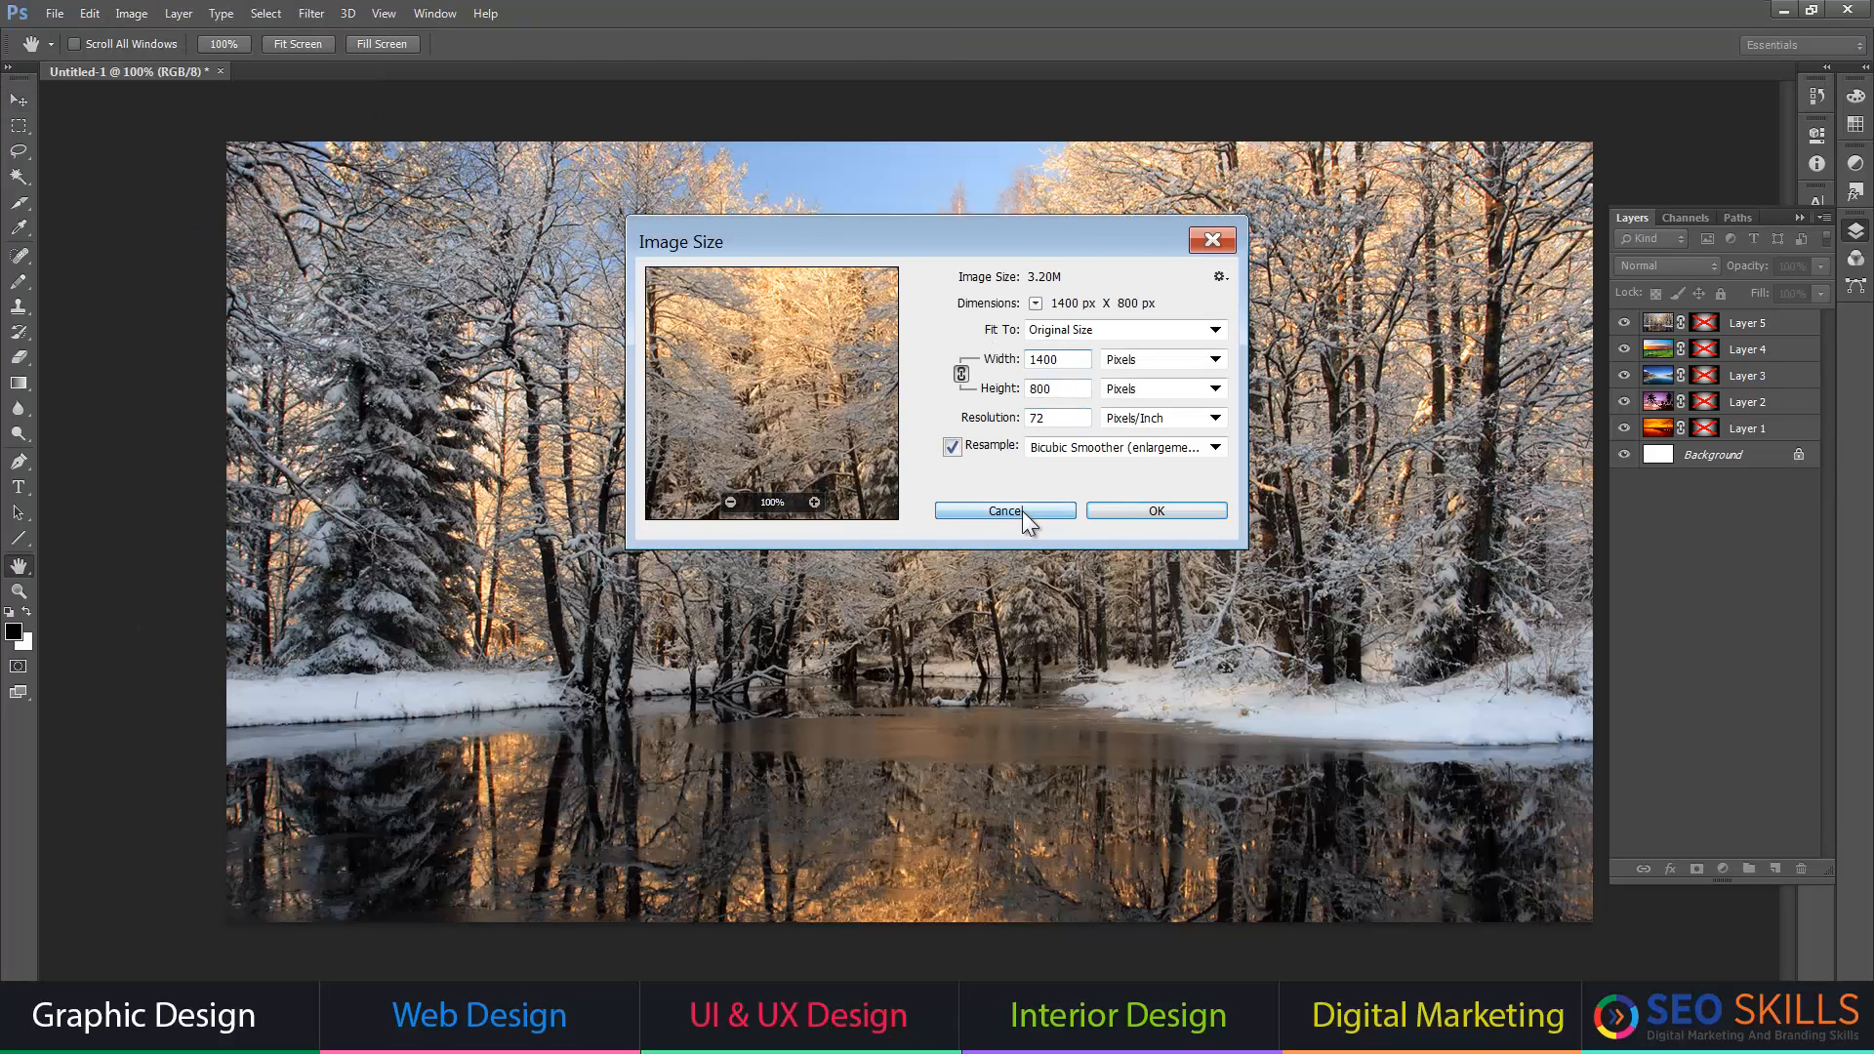
left_click(1020, 511)
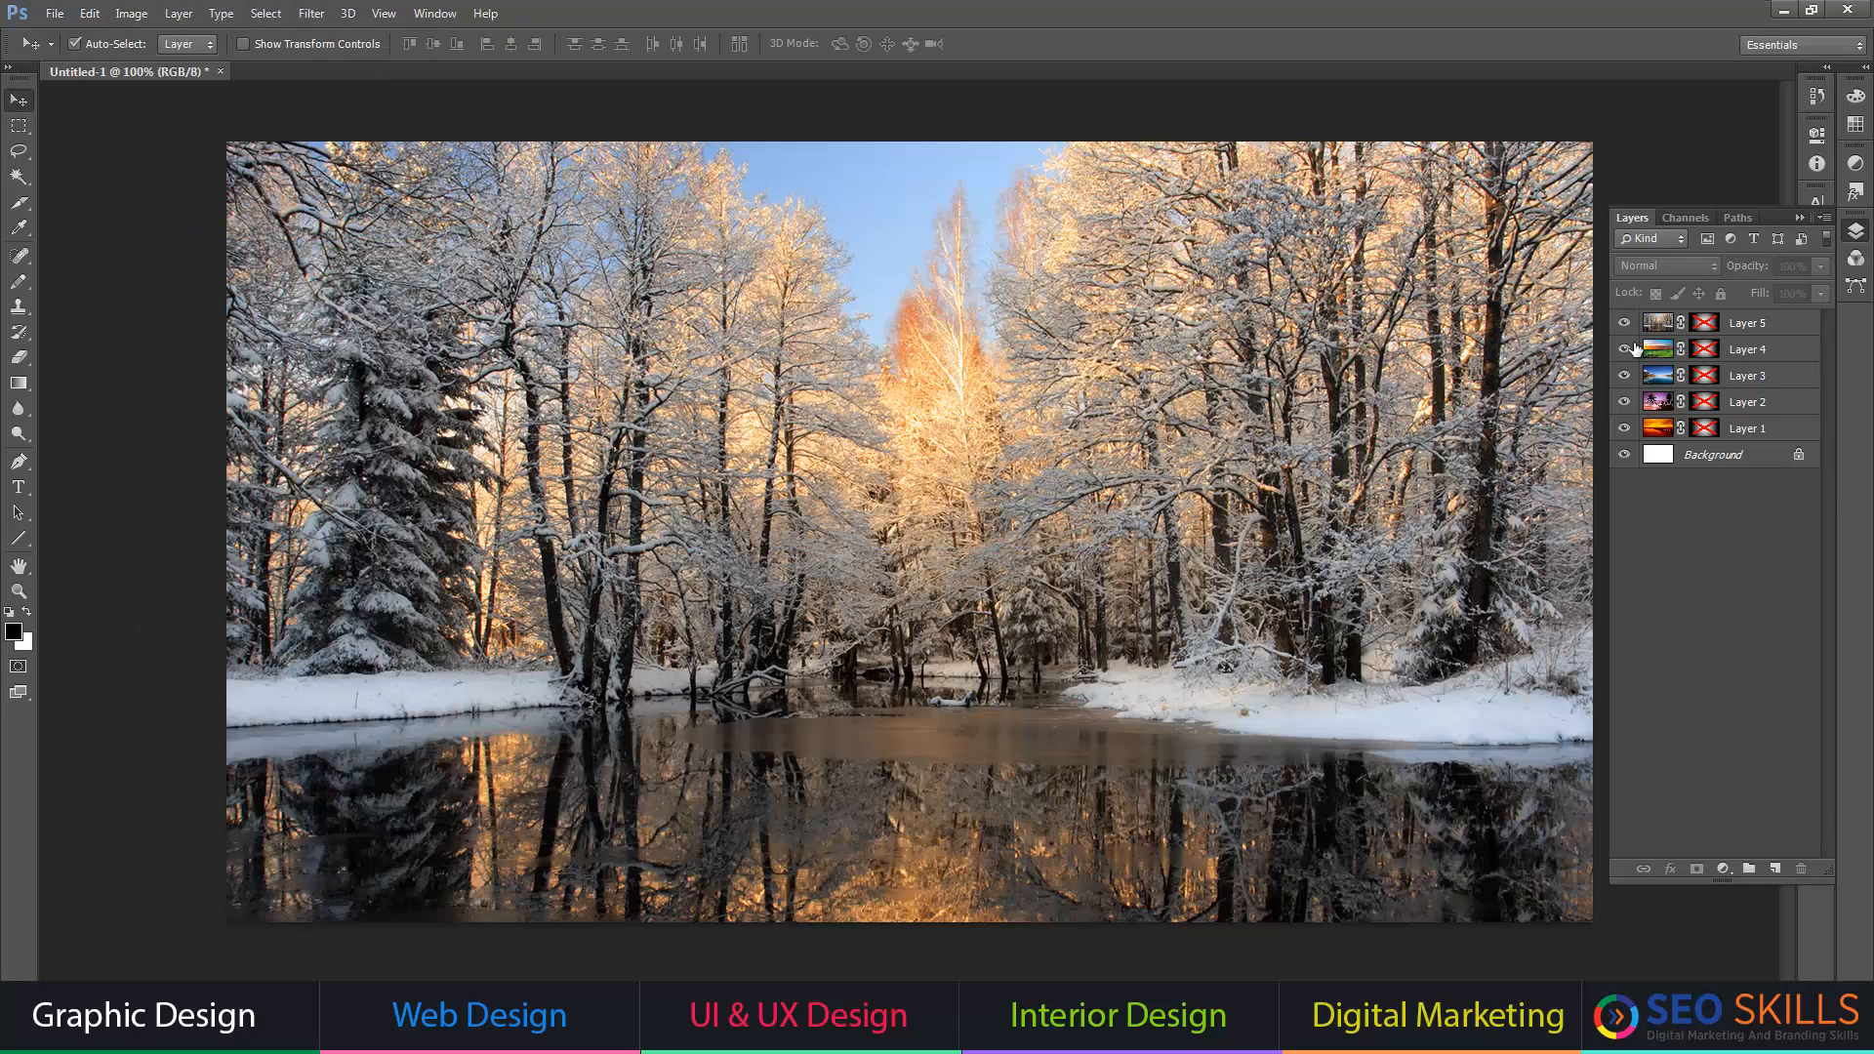
- Enable Layer 5's mask and show that layer alone, and do the same for Layer 4 with Layer 5 hidden
left_click(1706, 328, "shift")
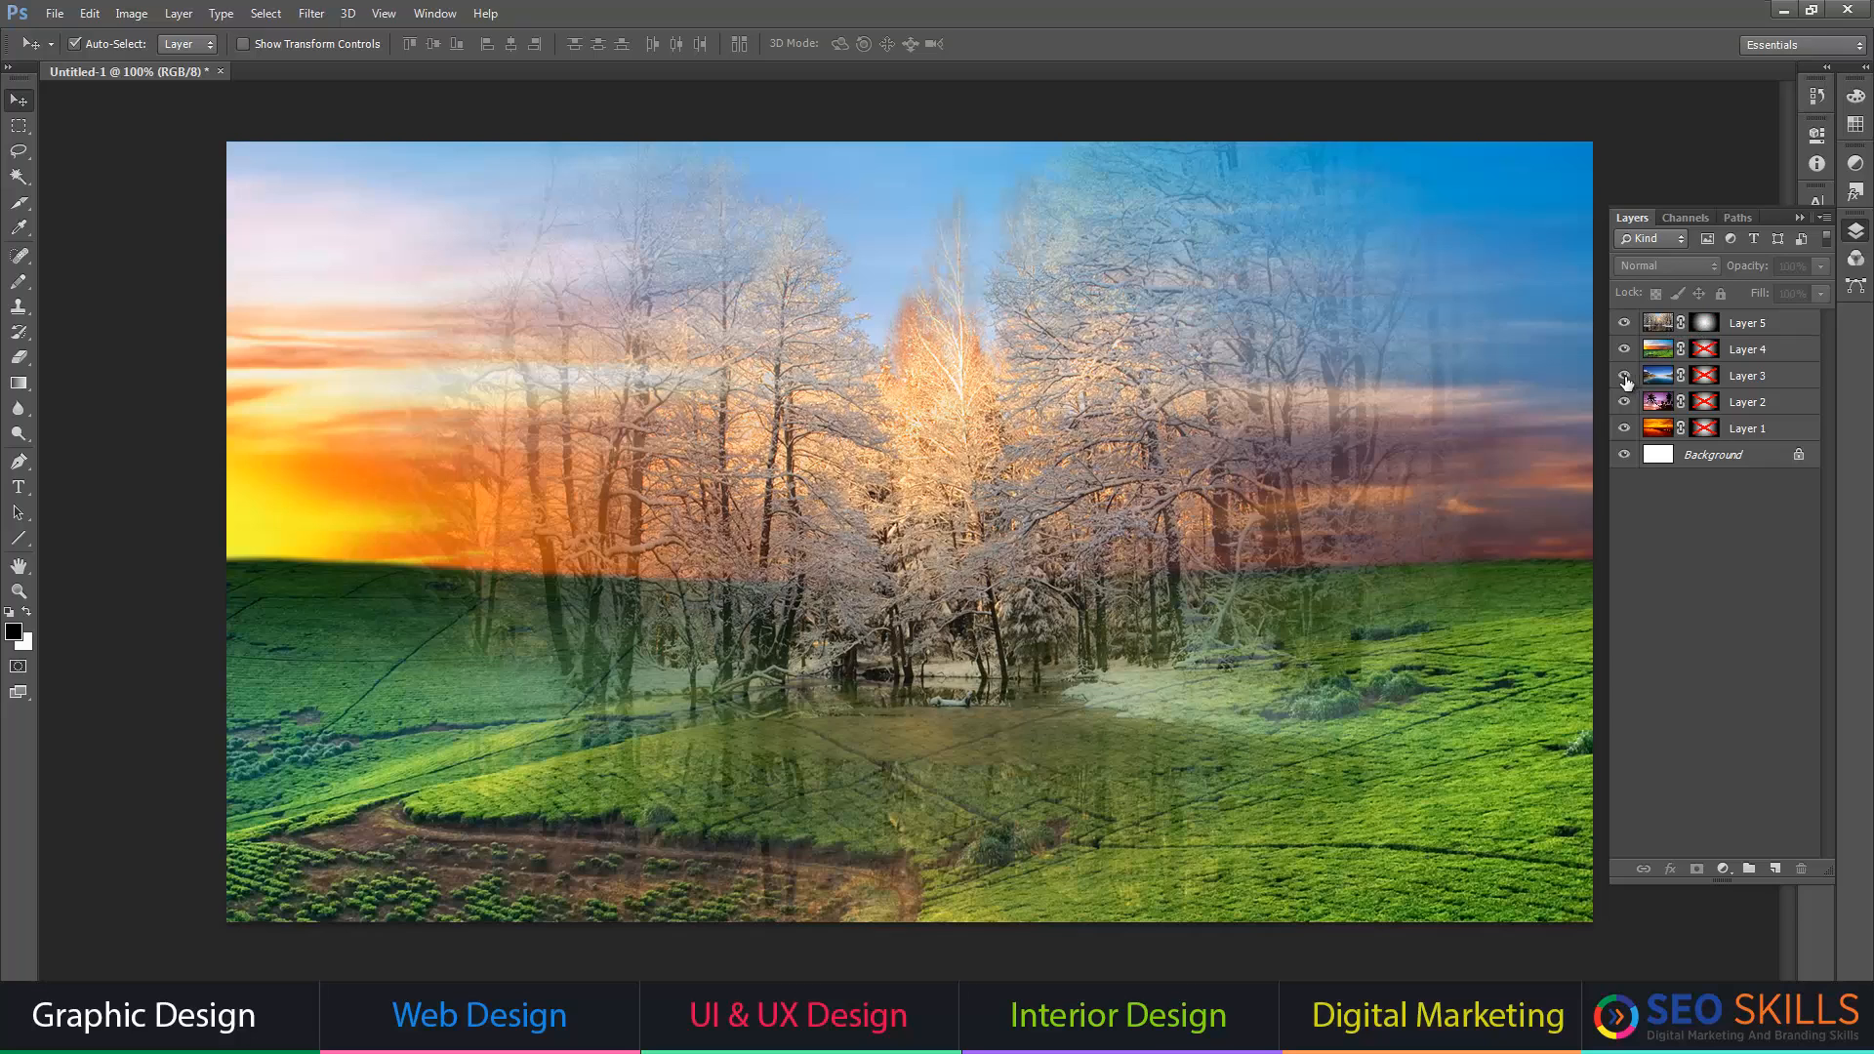
left_click_drag(1621, 432, 1623, 455)
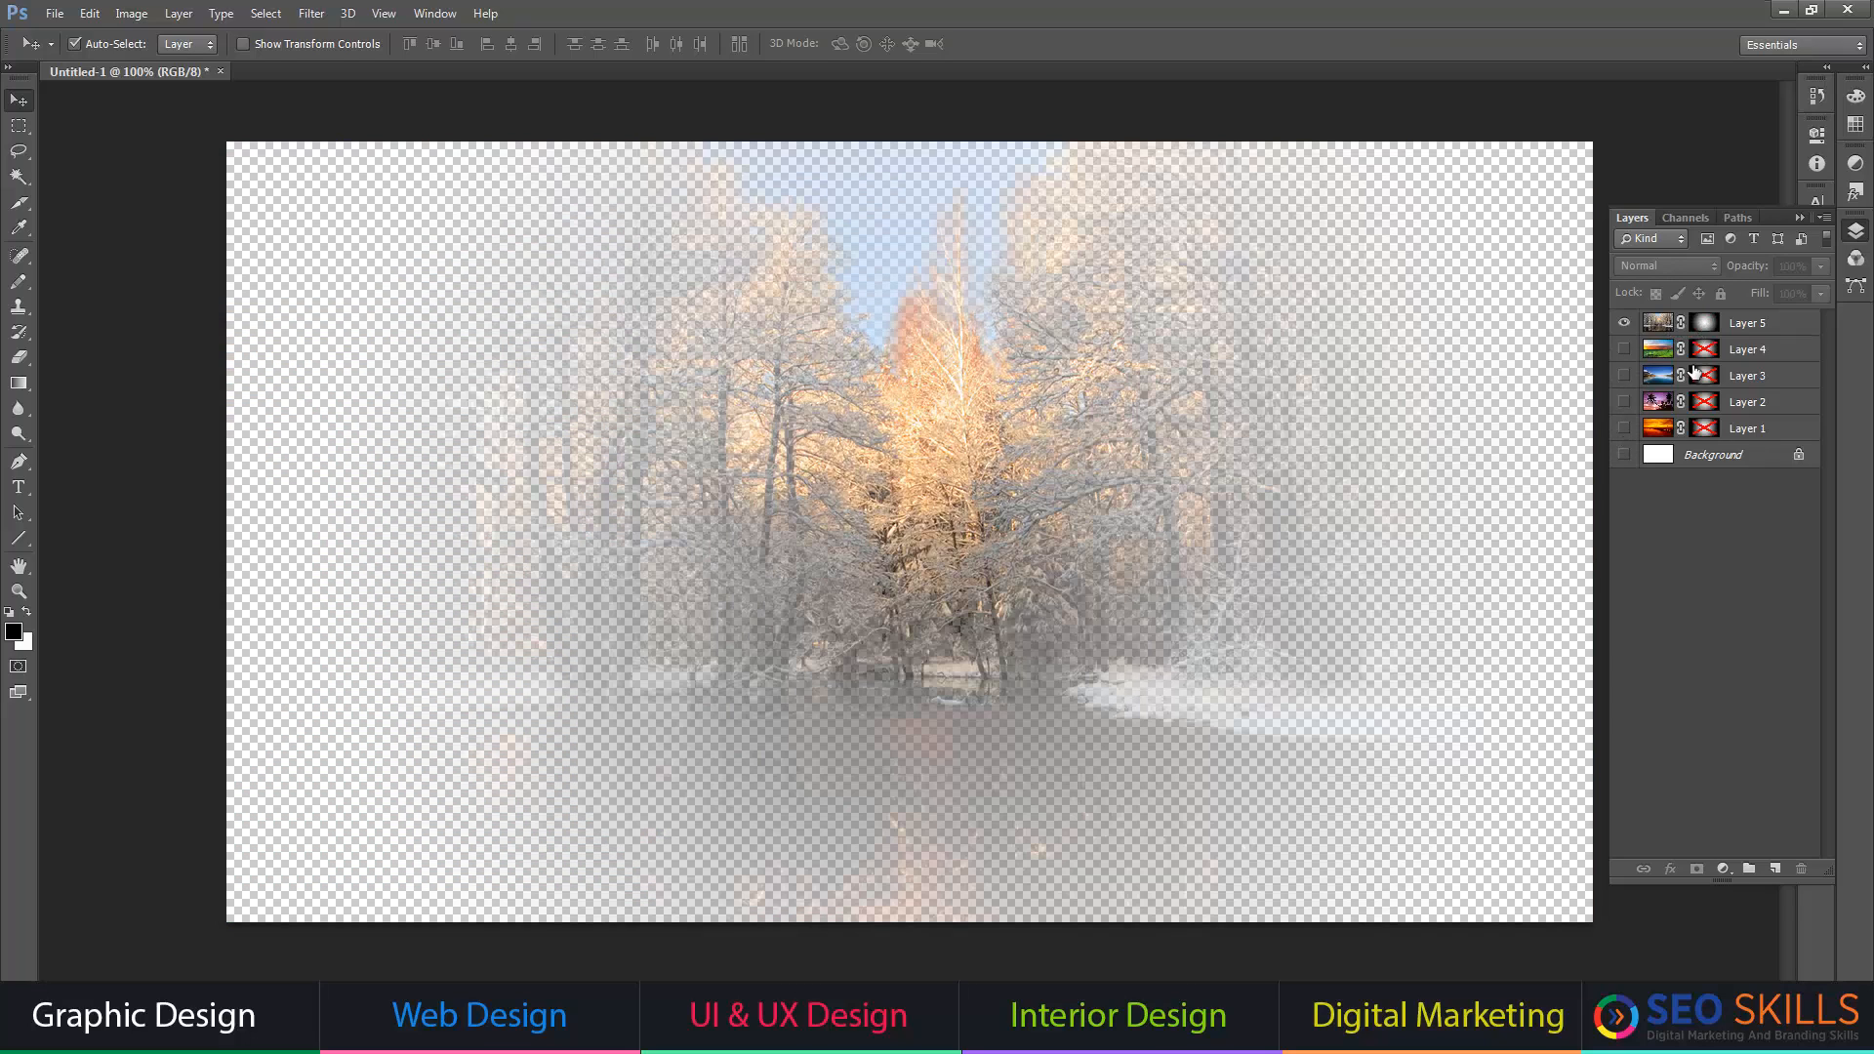
left_click(1624, 322)
left_click(1624, 349)
left_click(1704, 352, "shift")
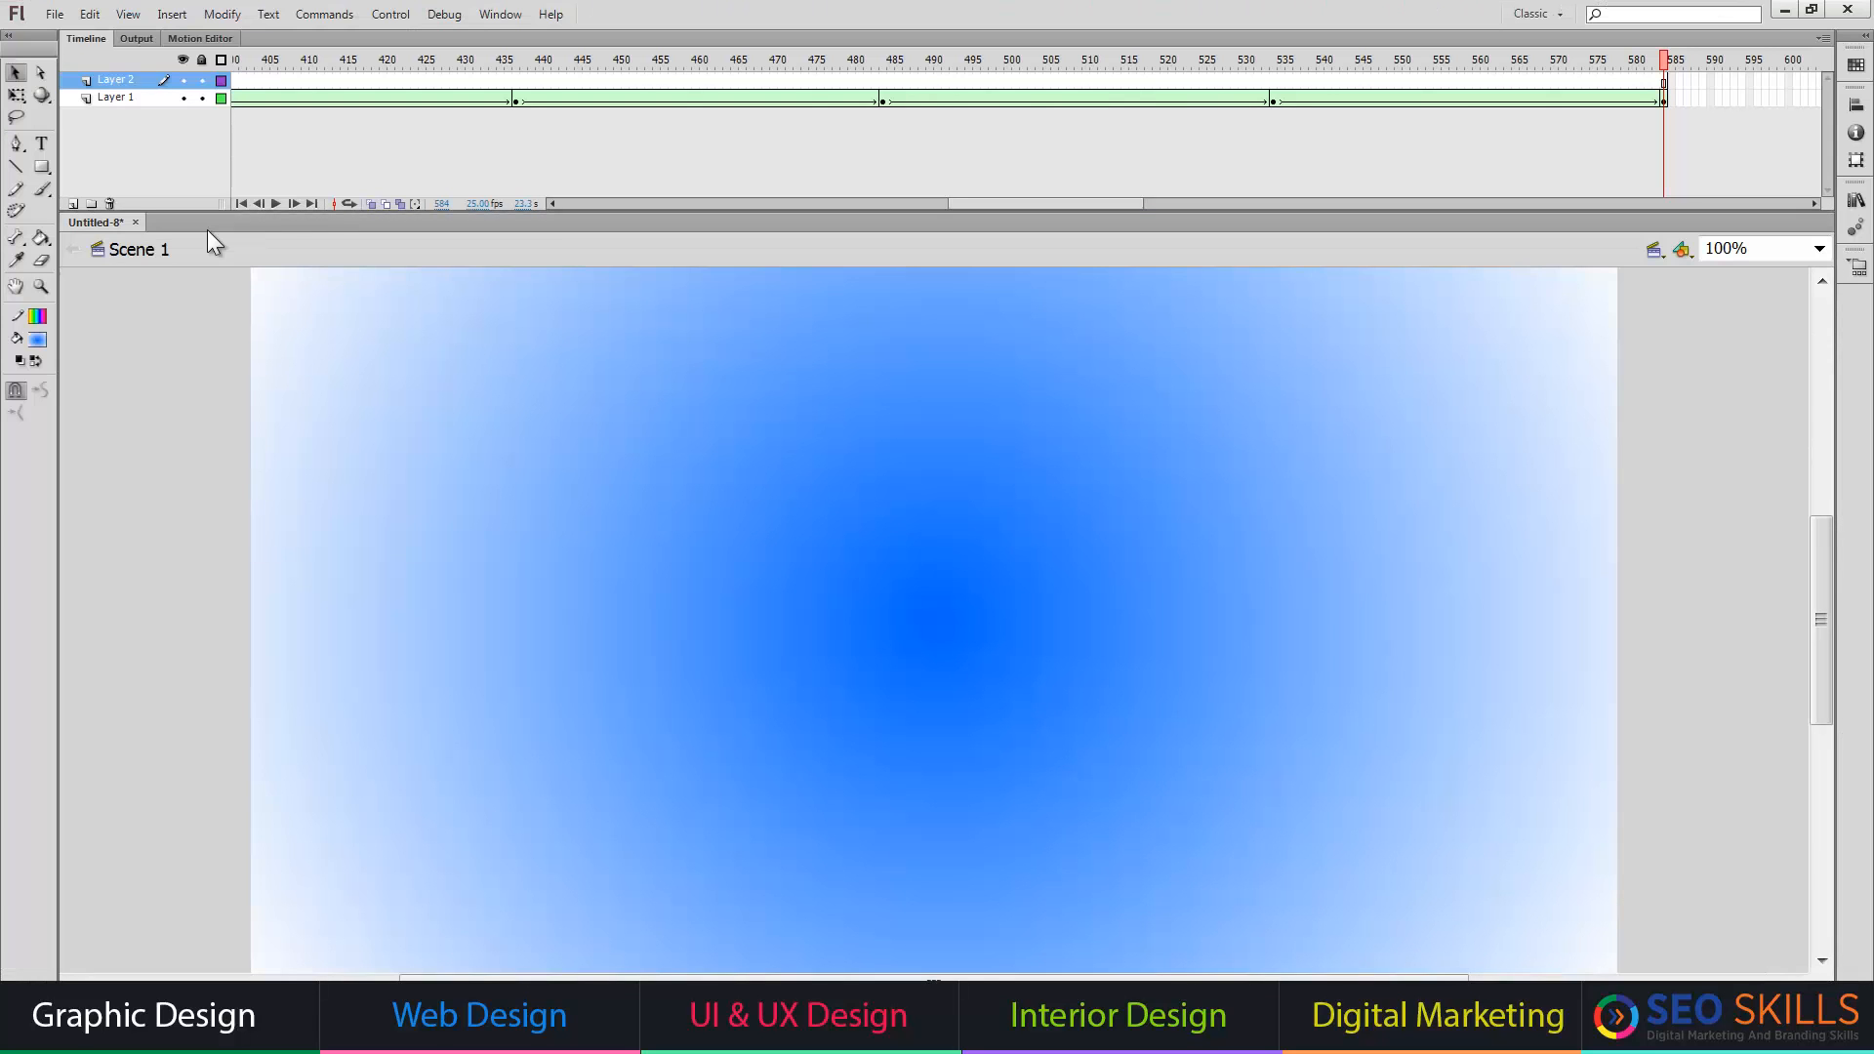
- Import the pictures 1.png to 5.png from the 1400x800 folder on My Assets (E:), and clear the placed copies from the stage
key("ctrl+r")
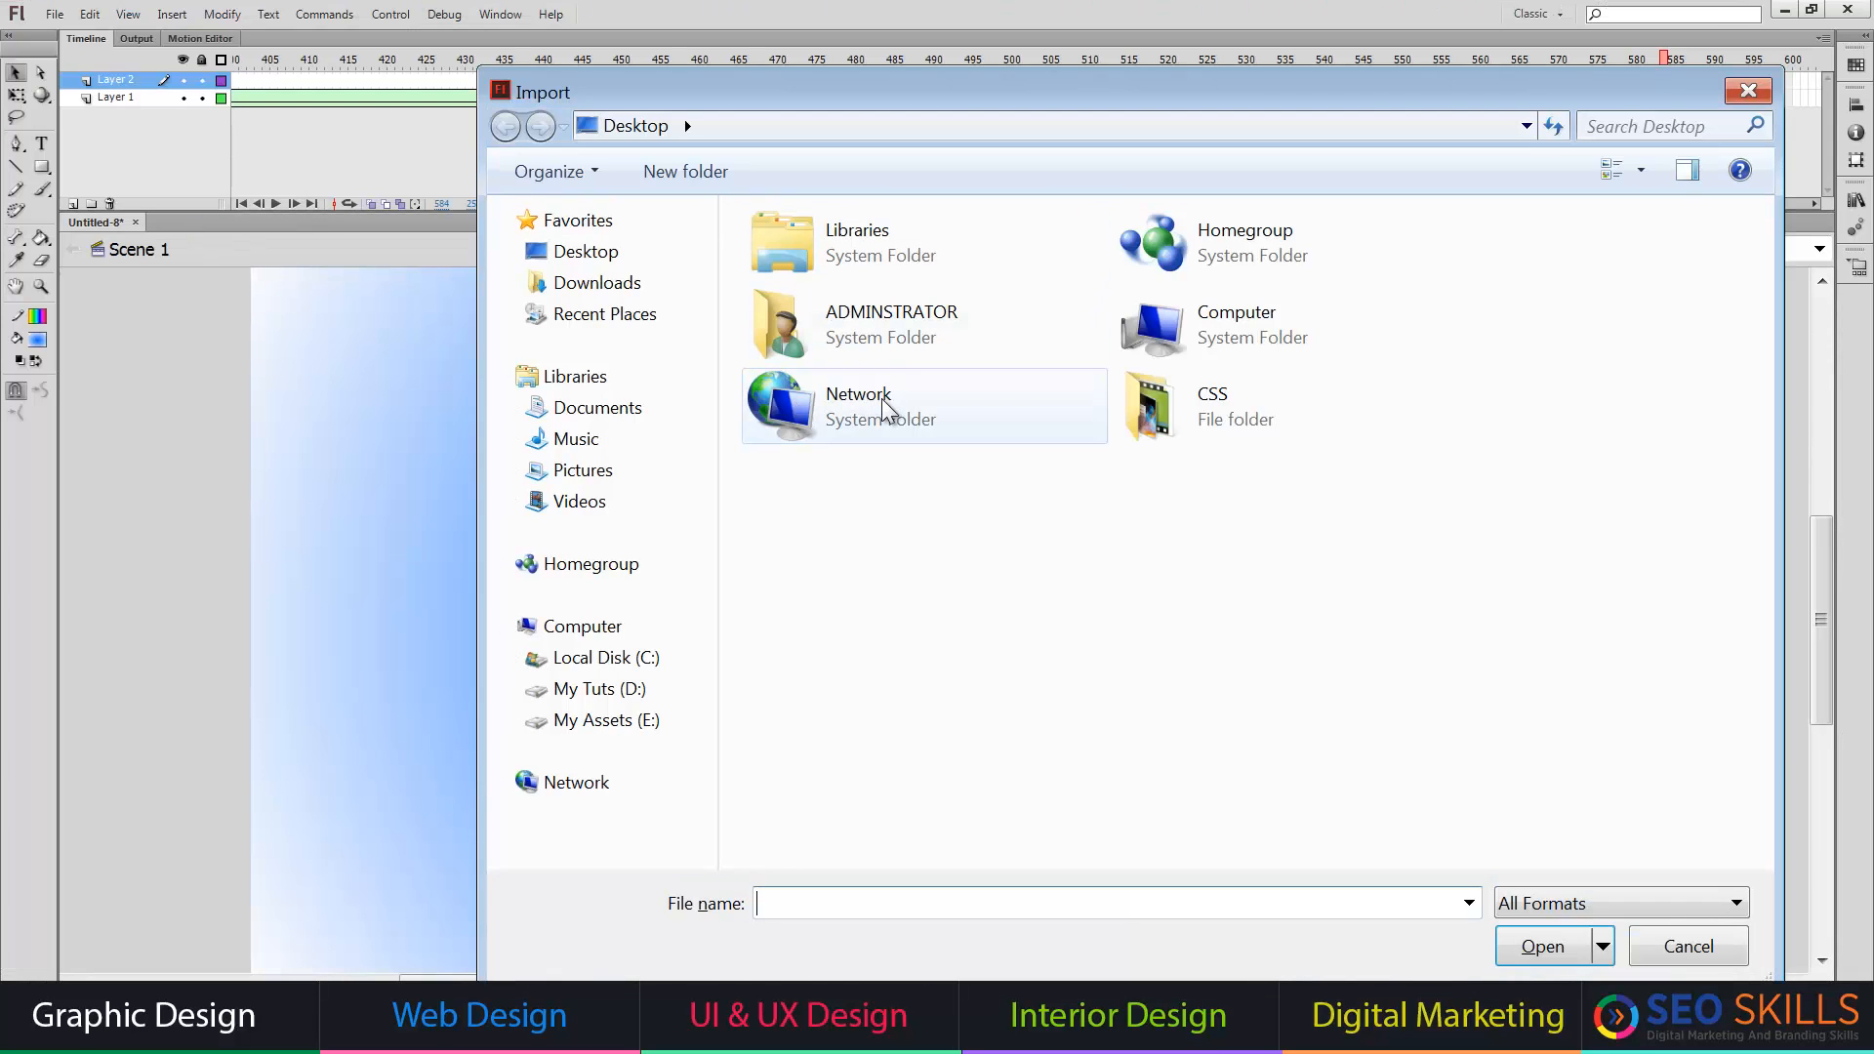
double_click(1155, 334)
double_click(960, 366)
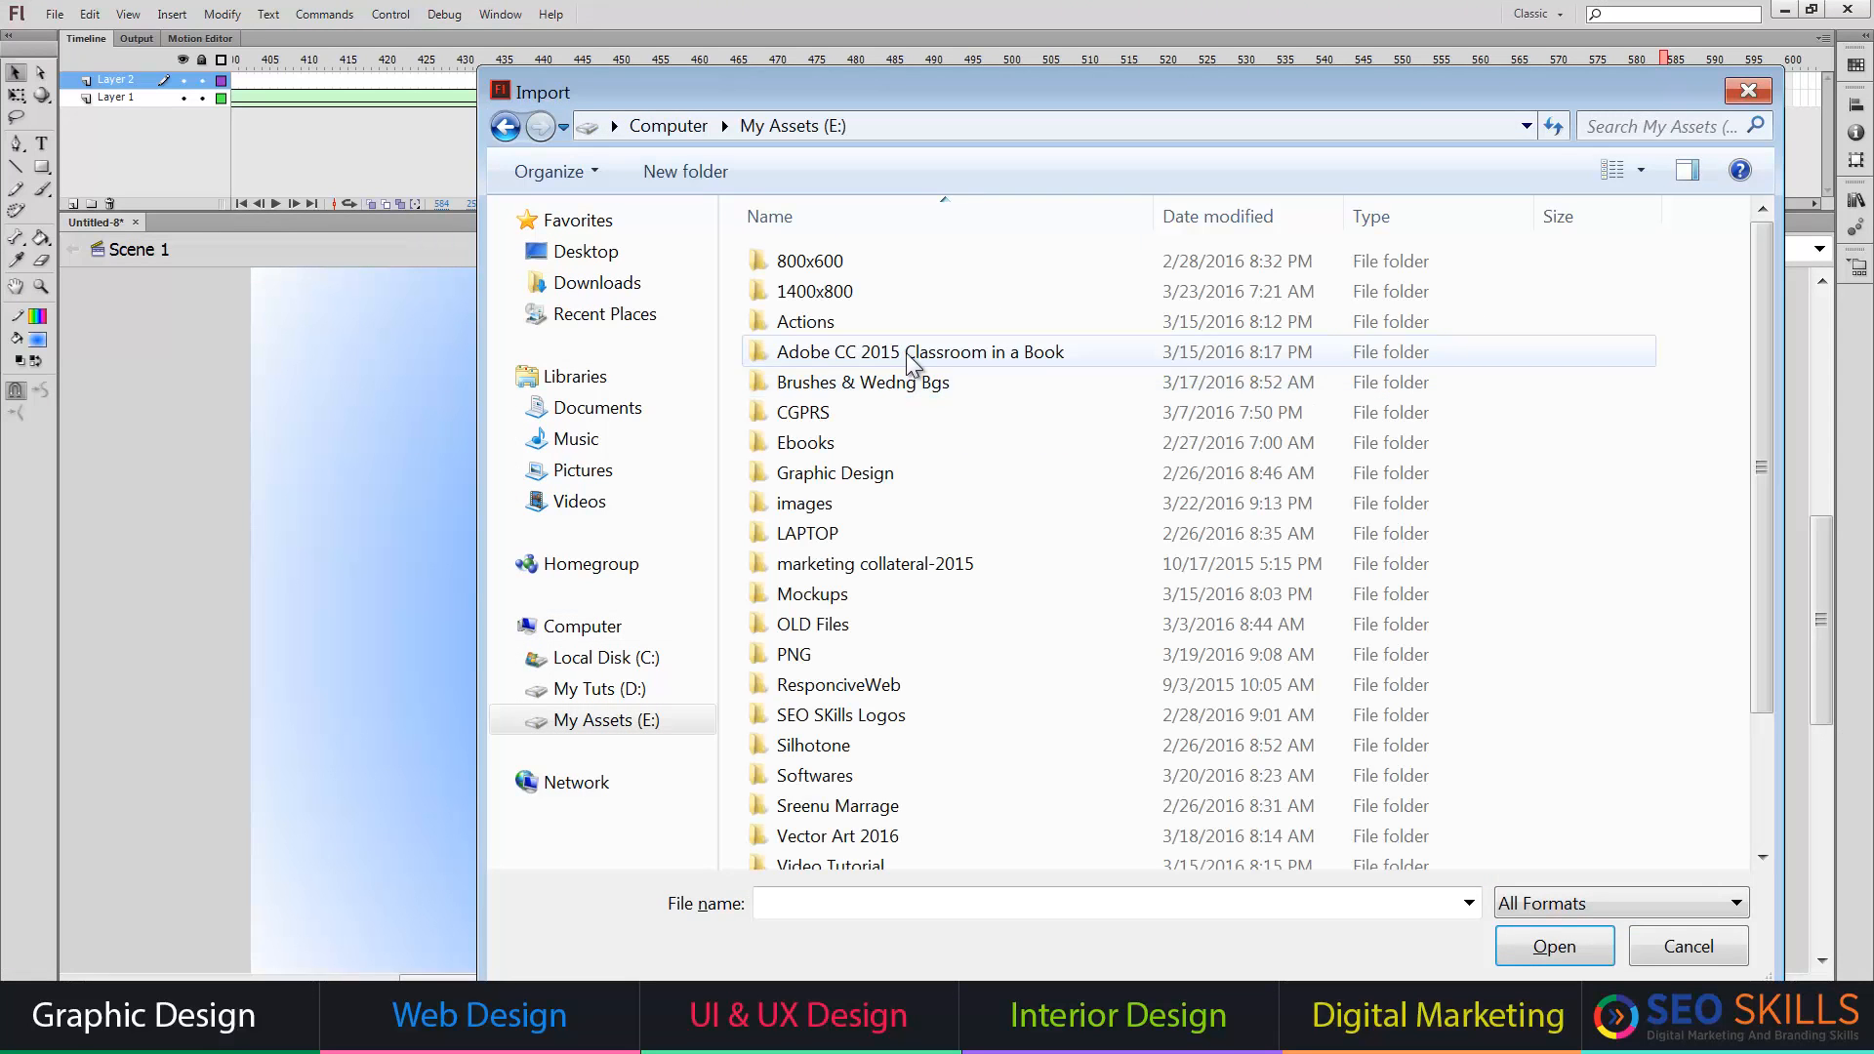
double_click(834, 320)
key("BackSpace")
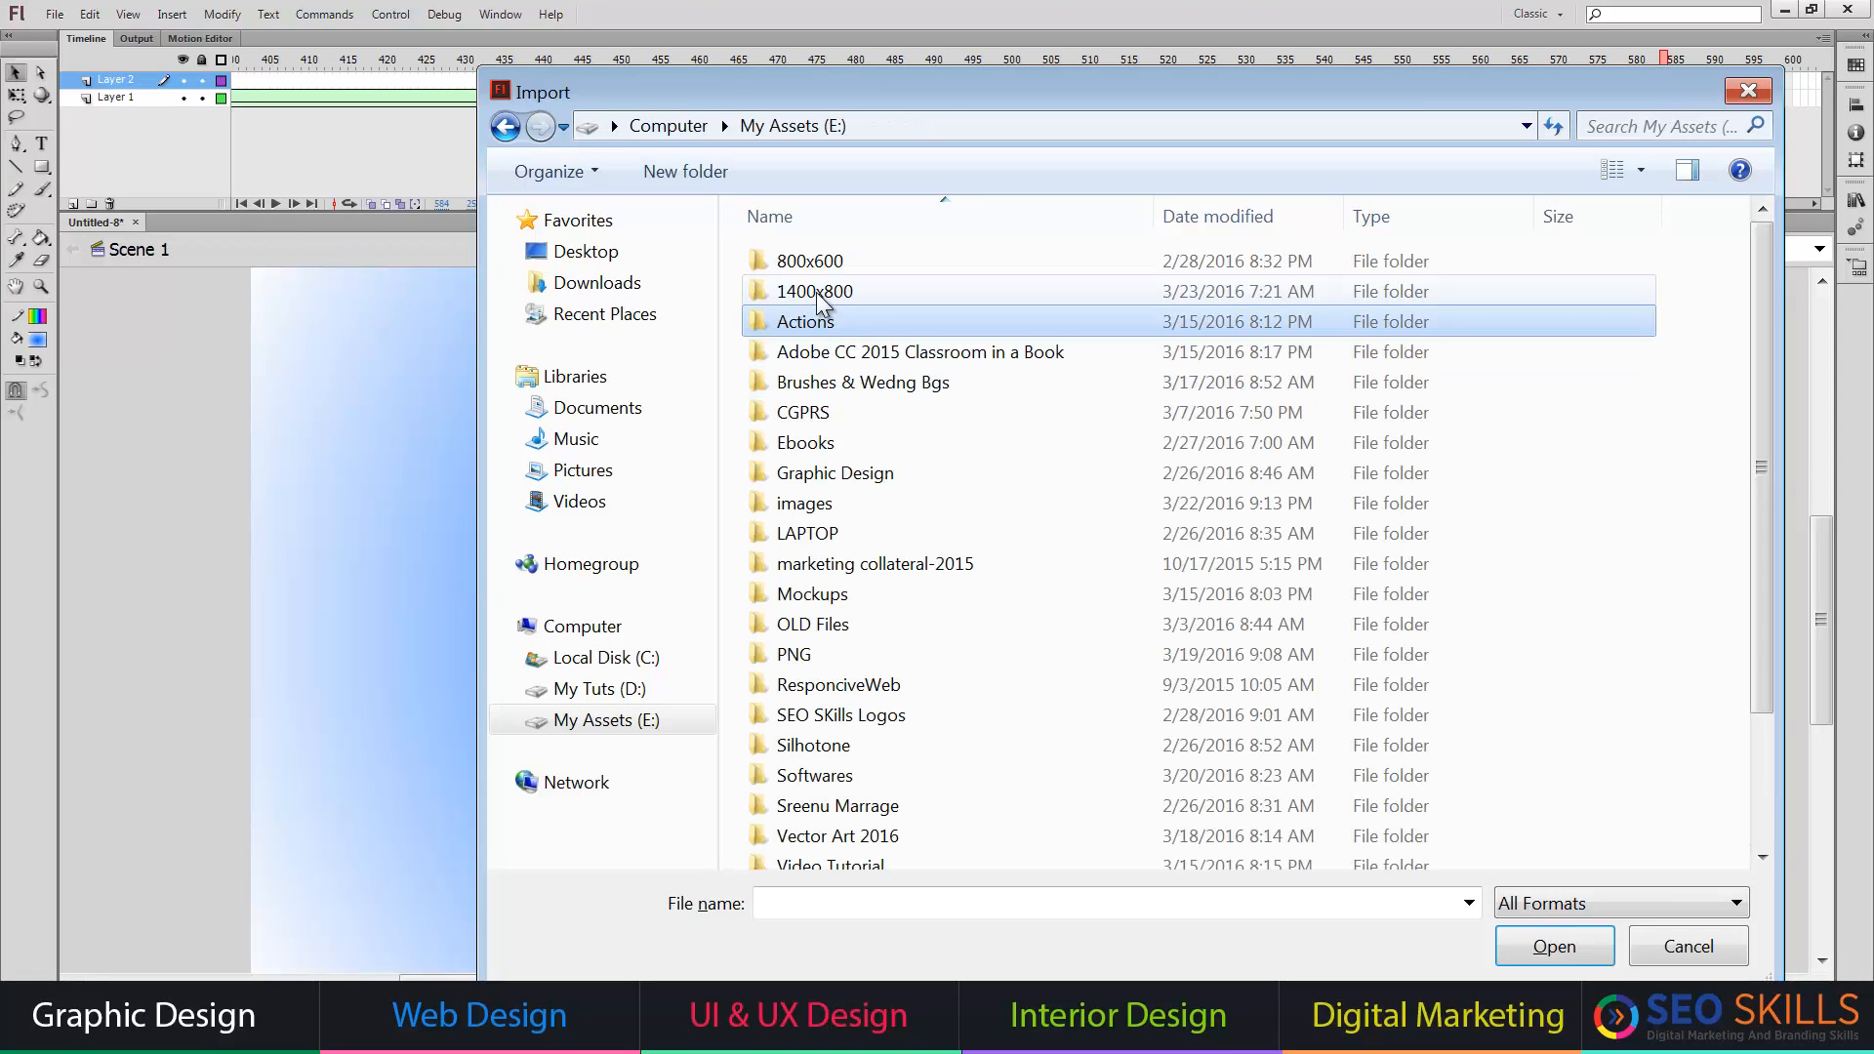
double_click(816, 291)
key("ctrl+a")
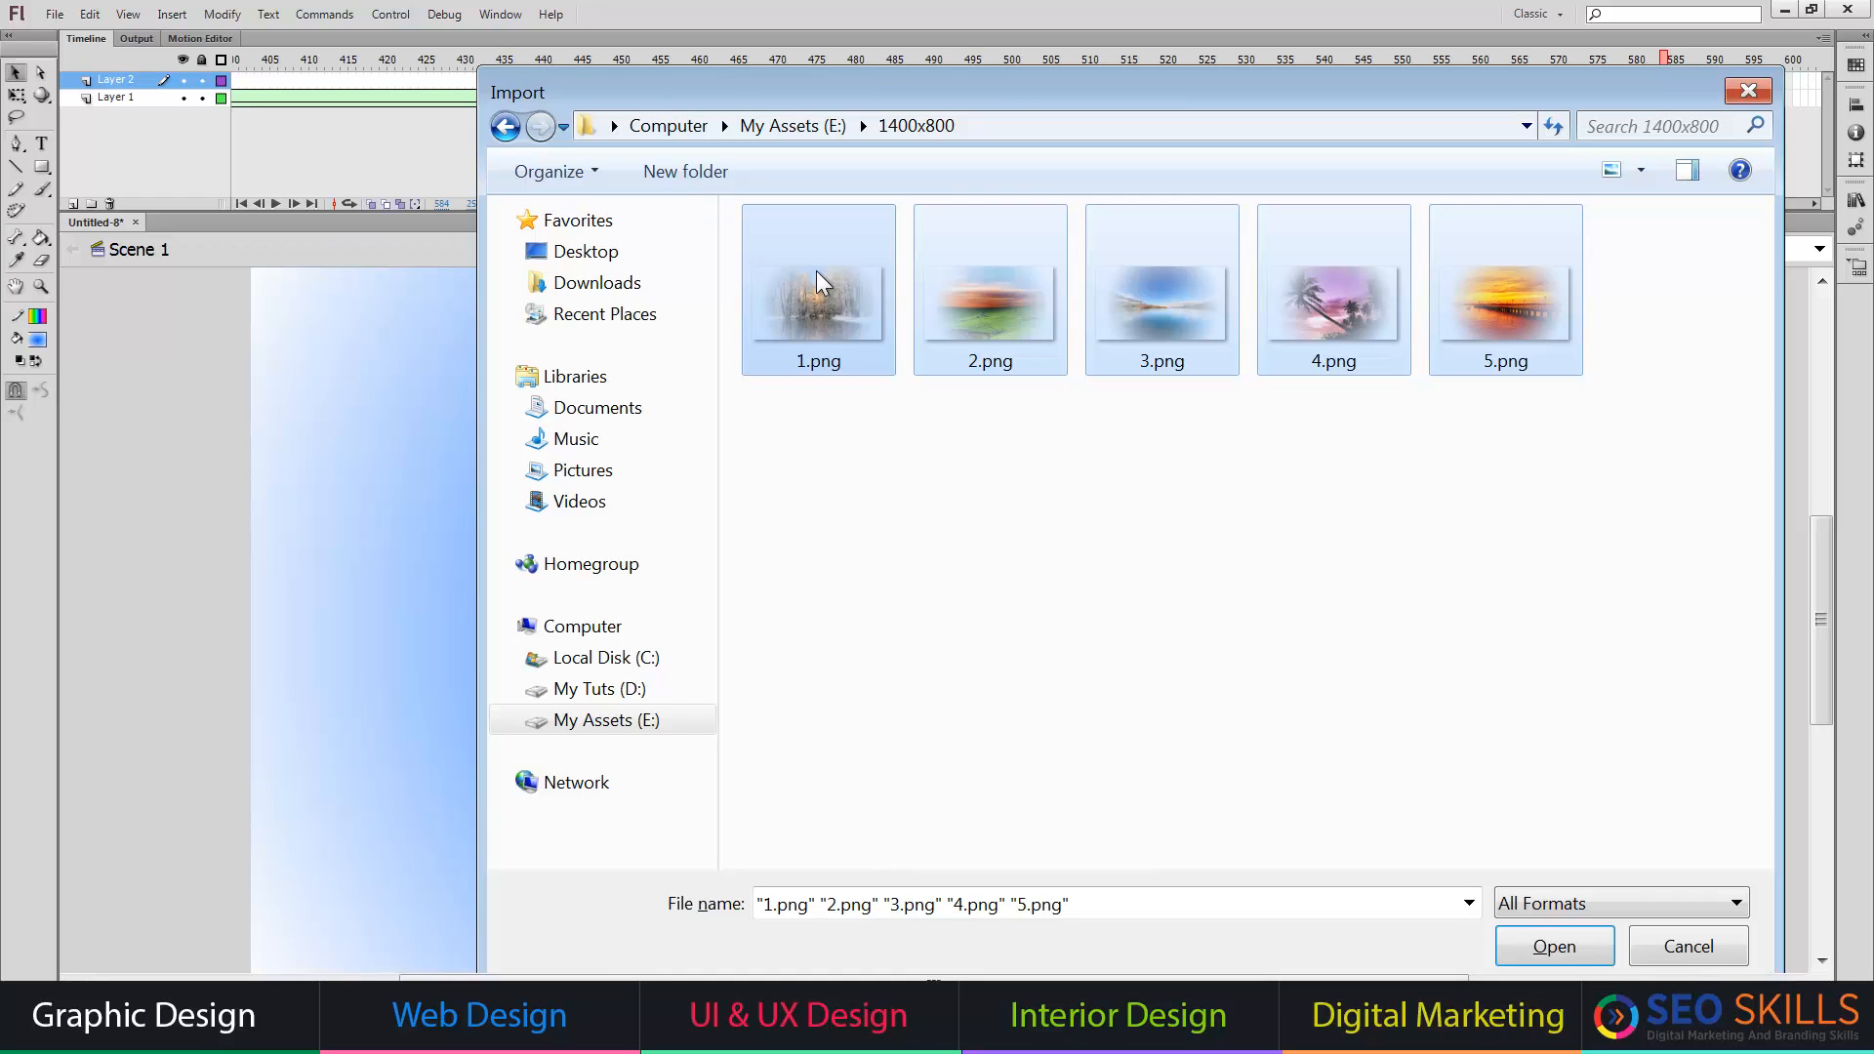
key("Return")
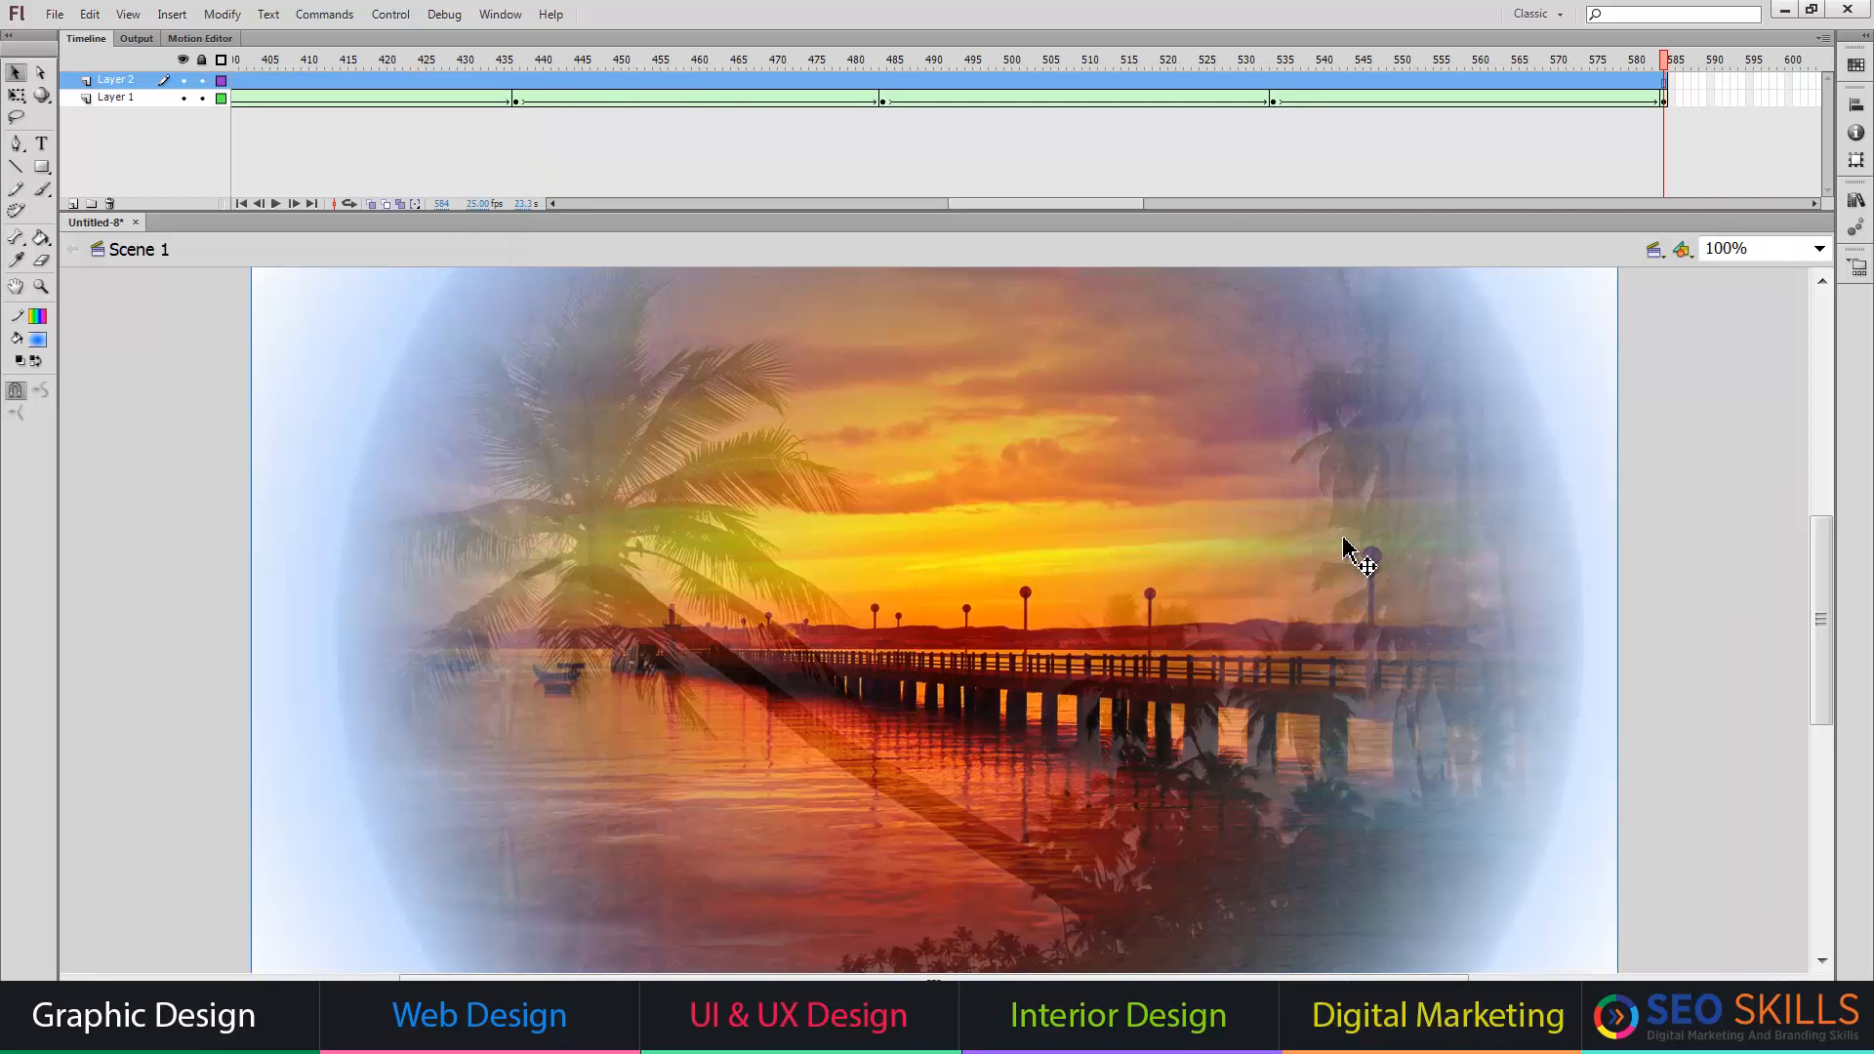
key("Delete")
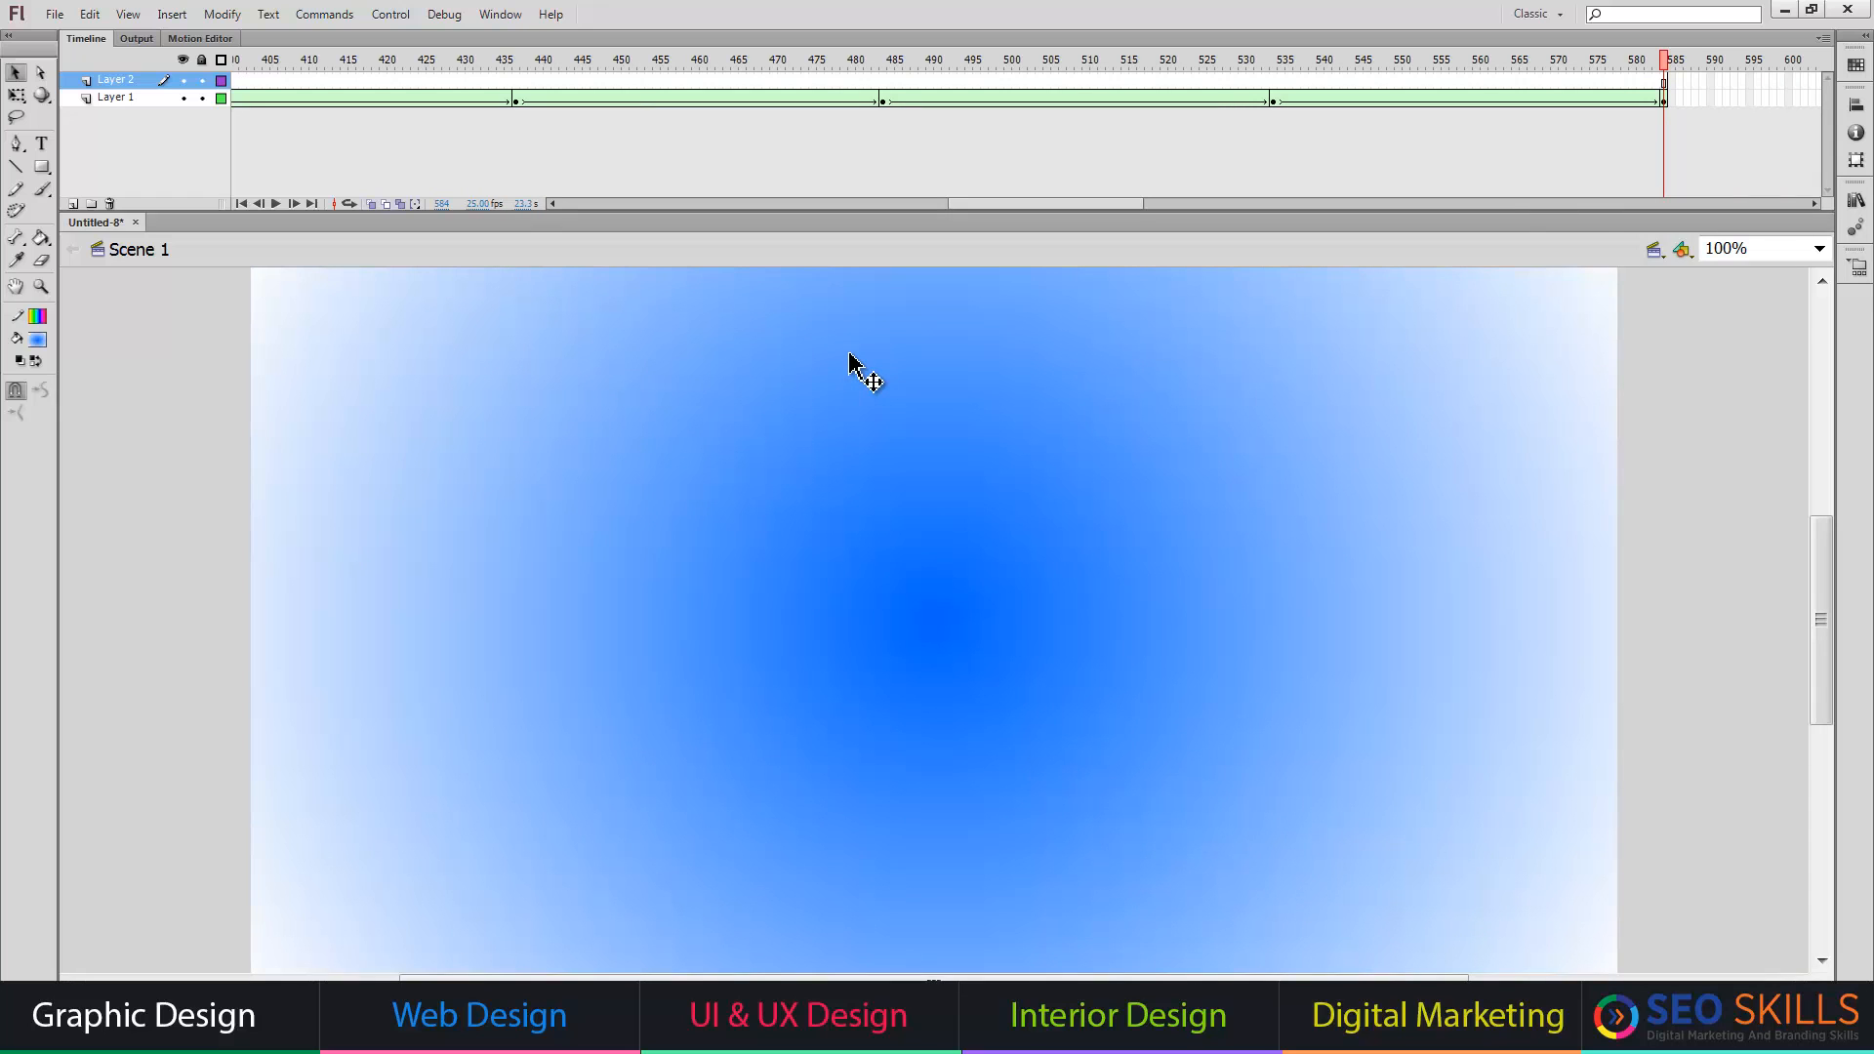
- Place 1.png from the library on Layer 2 and set its position to X 0, Y 0
key("ctrl+l")
left_click_drag(1581, 383, 845, 586)
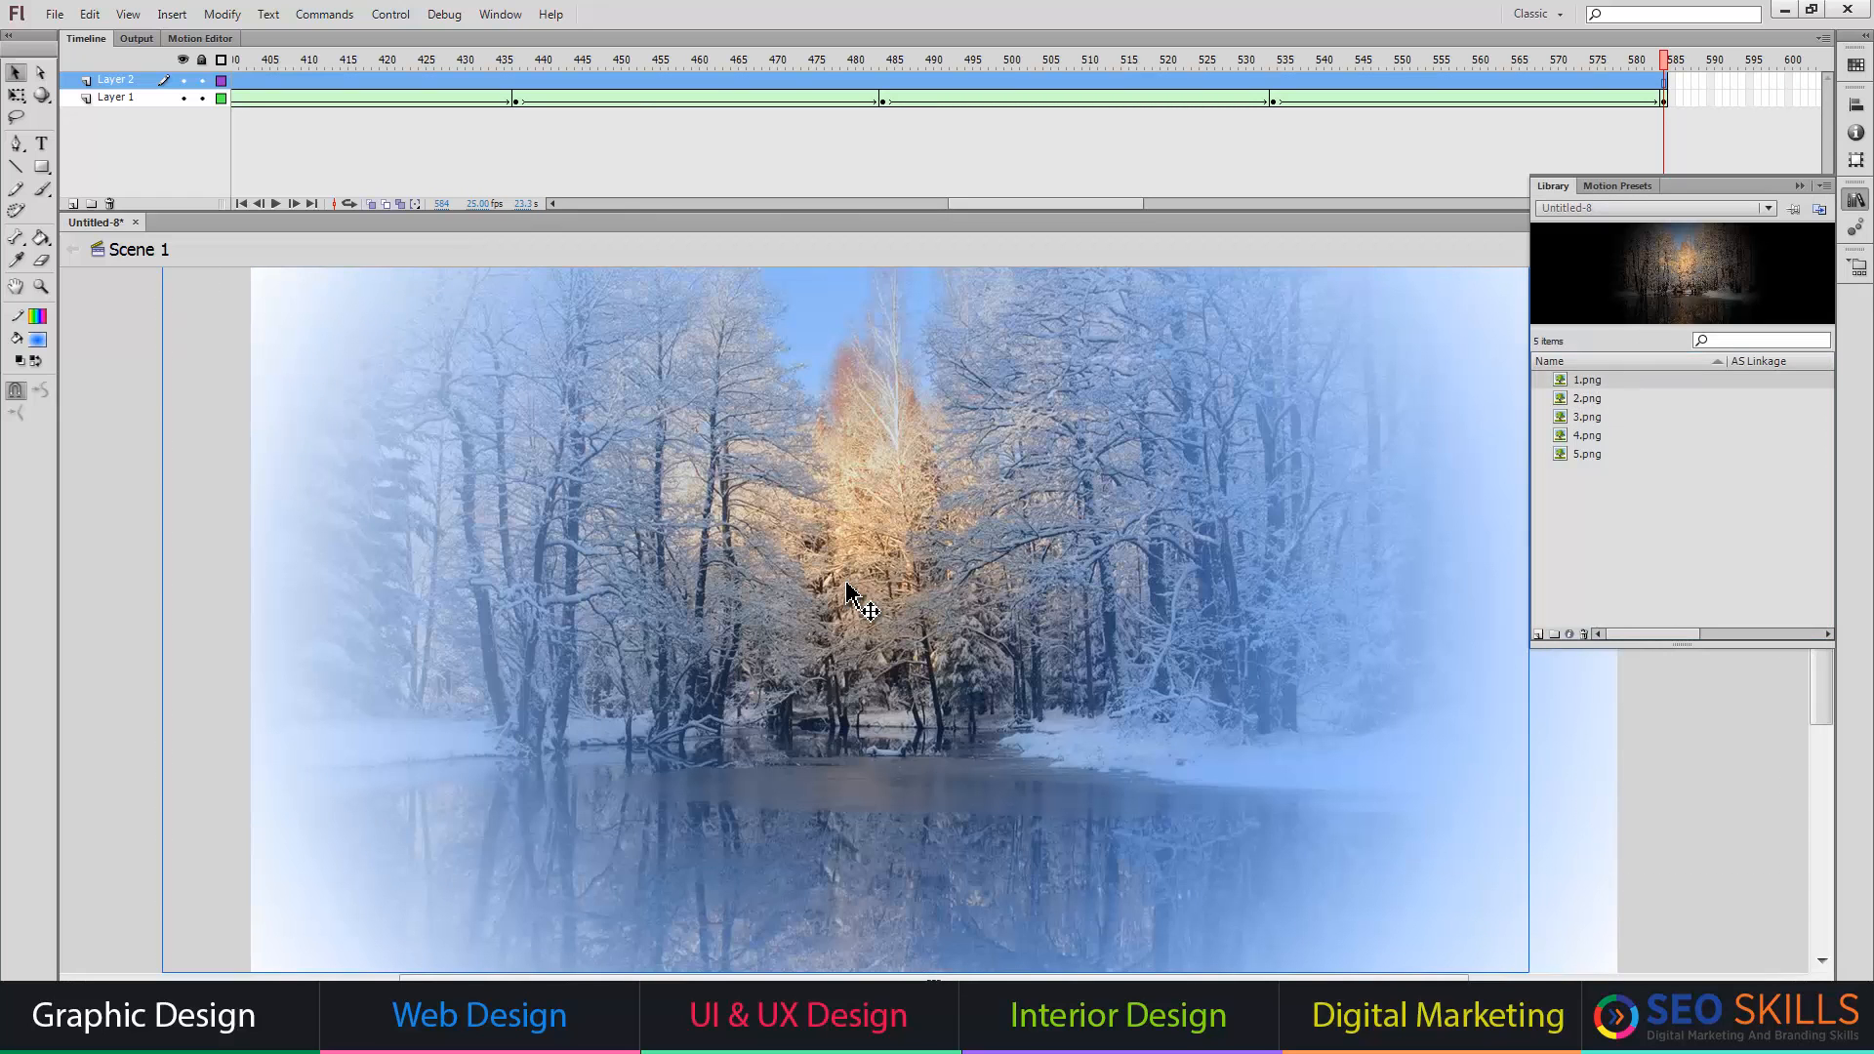
left_click(1799, 185)
key("ctrl+F3")
left_click(1221, 431)
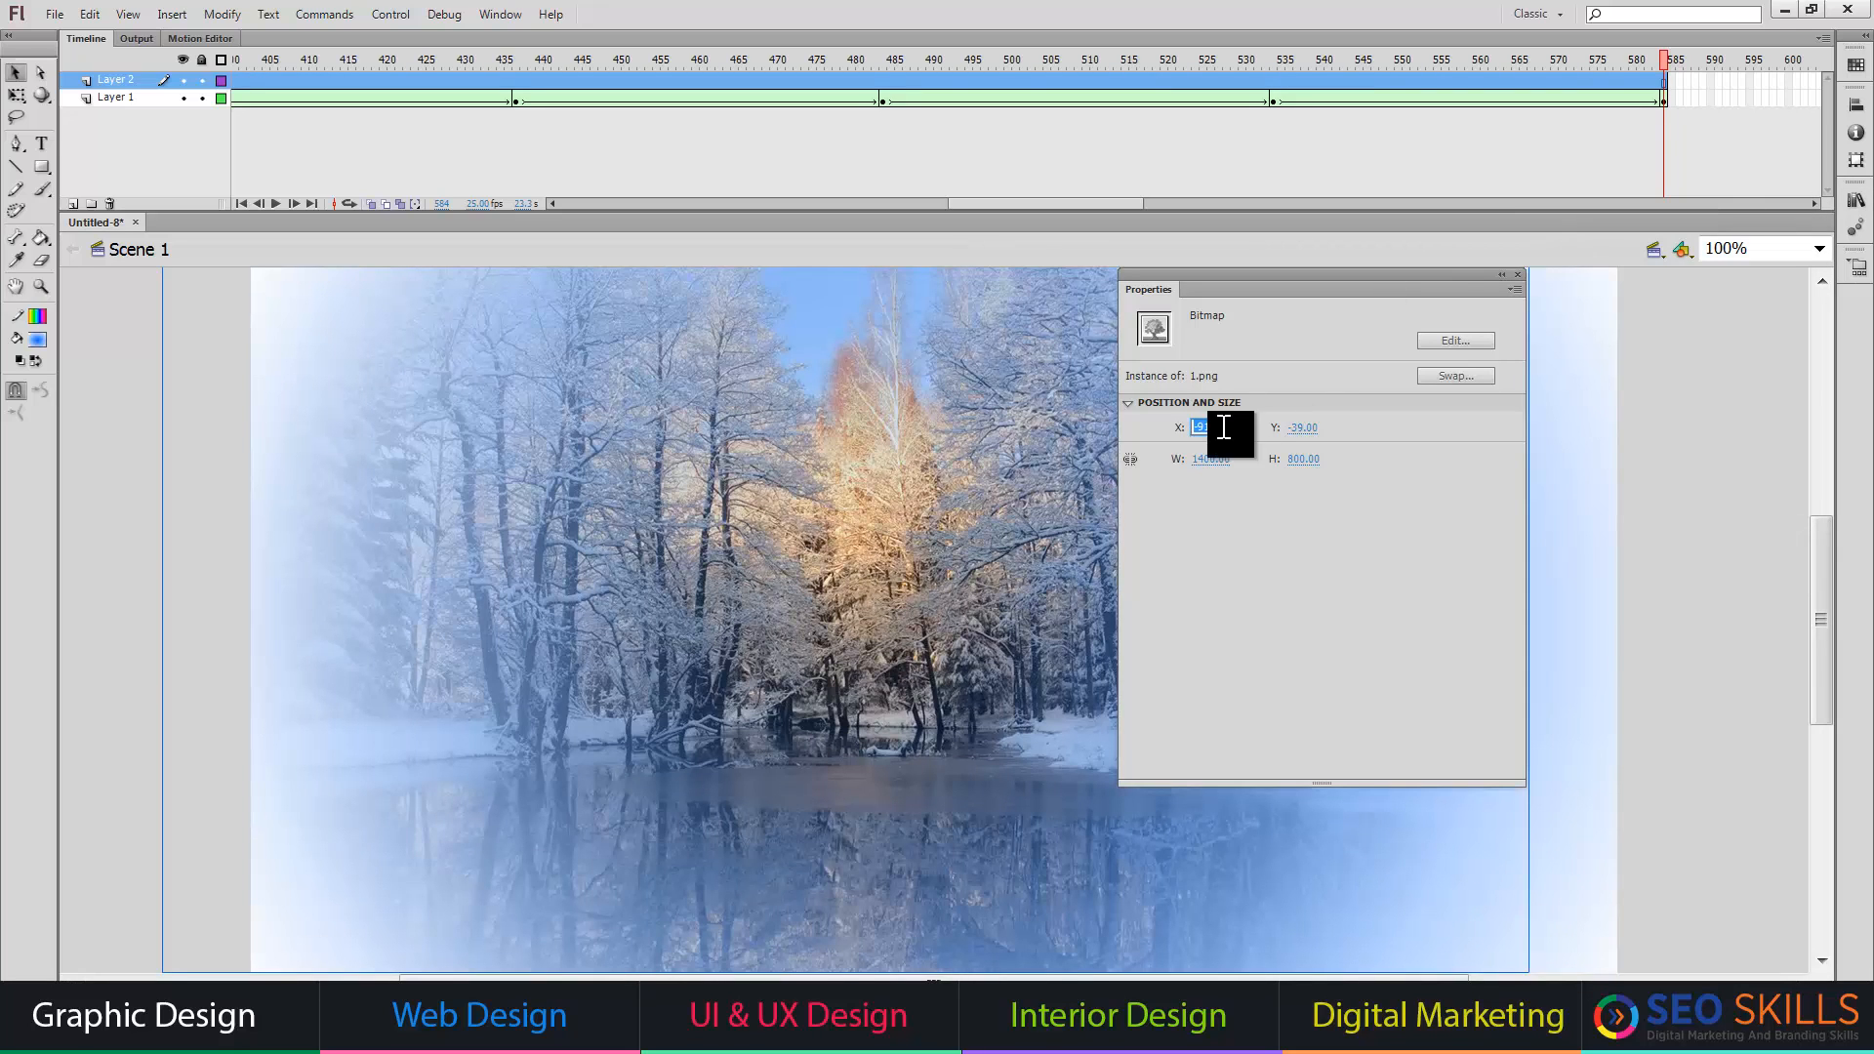
type("0")
key("Tab")
type("0")
key("Return")
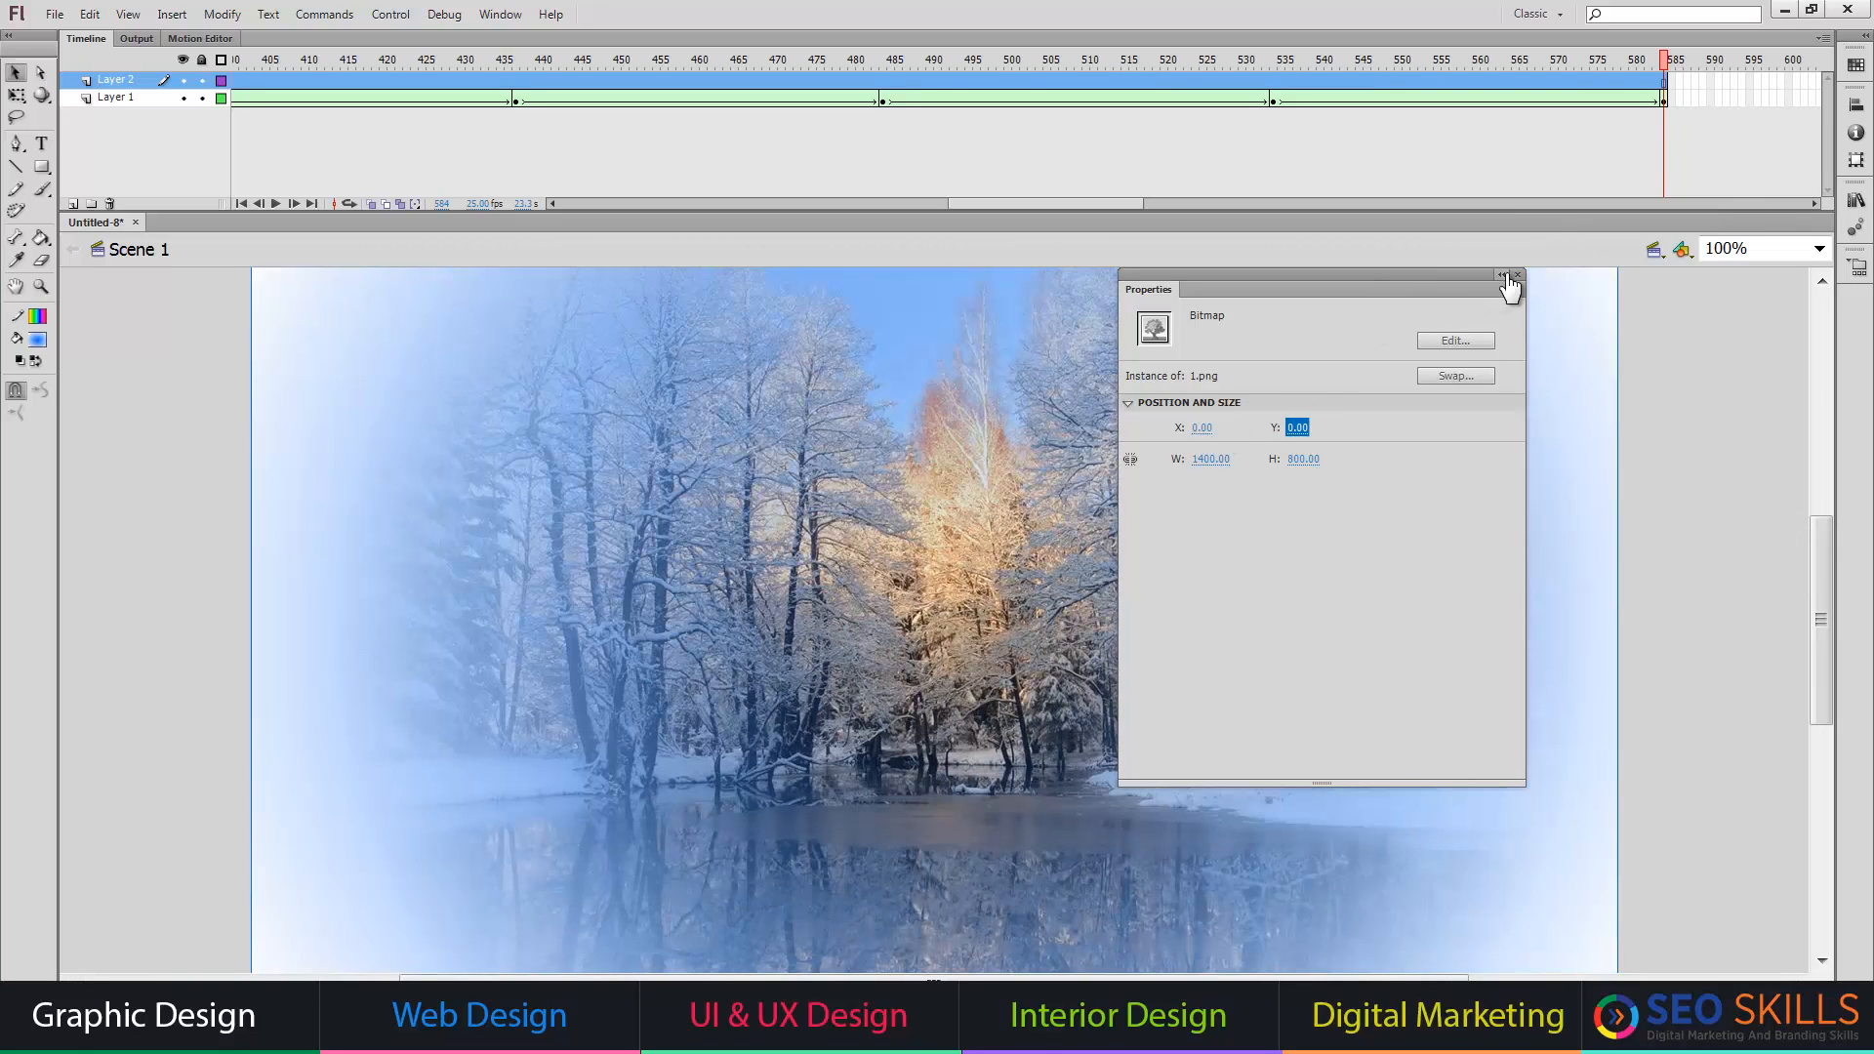
key("ctrl+F3")
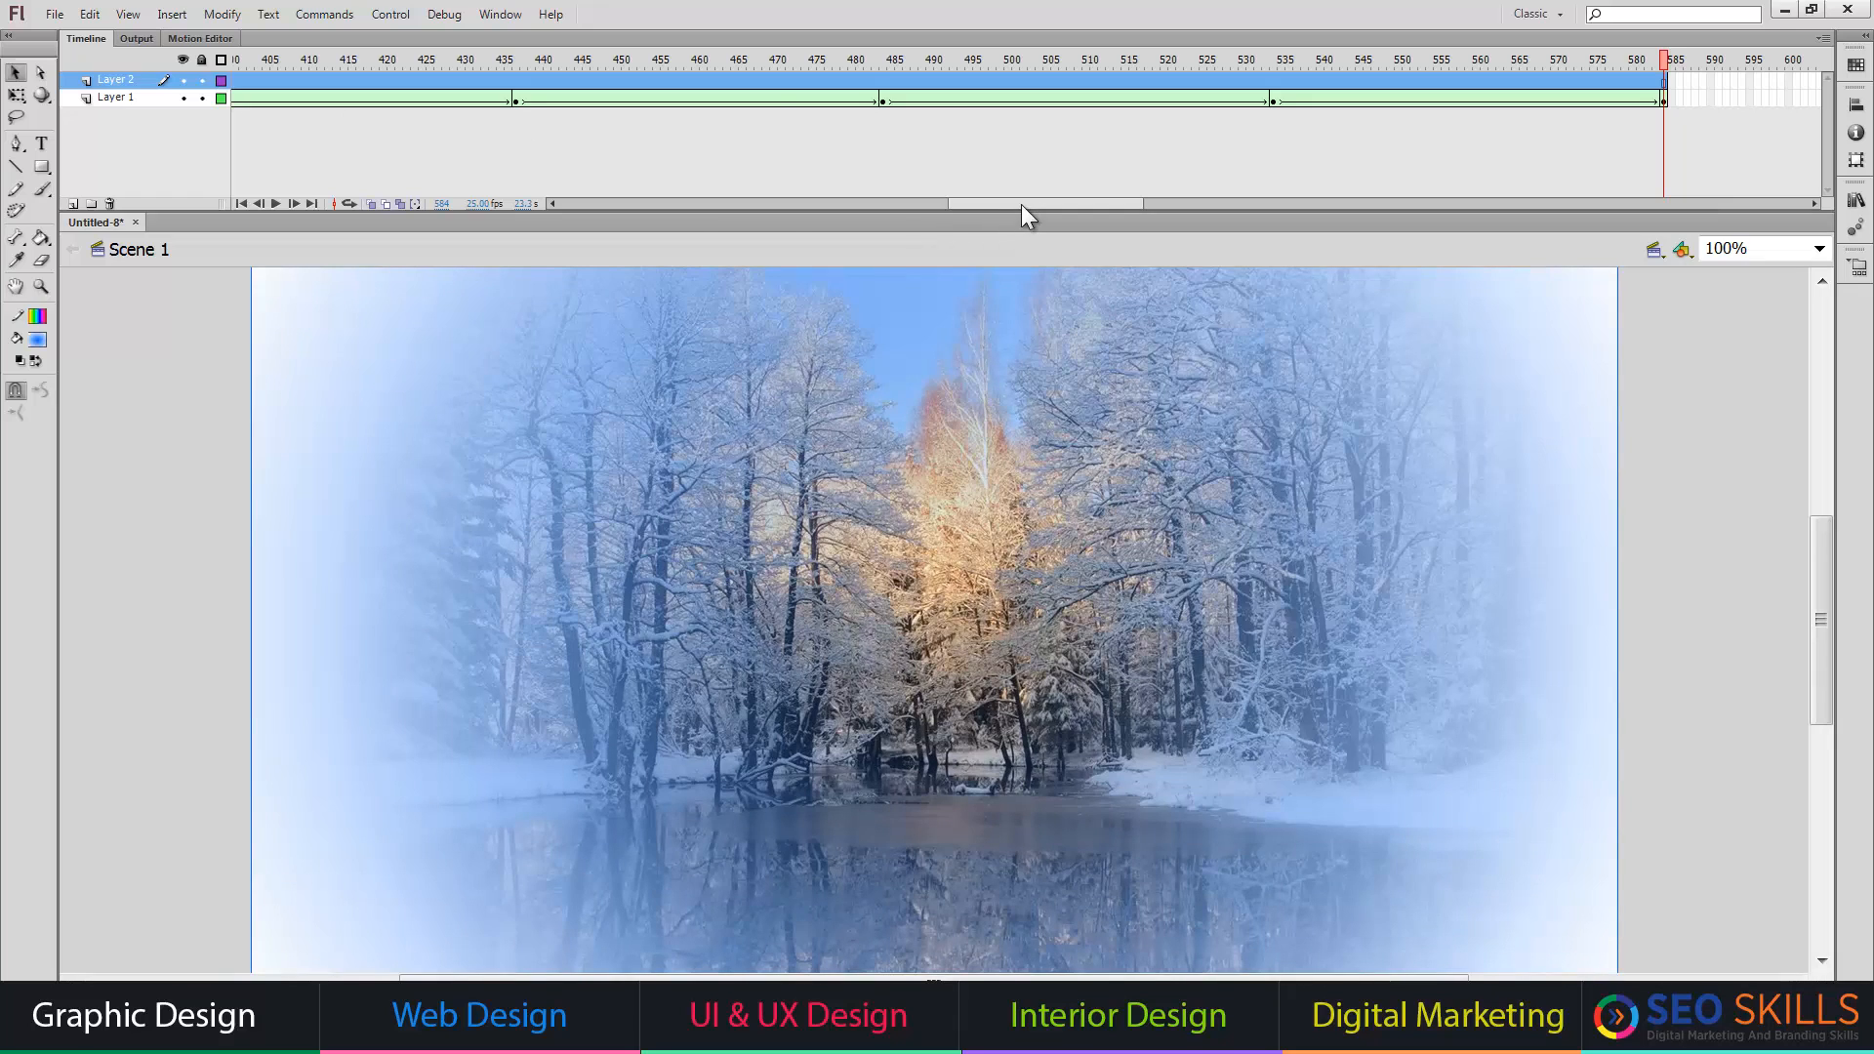
- Create a classic tween on Layer 2 from frame 1 and insert a keyframe at frame 100
left_click_drag(1021, 203, 635, 203)
left_click(234, 80)
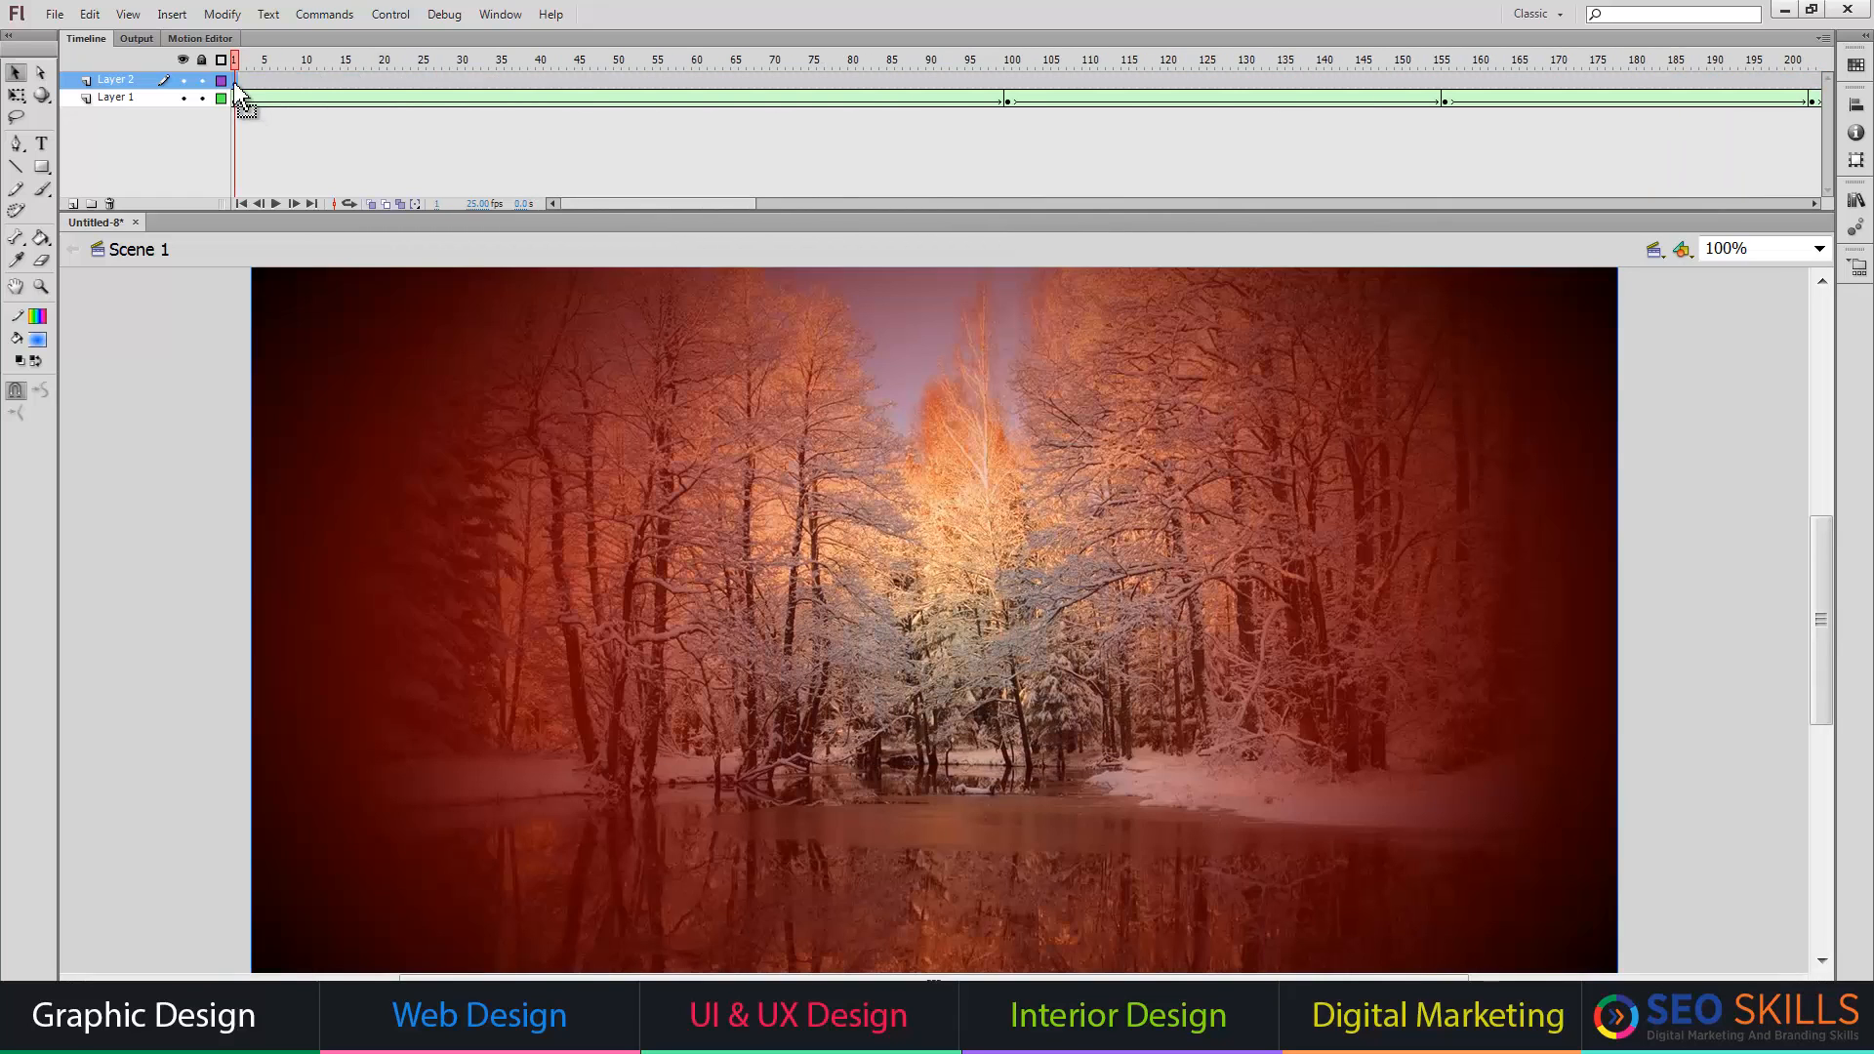
right_click(232, 80)
left_click(338, 149)
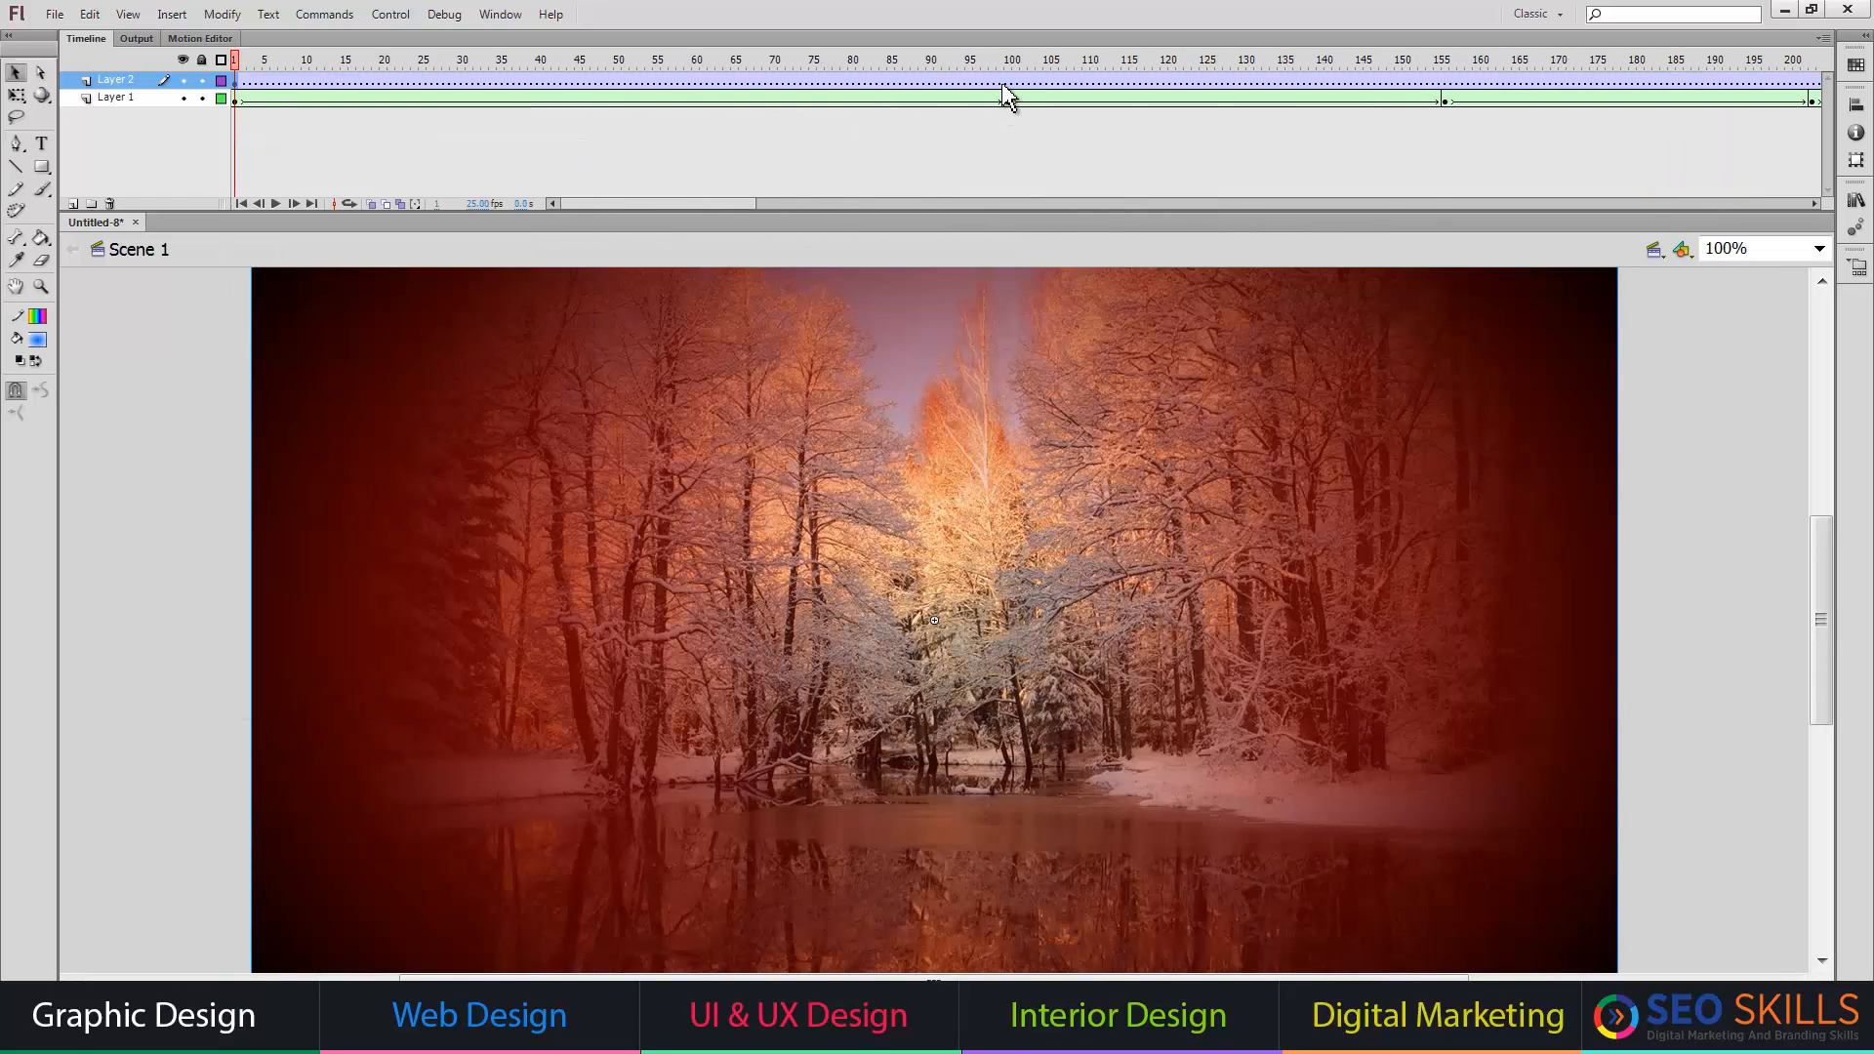
left_click(1004, 80)
key("F6")
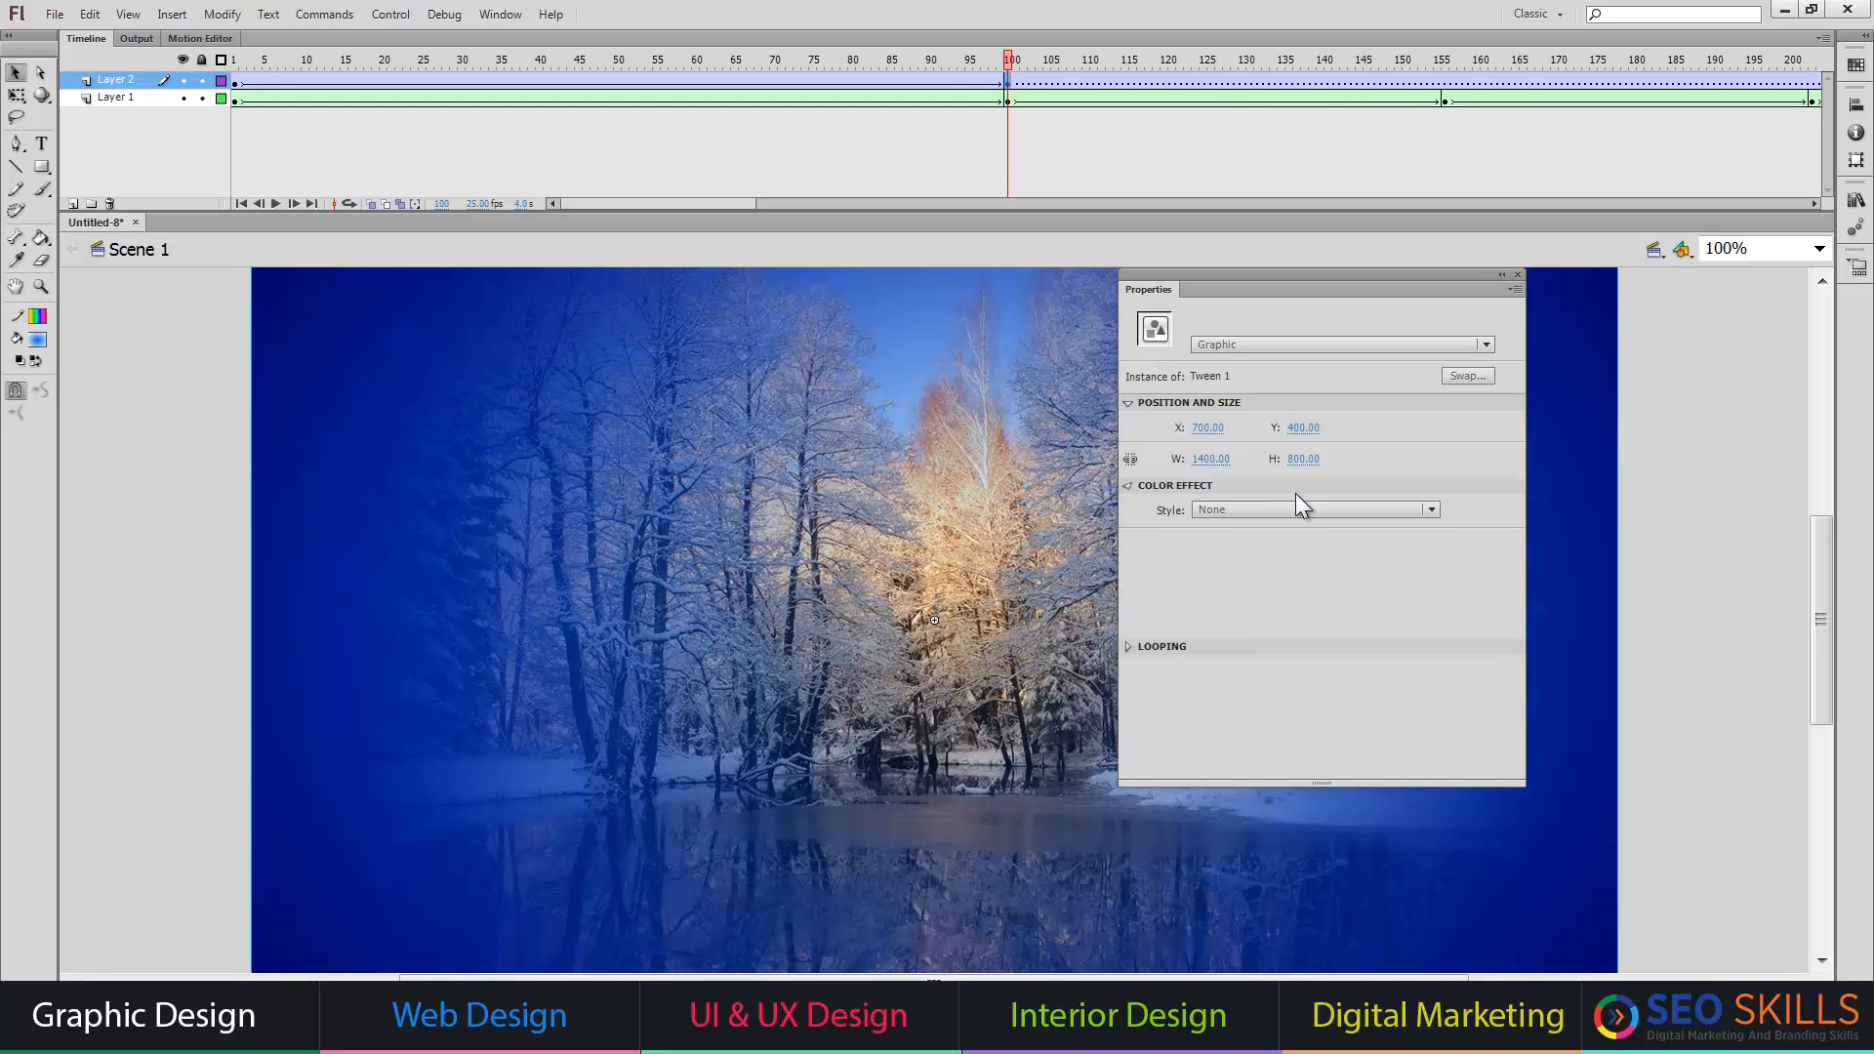
- Give the winter forest picture at frame 100 an Alpha colour effect of 0%
left_click(1296, 490)
left_click(1276, 529)
left_click(982, 546)
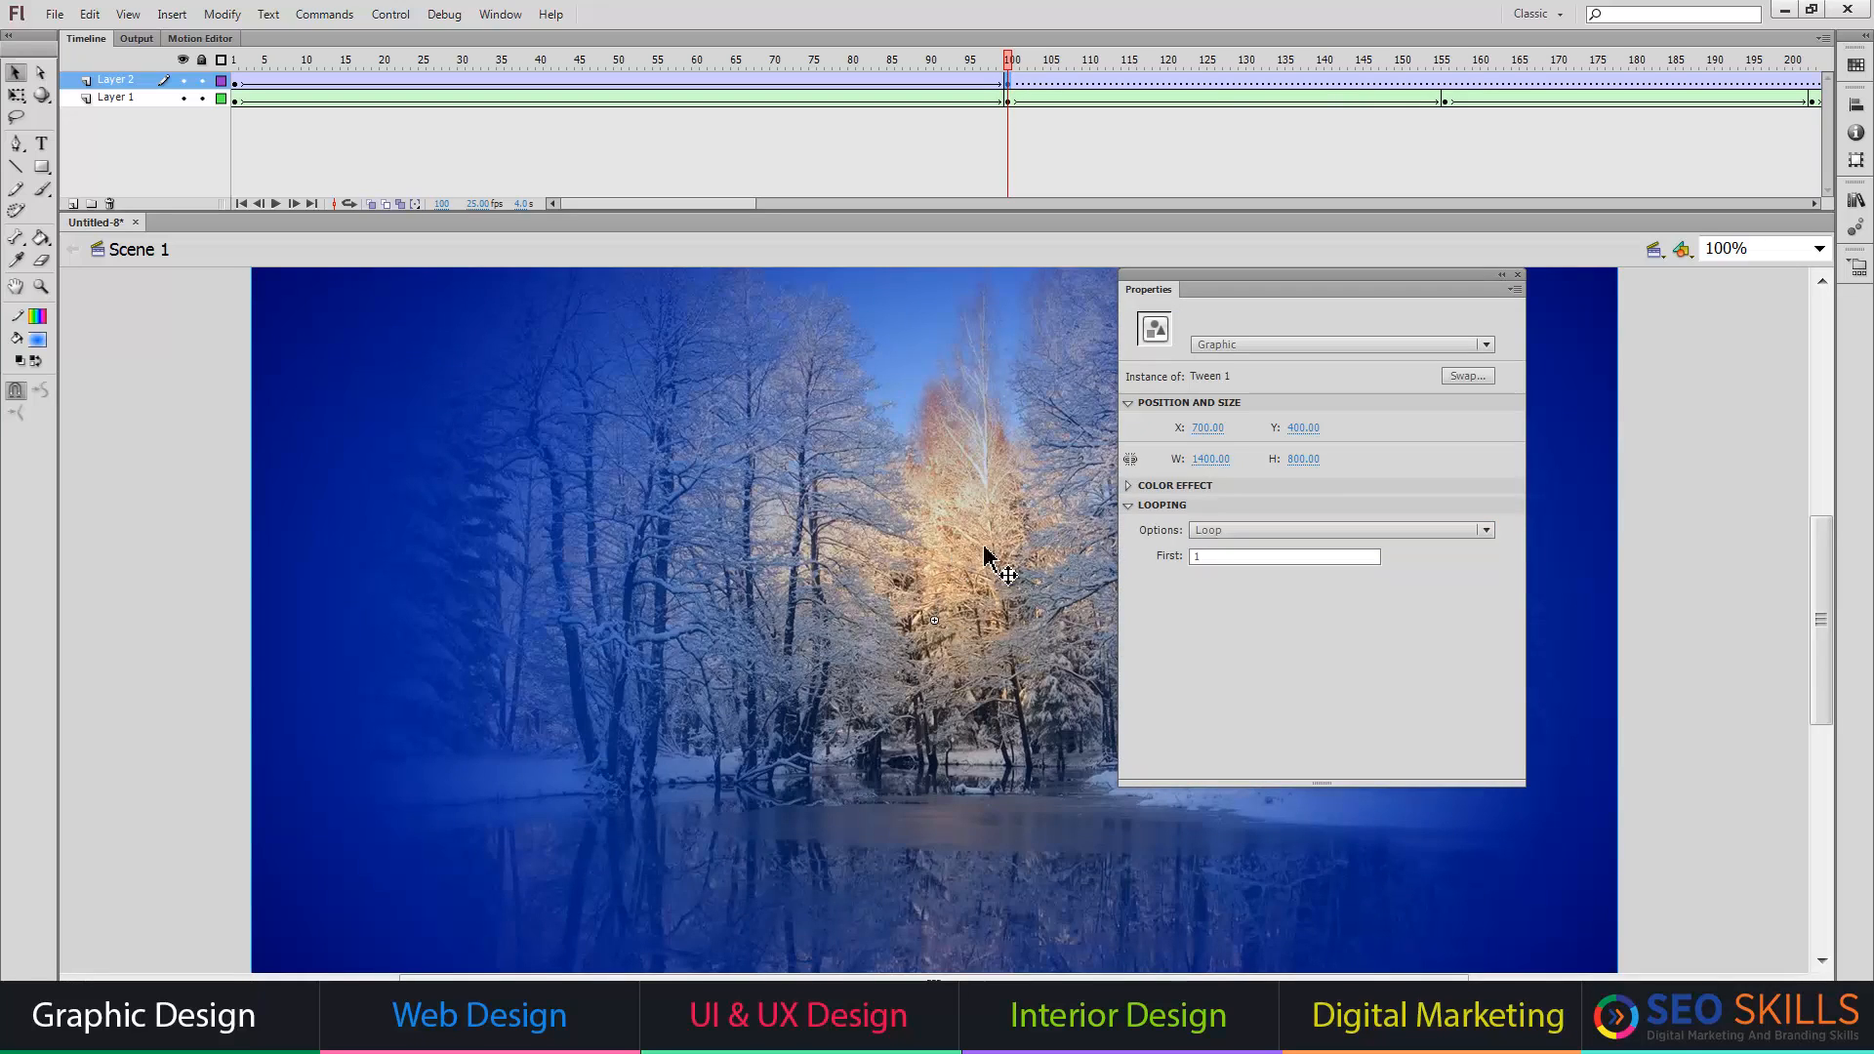
left_click(1263, 535)
left_click(1255, 534)
left_click(1191, 485)
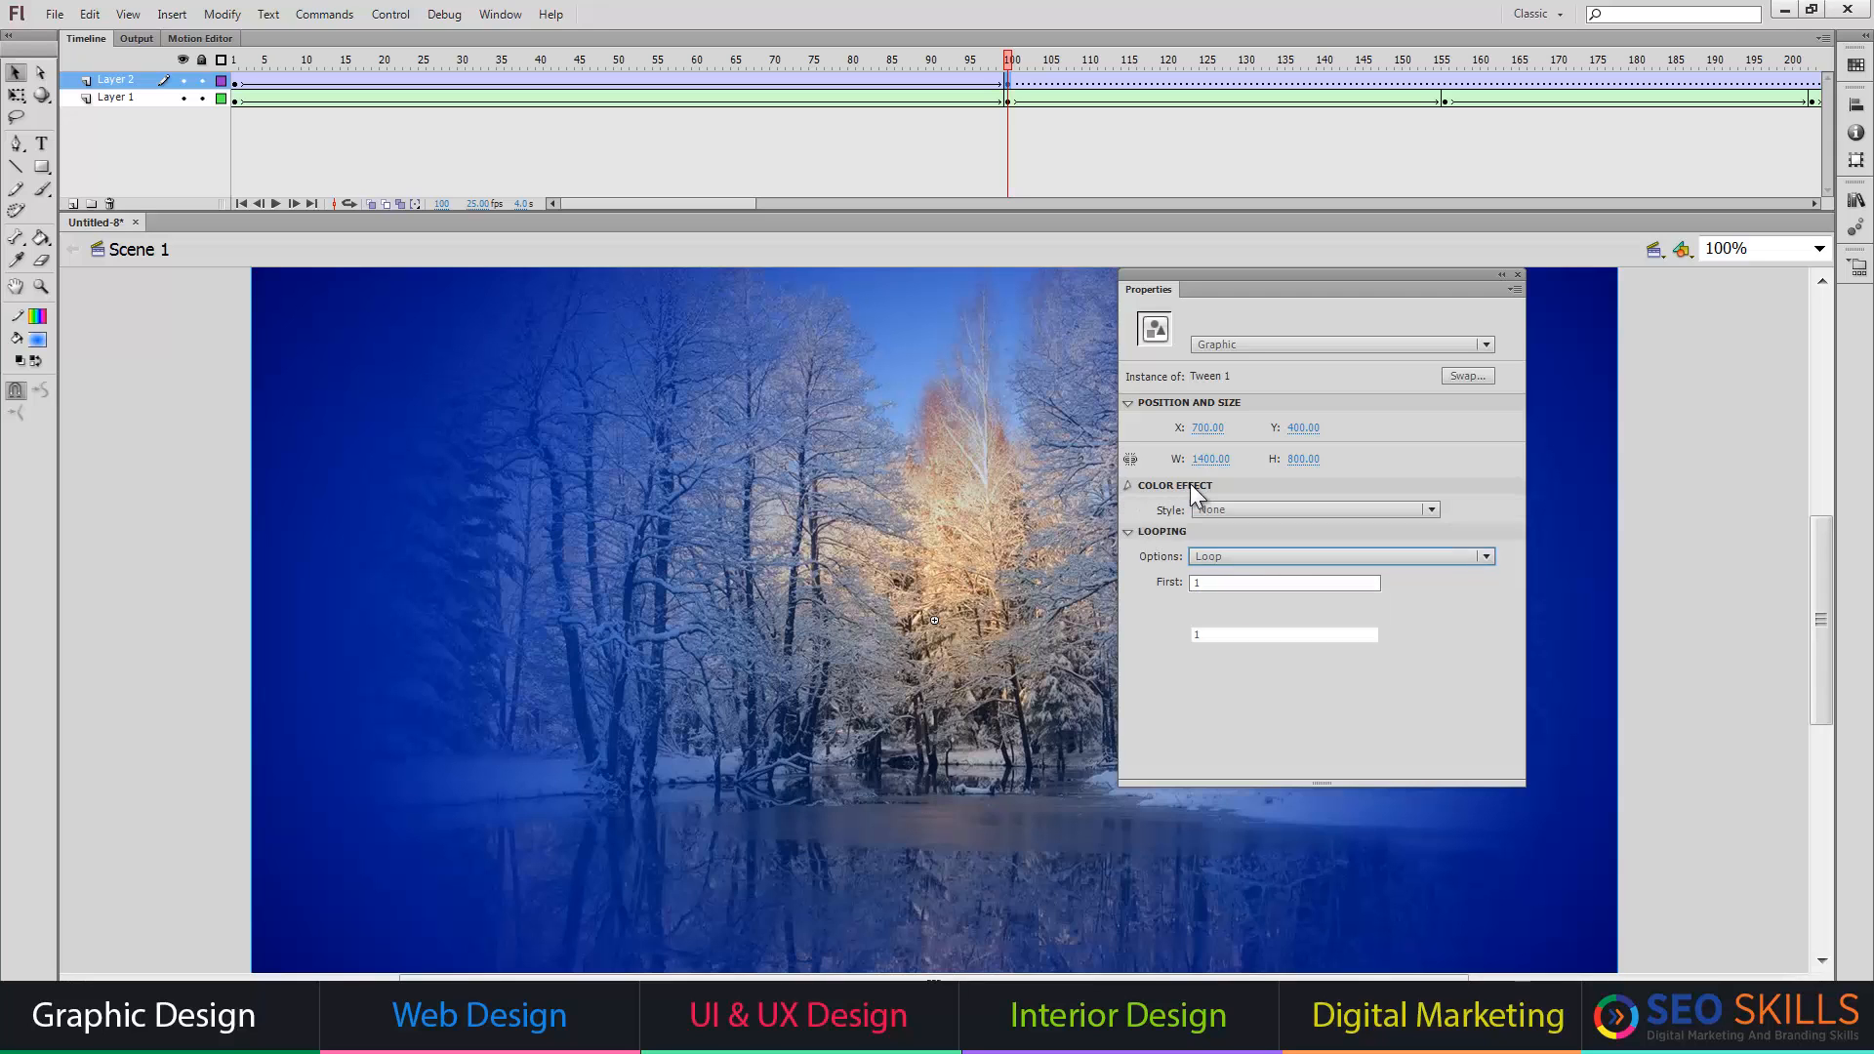
left_click(1244, 510)
left_click(1233, 641)
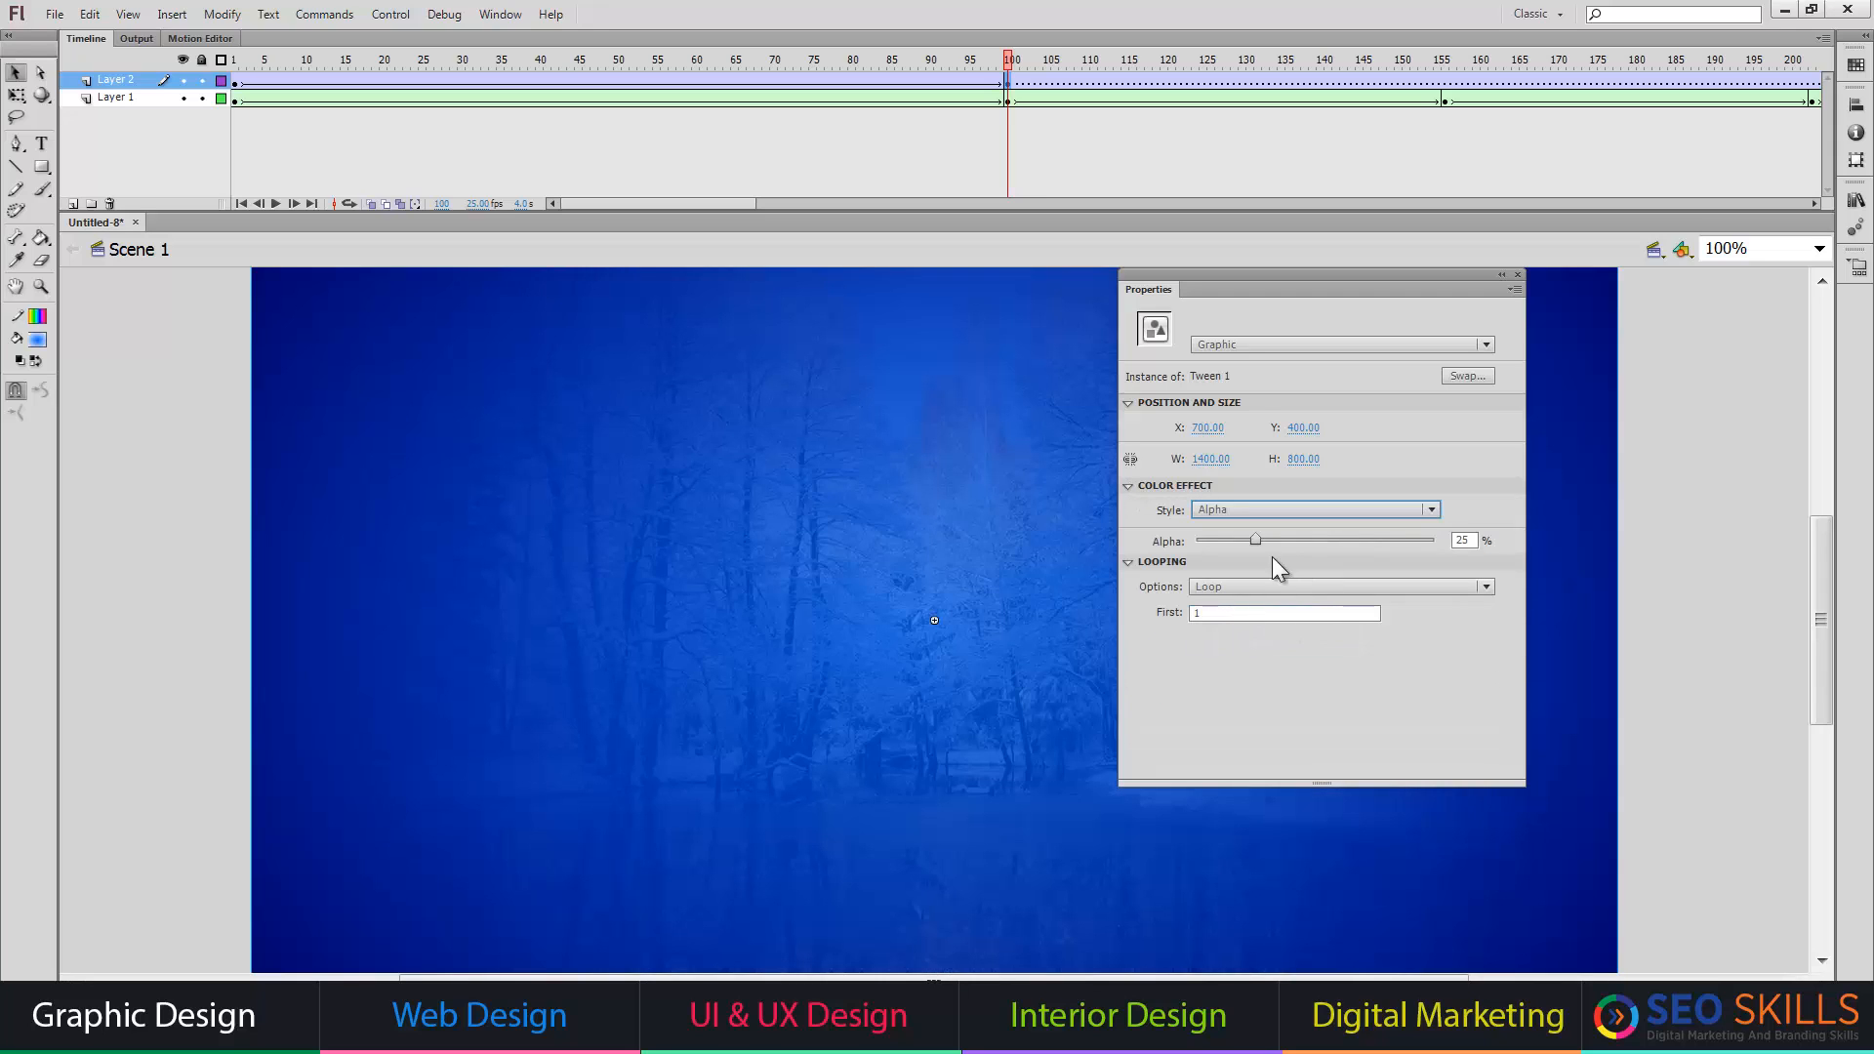
left_click_drag(1256, 542, 1169, 542)
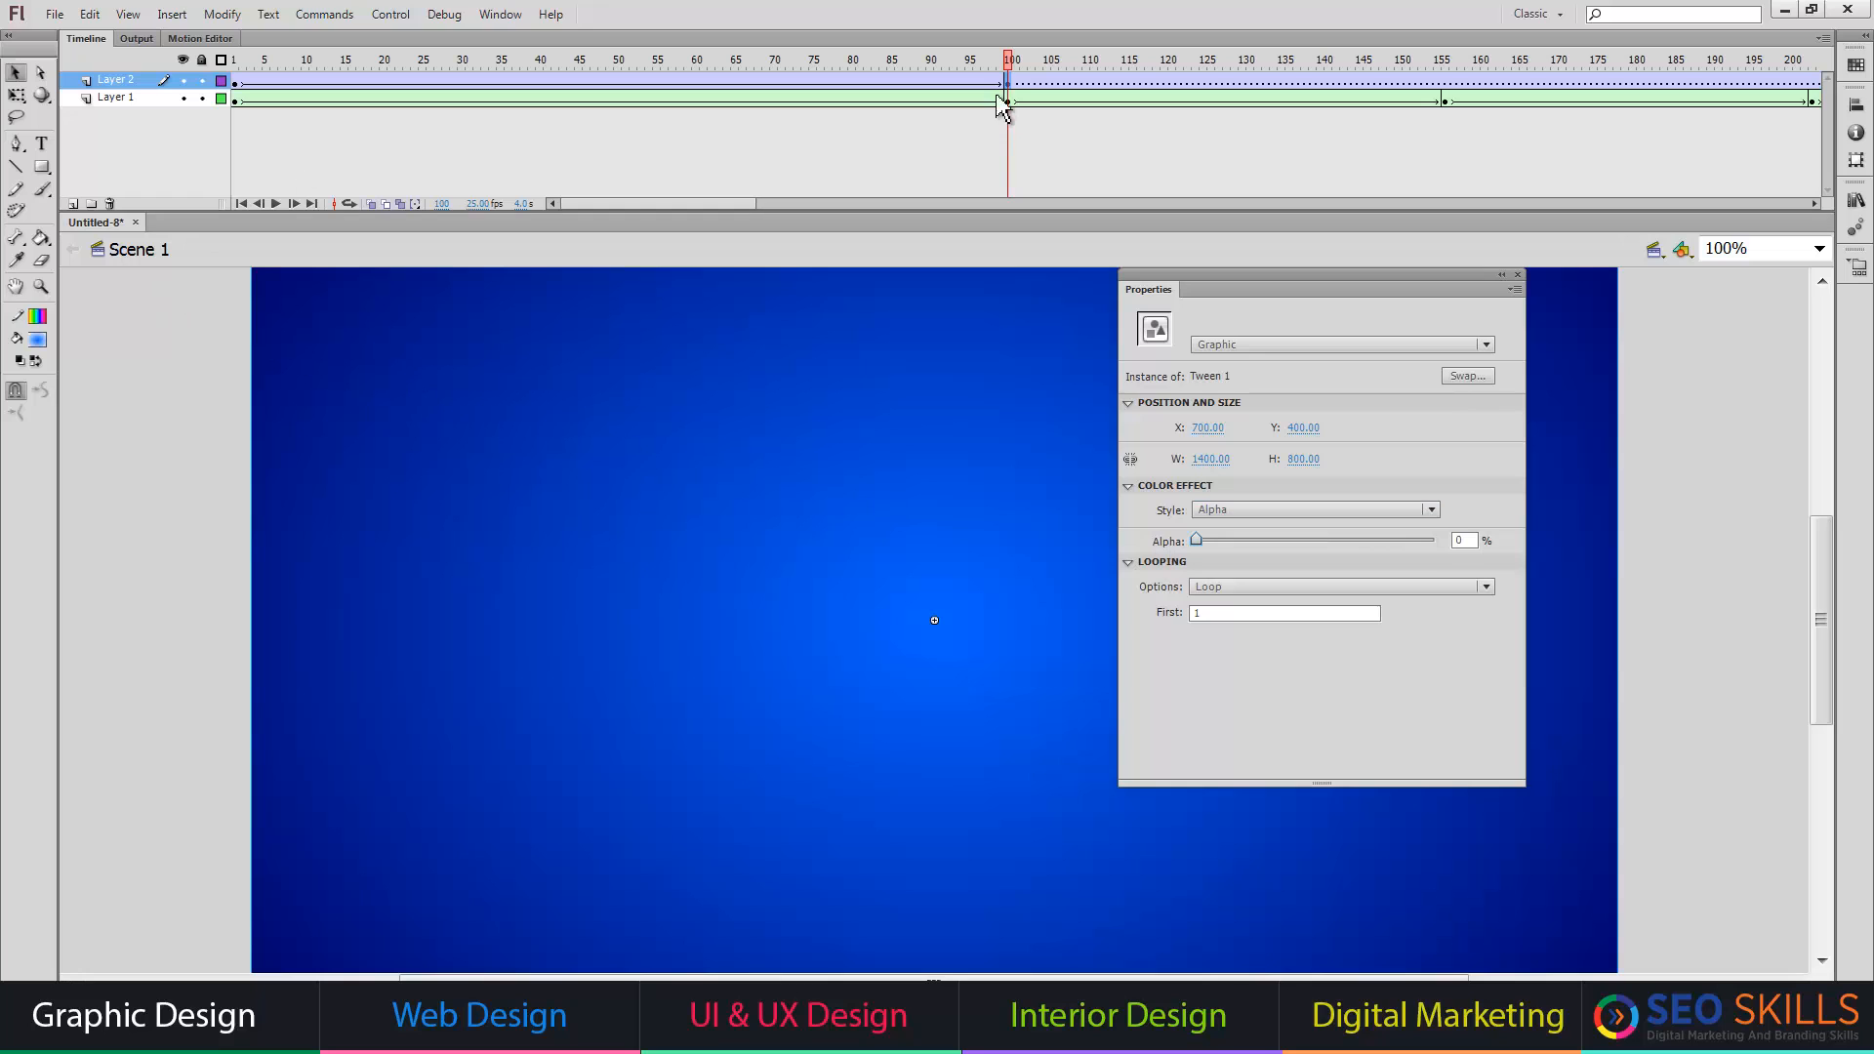
- Add a new layer above Layer 2 and place 2.png from the library on it at X 0, Y 0
left_click(75, 207)
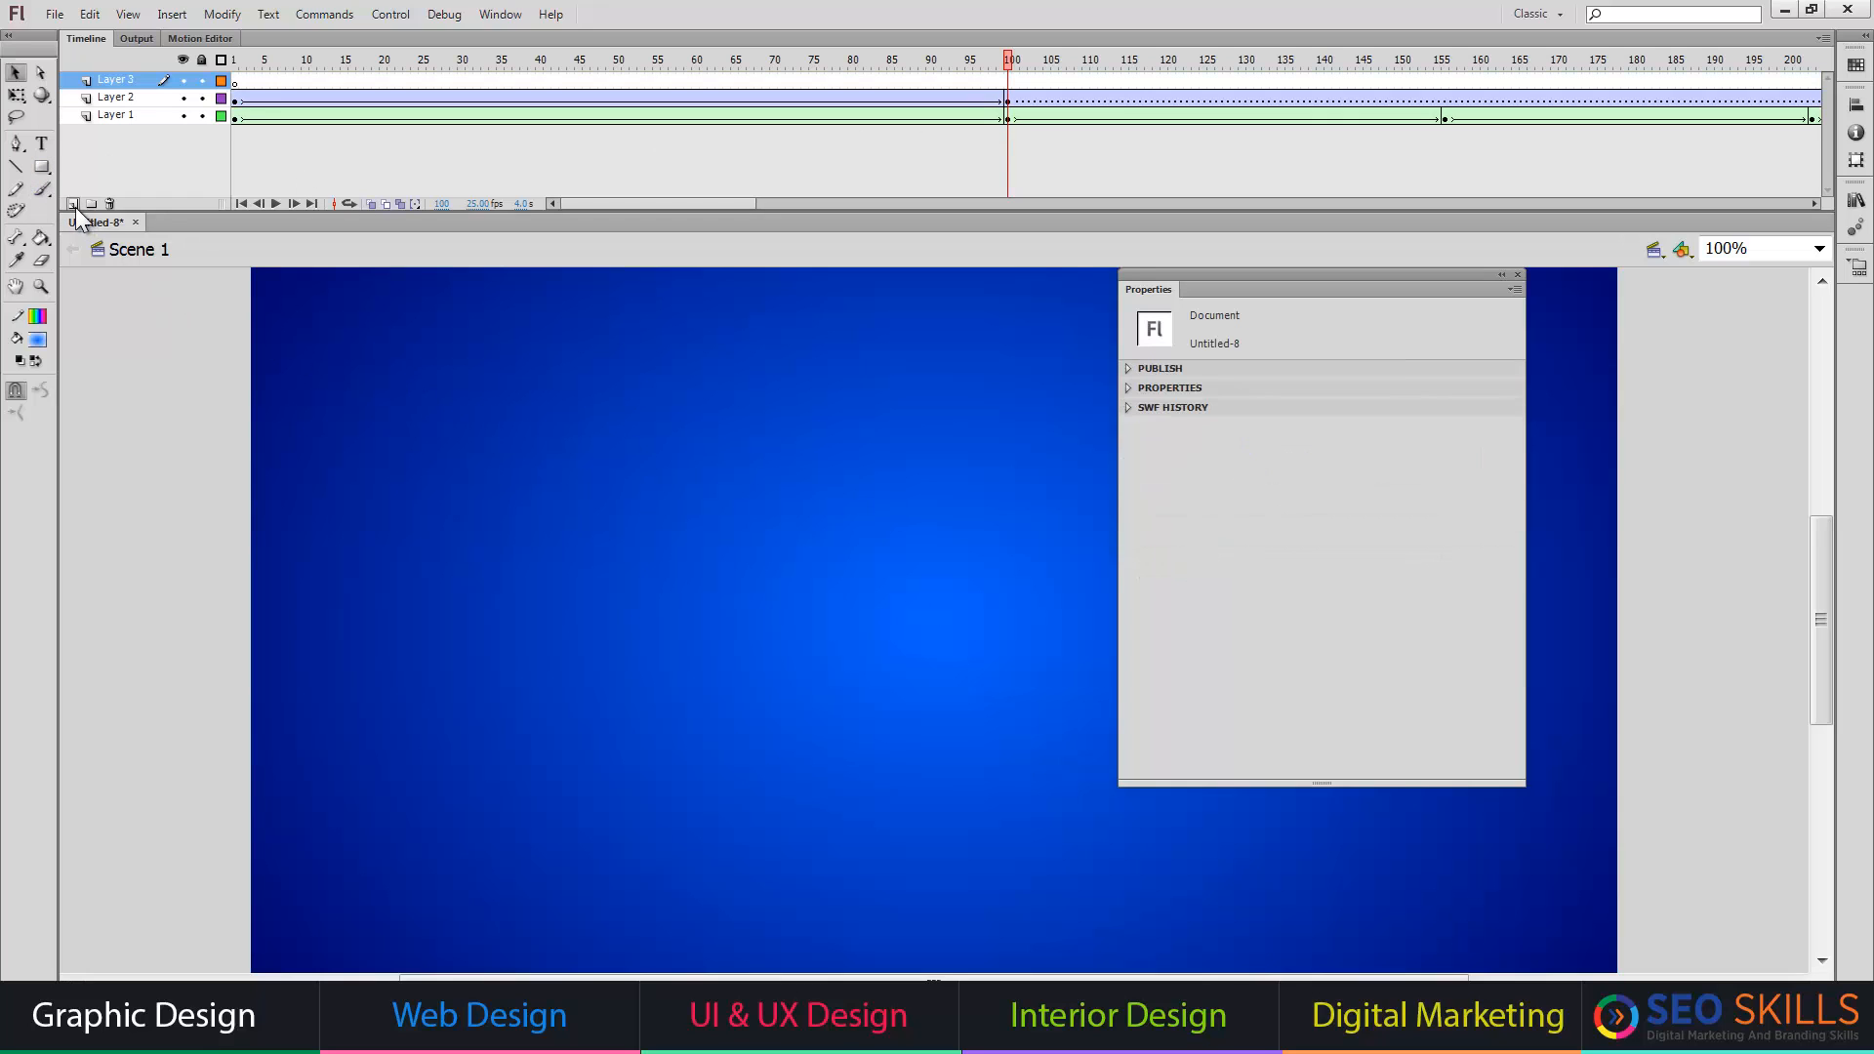
key("ctrl+l")
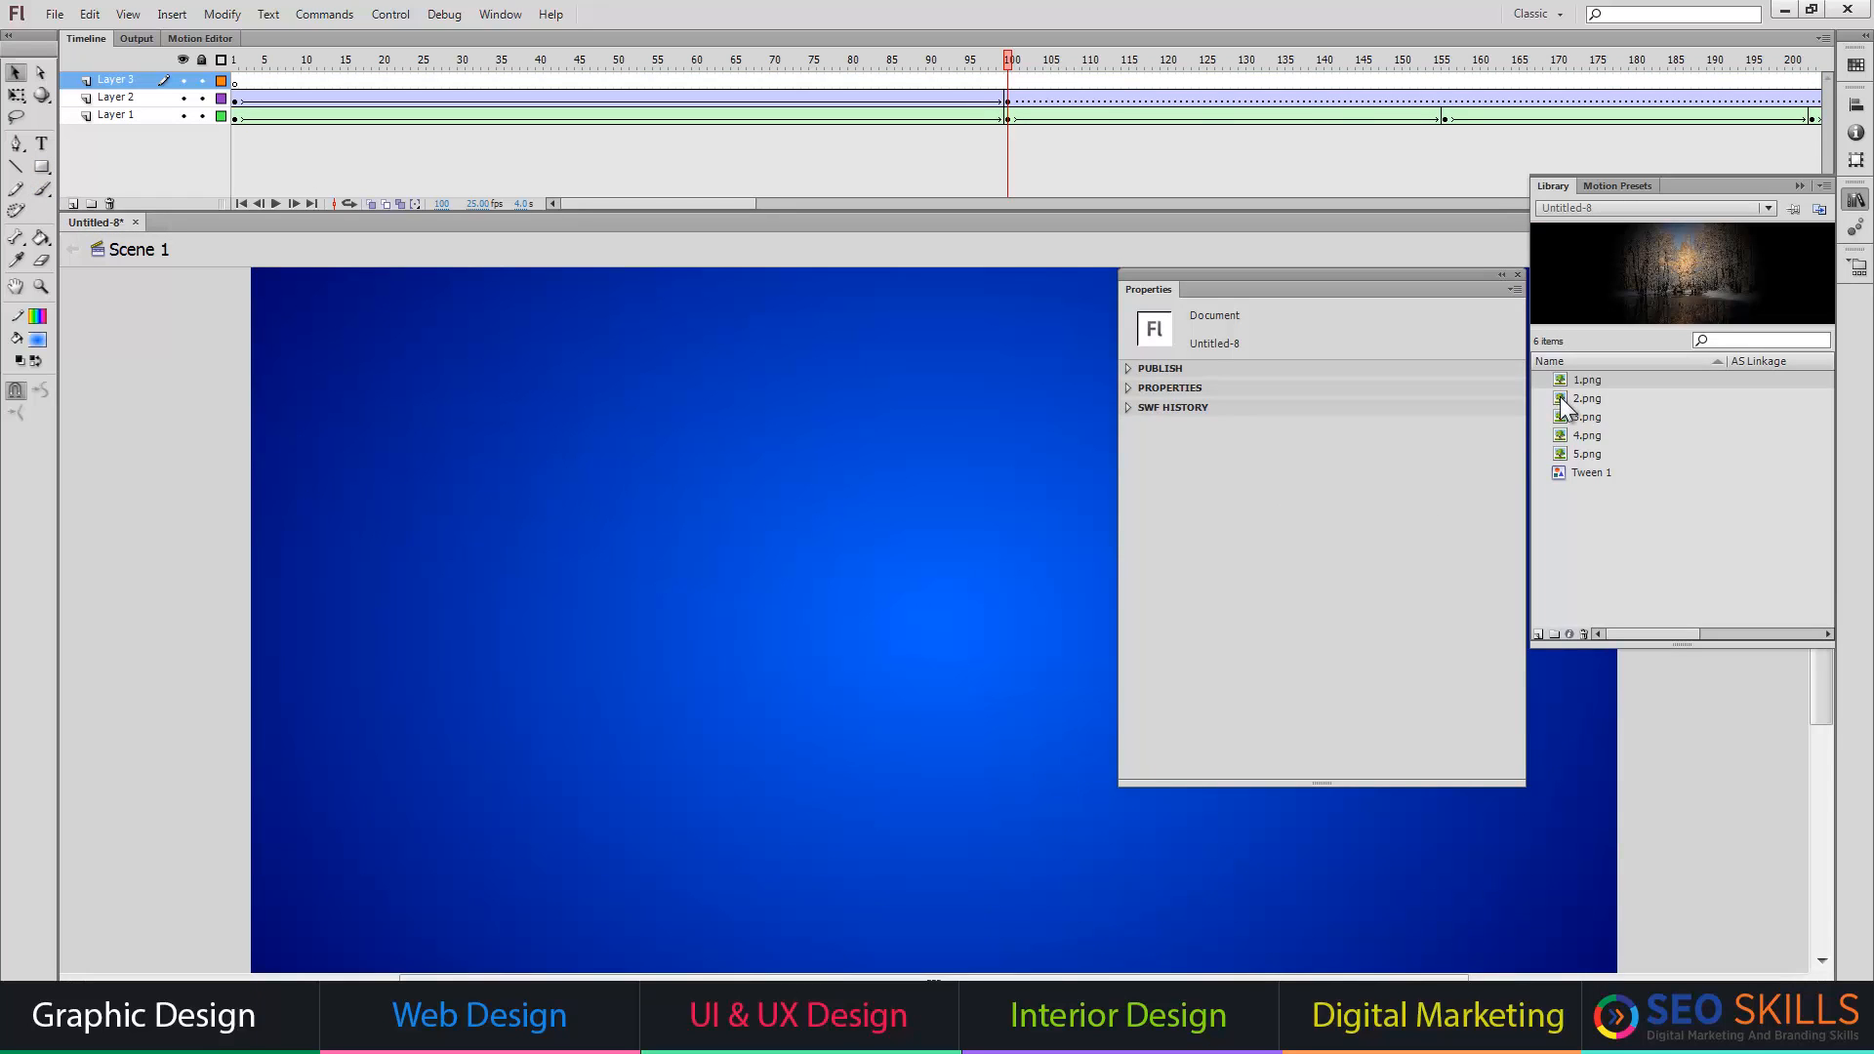
left_click_drag(1562, 406, 967, 491)
left_click(1201, 428)
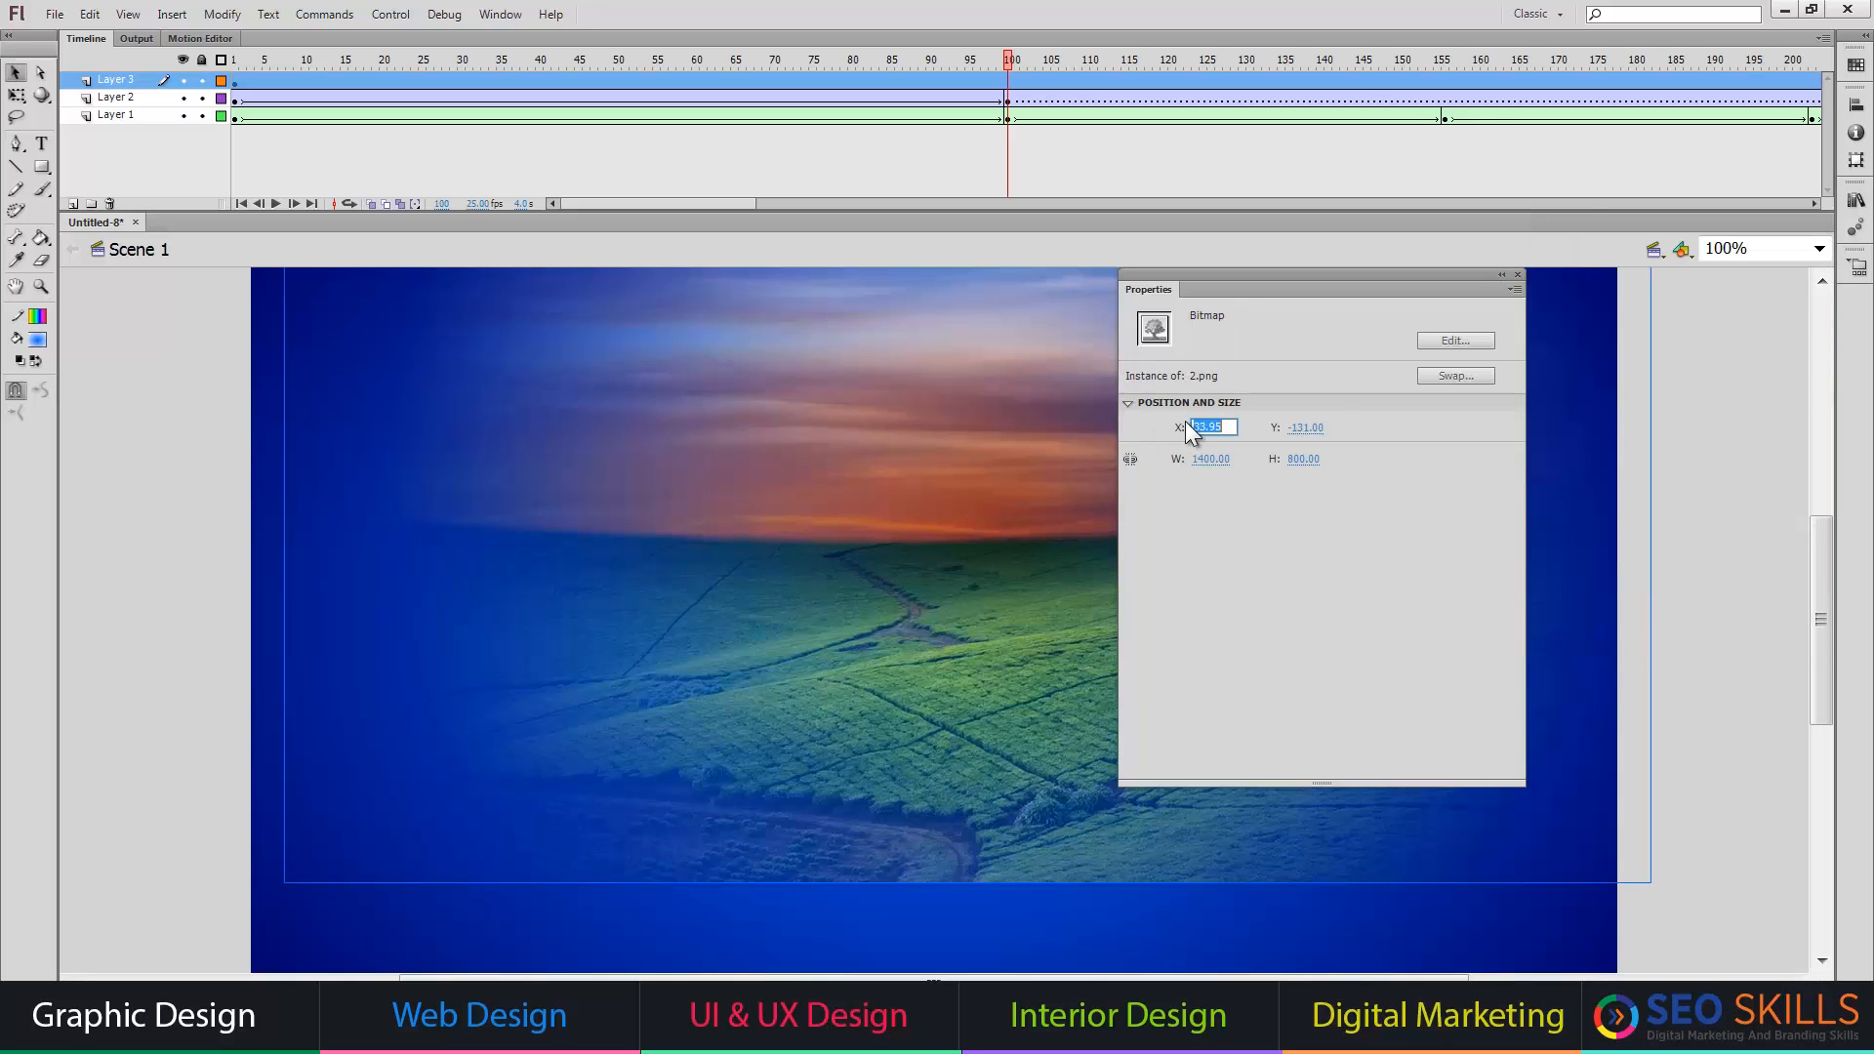
type("0")
key("Tab")
type("0")
key("Return")
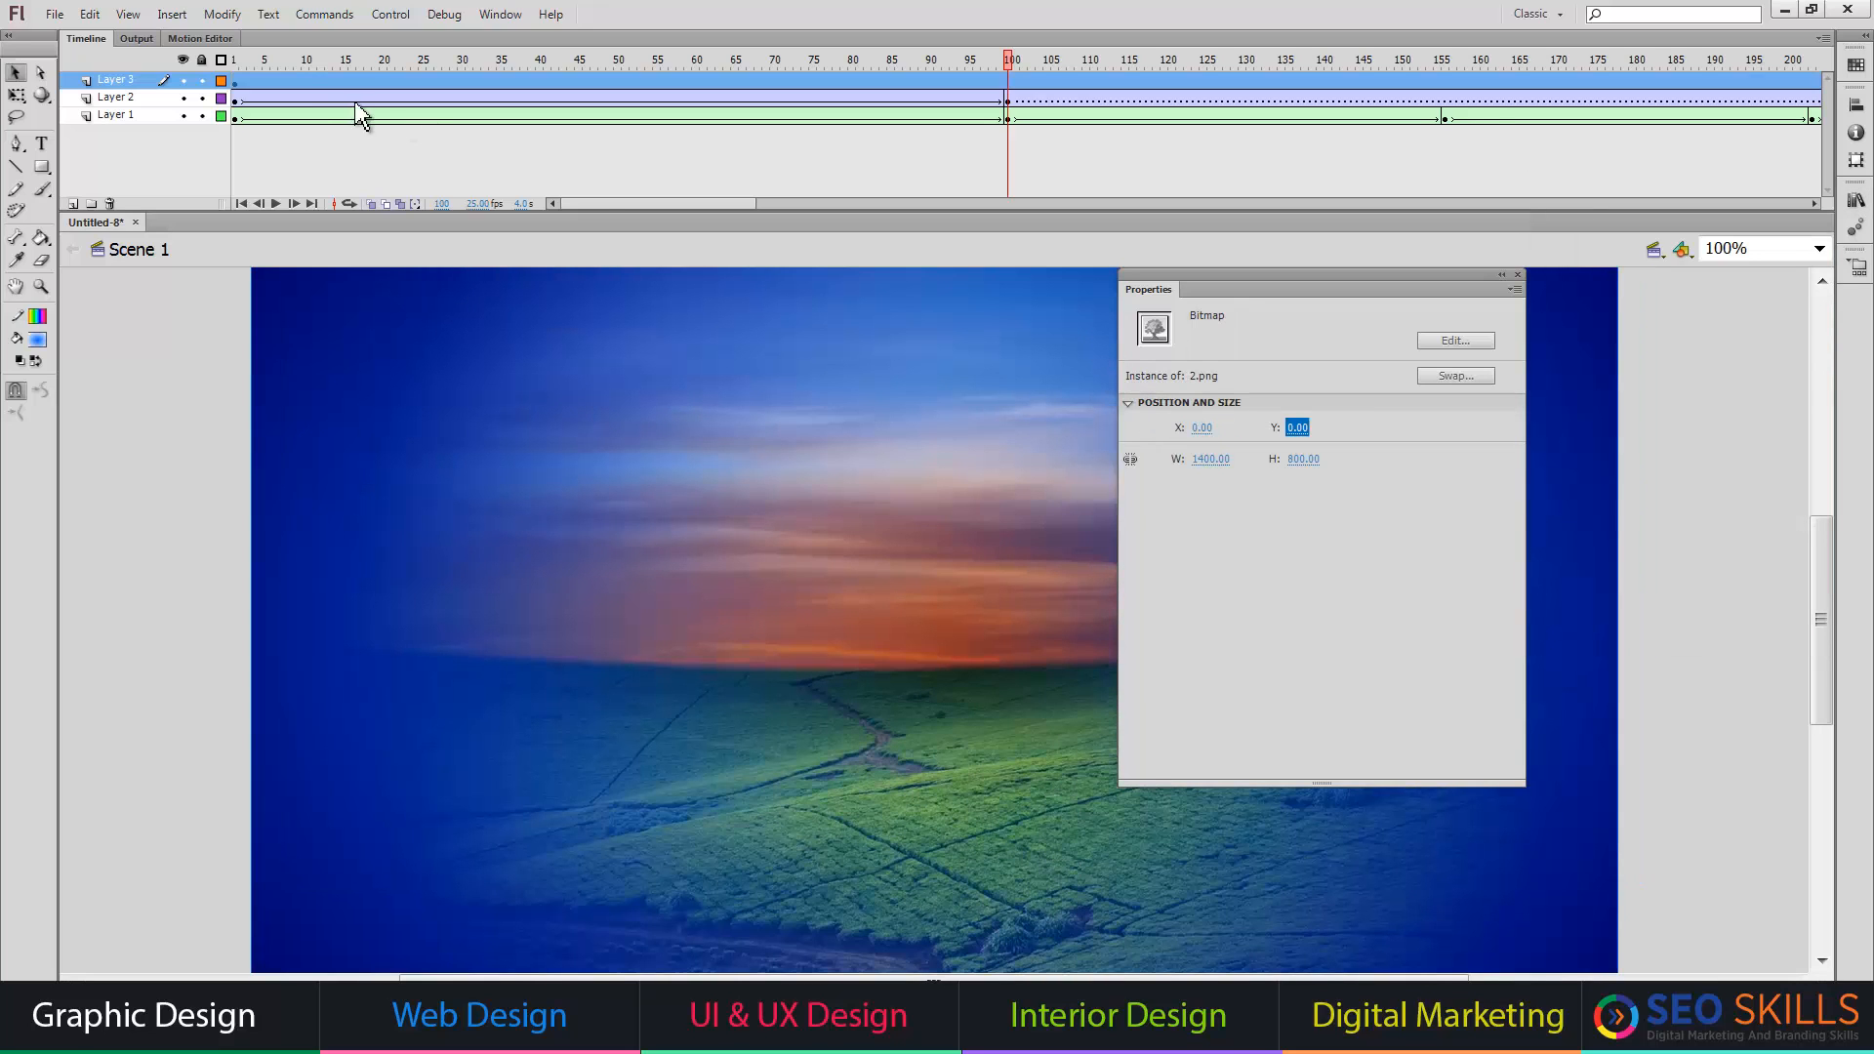
- Create a classic tween on Layer 3 from frame 1 and insert a keyframe at frame 100
right_click(249, 81)
left_click(322, 151)
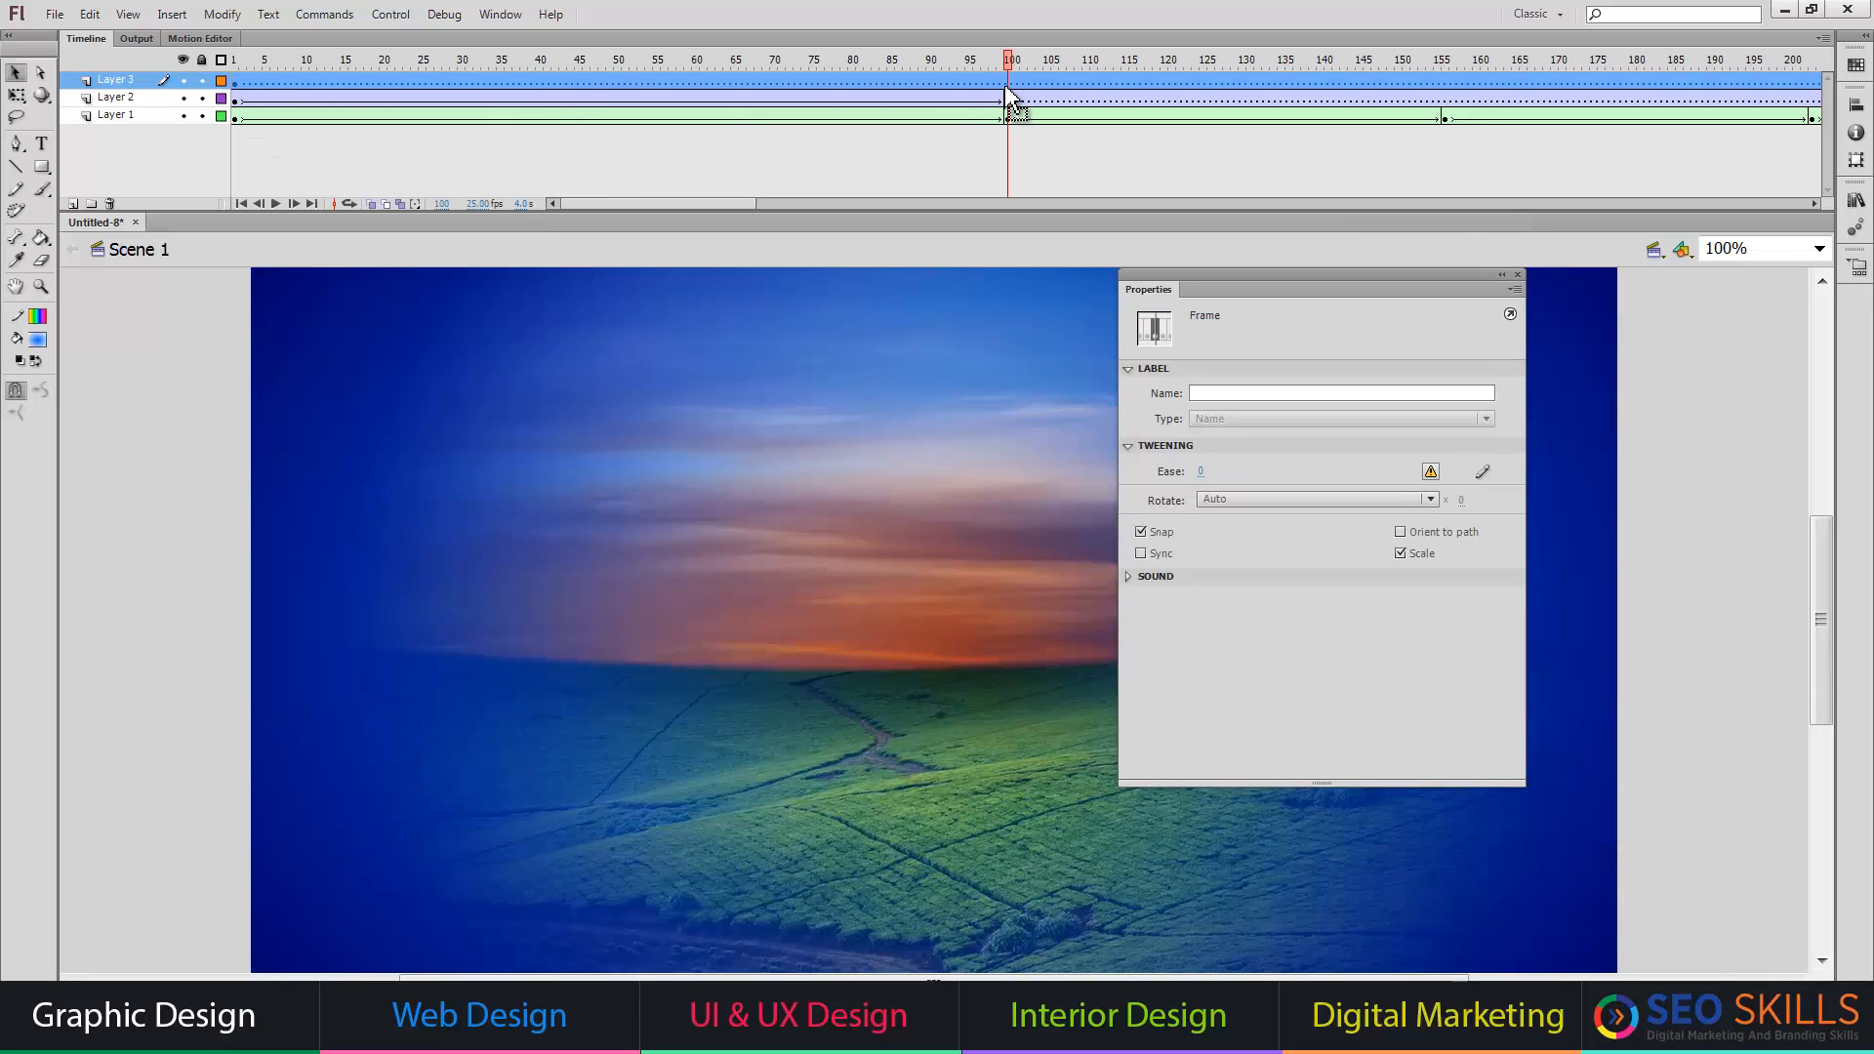
left_click(1007, 82)
key("F6")
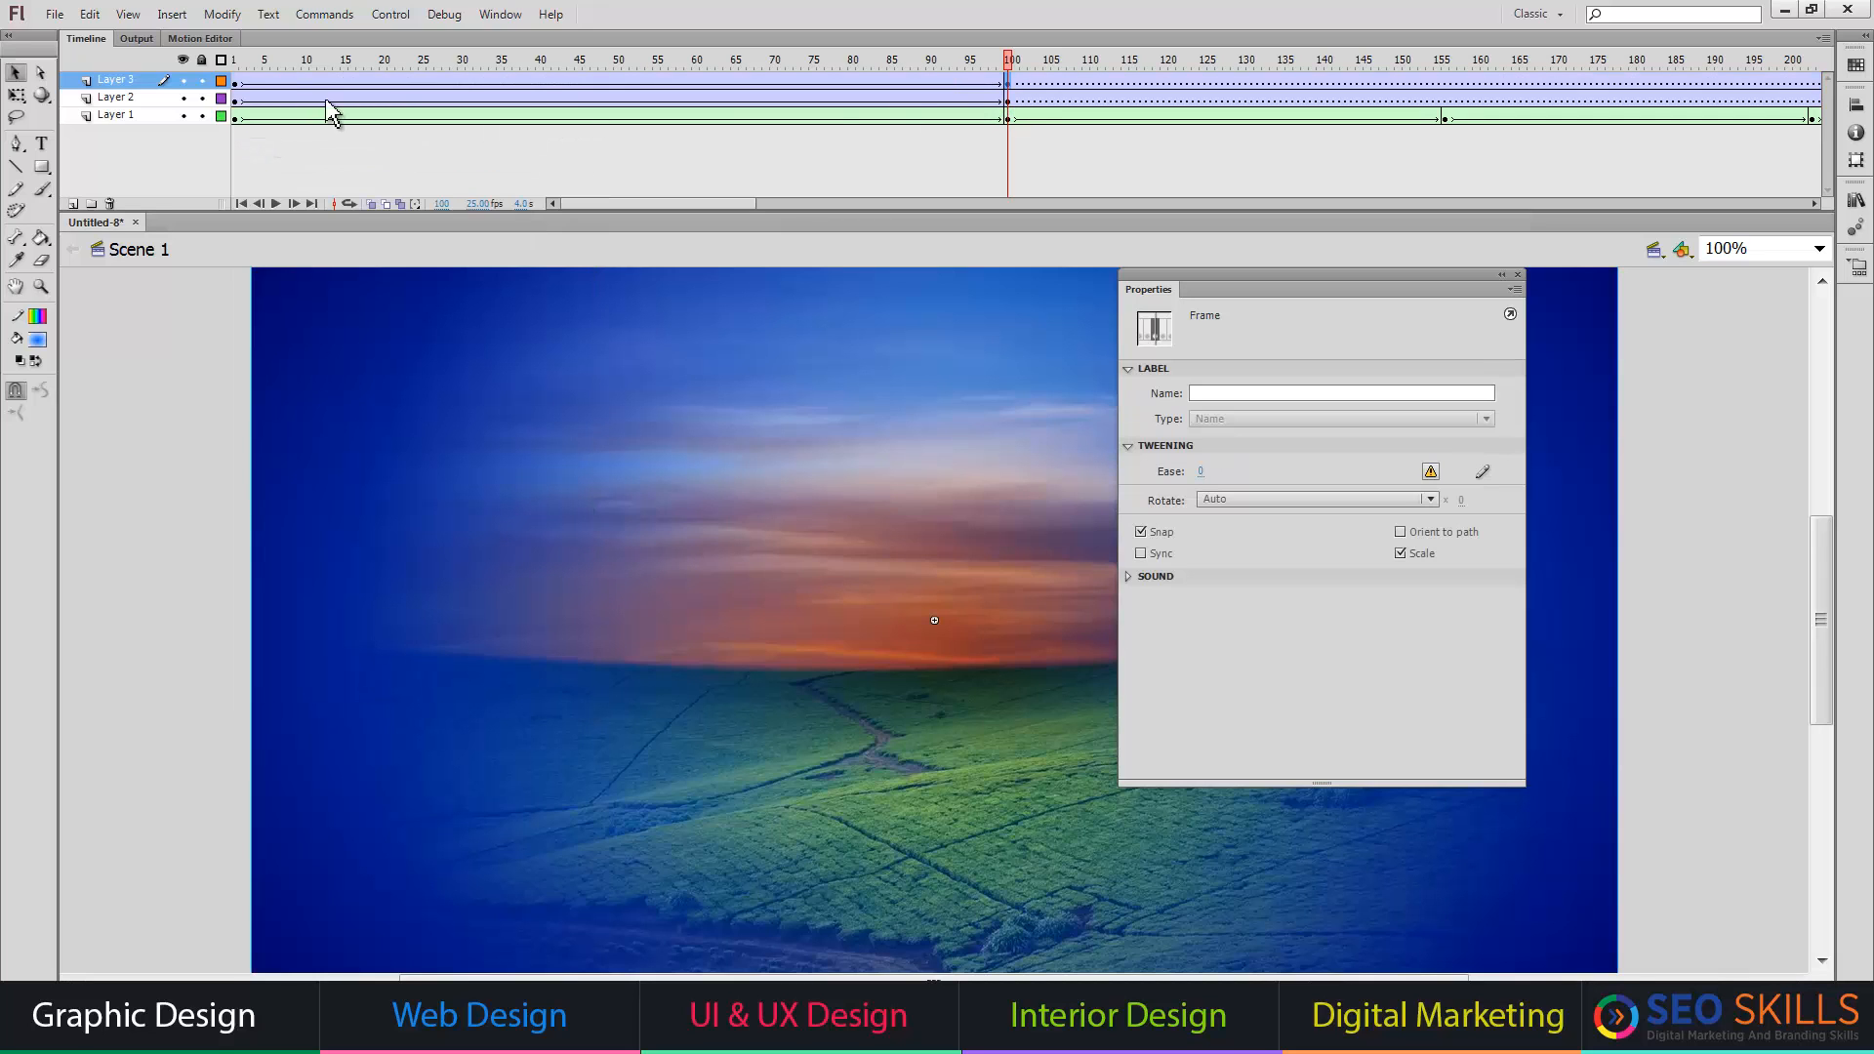
- Set the green field picture at frame 1 of Layer 3 to an Alpha of 0%
left_click(236, 82)
left_click(879, 644)
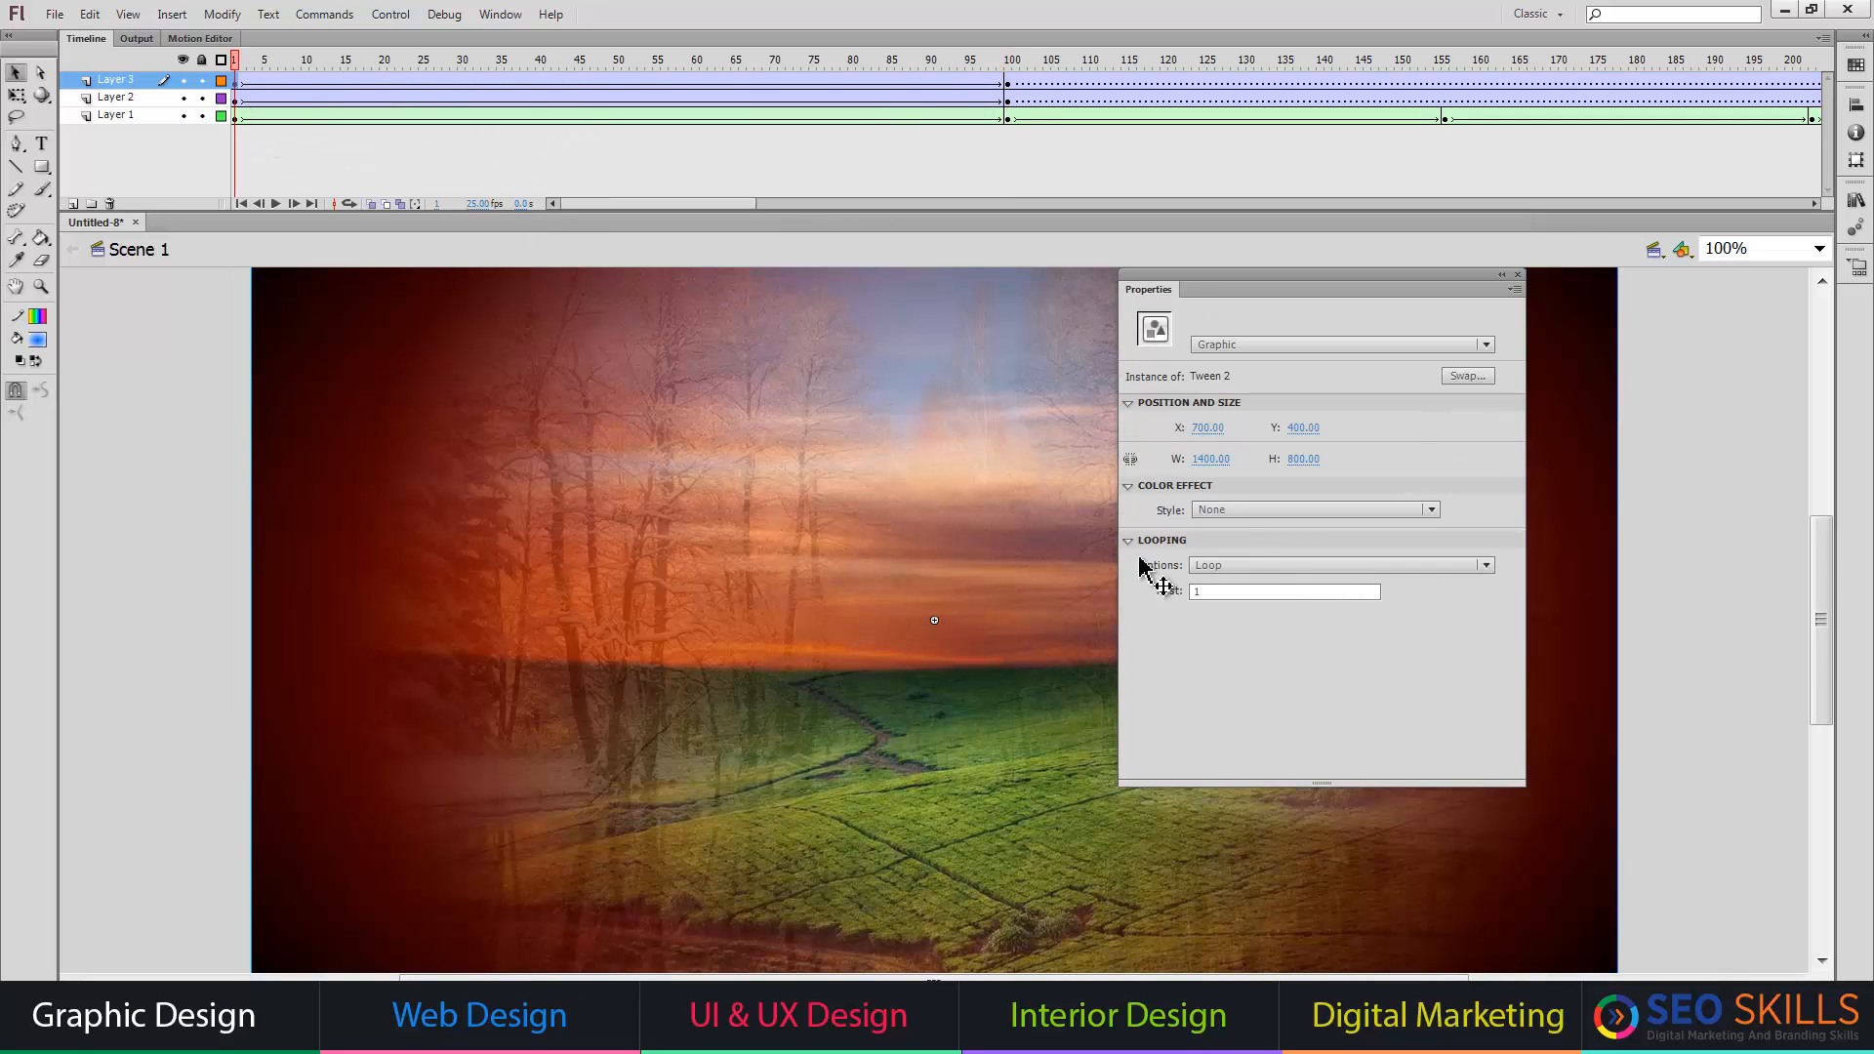
left_click(1263, 516)
left_click(1231, 643)
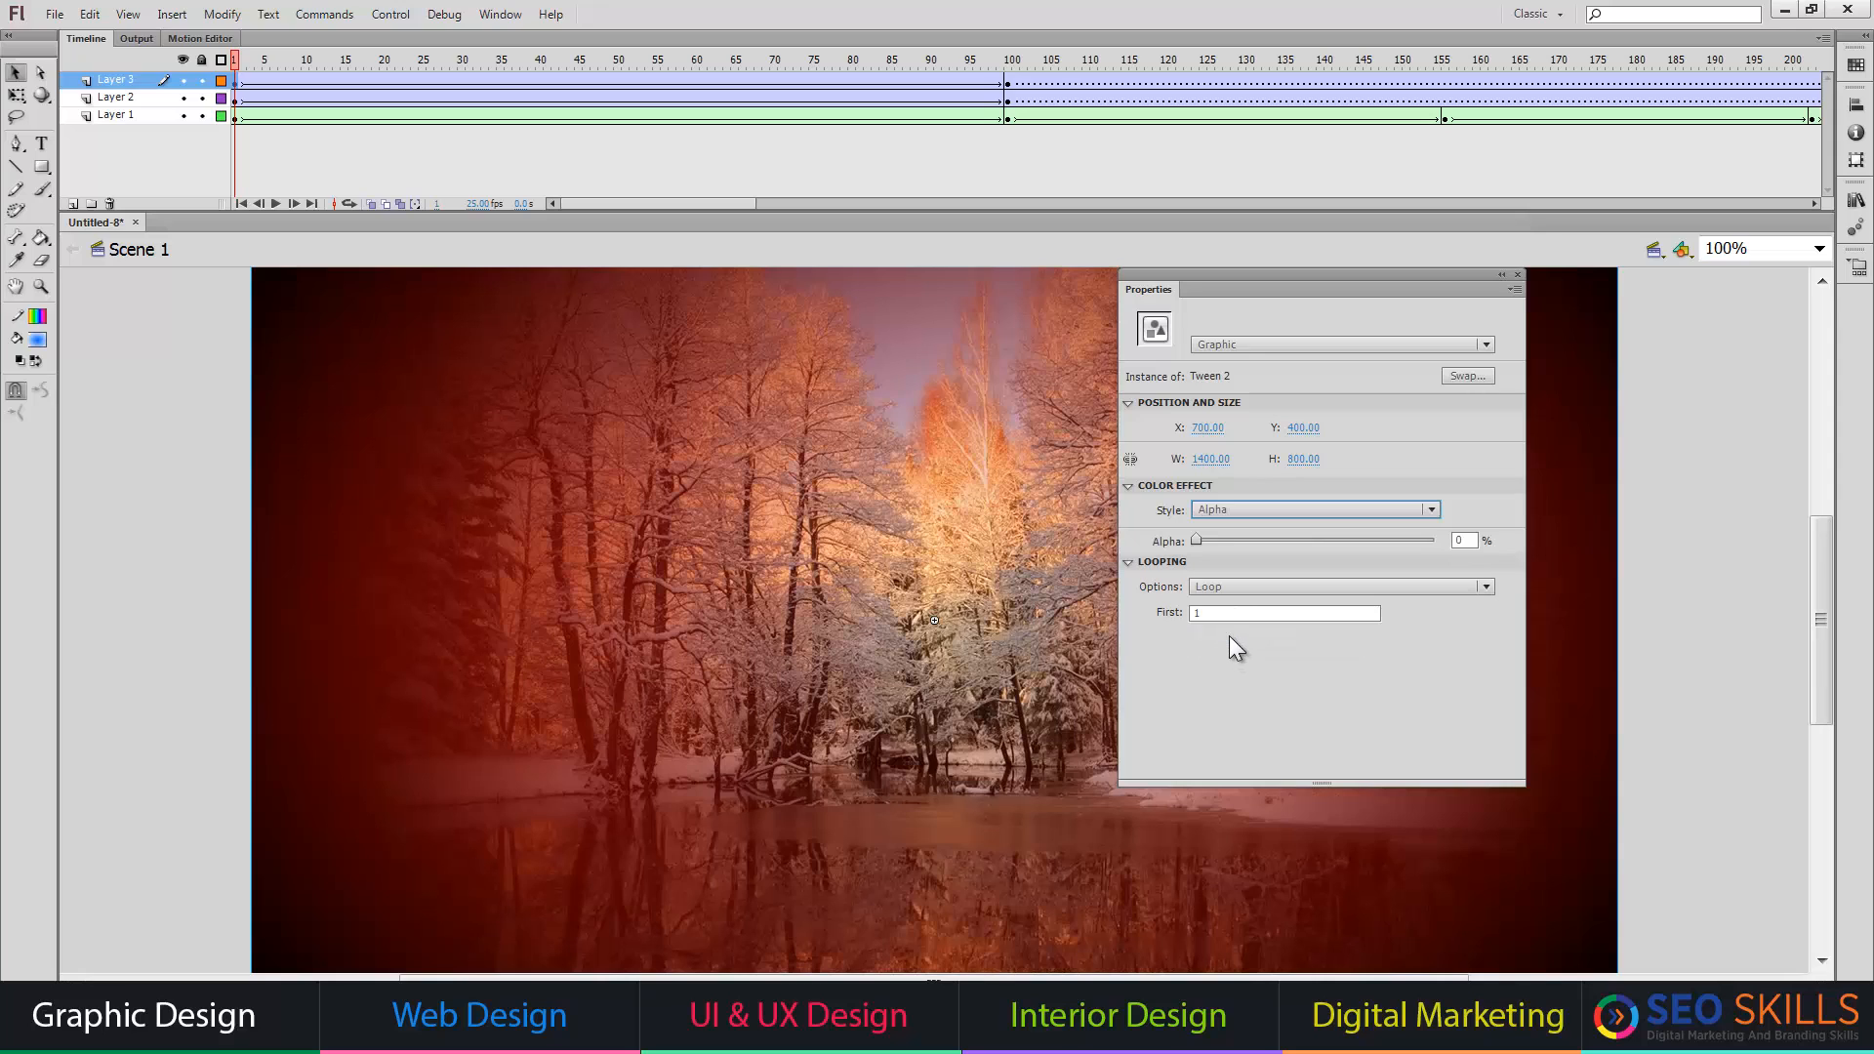
- Add a new layer above Layer 3 with a keyframe at frame 100, and lock the three layers beneath it
left_click(72, 203)
left_click(1005, 82)
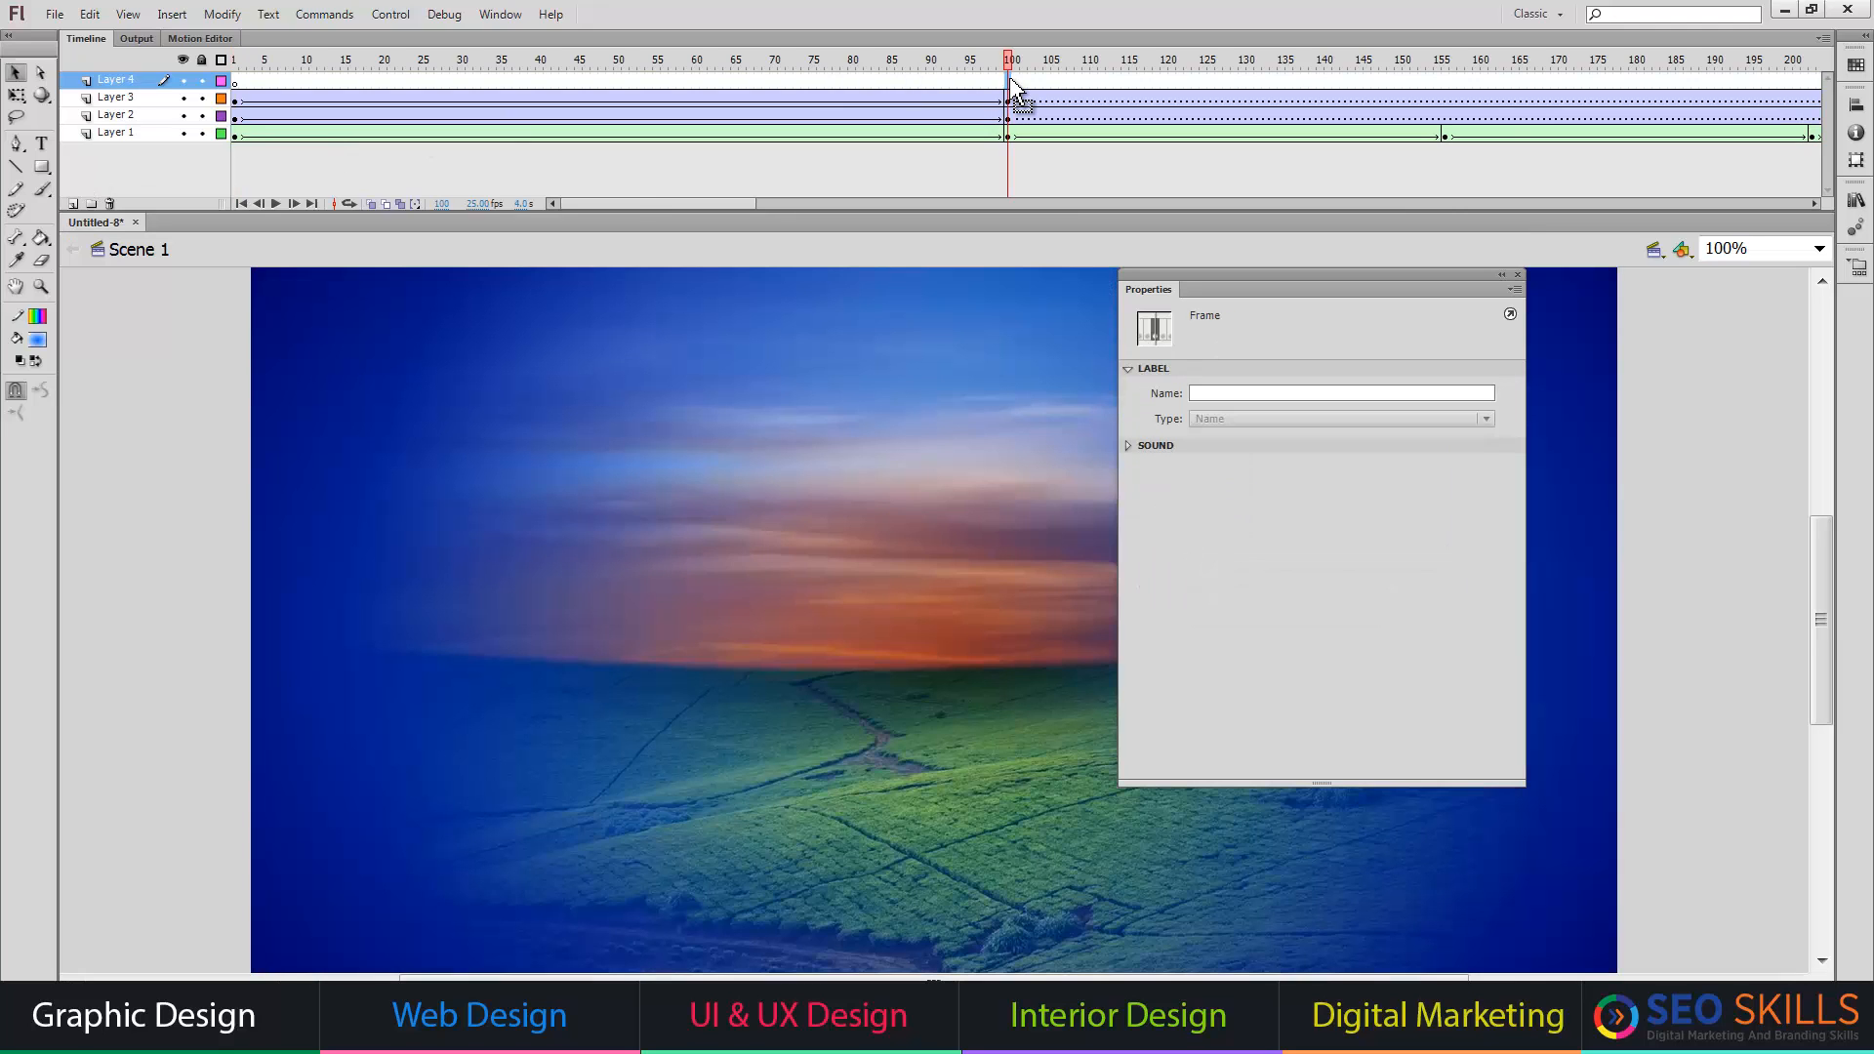
key("F6")
left_click_drag(202, 132, 201, 97)
- Place 3.png from the library on Layer 4 at frame 100 and set its position to X 0, Y 0
key("ctrl+l")
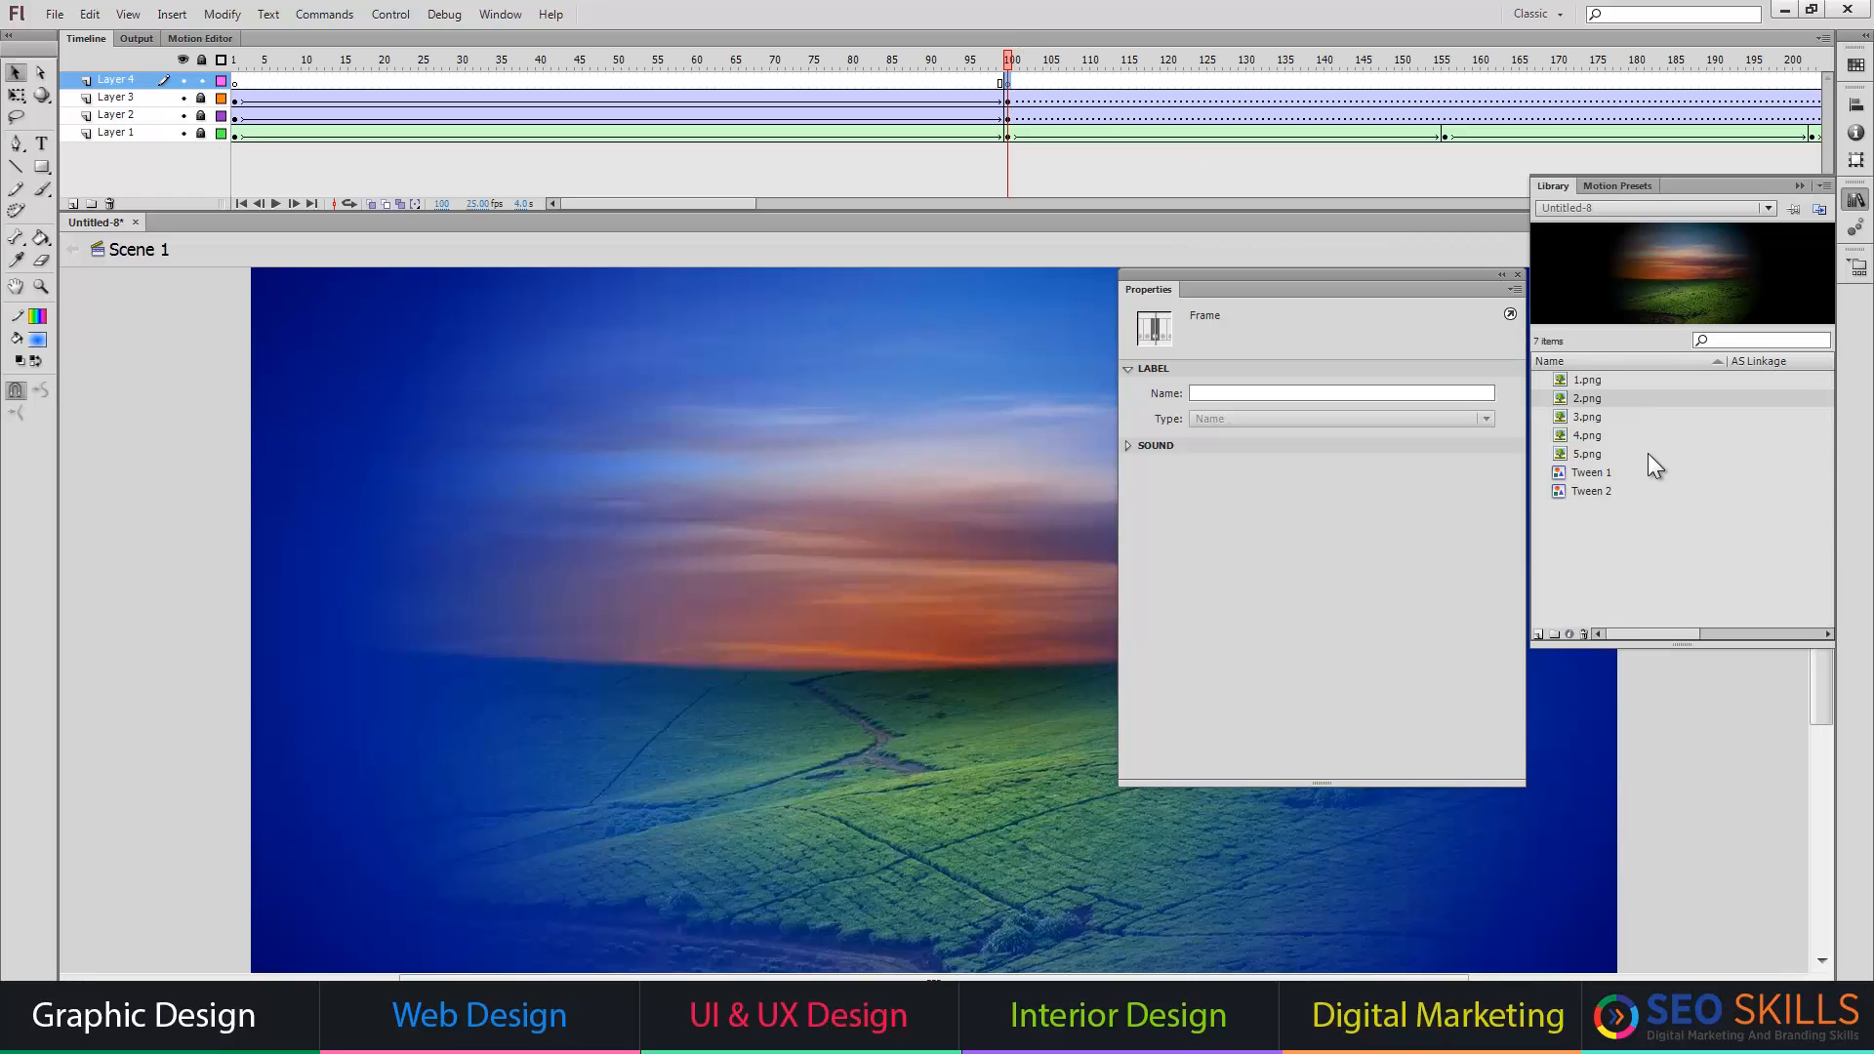
left_click_drag(1571, 414, 863, 527)
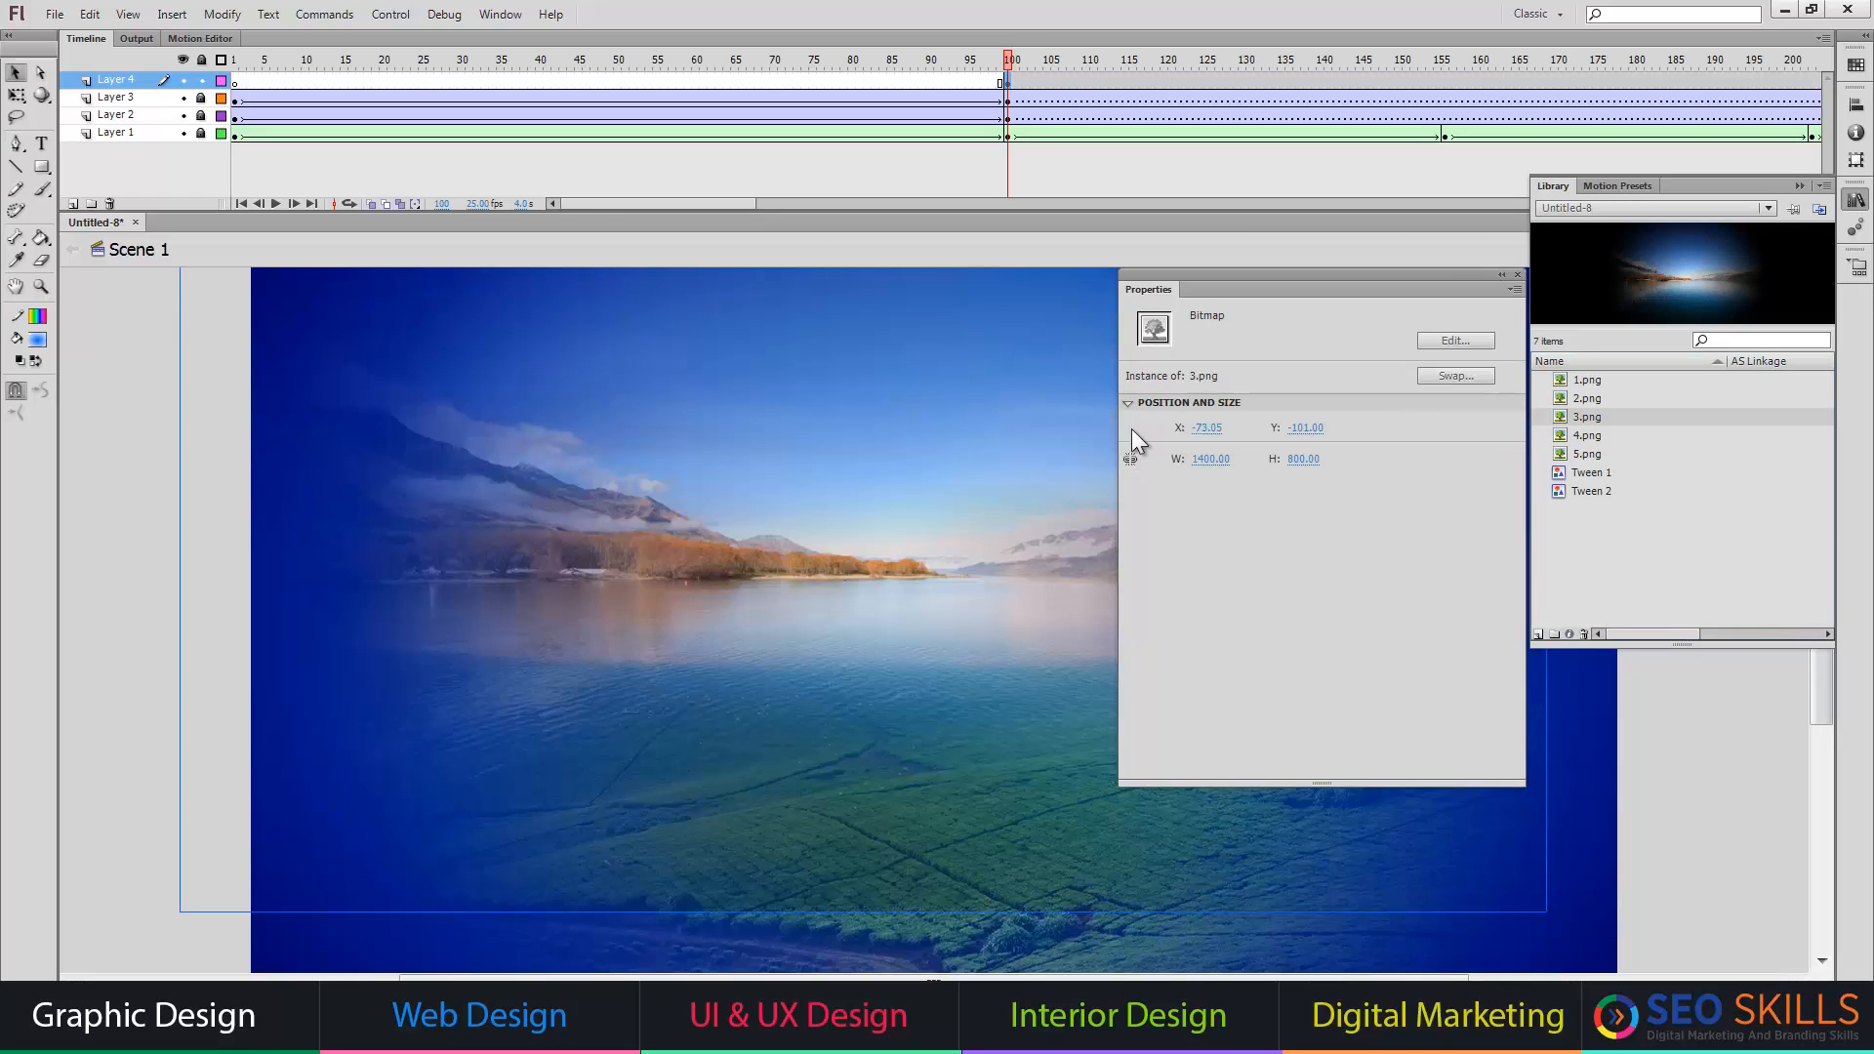
left_click(1201, 430)
type("0")
key("Tab")
type("0")
key("Return")
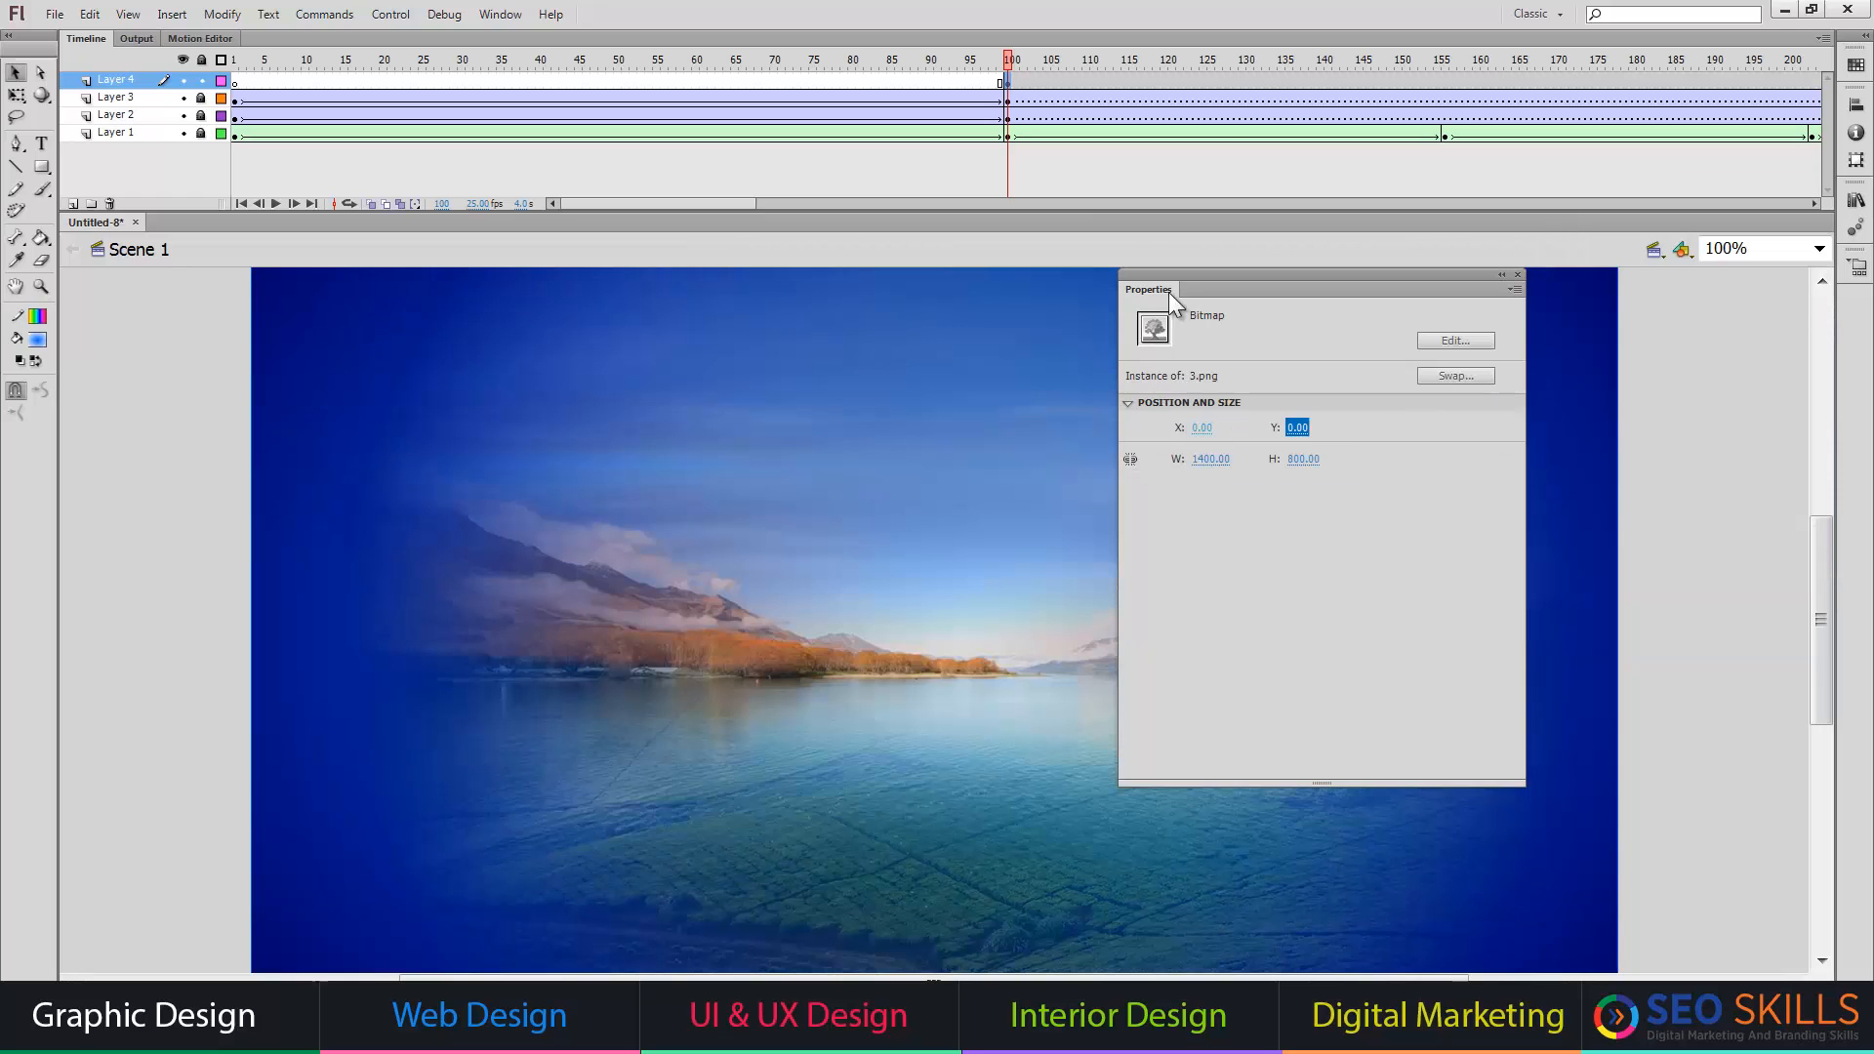
- Create a classic tween on Layer 4 from frame 100 and insert a keyframe at frame 201
right_click(1012, 83)
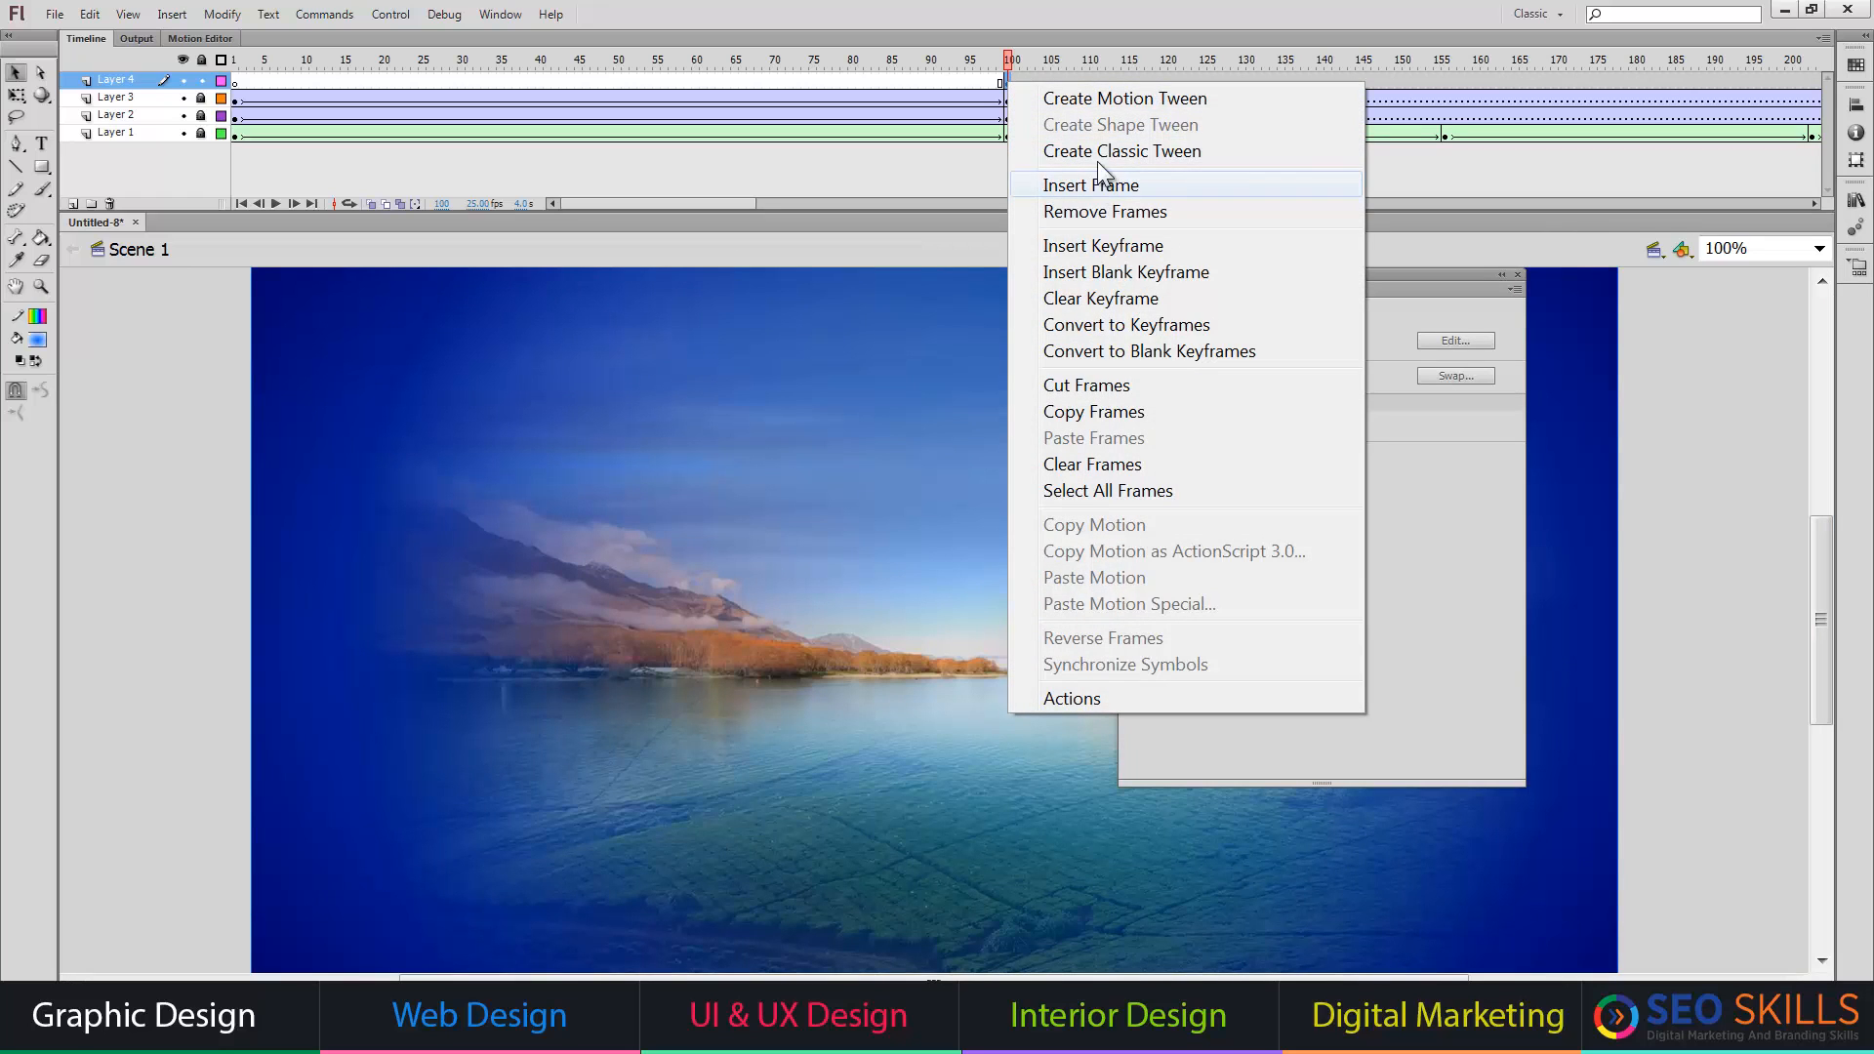
left_click(1099, 150)
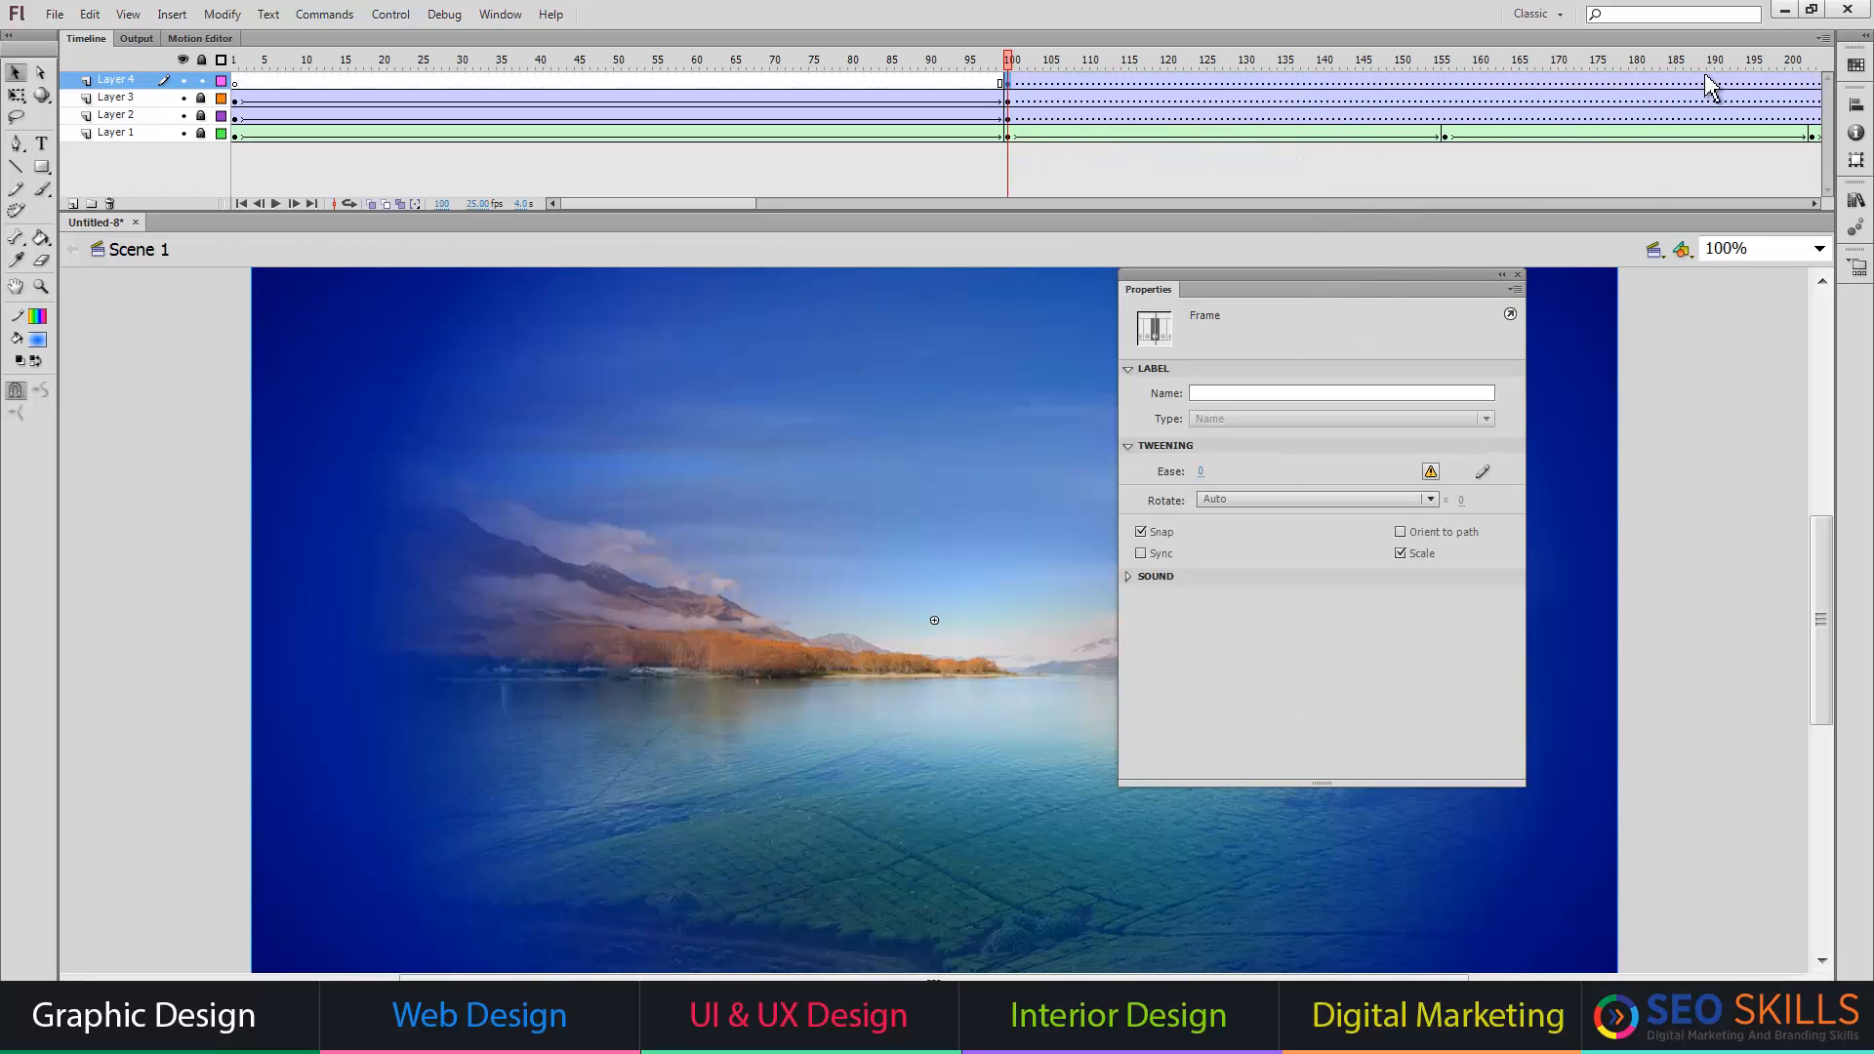
left_click(1795, 80)
key("F6")
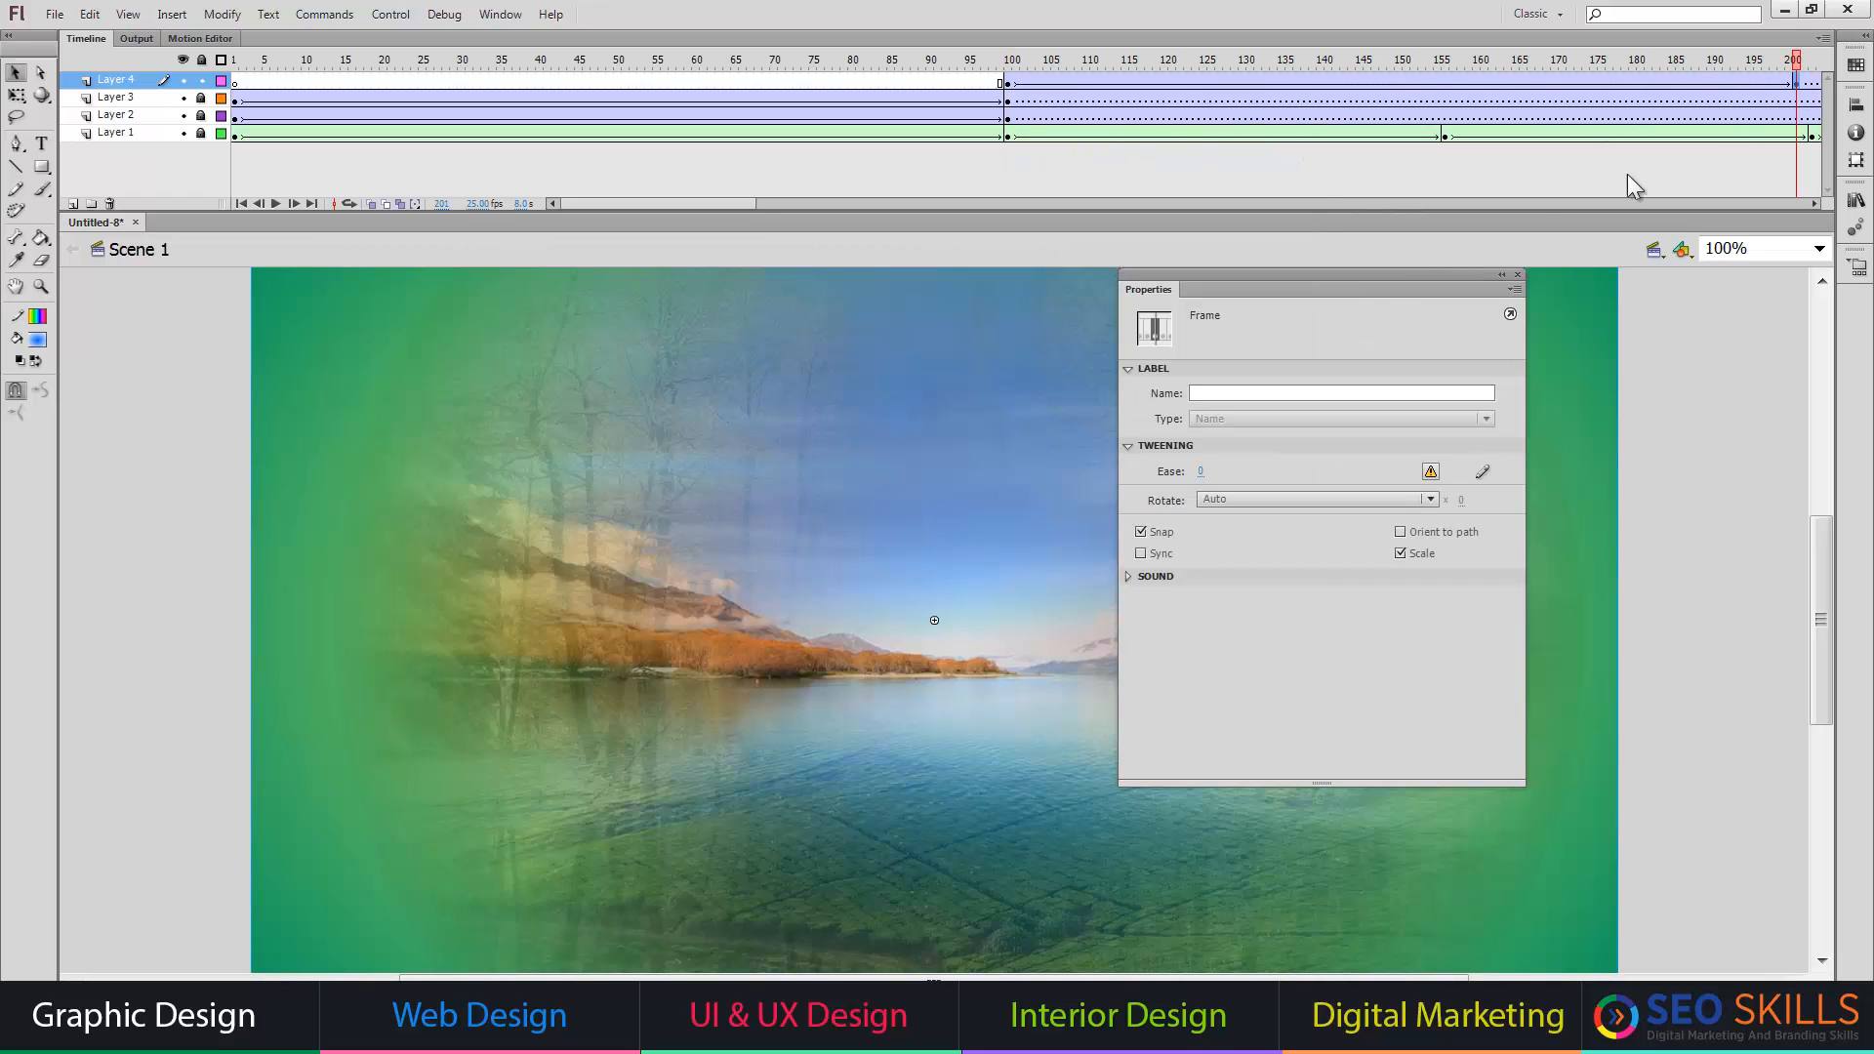
- Set the lake picture at frame 201 of Layer 4 to an Alpha of 0%
left_click(970, 548)
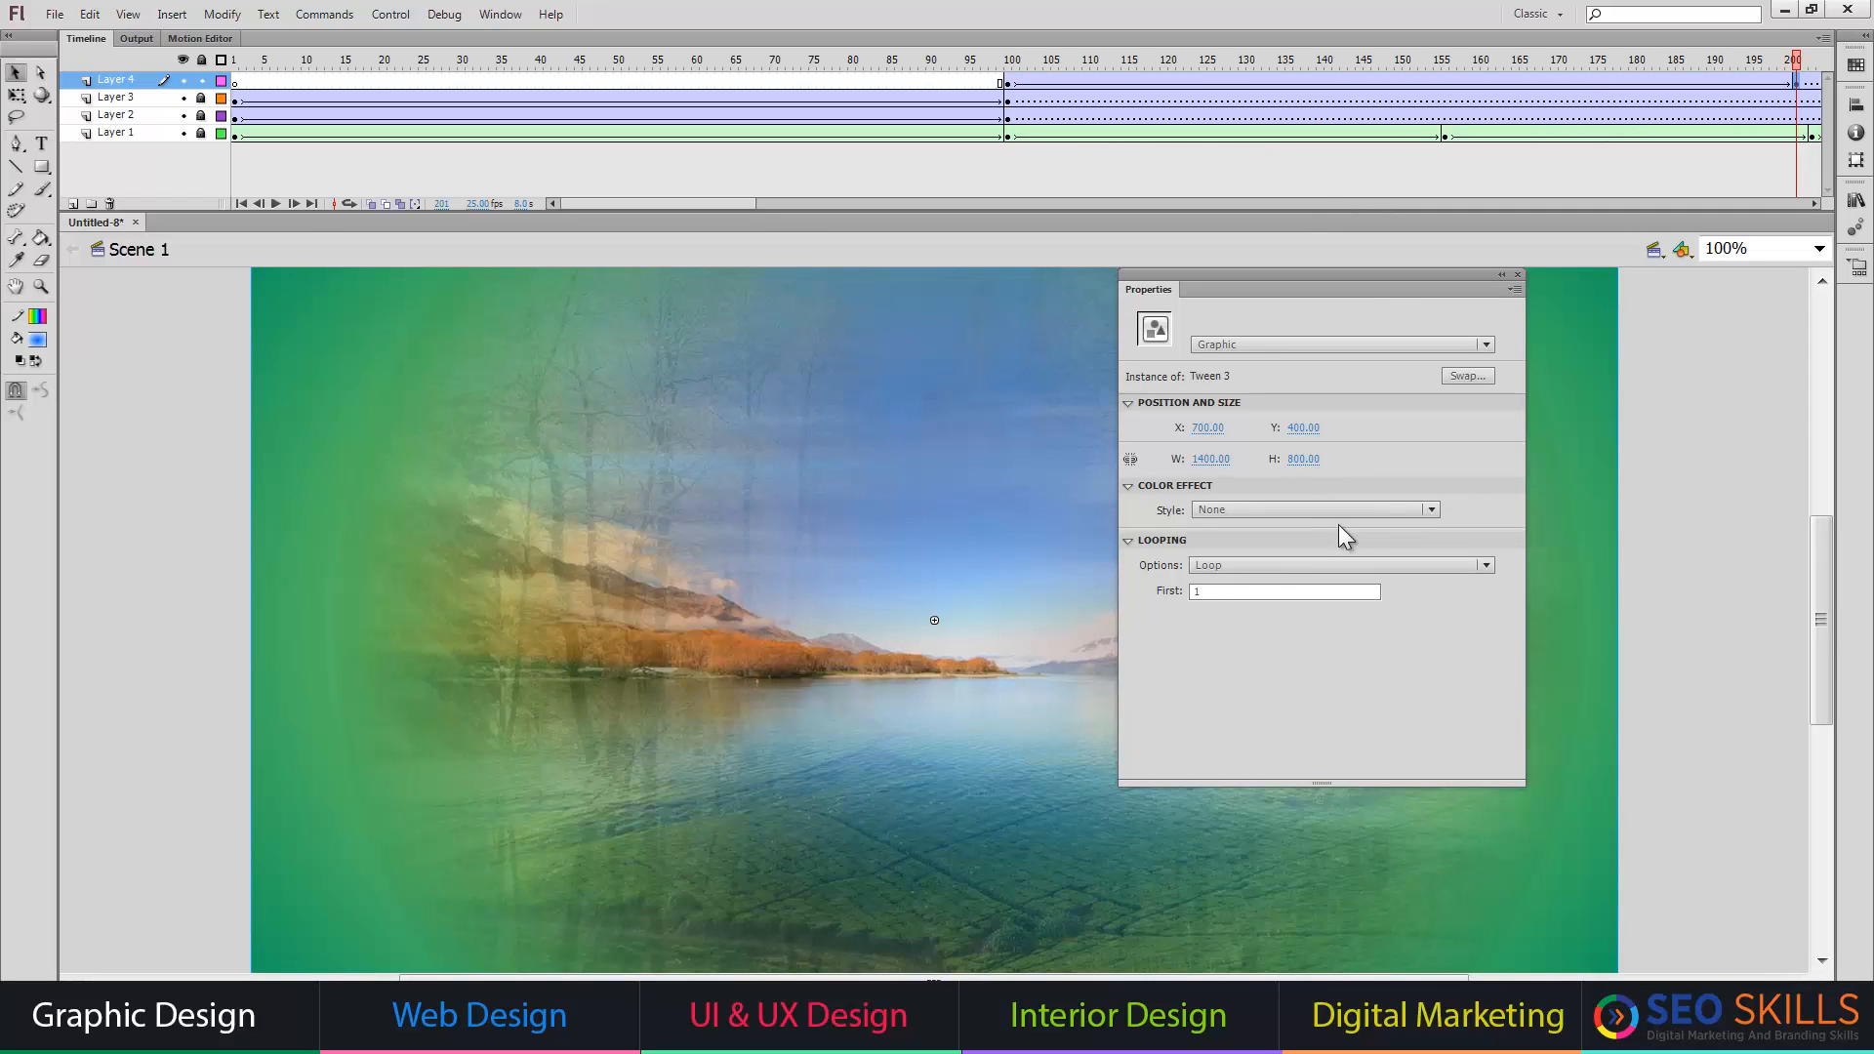
left_click(1262, 510)
left_click(1241, 641)
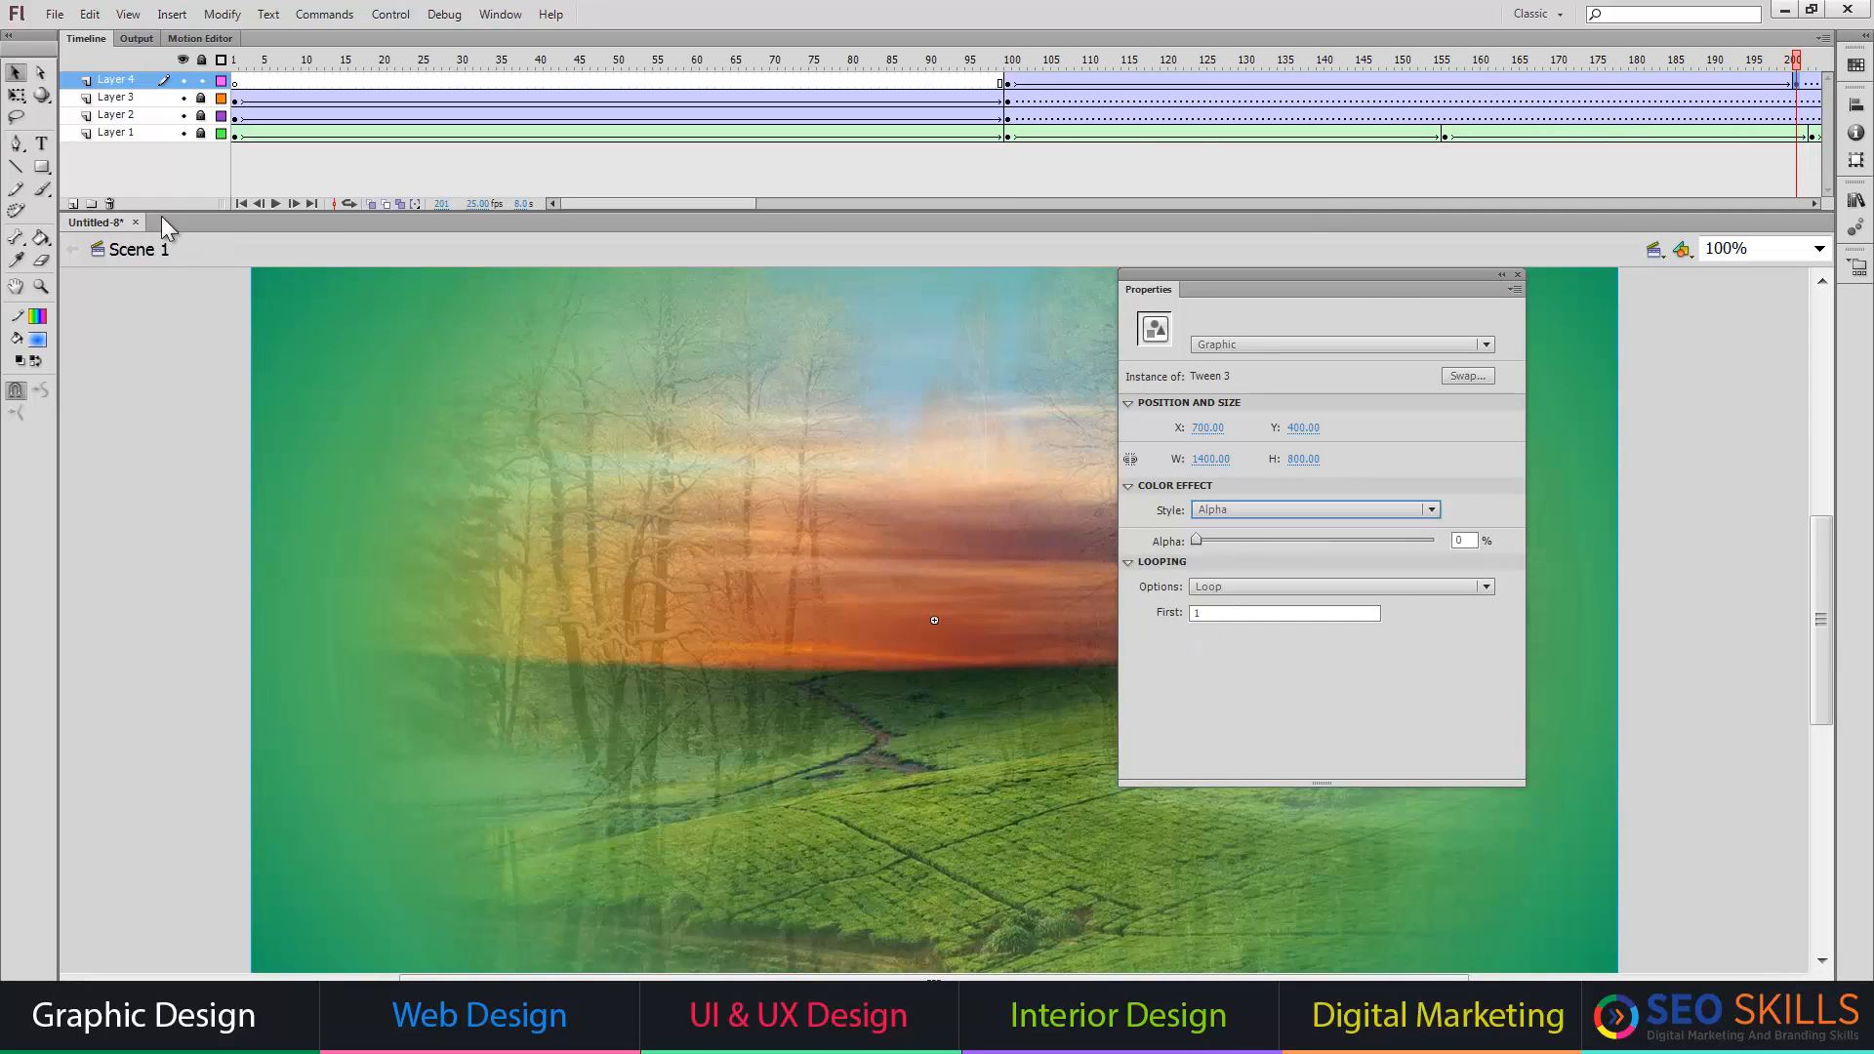
- Add a new layer above Layer 4 with a keyframe at frame 100, and place 4.png from the library on it
left_click(72, 204)
left_click(1011, 97)
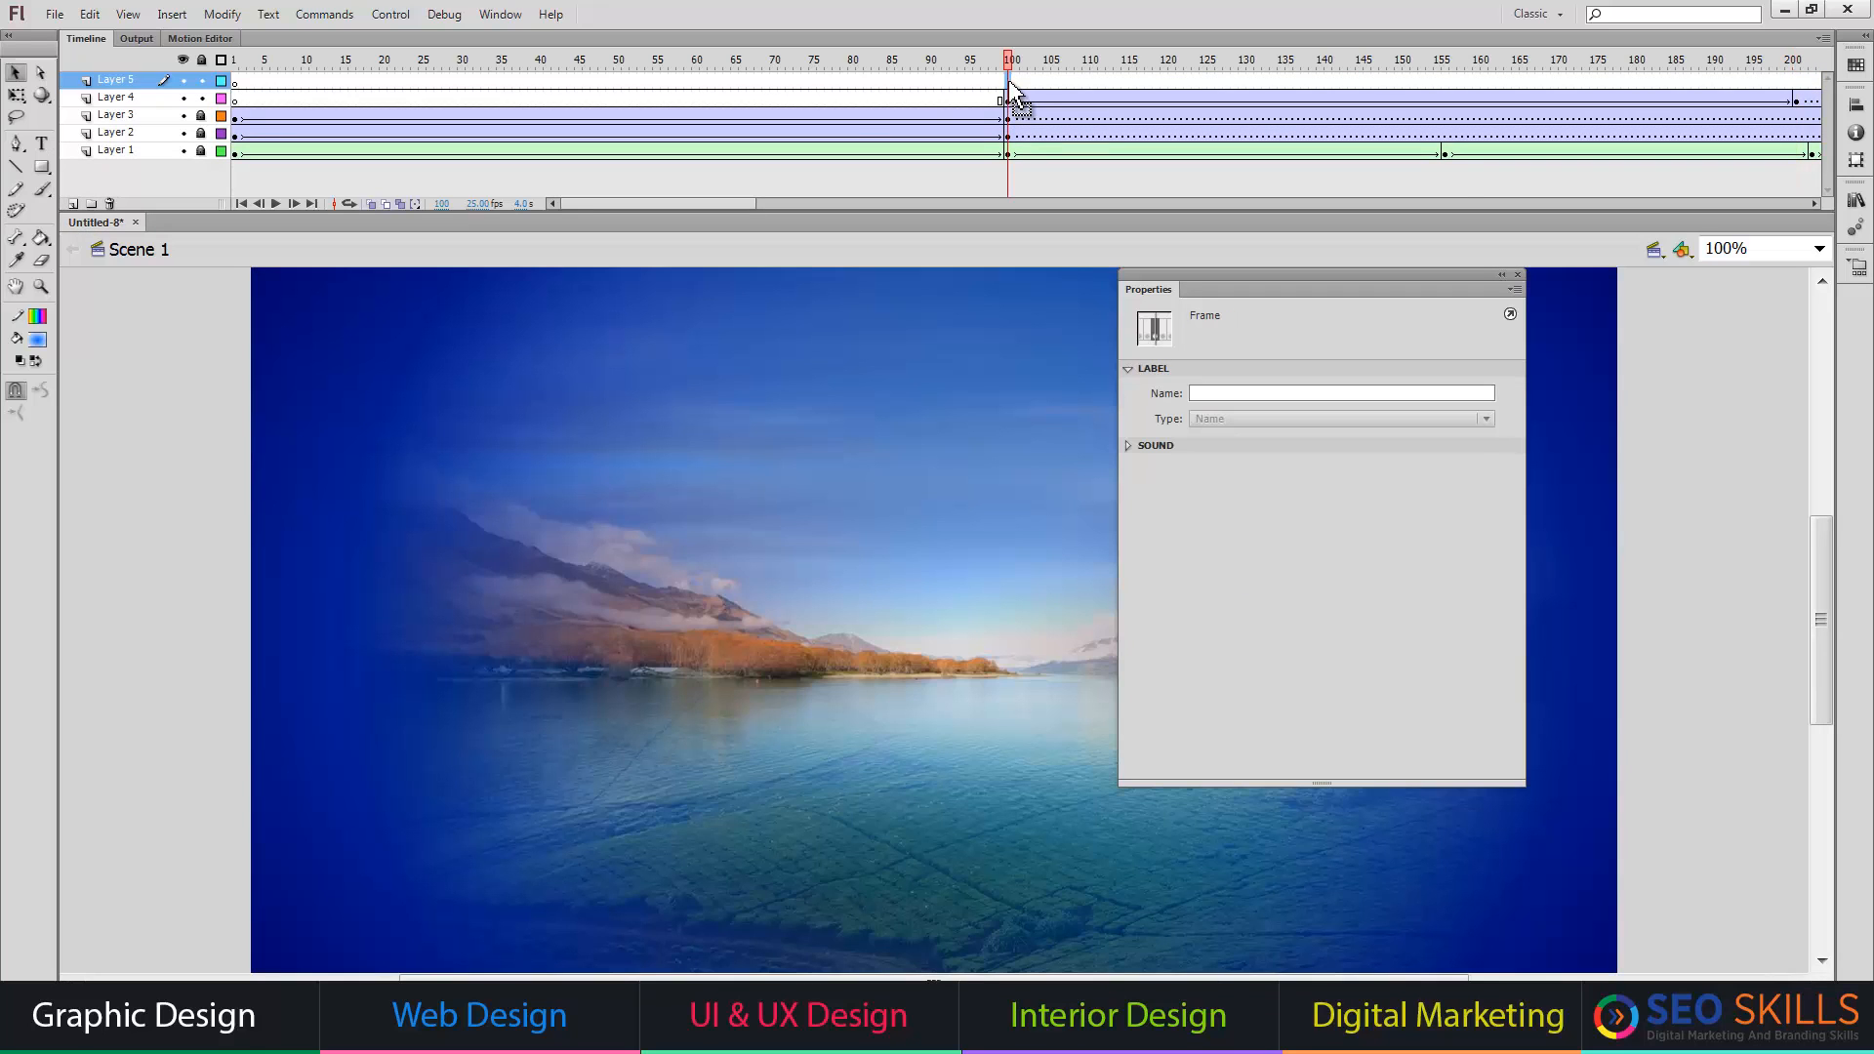
key("ctrl+l")
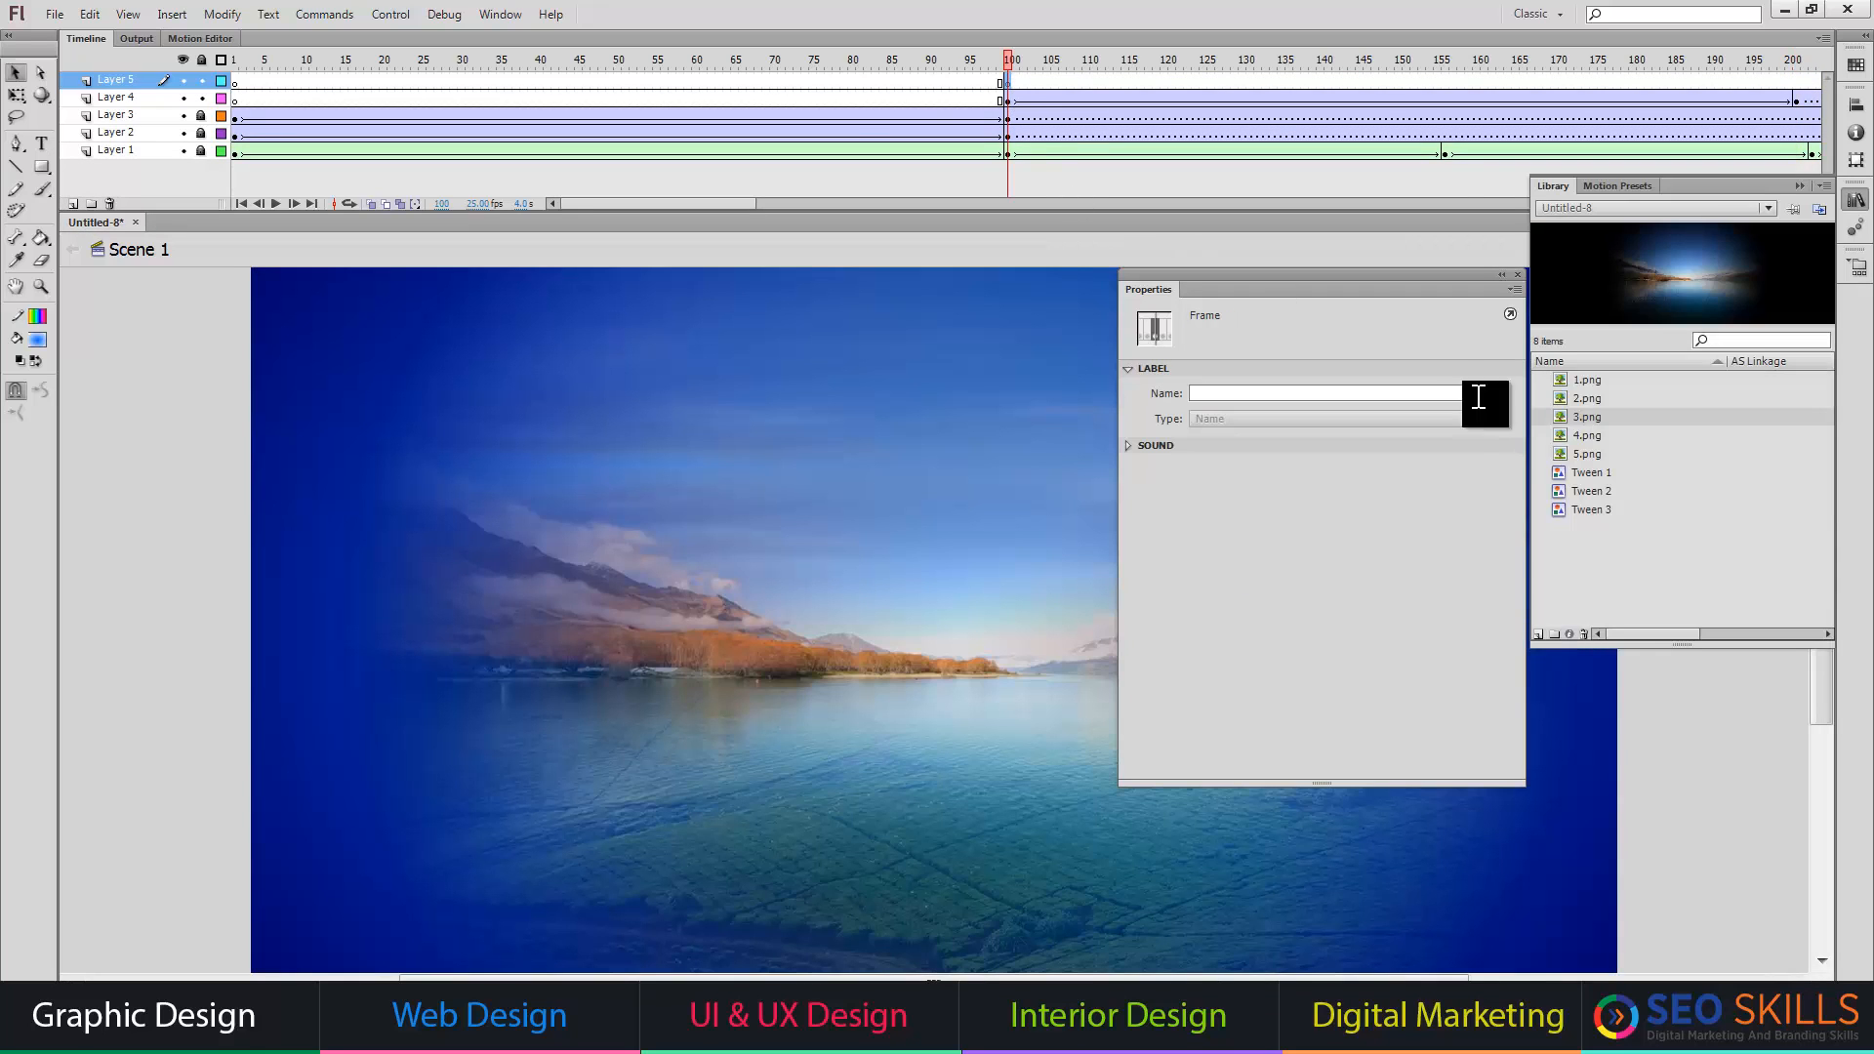
left_click_drag(1581, 435, 1078, 469)
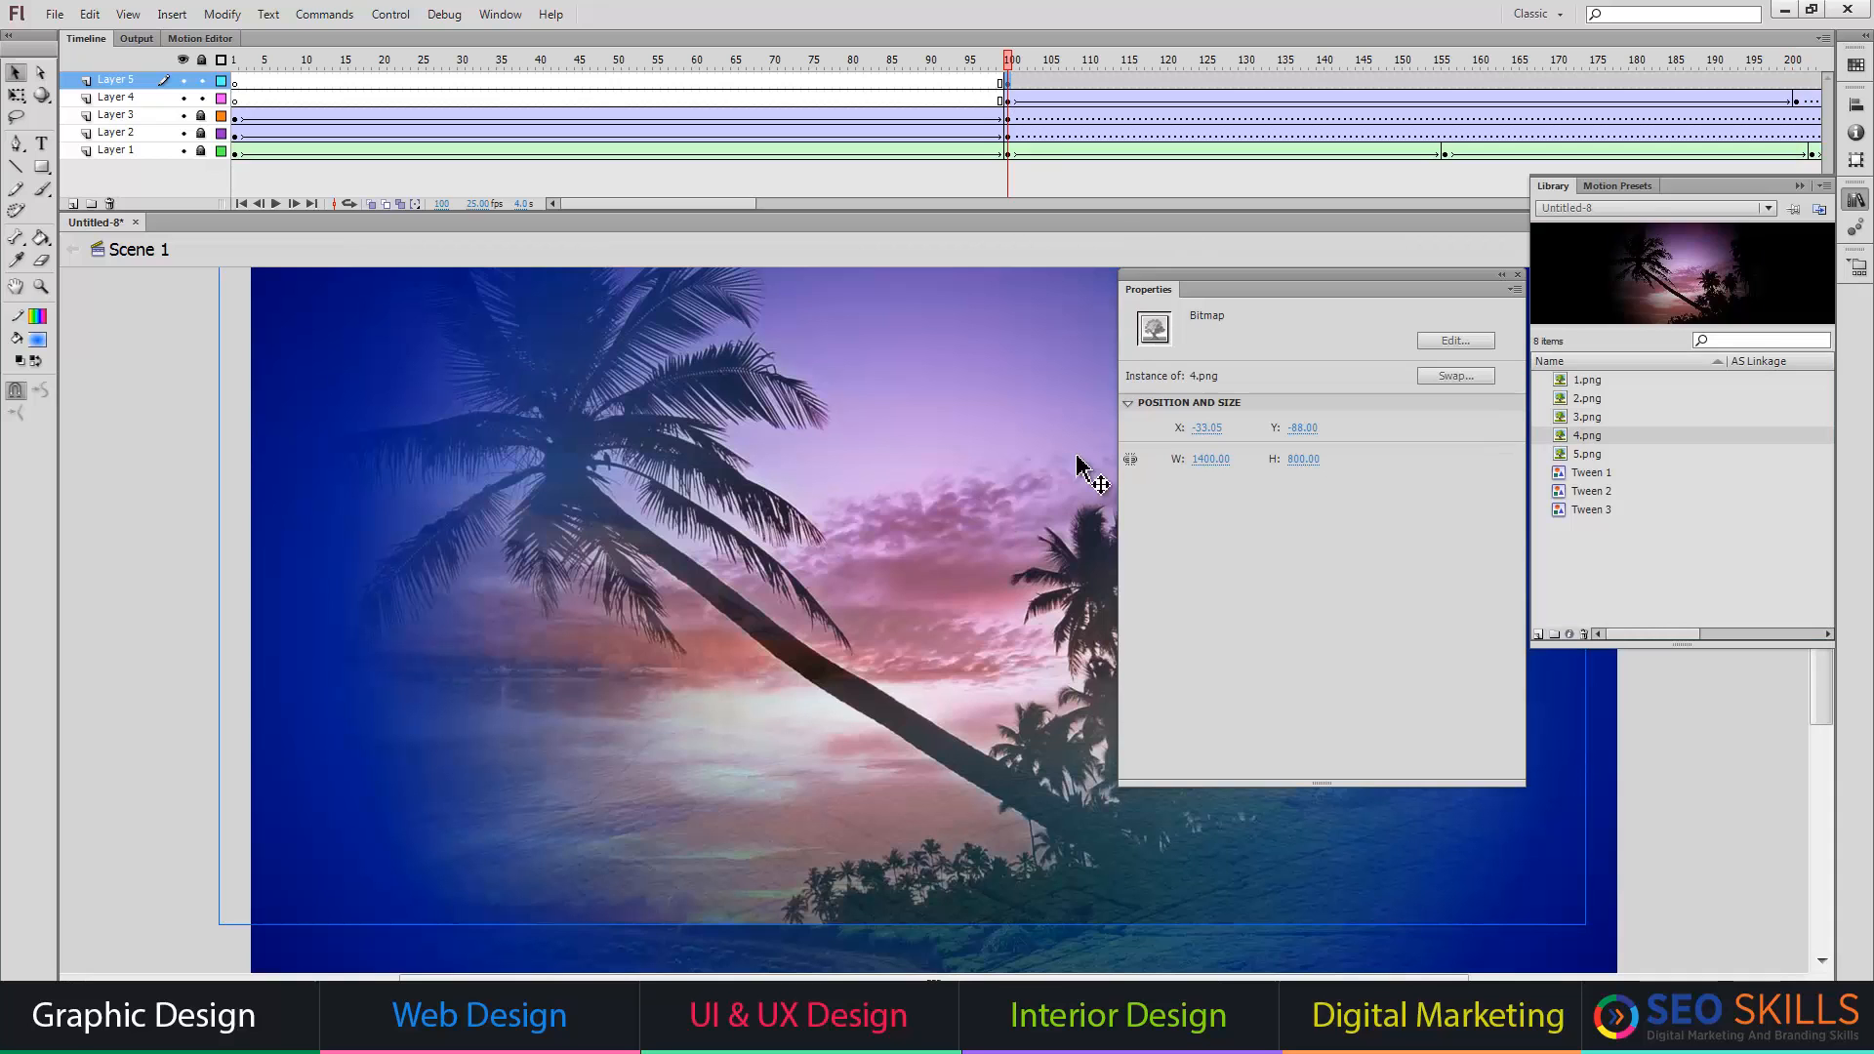
- Set the position of the palm tree picture on Layer 5 to X 0, Y 0
left_click(1202, 427)
type("0")
key("Tab")
type("0")
key("Return")
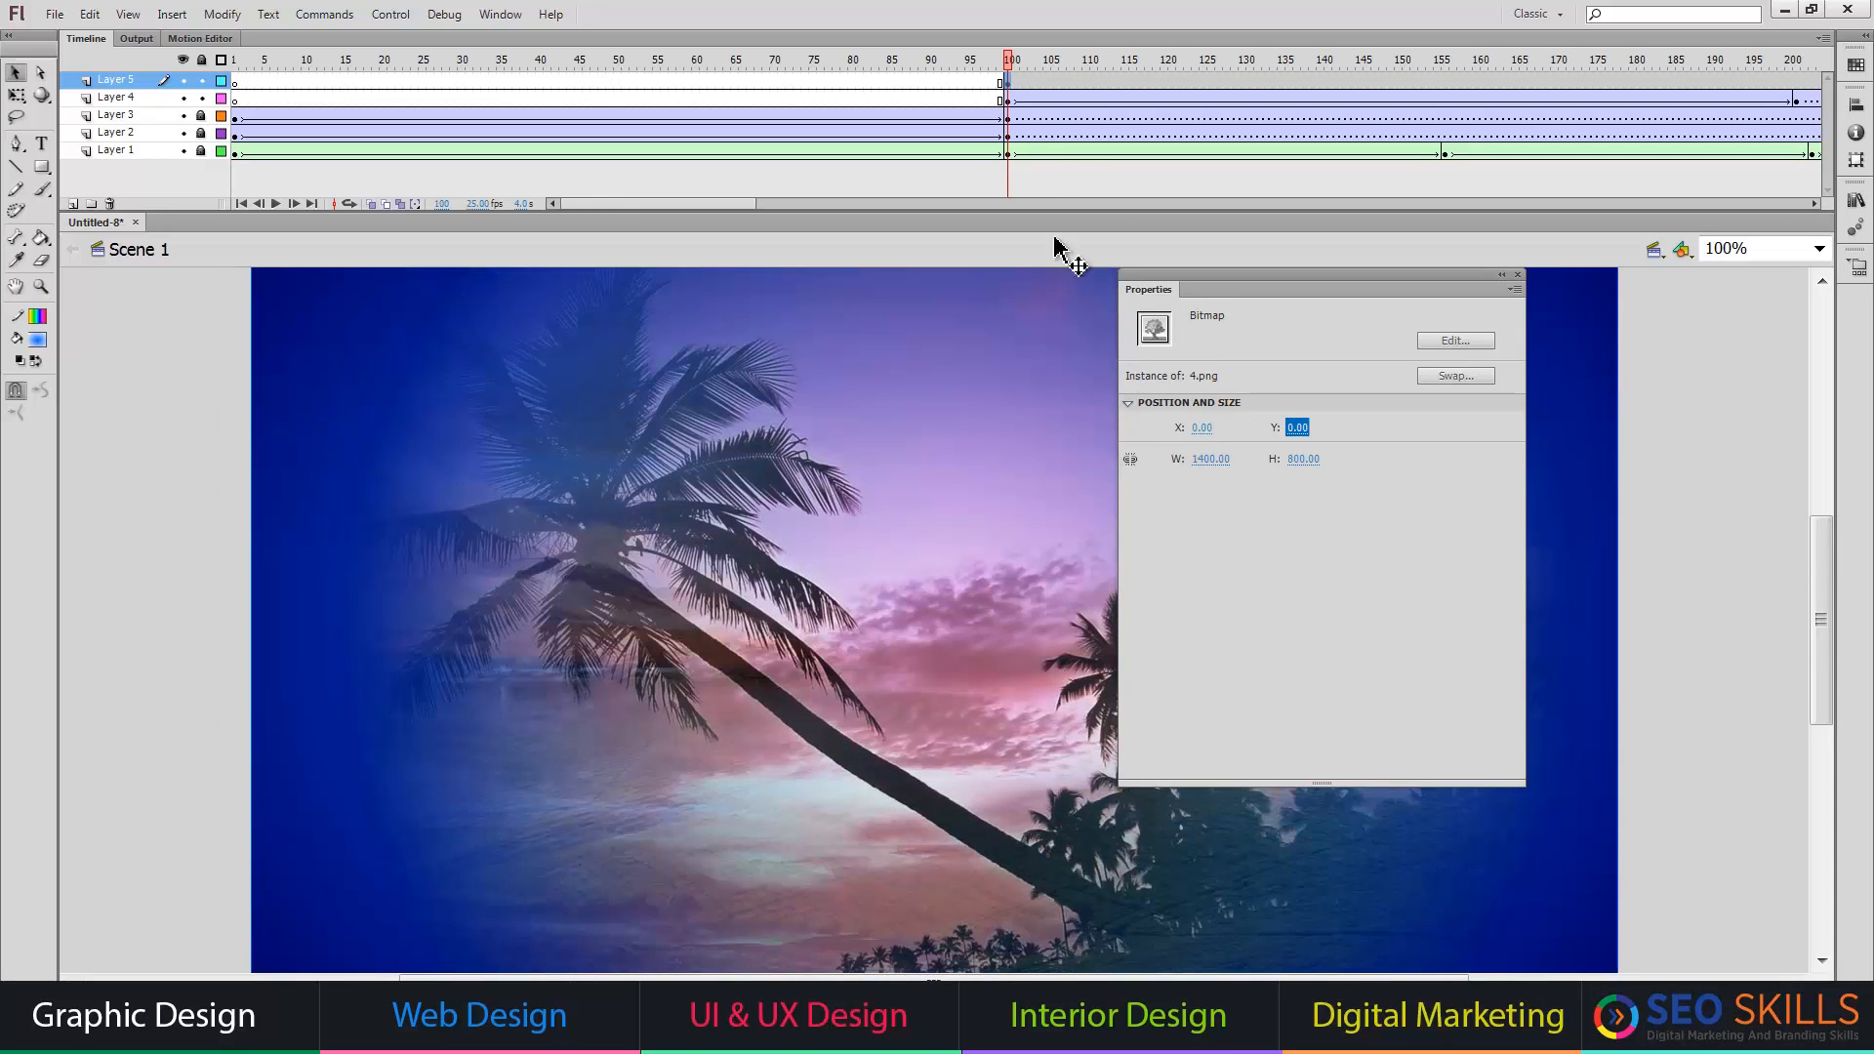
- Create a classic tween on Layer 5 from frame 100 and insert a keyframe at frame 200
right_click(1012, 88)
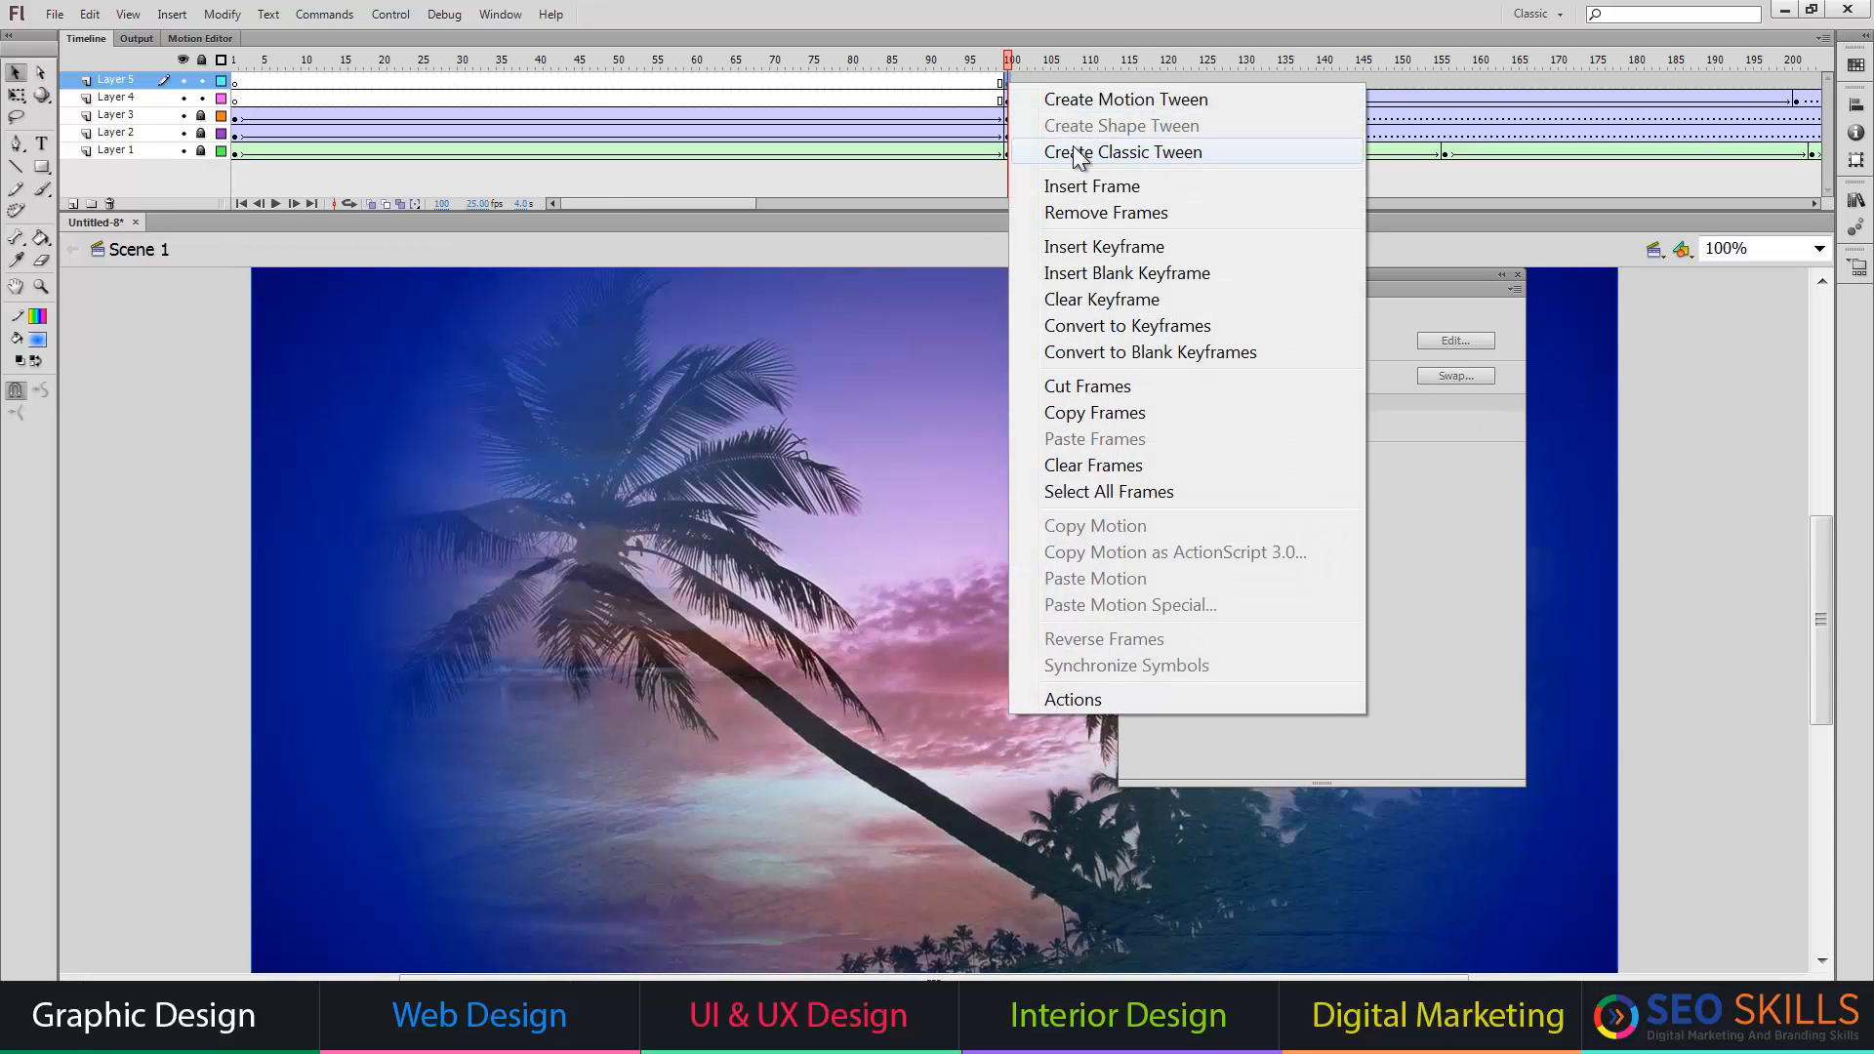
left_click(1073, 145)
left_click(1791, 87)
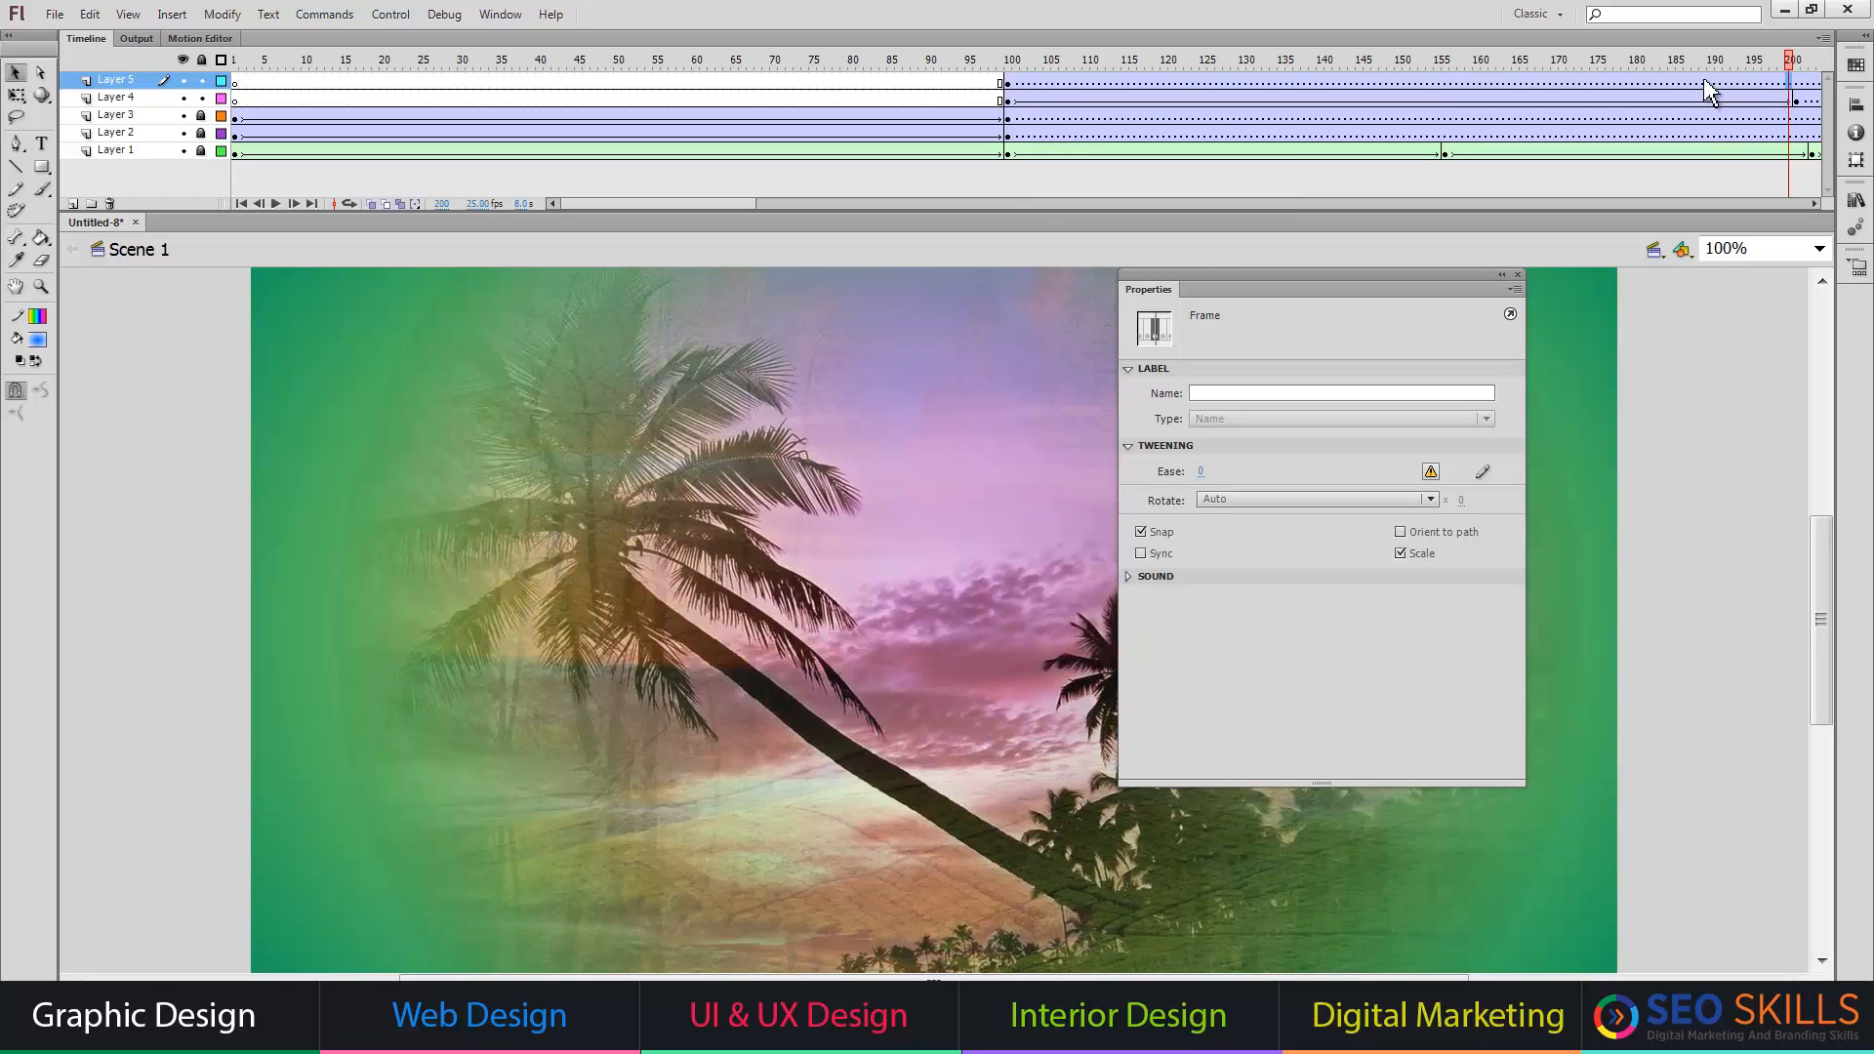
key("F6")
- Set the palm tree picture at frame 100 of Layer 5 to an Alpha of 0%
left_click(1011, 85)
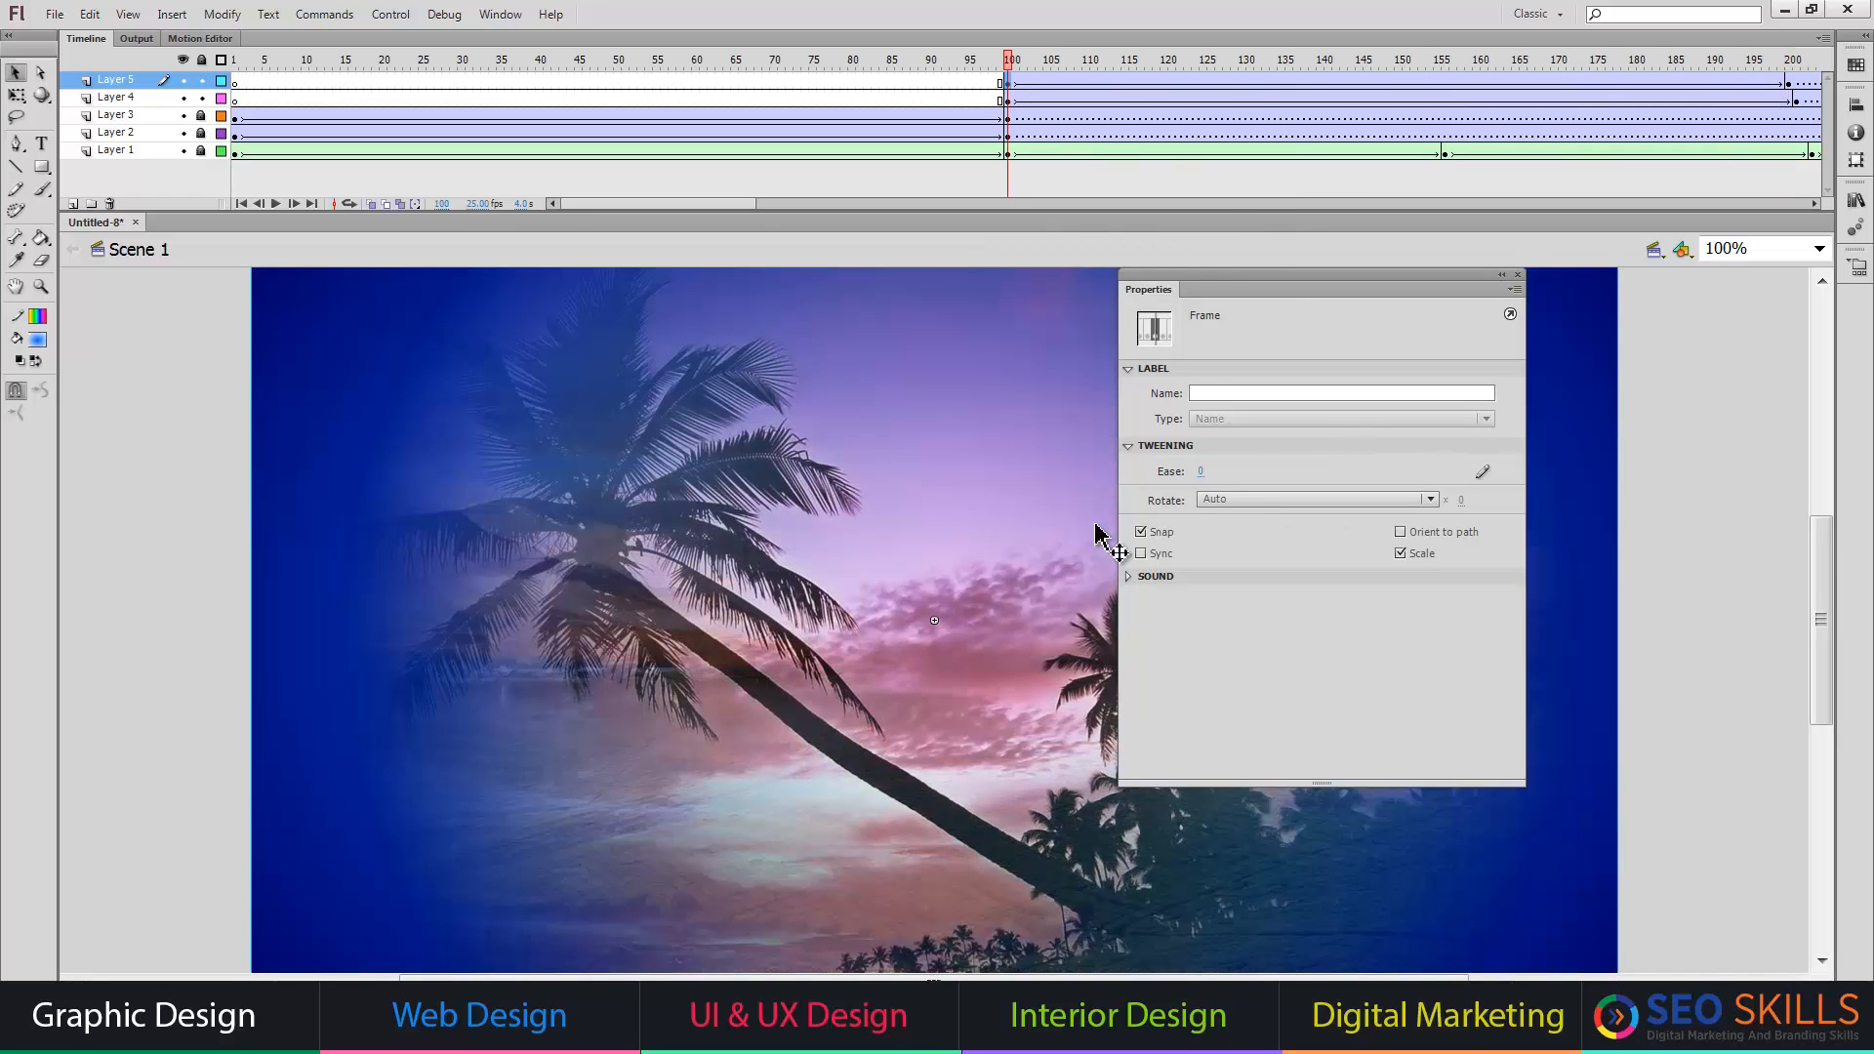
left_click(934, 583)
left_click(1269, 509)
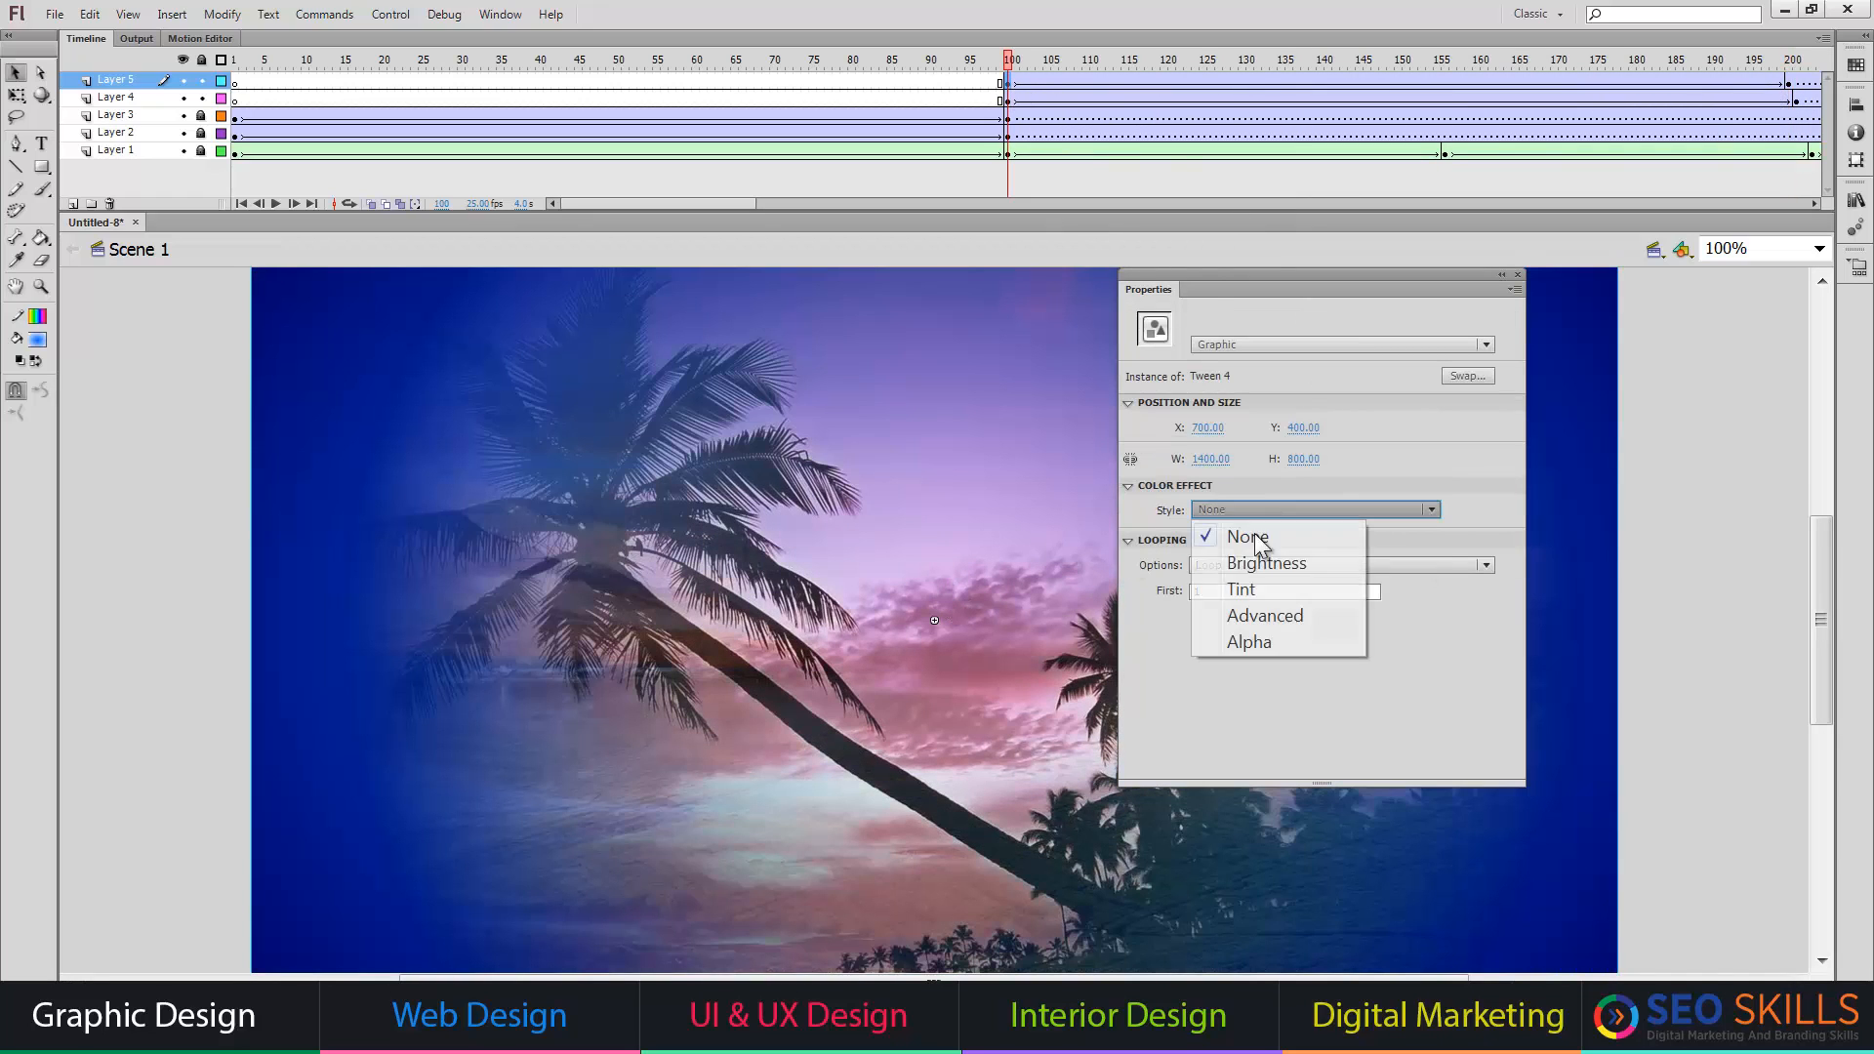
left_click(1236, 638)
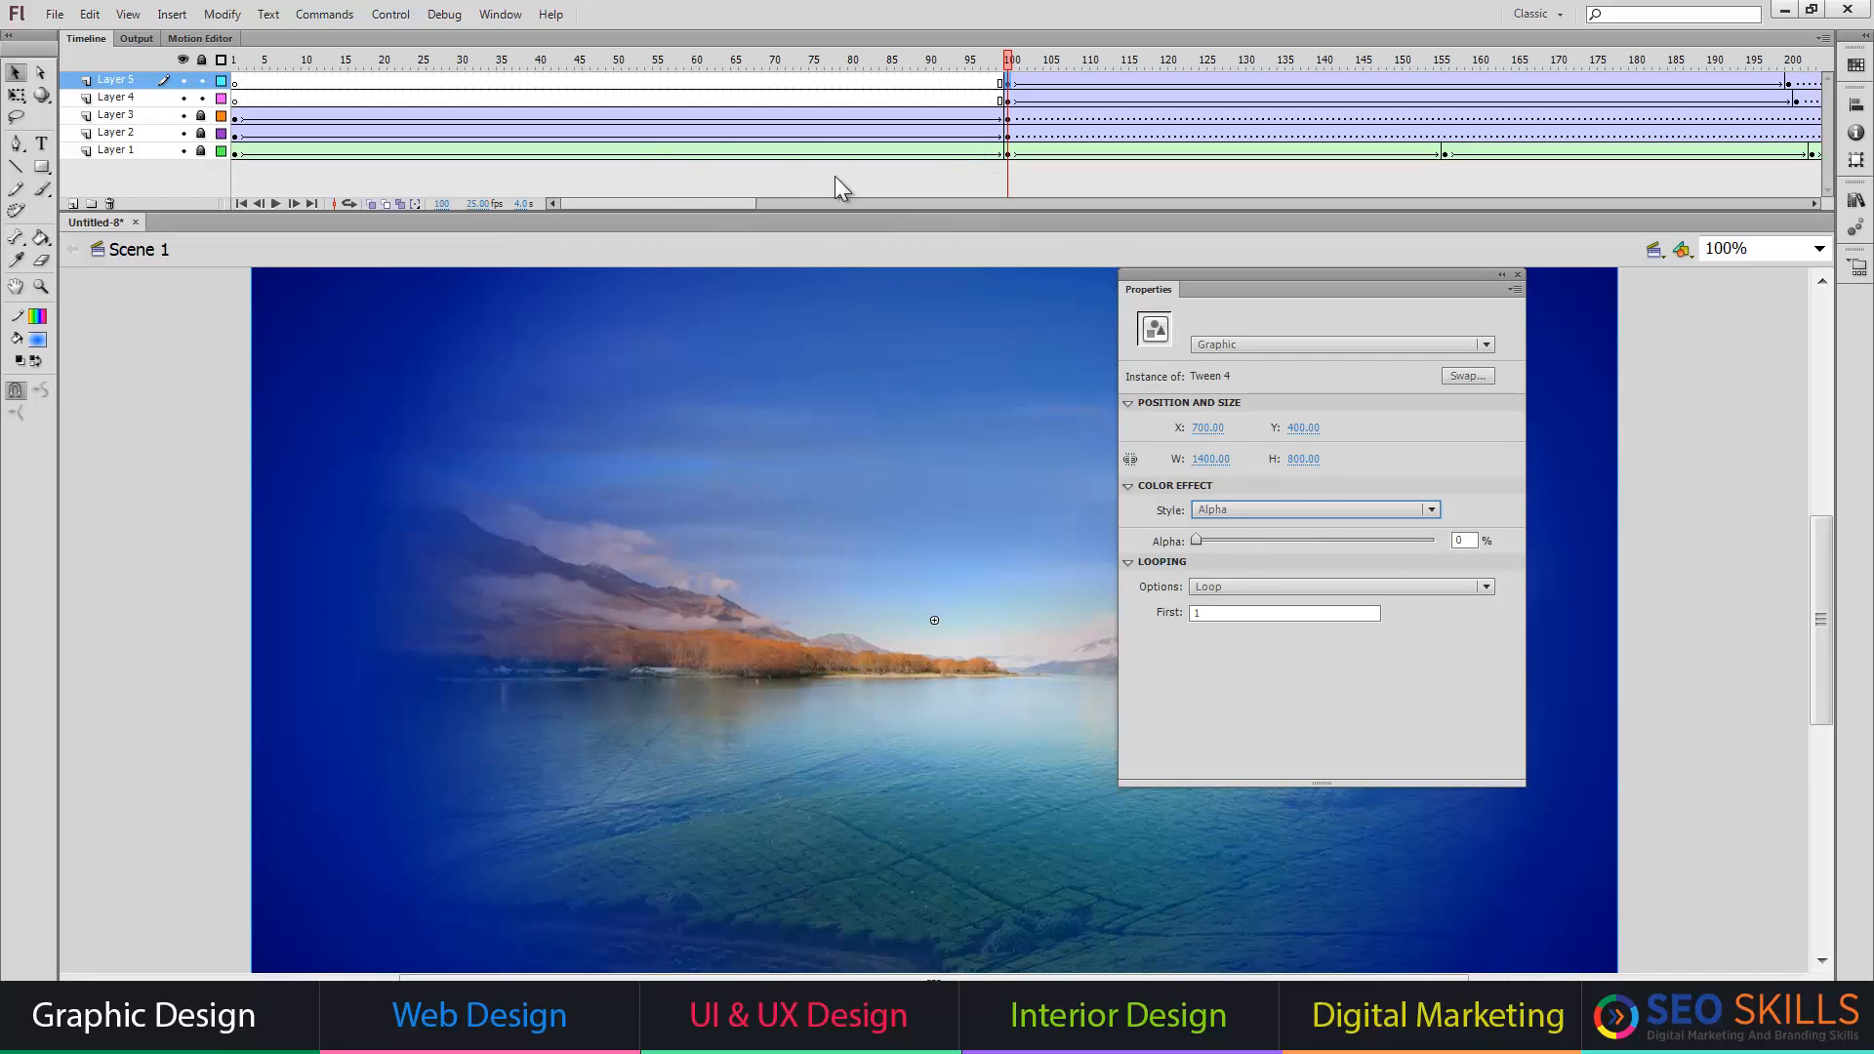
- Add a new layer above Layer 5 with a keyframe at frame 200, and place 5.png from the library on it
left_click_drag(714, 205, 828, 203)
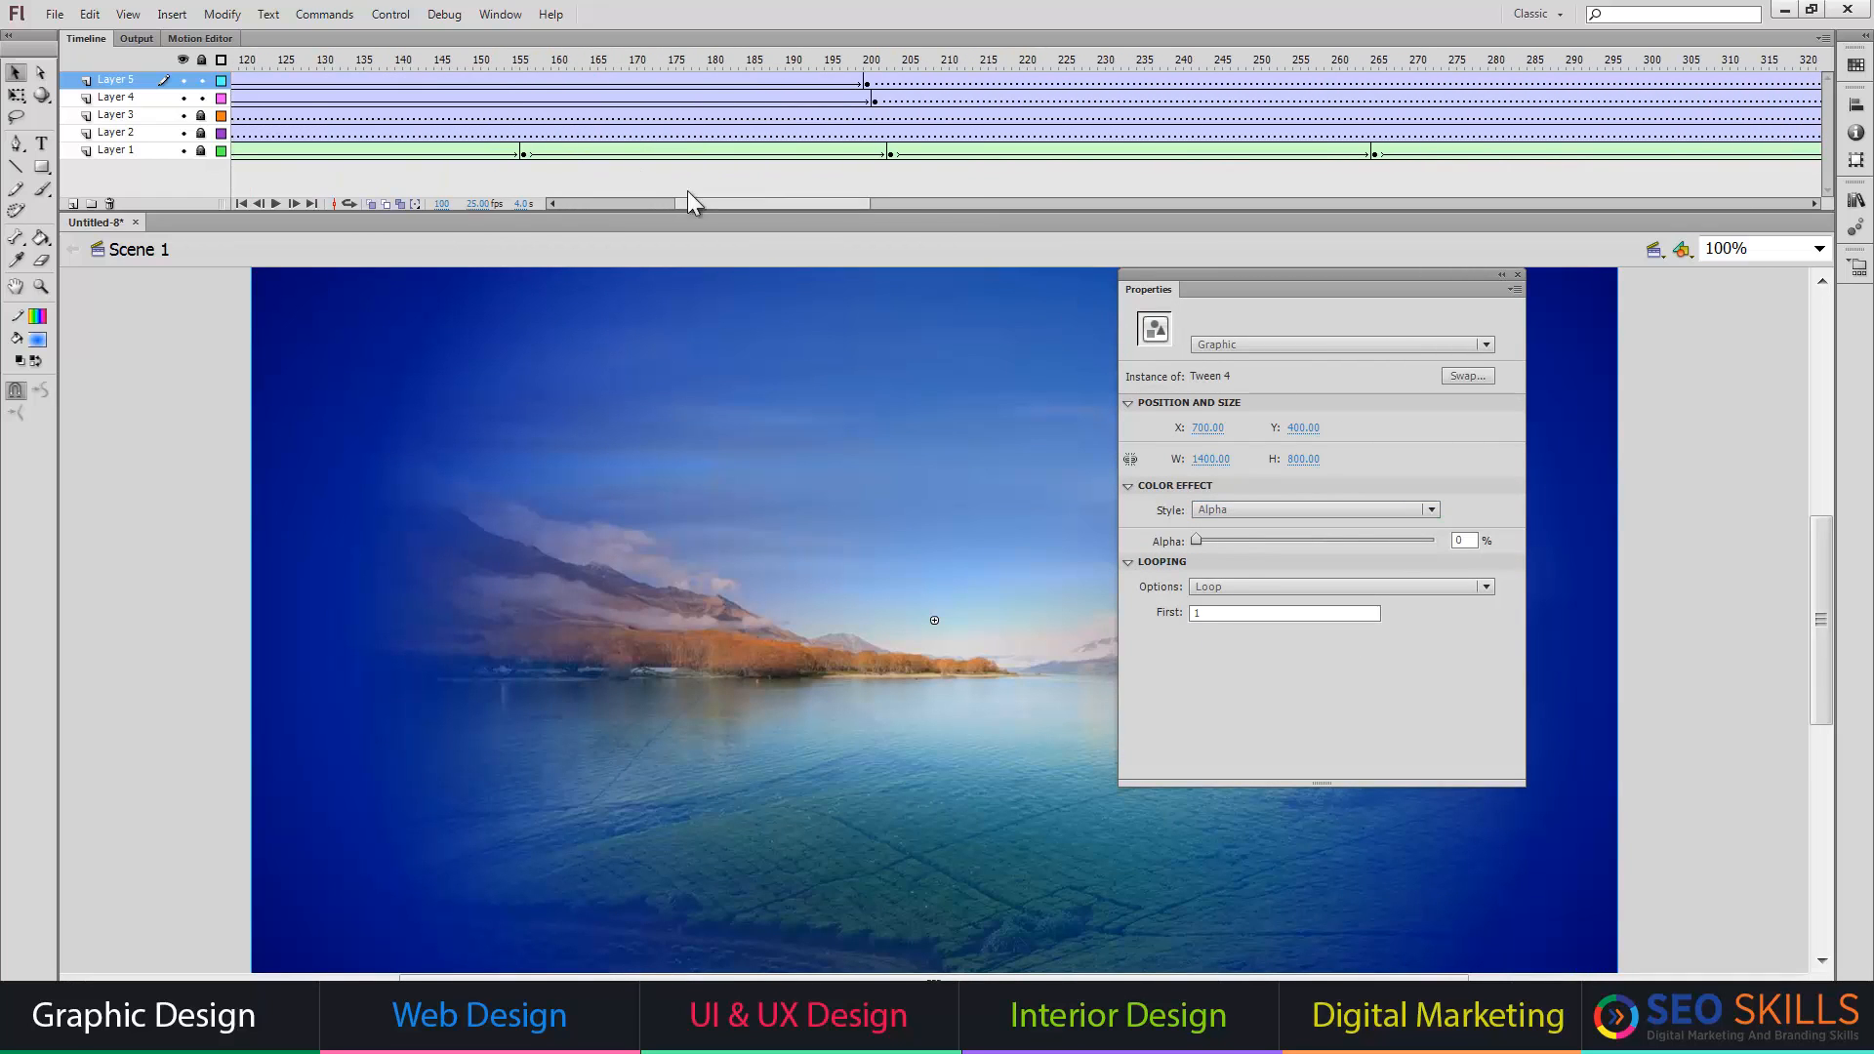
left_click(72, 203)
left_click(867, 80)
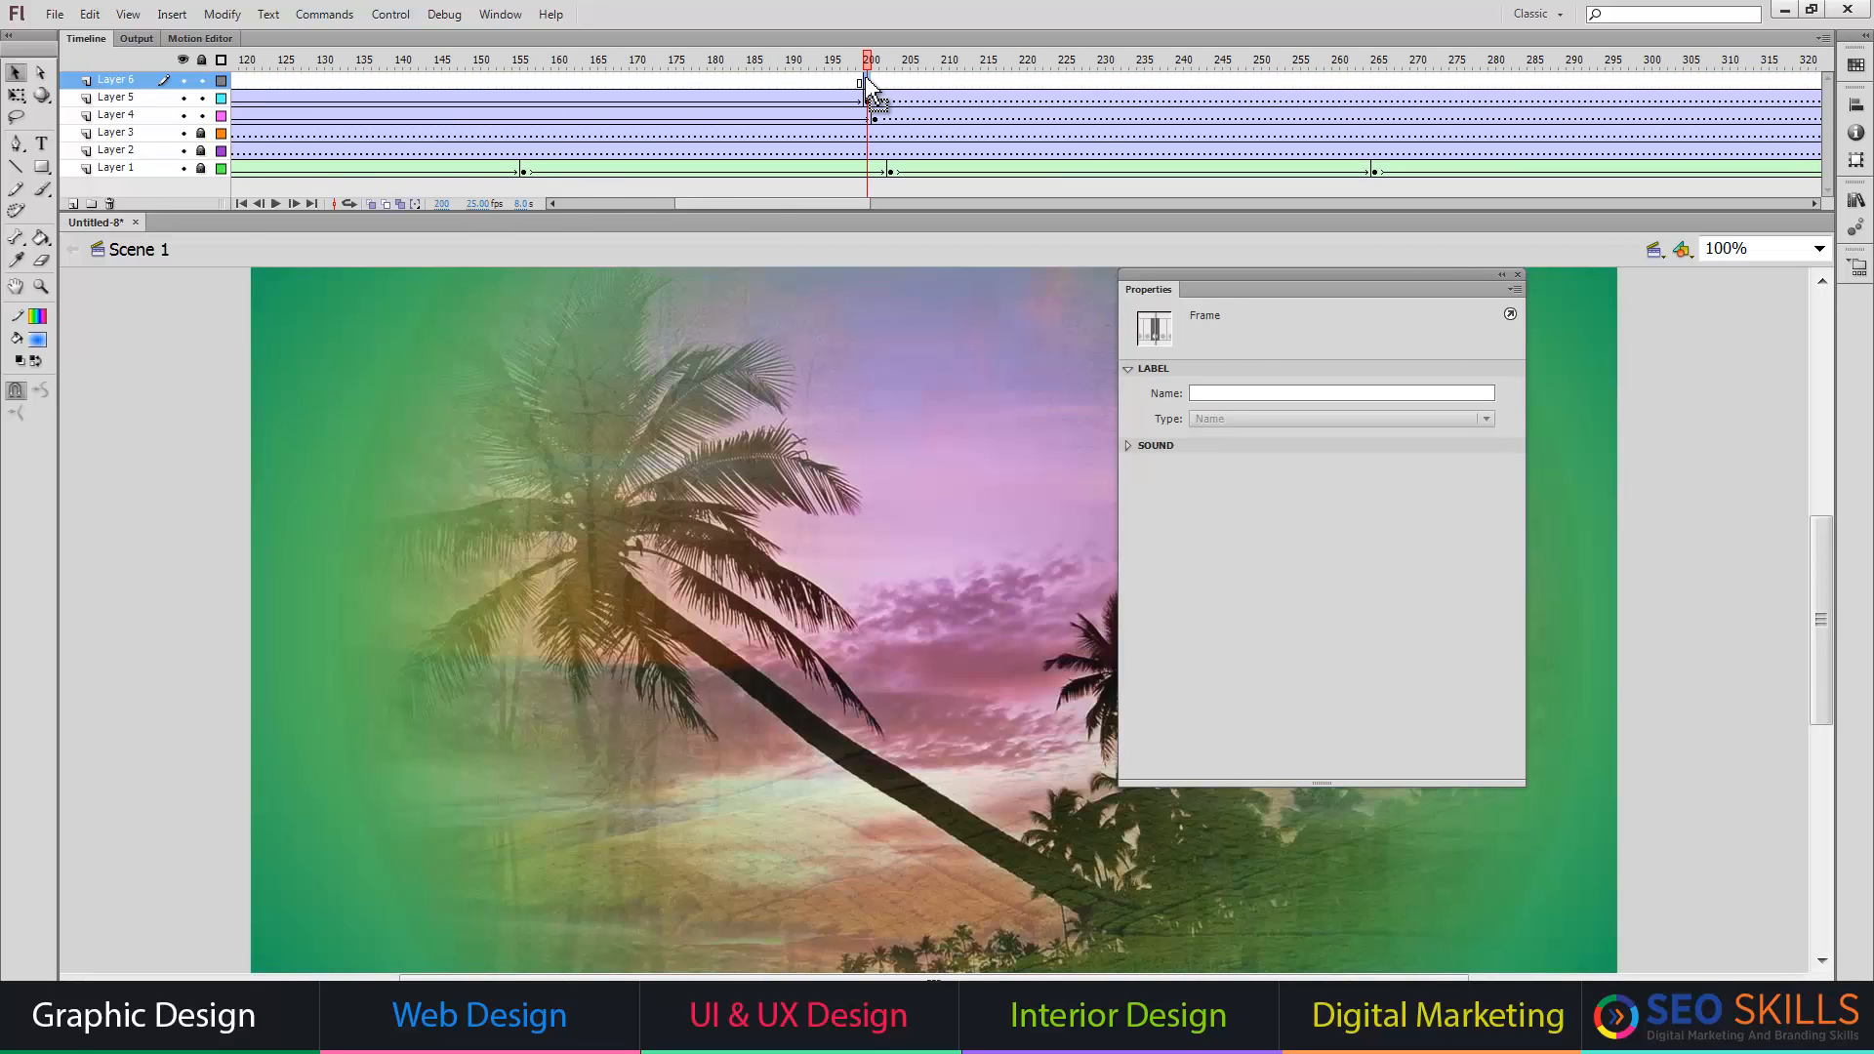
key("ctrl+l")
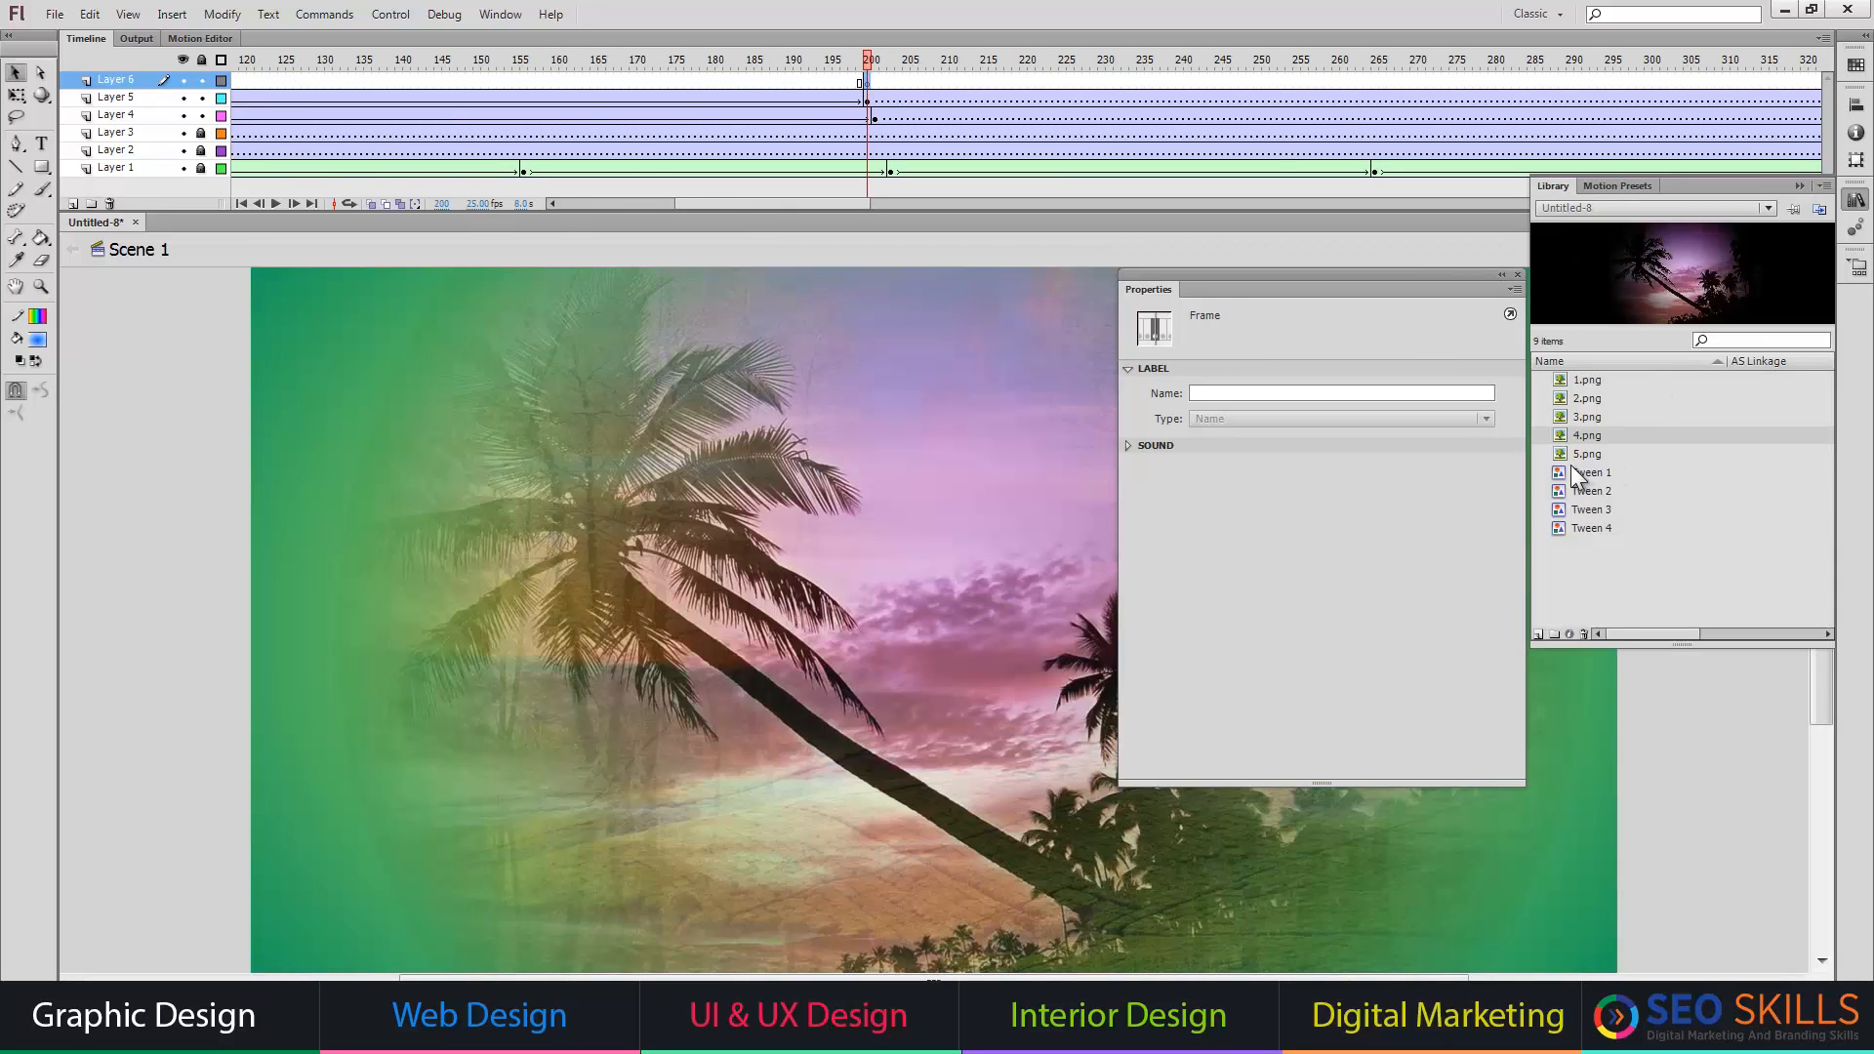
left_click_drag(1568, 453, 1064, 547)
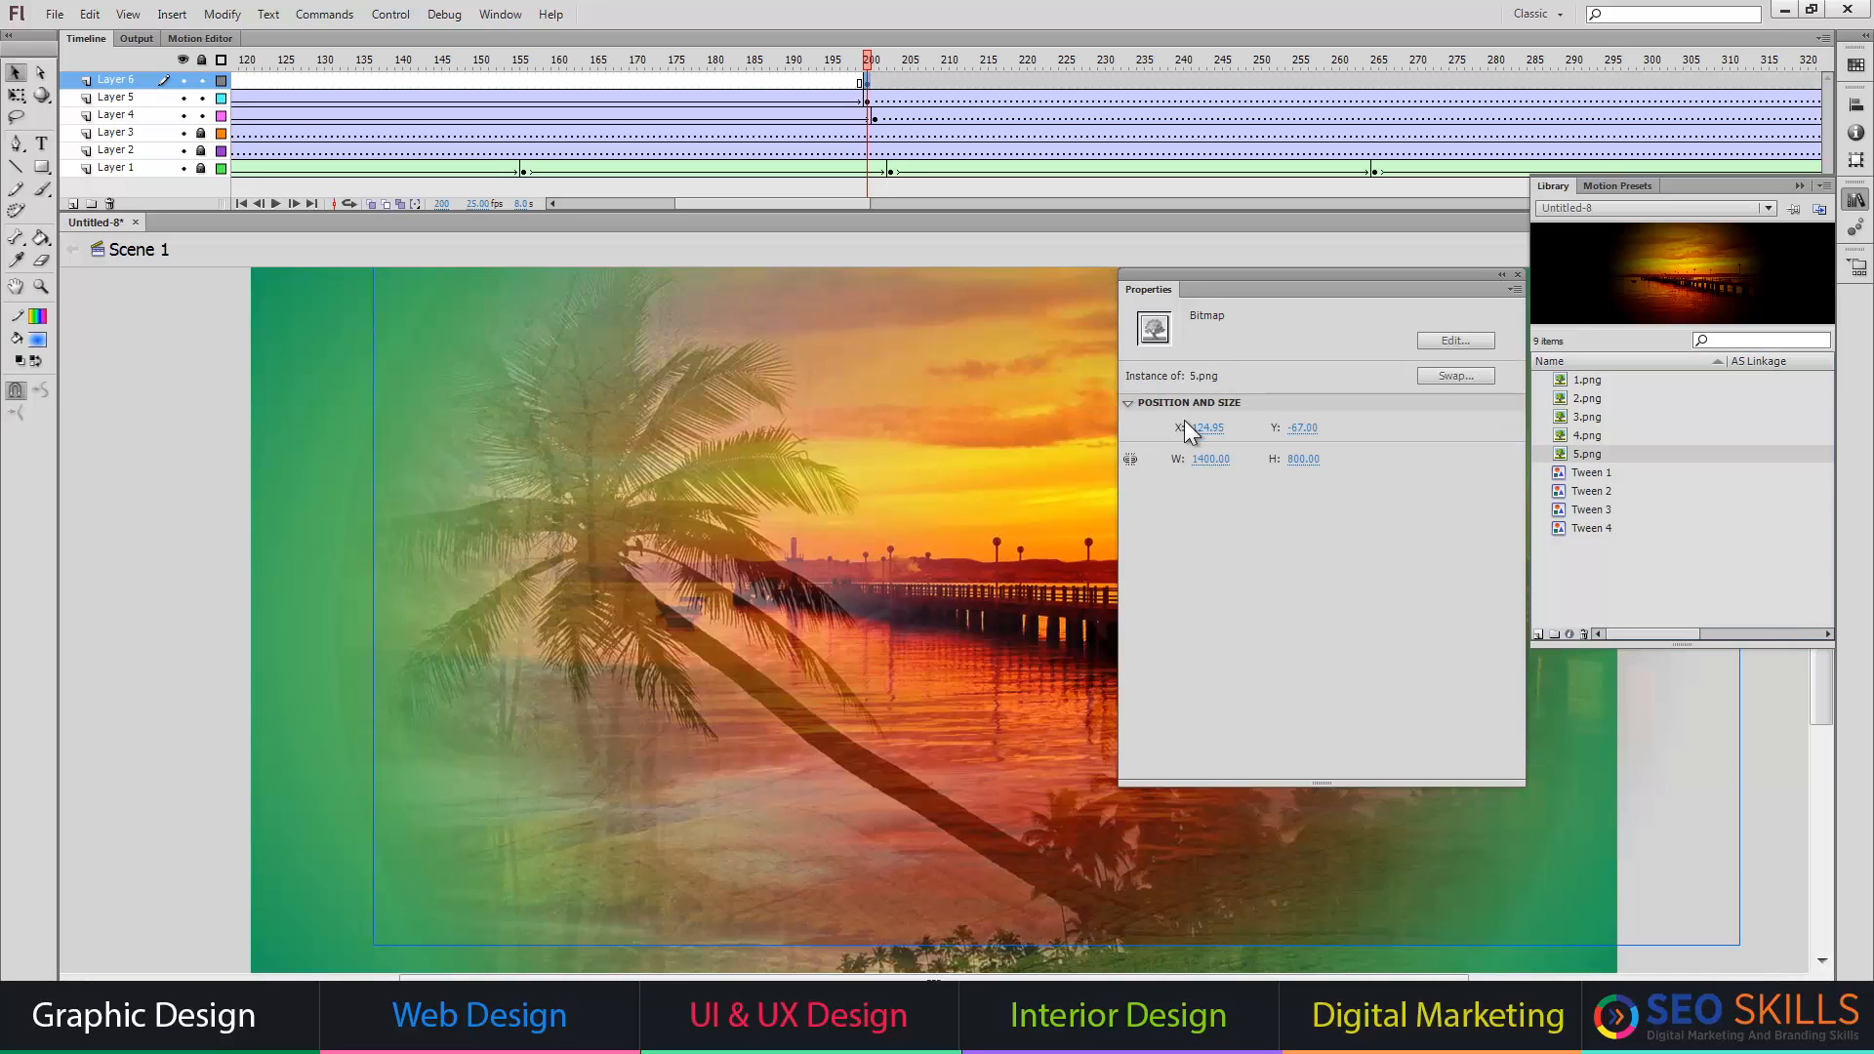
- Set the position of the pier sunset picture on Layer 6 to X 0, Y 0
left_click(1193, 428)
type("0")
key("Tab")
type("0")
key("Return")
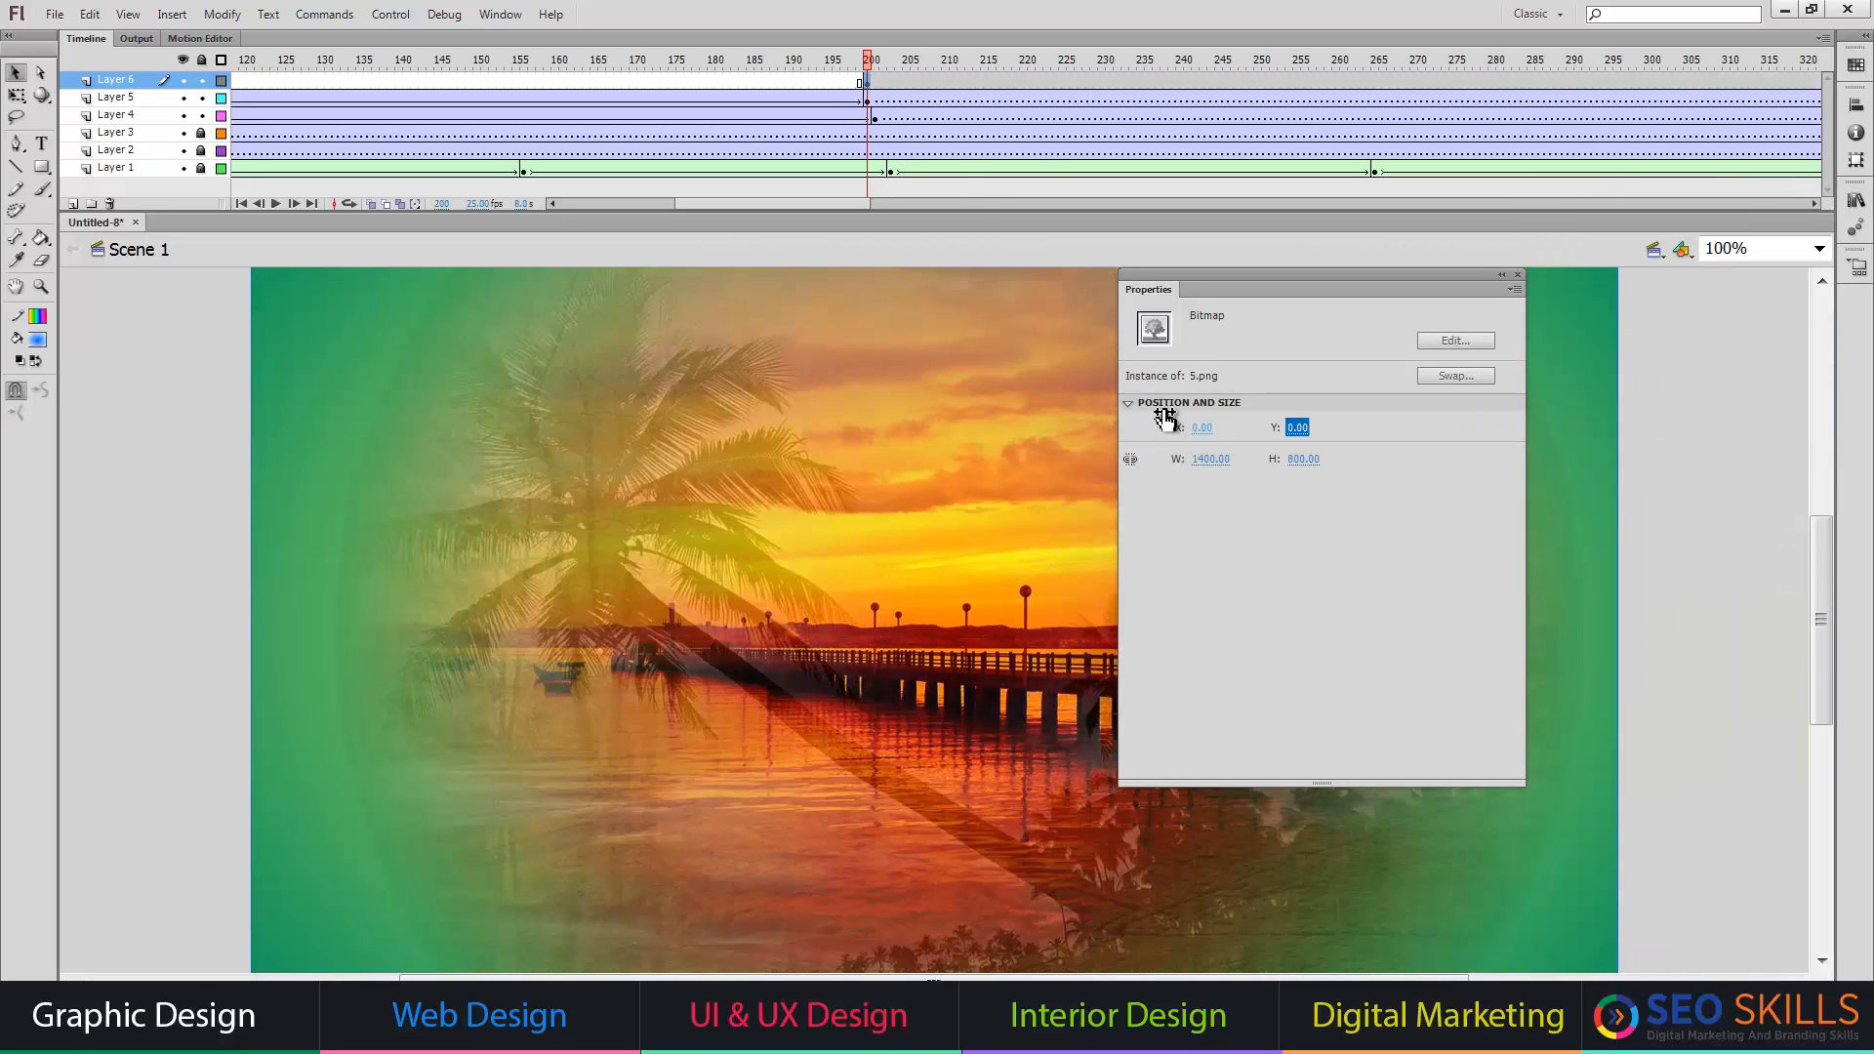
- Create a classic tween on Layer 6 from frame 200 and insert a keyframe at frame 308
right_click(869, 81)
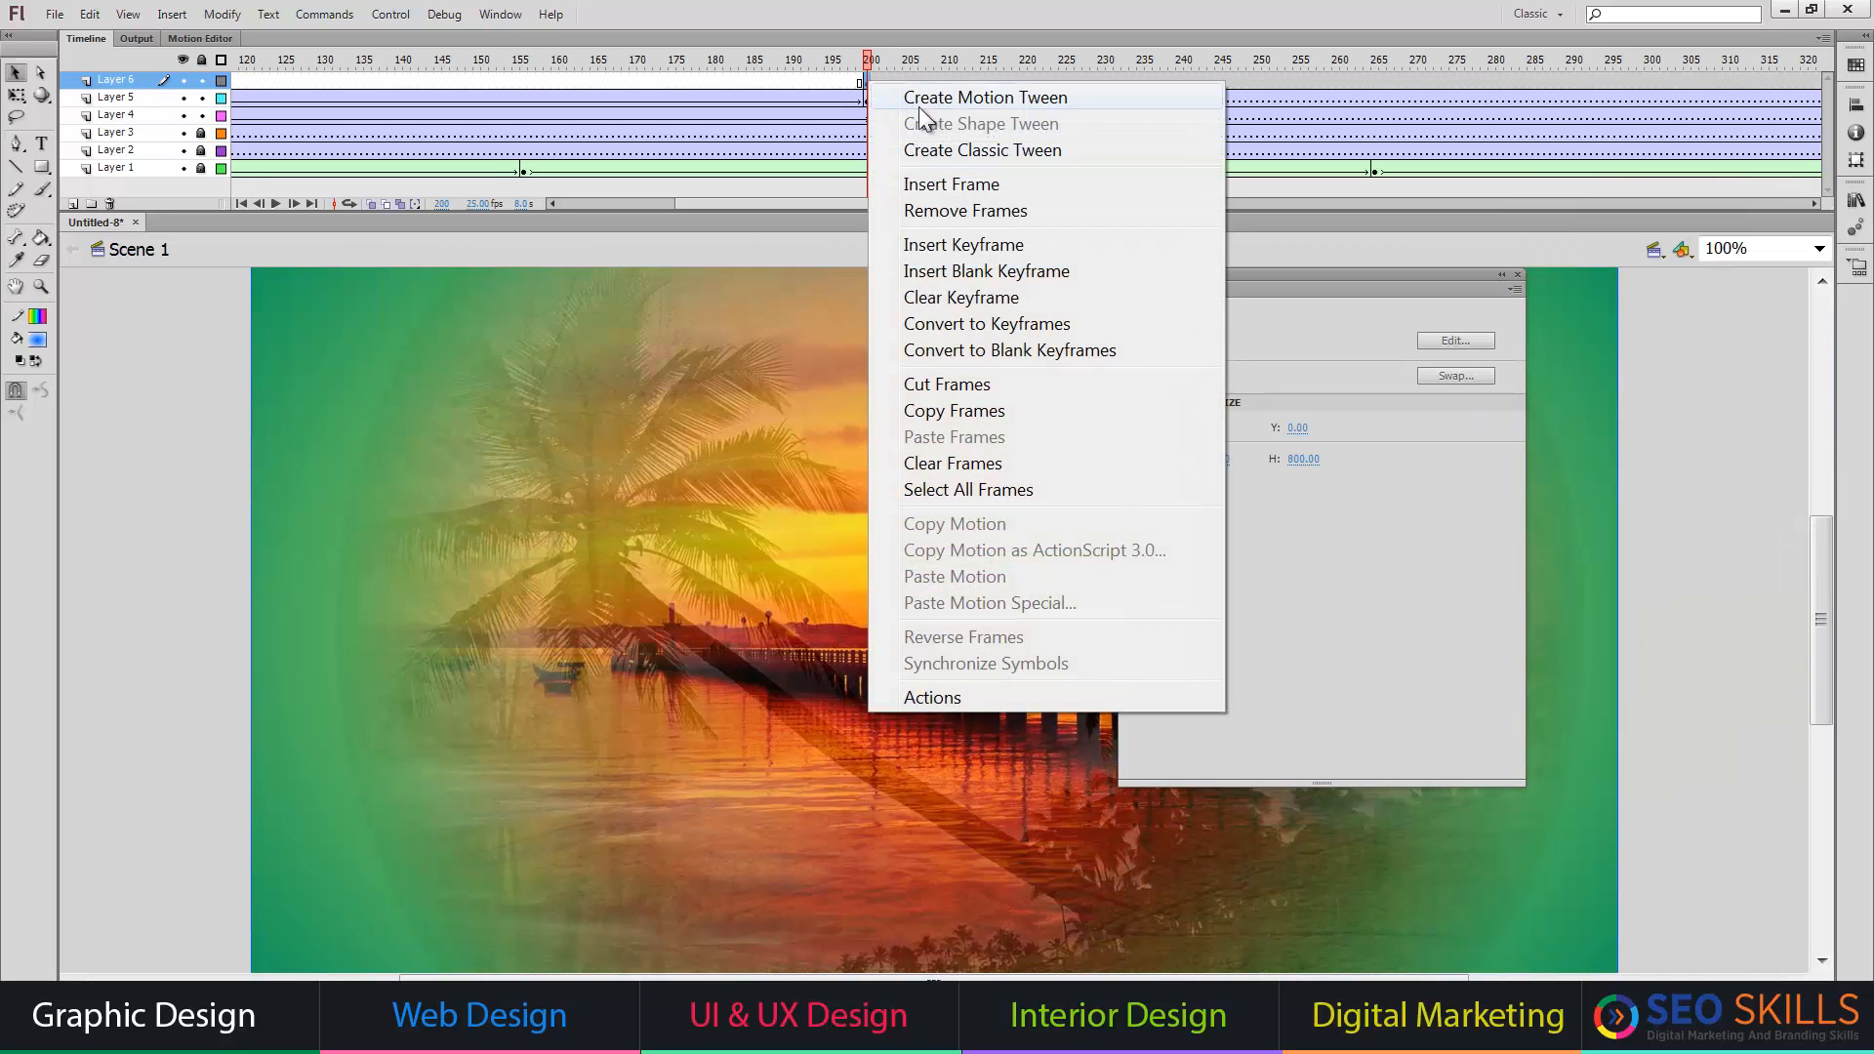
left_click(969, 154)
left_click(1710, 82)
key("F6")
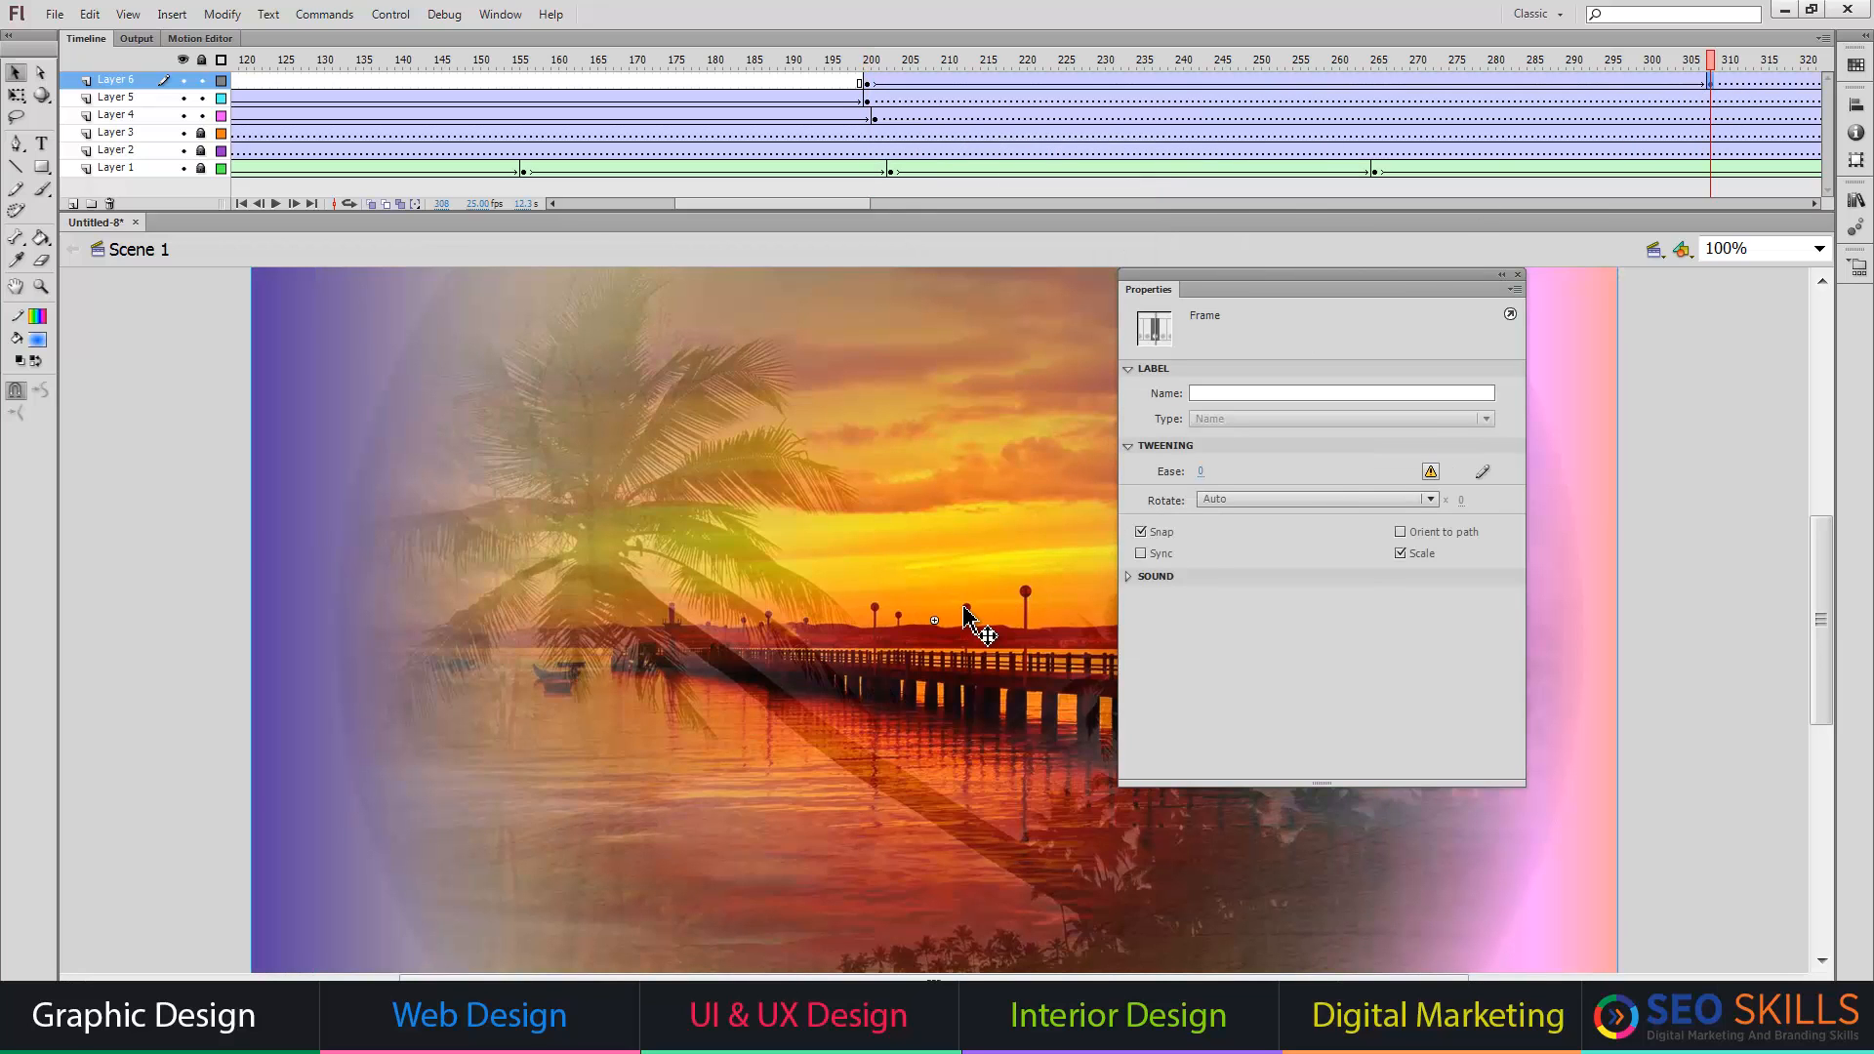
- Set the pier sunset picture at frame 308 of Layer 6 to an Alpha of 0%, and close the properties
left_click(1274, 513)
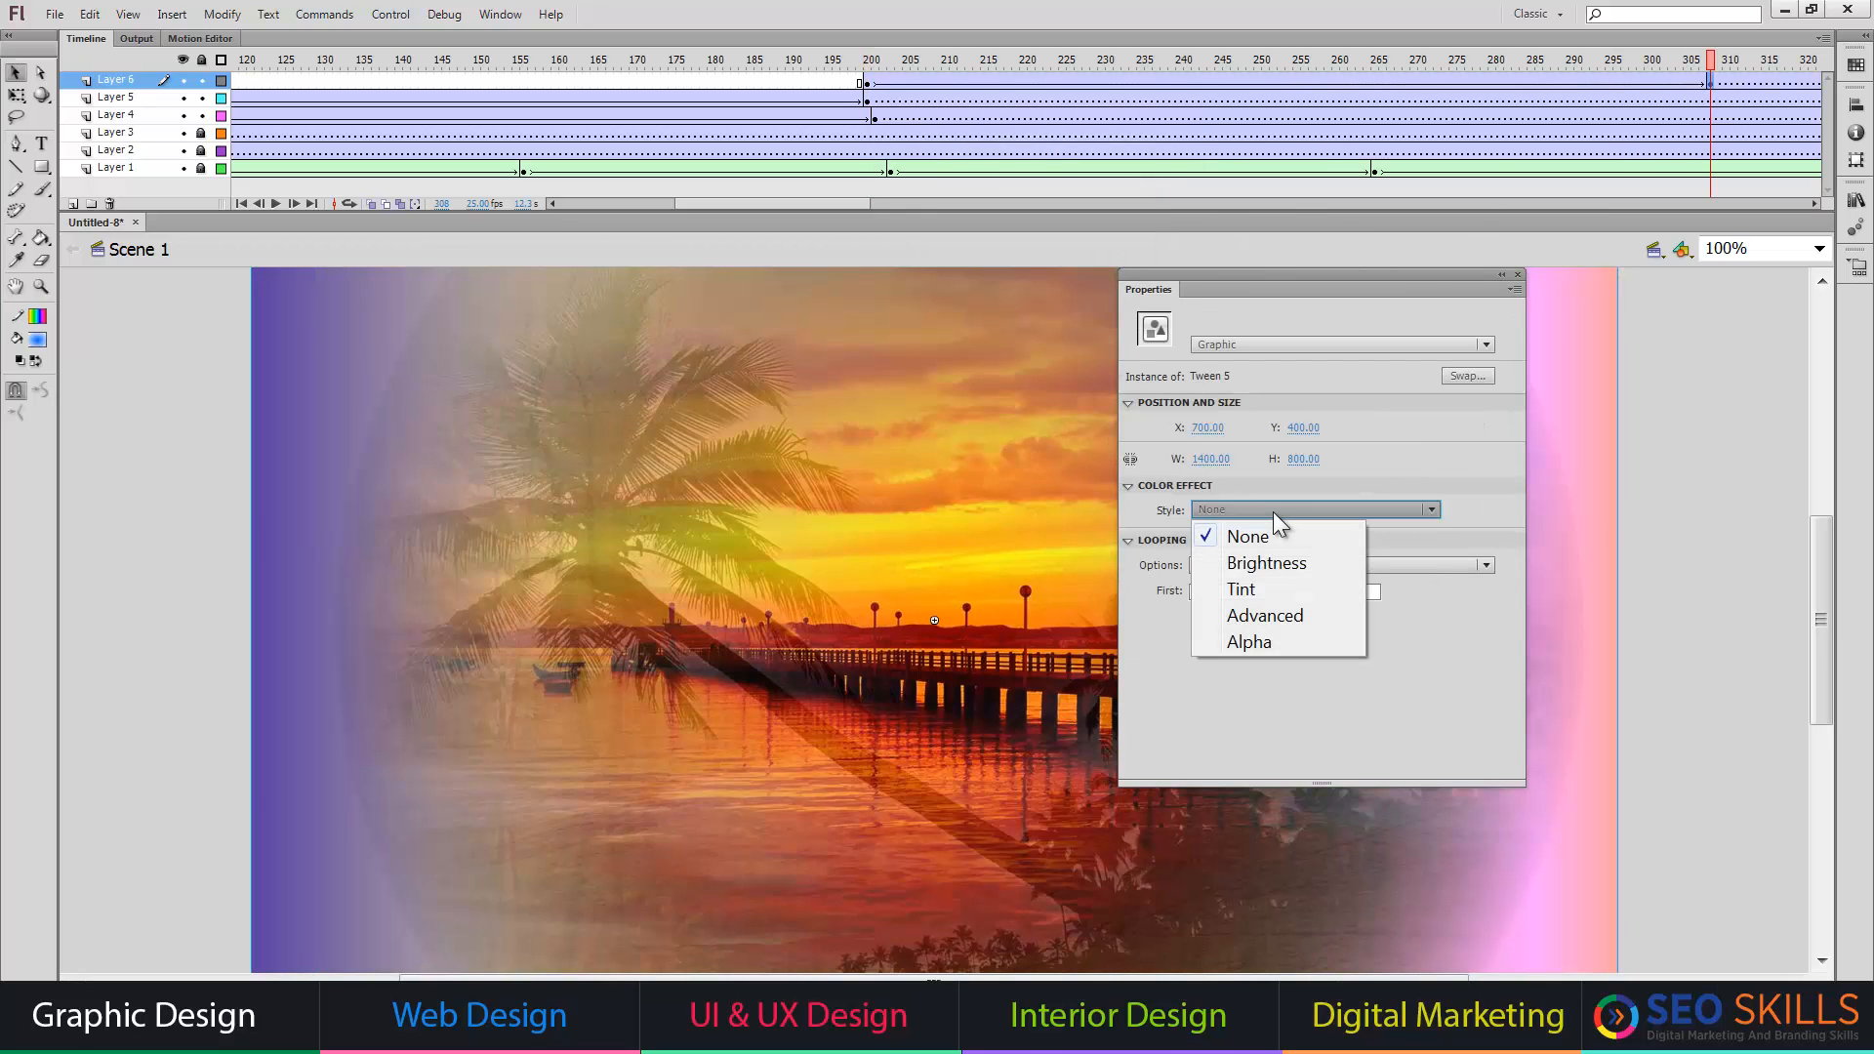
left_click(1252, 640)
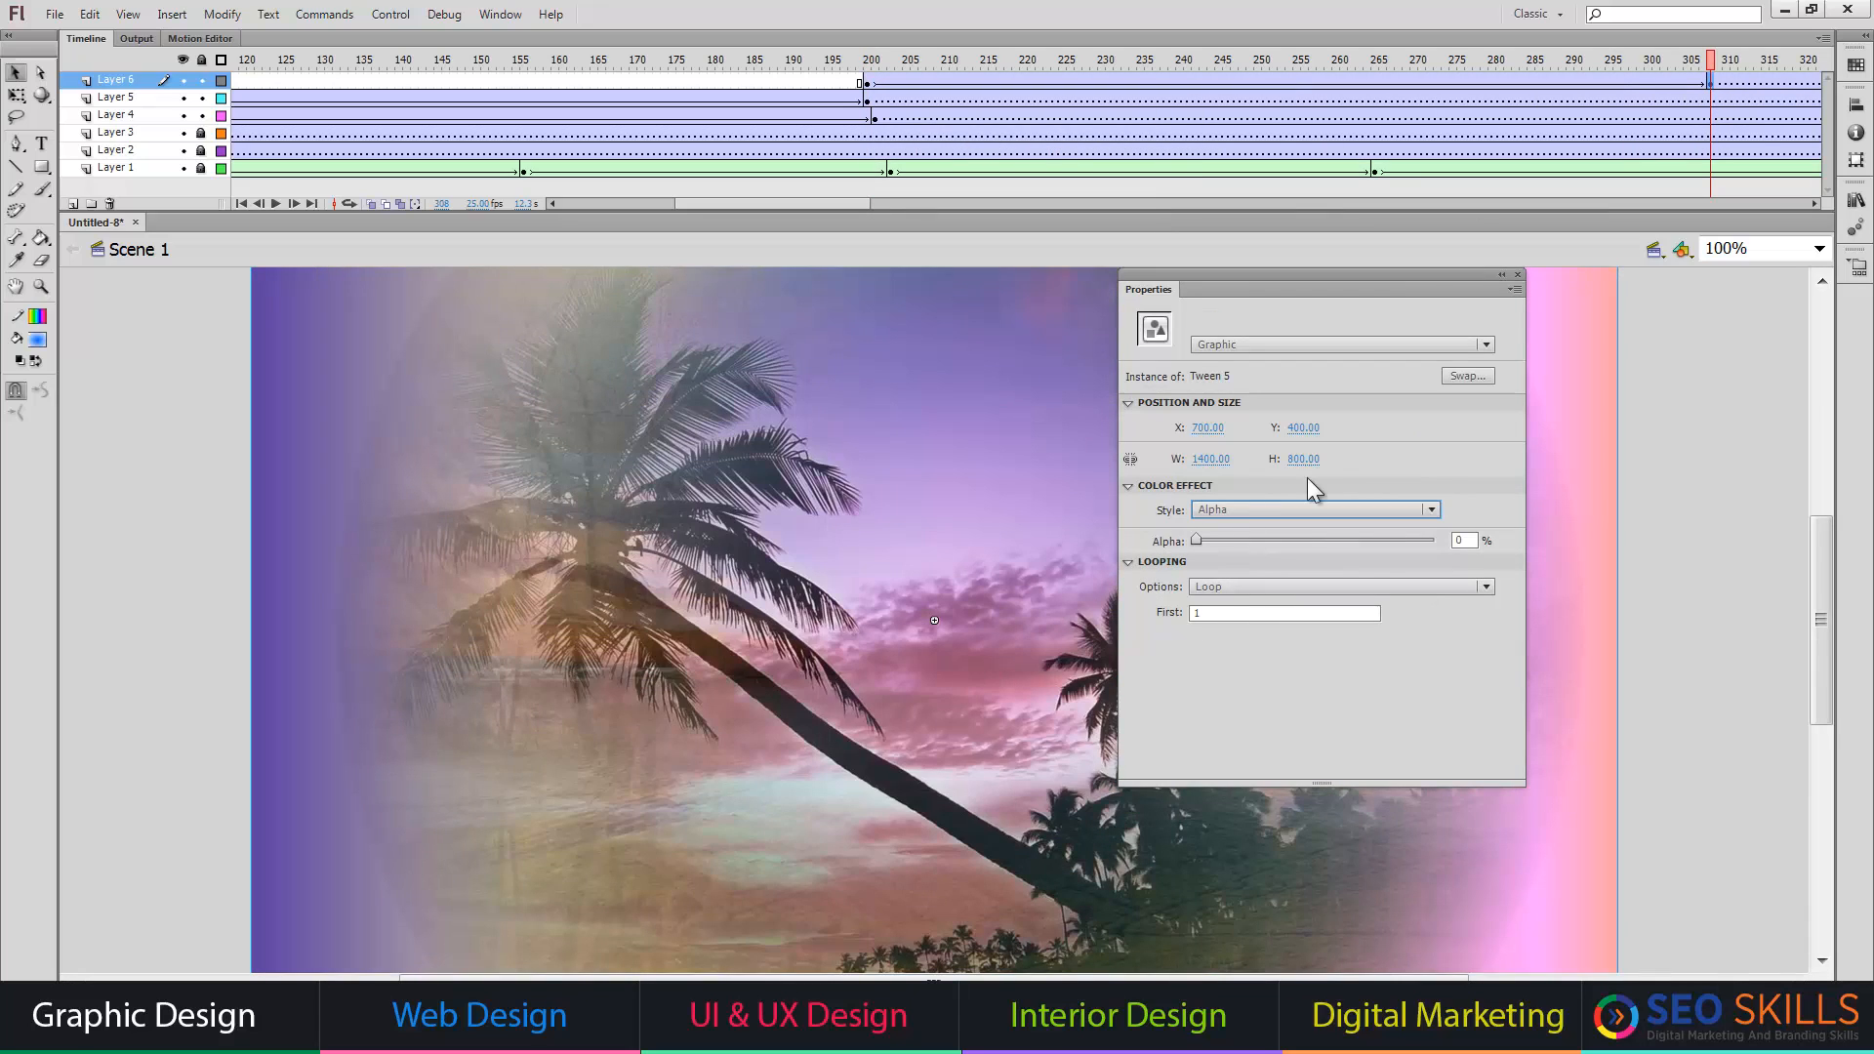
left_click(1518, 274)
- Test the movie in a maximized player window with the Show All display option
key("ctrl+Return")
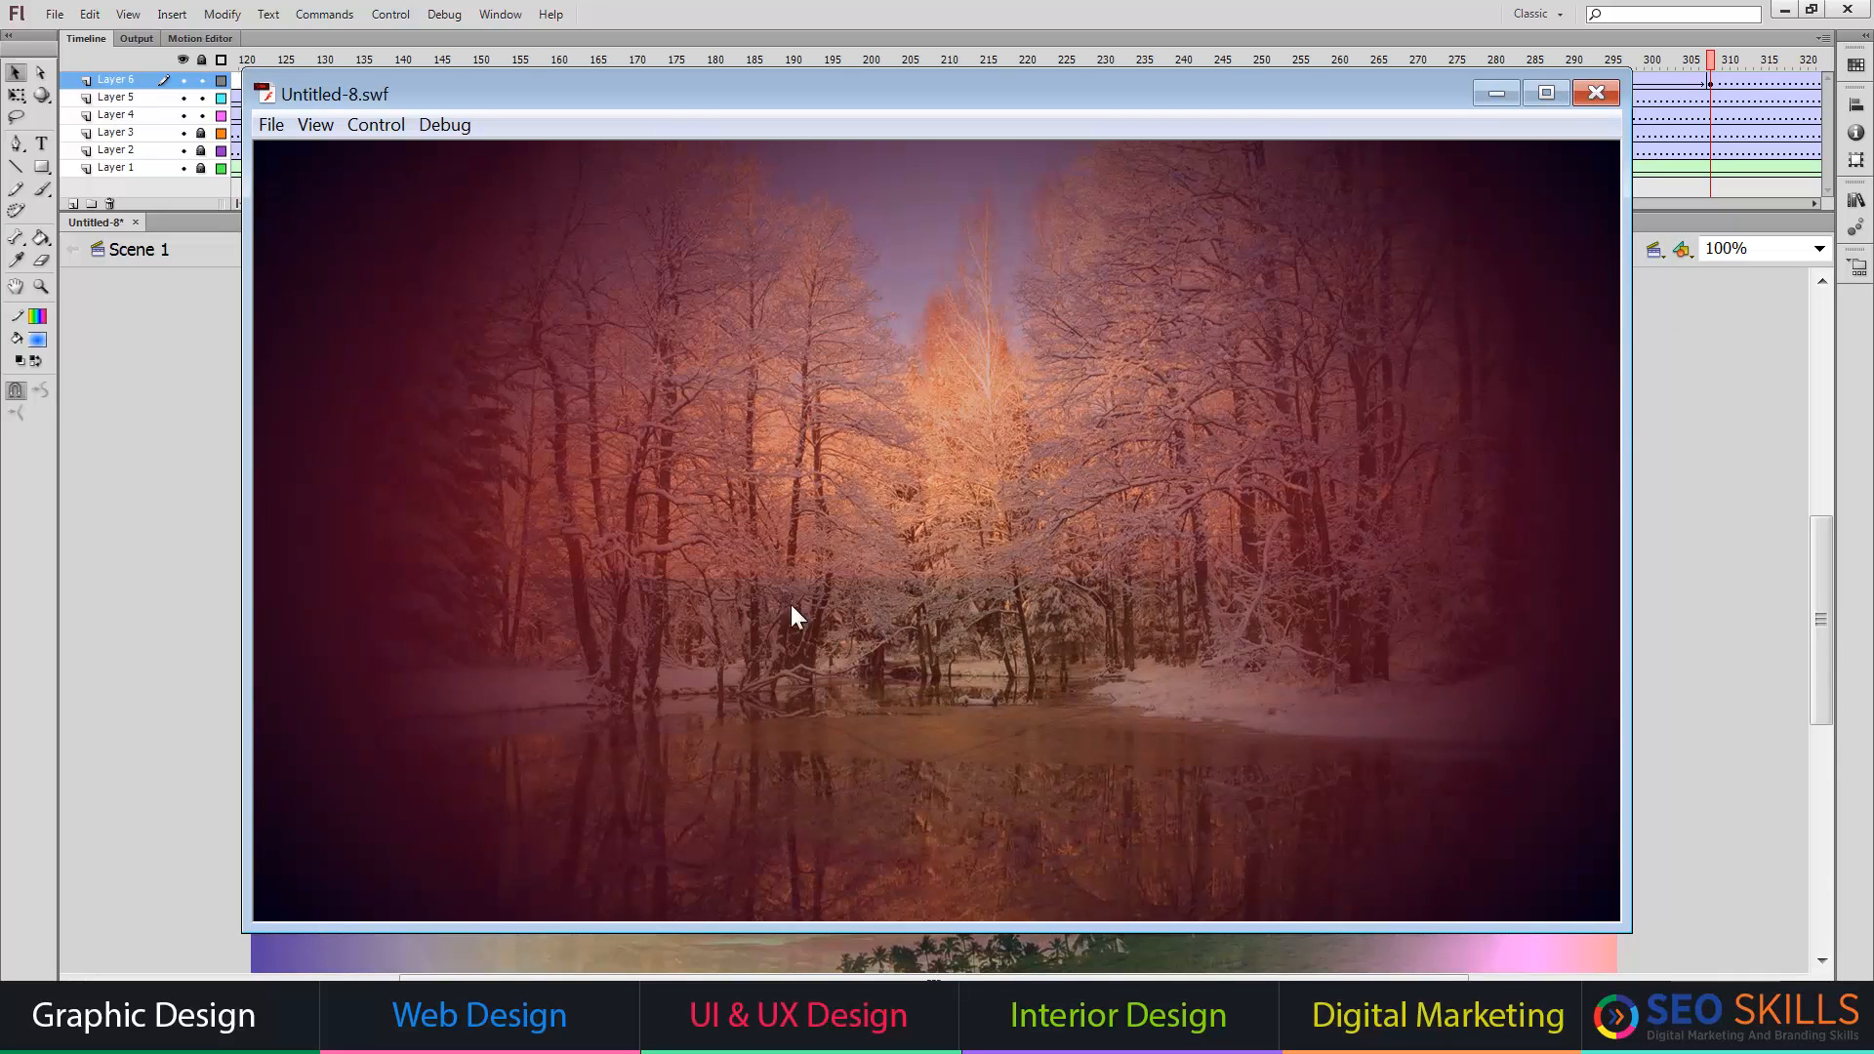
left_click(1546, 93)
right_click(1180, 318)
left_click(1270, 414)
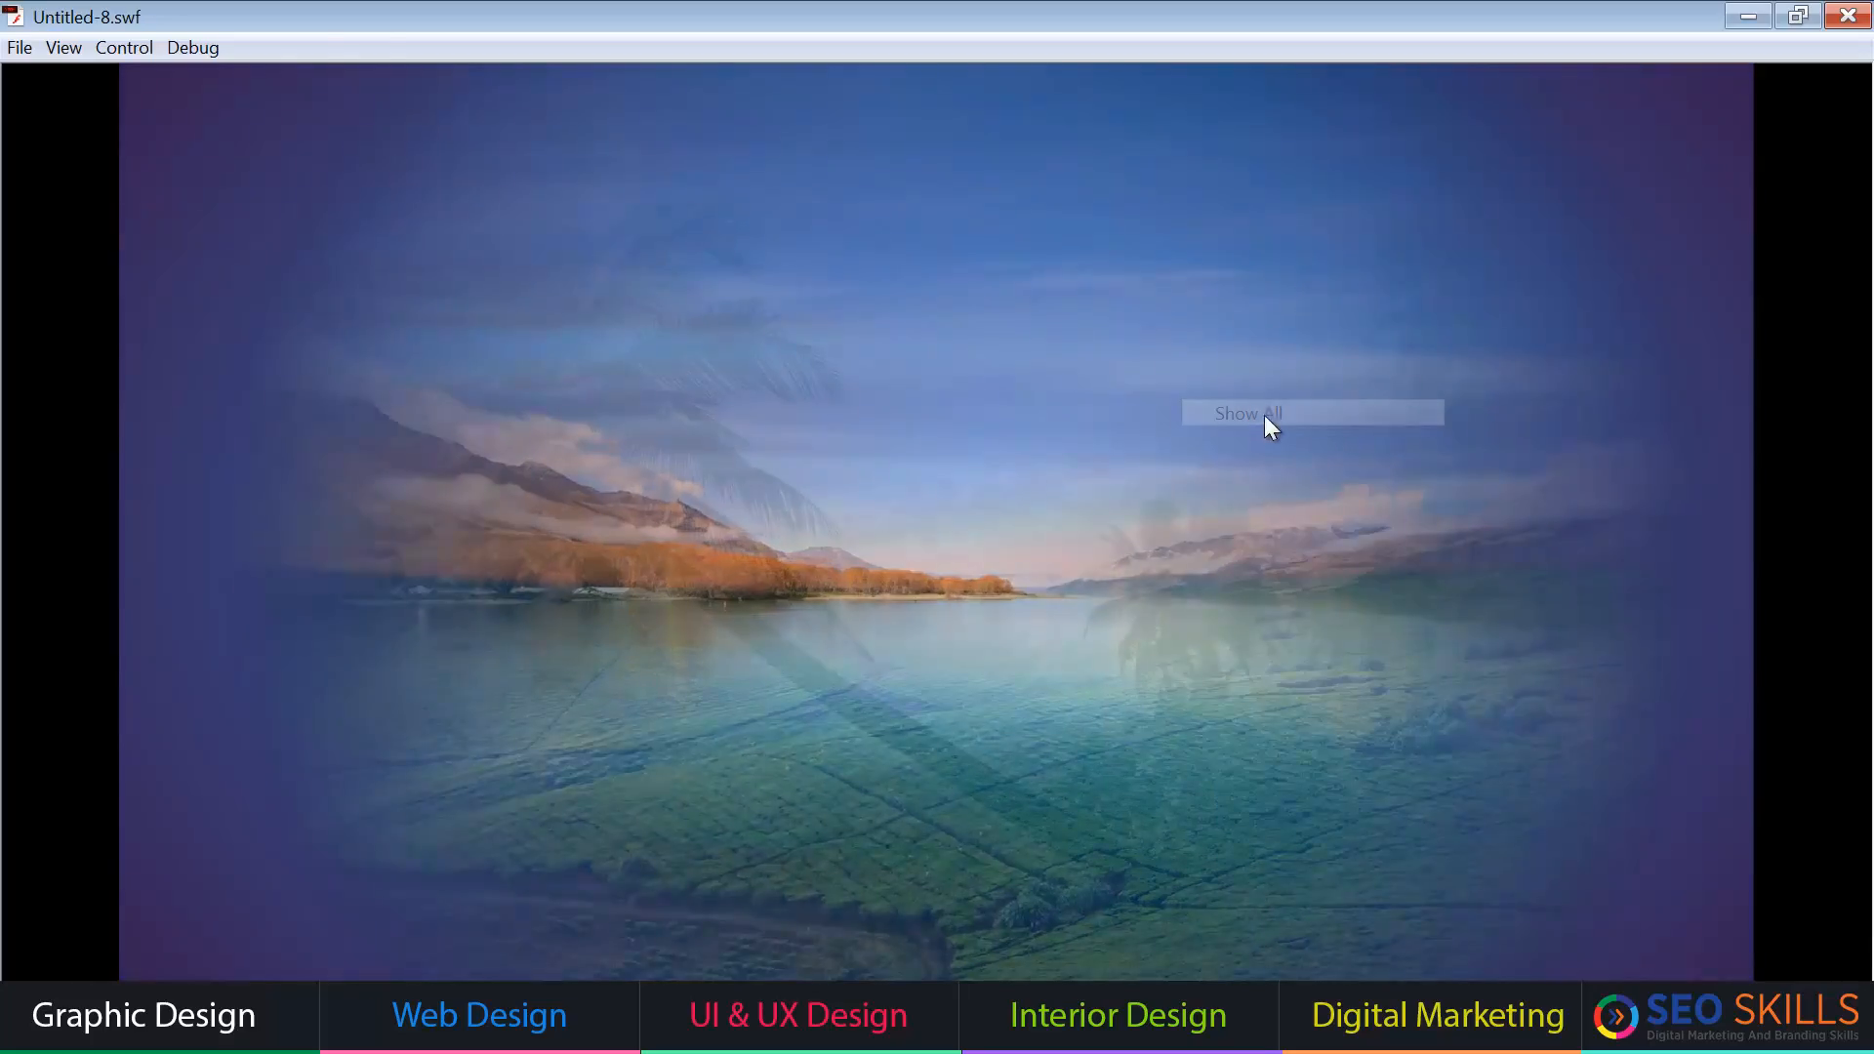